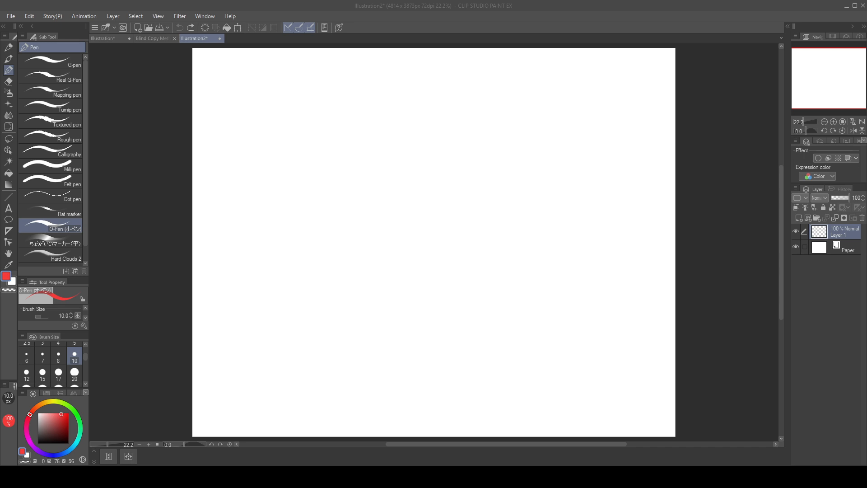
Step: Switch to the Illustration document with the pink-haired character reference and bring the reference to the middle of the view
{"action": "left_click", "coordinate": [123, 38]}
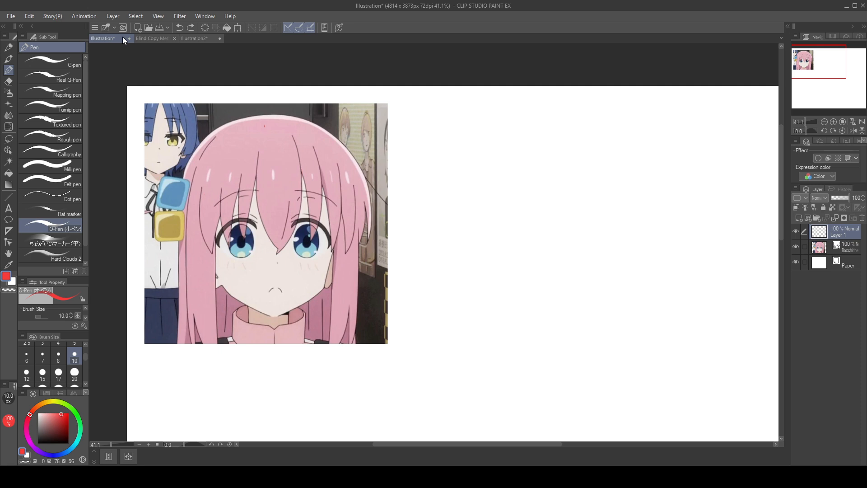
{"action": "mouse_move", "coordinate": [576, 167]}
{"action": "left_mouse_down"}
{"action": "mouse_move", "coordinate": [603, 244]}
{"action": "mouse_move", "coordinate": [586, 159]}
{"action": "left_mouse_up"}
{"action": "key", "text": "ctrl+z"}
{"action": "left_click_drag", "start_coordinate": [493, 310], "coordinate": [608, 251]}
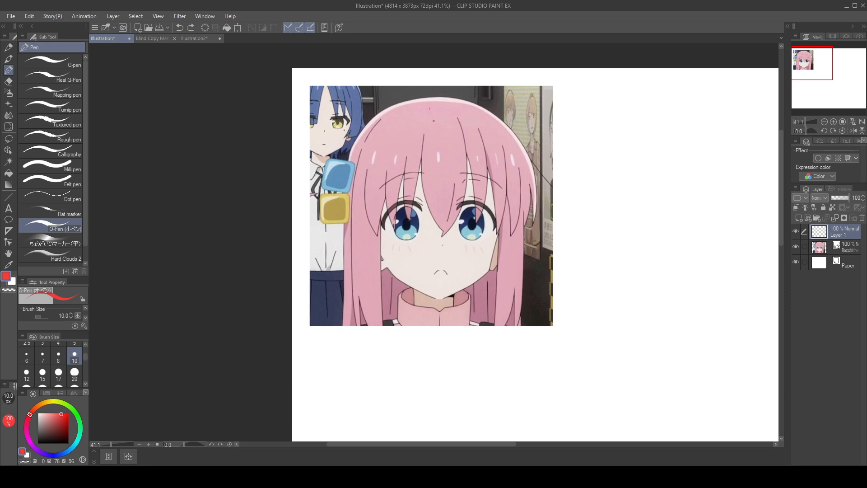
Step: Sketch a red construction circle over the character's head, from the upper hair down to the mouth
{"action": "mouse_move", "coordinate": [433, 120]}
{"action": "left_mouse_down"}
{"action": "mouse_move", "coordinate": [371, 194]}
{"action": "mouse_move", "coordinate": [501, 129]}
{"action": "left_mouse_up"}
{"action": "key", "text": "ctrl+z"}
{"action": "mouse_move", "coordinate": [439, 122]}
{"action": "left_mouse_down"}
{"action": "mouse_move", "coordinate": [385, 153]}
{"action": "mouse_move", "coordinate": [500, 231]}
{"action": "mouse_move", "coordinate": [445, 129]}
{"action": "mouse_move", "coordinate": [398, 143]}
{"action": "mouse_move", "coordinate": [373, 213]}
{"action": "mouse_move", "coordinate": [377, 231]}
{"action": "mouse_move", "coordinate": [424, 263]}
{"action": "left_mouse_up"}
{"action": "key", "text": "ctrl+z"}
{"action": "key", "text": "ctrl+z"}
{"action": "key", "text": "ctrl+z"}
{"action": "key", "text": "ctrl+z"}
{"action": "key", "text": "ctrl+z"}
{"action": "mouse_move", "coordinate": [436, 126]}
{"action": "left_mouse_down"}
{"action": "mouse_move", "coordinate": [425, 126]}
{"action": "mouse_move", "coordinate": [393, 273]}
{"action": "mouse_move", "coordinate": [467, 138]}
{"action": "mouse_move", "coordinate": [442, 136]}
{"action": "mouse_move", "coordinate": [416, 133]}
{"action": "mouse_move", "coordinate": [474, 280]}
{"action": "mouse_move", "coordinate": [437, 122]}
{"action": "mouse_move", "coordinate": [398, 144]}
{"action": "mouse_move", "coordinate": [475, 252]}
{"action": "mouse_move", "coordinate": [445, 124]}
{"action": "mouse_move", "coordinate": [433, 125]}
{"action": "mouse_move", "coordinate": [494, 154]}
{"action": "mouse_move", "coordinate": [507, 183]}
{"action": "left_mouse_up"}
{"action": "key", "text": "ctrl+z"}
{"action": "key", "text": "ctrl+z"}
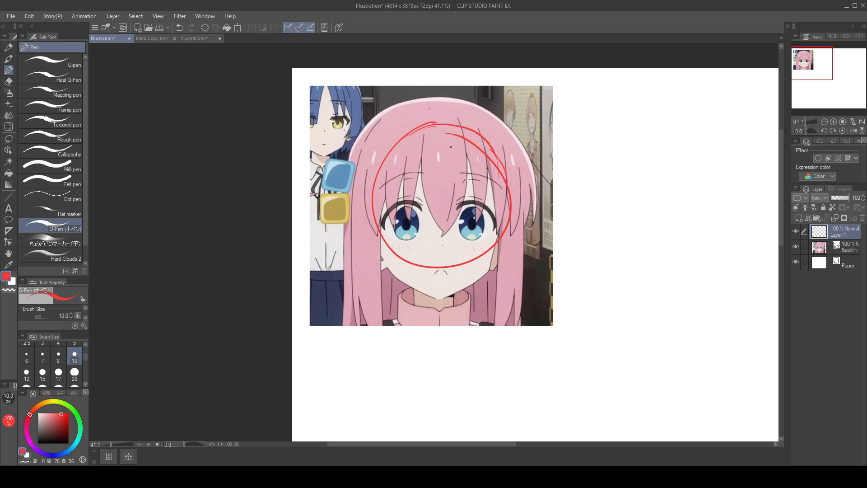
{"action": "left_click_drag", "start_coordinate": [453, 135], "coordinate": [502, 174]}
Step: Draw a vertical centre line through the head circle and a curved horizontal guide across the eyes
{"action": "left_click_drag", "start_coordinate": [444, 125], "coordinate": [445, 267]}
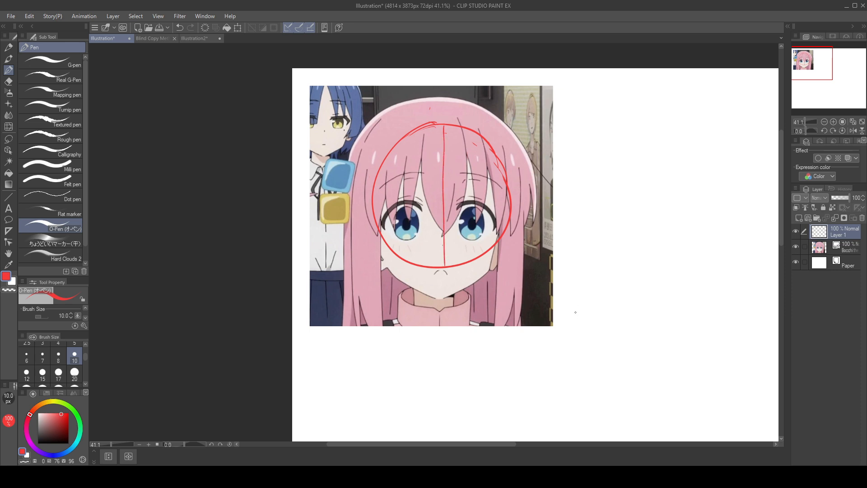
{"action": "mouse_move", "coordinate": [374, 214]}
{"action": "left_mouse_down"}
{"action": "mouse_move", "coordinate": [388, 222]}
{"action": "mouse_move", "coordinate": [508, 214]}
{"action": "left_mouse_up"}
{"action": "key", "text": "ctrl+z"}
{"action": "left_click_drag", "start_coordinate": [374, 209], "coordinate": [474, 220]}
{"action": "key", "text": "ctrl+z"}
{"action": "mouse_move", "coordinate": [374, 208]}
{"action": "left_mouse_down"}
{"action": "mouse_move", "coordinate": [435, 219]}
{"action": "mouse_move", "coordinate": [514, 200]}
{"action": "left_mouse_up"}
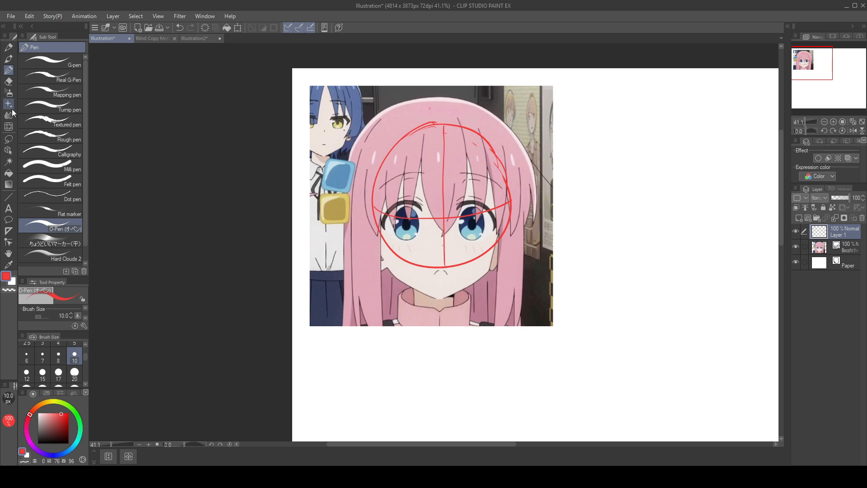
Step: Lasso the head circle with its guides, shift it slightly down and to the left over the face, and deselect it
{"action": "key", "text": "m"}
{"action": "mouse_move", "coordinate": [451, 97]}
{"action": "left_mouse_down"}
{"action": "mouse_move", "coordinate": [326, 167]}
{"action": "mouse_move", "coordinate": [447, 96]}
{"action": "left_mouse_up"}
{"action": "mouse_move", "coordinate": [529, 191]}
{"action": "left_mouse_down"}
{"action": "mouse_move", "coordinate": [502, 229]}
{"action": "mouse_move", "coordinate": [540, 260]}
{"action": "mouse_move", "coordinate": [515, 244]}
{"action": "mouse_move", "coordinate": [518, 236]}
{"action": "left_mouse_up"}
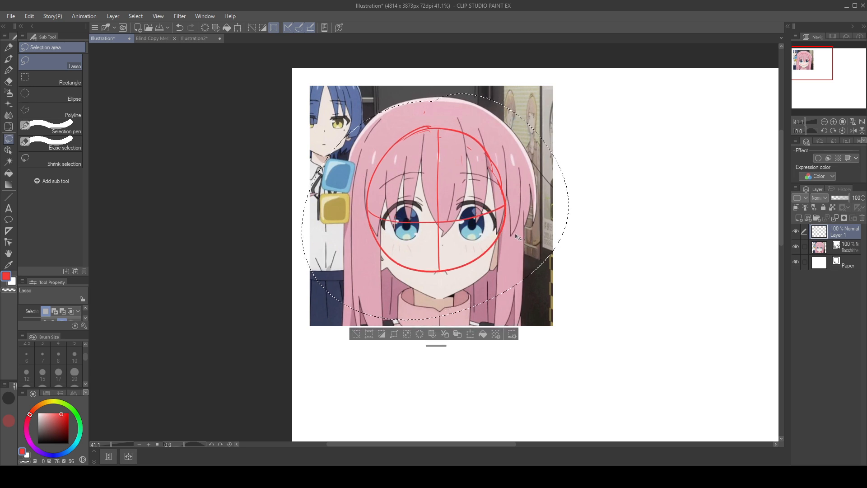
{"action": "left_click", "coordinate": [358, 333]}
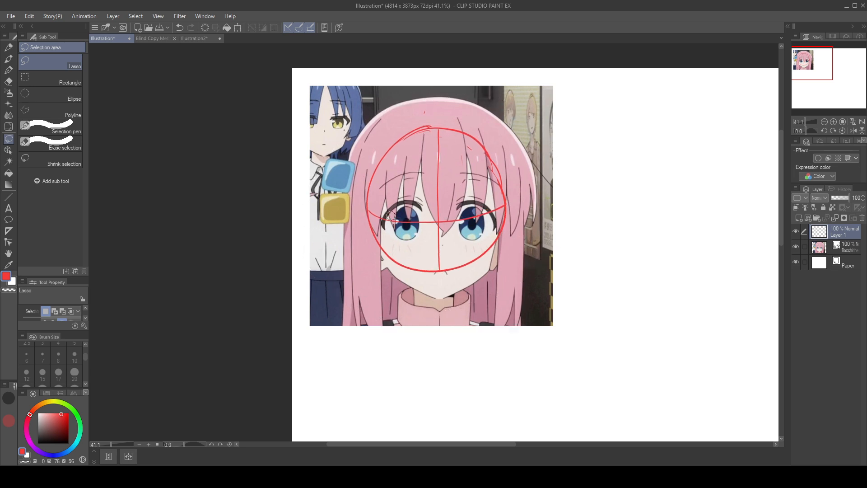
Step: Remove the curved eye guide and redraw it with the O-Pen from edge to edge of the head circle
{"action": "mouse_move", "coordinate": [391, 219]}
{"action": "left_mouse_down"}
{"action": "mouse_move", "coordinate": [373, 211]}
{"action": "mouse_move", "coordinate": [429, 223]}
{"action": "mouse_move", "coordinate": [446, 212]}
{"action": "mouse_move", "coordinate": [445, 221]}
{"action": "mouse_move", "coordinate": [495, 208]}
{"action": "left_mouse_up"}
{"action": "left_click", "coordinate": [8, 70]}
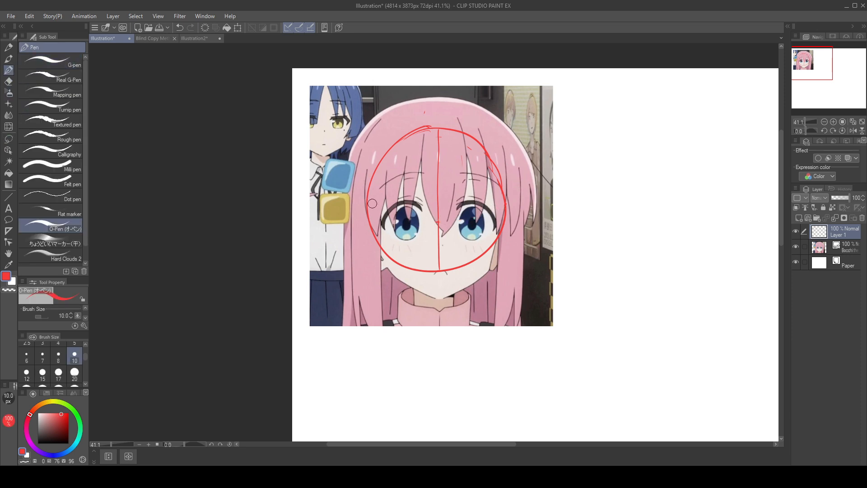
{"action": "mouse_move", "coordinate": [368, 207]}
{"action": "left_mouse_down"}
{"action": "mouse_move", "coordinate": [400, 225]}
{"action": "mouse_move", "coordinate": [392, 220]}
{"action": "mouse_move", "coordinate": [457, 221]}
{"action": "mouse_move", "coordinate": [507, 210]}
{"action": "left_mouse_up"}
{"action": "key", "text": "ctrl+z"}
Step: Extend the centre line down to the chin and draw a straight horizontal guide along the upper eyelids
{"action": "left_click_drag", "start_coordinate": [440, 270], "coordinate": [441, 293]}
{"action": "key", "text": "ctrl+z"}
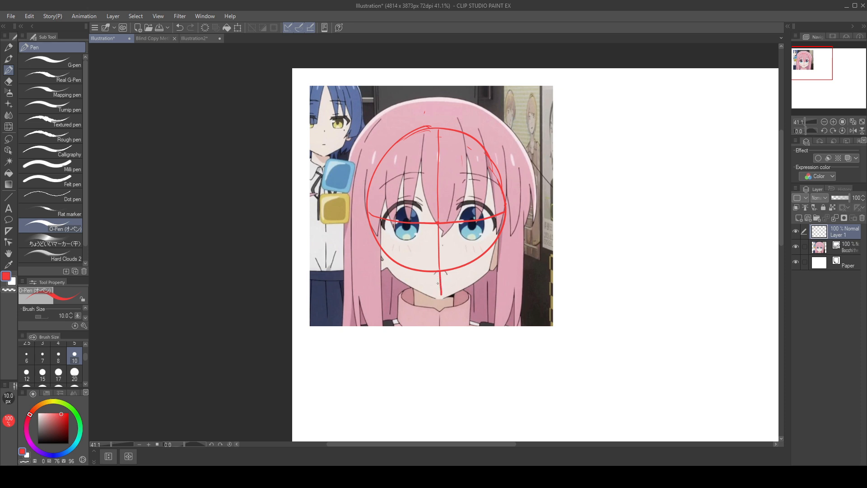
{"action": "key", "text": "ctrl+z"}
{"action": "left_click_drag", "start_coordinate": [441, 270], "coordinate": [440, 296]}
{"action": "key", "text": "ctrl+z"}
{"action": "mouse_move", "coordinate": [365, 200]}
{"action": "left_mouse_down"}
{"action": "mouse_move", "coordinate": [515, 196]}
{"action": "mouse_move", "coordinate": [515, 225]}
{"action": "mouse_move", "coordinate": [671, 265]}
{"action": "left_mouse_up"}
{"action": "key", "text": "ctrl+z"}
{"action": "key", "text": "ctrl+z"}
Step: Review the earlier face constructions and handwritten mistake notes in the Blind Copy Method document, and return to the Illustration document
{"action": "left_click", "coordinate": [165, 39]}
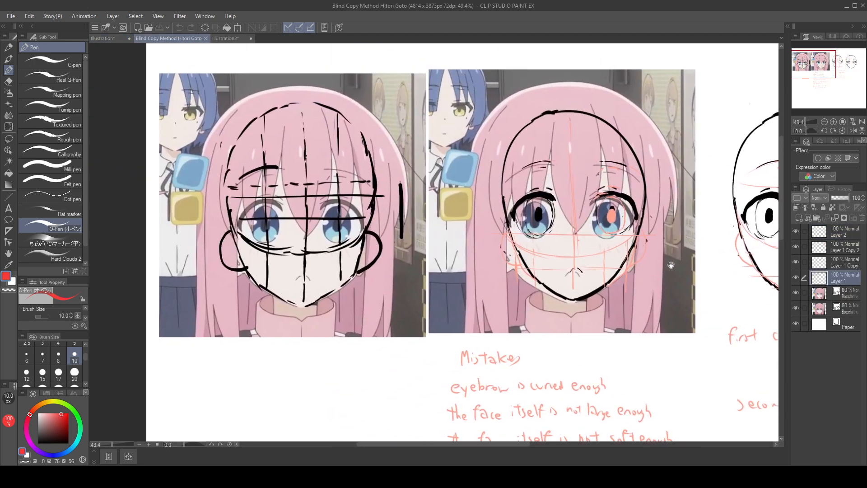
{"action": "left_click_drag", "start_coordinate": [632, 368], "coordinate": [553, 334]}
{"action": "left_click_drag", "start_coordinate": [685, 321], "coordinate": [560, 352]}
{"action": "left_click_drag", "start_coordinate": [589, 397], "coordinate": [669, 266]}
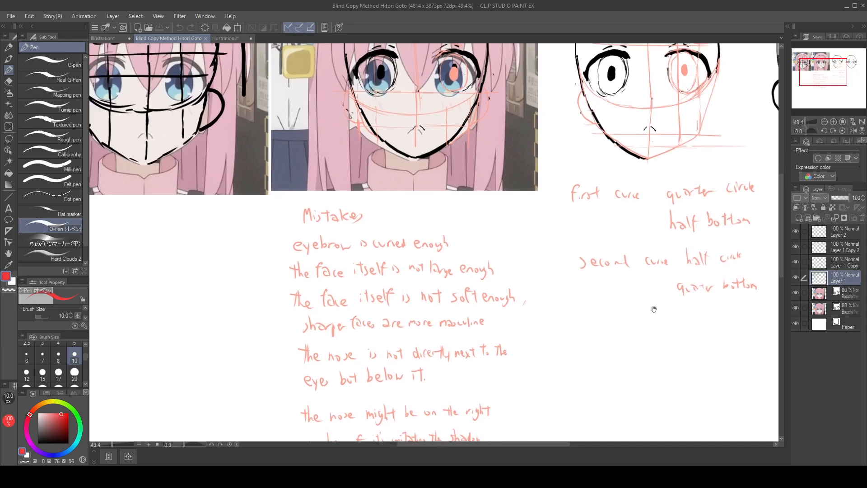
{"action": "left_click_drag", "start_coordinate": [654, 310], "coordinate": [497, 278]}
{"action": "left_click_drag", "start_coordinate": [620, 311], "coordinate": [593, 292]}
{"action": "left_click_drag", "start_coordinate": [418, 246], "coordinate": [604, 188]}
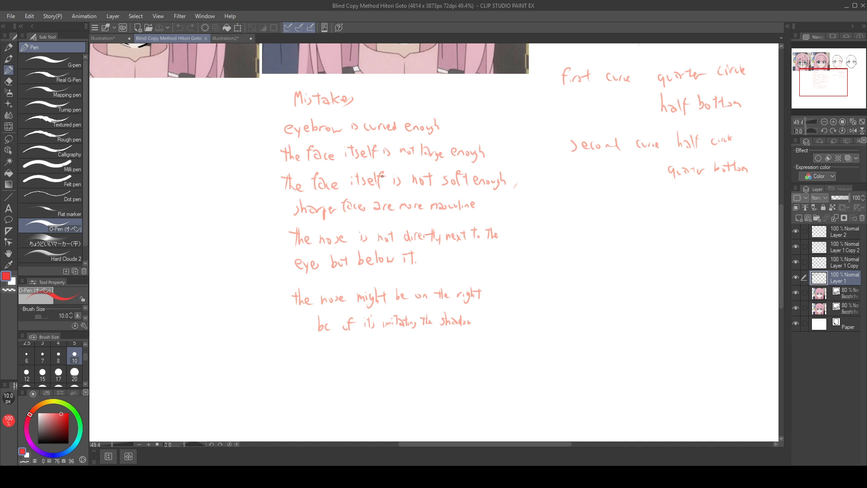
{"action": "left_click_drag", "start_coordinate": [566, 326], "coordinate": [419, 380]}
{"action": "left_click_drag", "start_coordinate": [443, 339], "coordinate": [523, 387]}
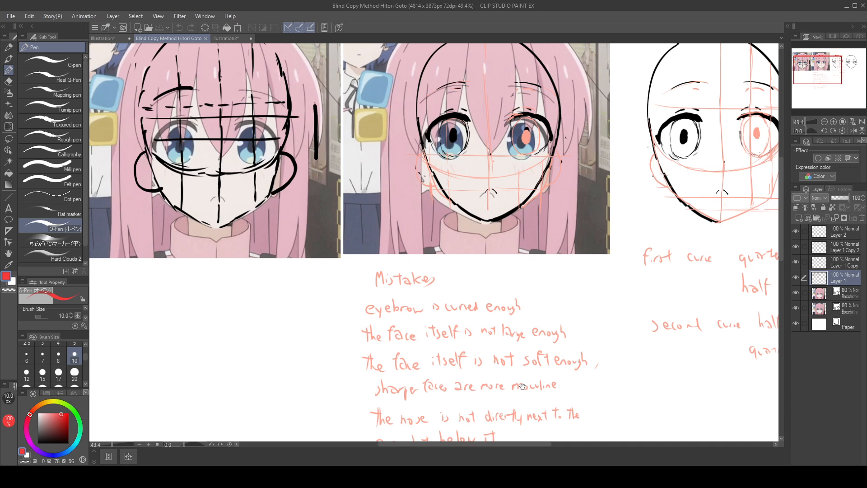
{"action": "left_click", "coordinate": [115, 38]}
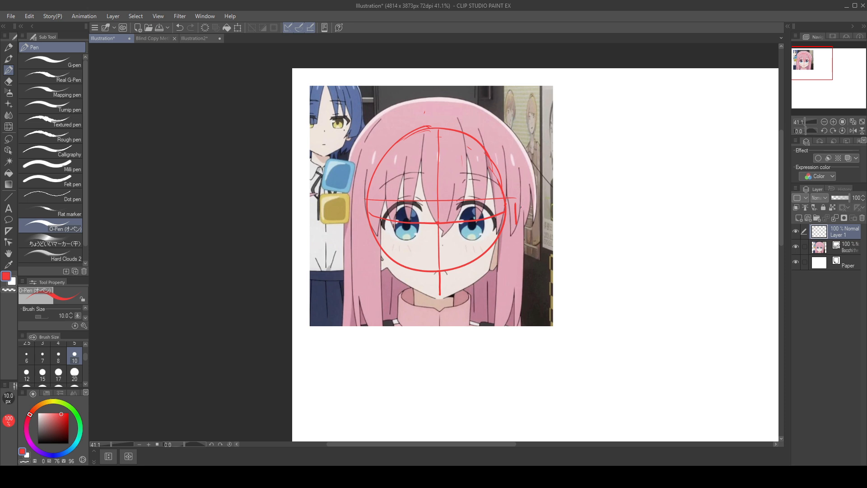
Step: Try to lasso the short vertical mark beside the head circle and move it out past the hair
{"action": "left_click", "coordinate": [9, 139]}
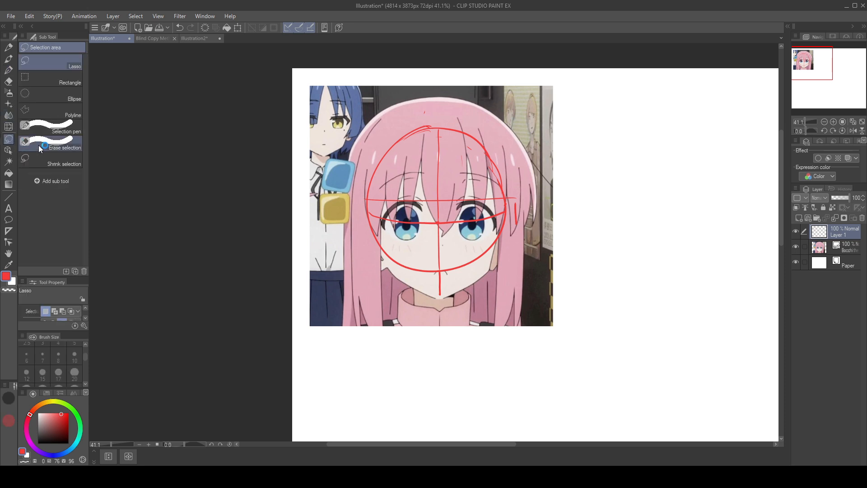
{"action": "mouse_move", "coordinate": [523, 202]}
{"action": "left_mouse_down"}
{"action": "mouse_move", "coordinate": [512, 227]}
{"action": "mouse_move", "coordinate": [524, 204]}
{"action": "mouse_move", "coordinate": [456, 285]}
{"action": "mouse_move", "coordinate": [479, 217]}
{"action": "mouse_move", "coordinate": [554, 226]}
{"action": "left_mouse_up"}
{"action": "key", "text": "ctrl+d"}
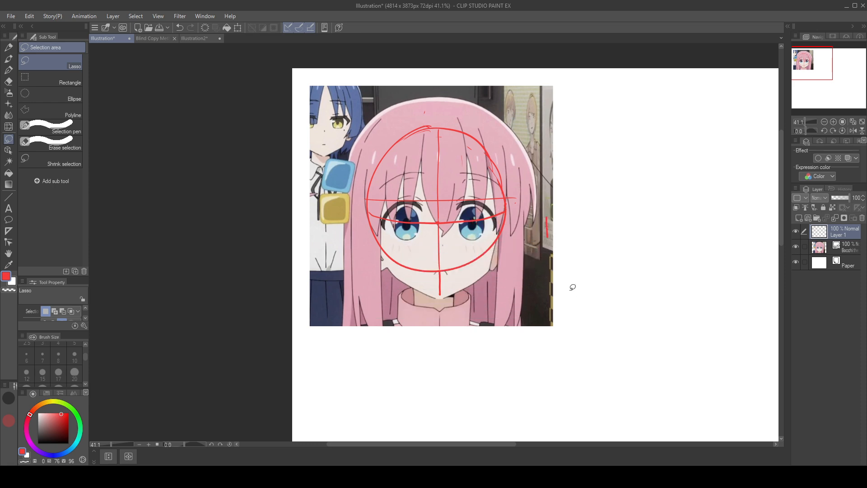
{"action": "key", "text": "ctrl+z"}
{"action": "key", "text": "ctrl+z"}
{"action": "key", "text": "ctrl+z"}
{"action": "key", "text": "ctrl+z"}
Step: Try to lasso the chin segment of the centre line and compare it with the upper face
{"action": "mouse_move", "coordinate": [437, 272]}
{"action": "left_mouse_down"}
{"action": "mouse_move", "coordinate": [456, 277]}
{"action": "mouse_move", "coordinate": [445, 271]}
{"action": "mouse_move", "coordinate": [457, 289]}
{"action": "mouse_move", "coordinate": [440, 270]}
{"action": "mouse_move", "coordinate": [441, 217]}
{"action": "mouse_move", "coordinate": [412, 215]}
{"action": "left_mouse_up"}
{"action": "key", "text": "ctrl+z"}
{"action": "key", "text": "ctrl+z"}
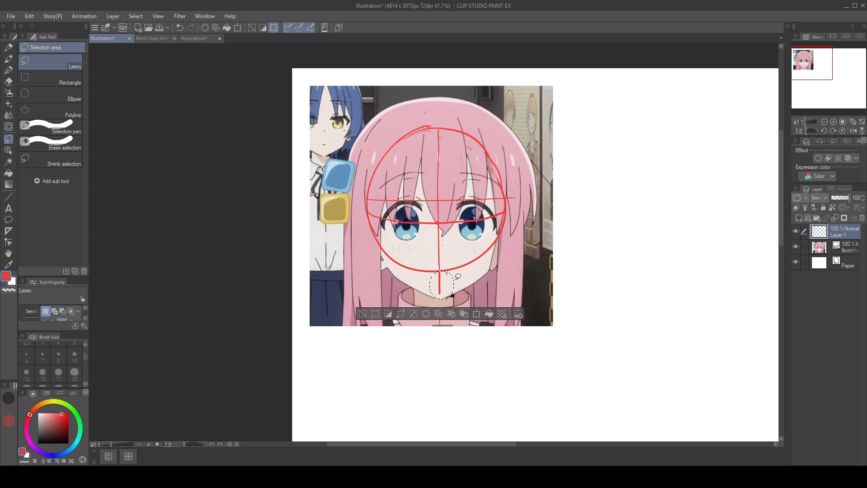
{"action": "left_click", "coordinate": [457, 280]}
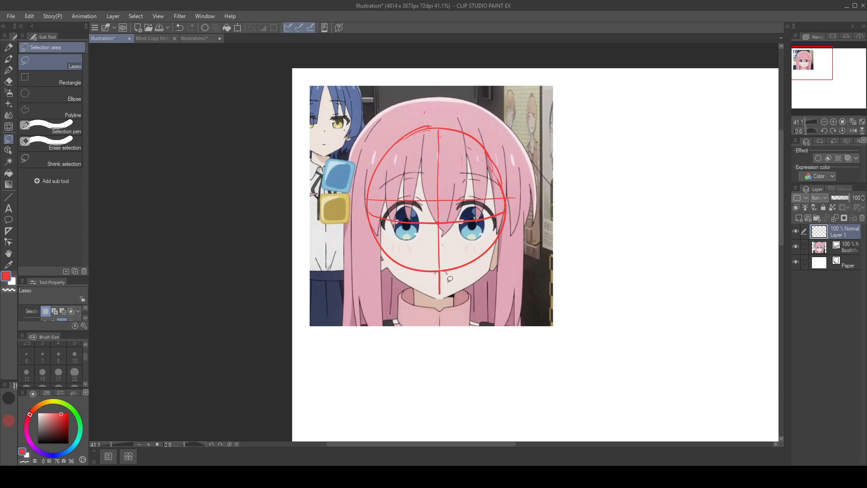
{"action": "key", "text": "ctrl+z"}
{"action": "key", "text": "ctrl+z"}
{"action": "key", "text": "ctrl+z"}
Step: Draw vertical guides with the O-Pen through the pupil and along the face edge on the left half of the face
{"action": "left_click", "coordinate": [9, 70]}
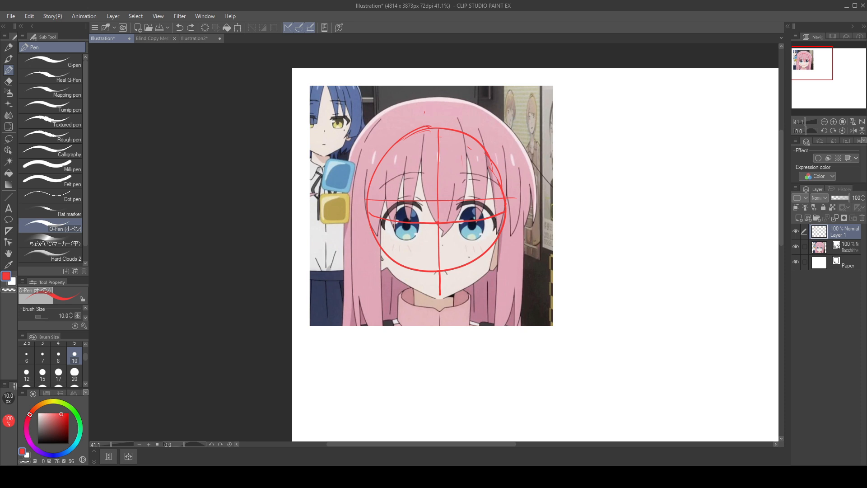
{"action": "left_click_drag", "start_coordinate": [408, 147], "coordinate": [407, 264]}
{"action": "left_click_drag", "start_coordinate": [383, 181], "coordinate": [385, 266]}
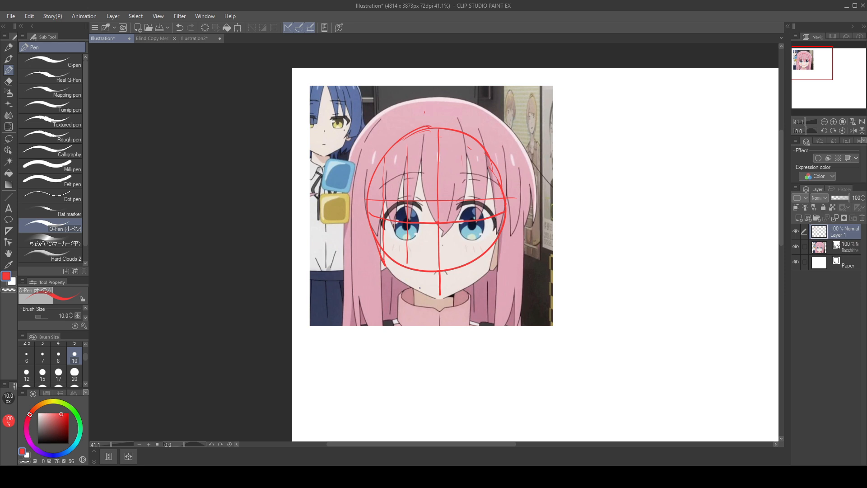
{"action": "key", "text": "ctrl+z"}
Step: Draw matching vertical guides through the pupil and down the cheek edge on the right half of the face
{"action": "left_click_drag", "start_coordinate": [473, 145], "coordinate": [473, 257]}
{"action": "key", "text": "ctrl+z"}
{"action": "left_click_drag", "start_coordinate": [473, 149], "coordinate": [474, 254]}
{"action": "left_click_drag", "start_coordinate": [492, 170], "coordinate": [493, 238]}
{"action": "key", "text": "ctrl+z"}
{"action": "key", "text": "ctrl+z"}
{"action": "left_click_drag", "start_coordinate": [471, 138], "coordinate": [473, 257]}
{"action": "mouse_move", "coordinate": [488, 157]}
{"action": "left_mouse_down"}
{"action": "mouse_move", "coordinate": [489, 270]}
{"action": "mouse_move", "coordinate": [489, 241]}
{"action": "mouse_move", "coordinate": [489, 271]}
{"action": "left_mouse_up"}
{"action": "key", "text": "ctrl+z"}
{"action": "key", "text": "ctrl+z"}
{"action": "left_click_drag", "start_coordinate": [489, 236], "coordinate": [488, 270]}
{"action": "left_click_drag", "start_coordinate": [502, 221], "coordinate": [489, 269]}
{"action": "key", "text": "ctrl+z"}
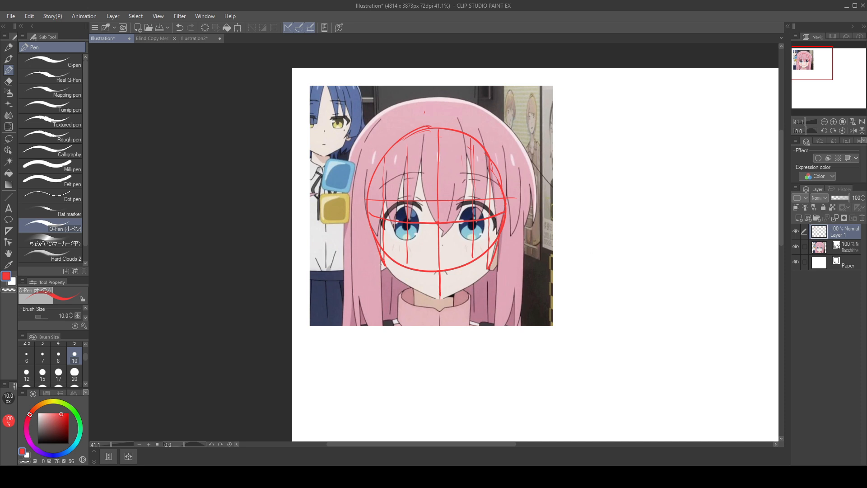
Step: Try a long vertical guide through the left side of the jaw and a horizontal guide at the mouth
{"action": "left_click_drag", "start_coordinate": [385, 264], "coordinate": [393, 272]}
{"action": "key", "text": "ctrl+z"}
{"action": "left_click_drag", "start_coordinate": [397, 146], "coordinate": [393, 251]}
{"action": "key", "text": "ctrl+z"}
{"action": "left_click_drag", "start_coordinate": [397, 147], "coordinate": [397, 311]}
{"action": "left_click_drag", "start_coordinate": [378, 275], "coordinate": [530, 278]}
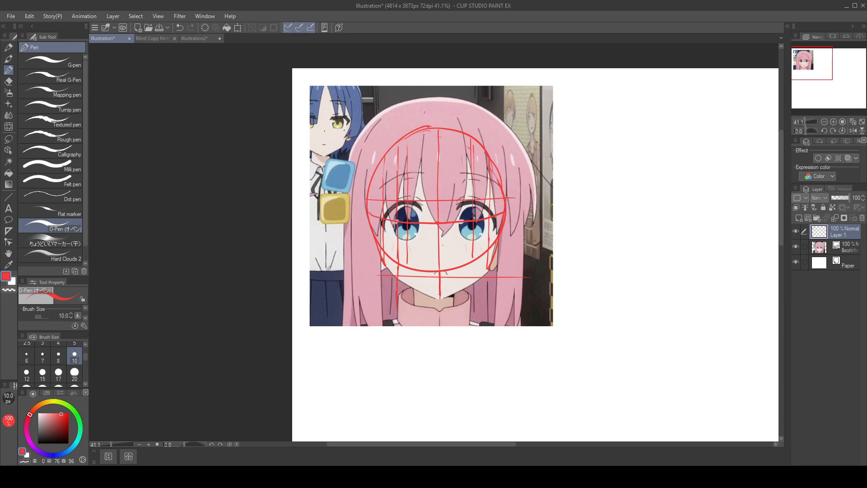
Step: Try a horizontal guide along the bottom of the eyes and a freehand circle on the blank area beside the reference
{"action": "left_click_drag", "start_coordinate": [371, 230], "coordinate": [490, 234]}
{"action": "key", "text": "ctrl+z"}
{"action": "mouse_move", "coordinate": [375, 236]}
{"action": "left_mouse_down"}
{"action": "mouse_move", "coordinate": [524, 231]}
{"action": "mouse_move", "coordinate": [517, 235]}
{"action": "left_mouse_up"}
{"action": "key", "text": "ctrl+z"}
{"action": "left_click_drag", "start_coordinate": [632, 129], "coordinate": [704, 181]}
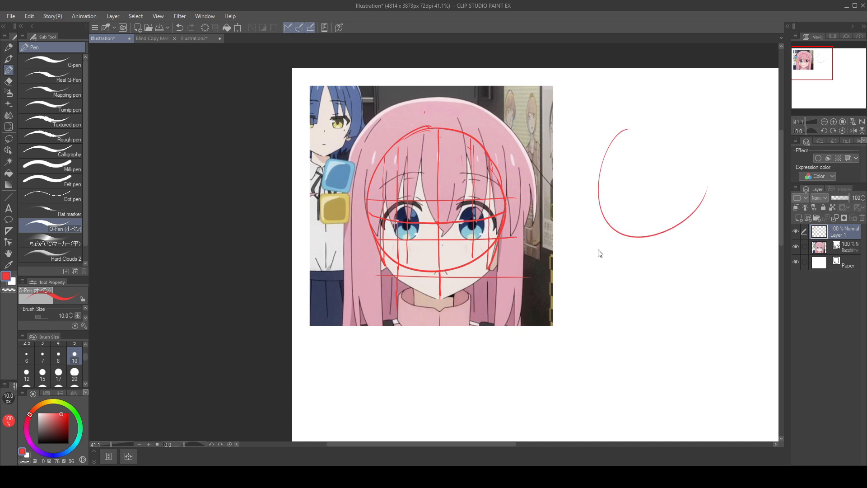
{"action": "key", "text": "ctrl+z"}
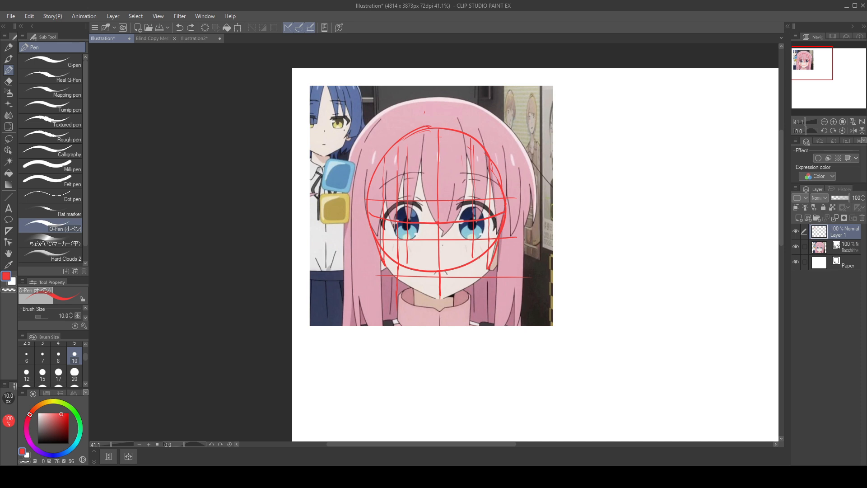
Step: Try horizontal guides at the base of the head circle, at the chin and midway between them
{"action": "left_click_drag", "start_coordinate": [473, 262], "coordinate": [473, 285]}
{"action": "key", "text": "ctrl+z"}
{"action": "key", "text": "ctrl+z"}
{"action": "left_click_drag", "start_coordinate": [358, 266], "coordinate": [565, 270]}
{"action": "key", "text": "ctrl+z"}
{"action": "left_click_drag", "start_coordinate": [364, 269], "coordinate": [561, 269]}
{"action": "left_click_drag", "start_coordinate": [379, 296], "coordinate": [592, 300]}
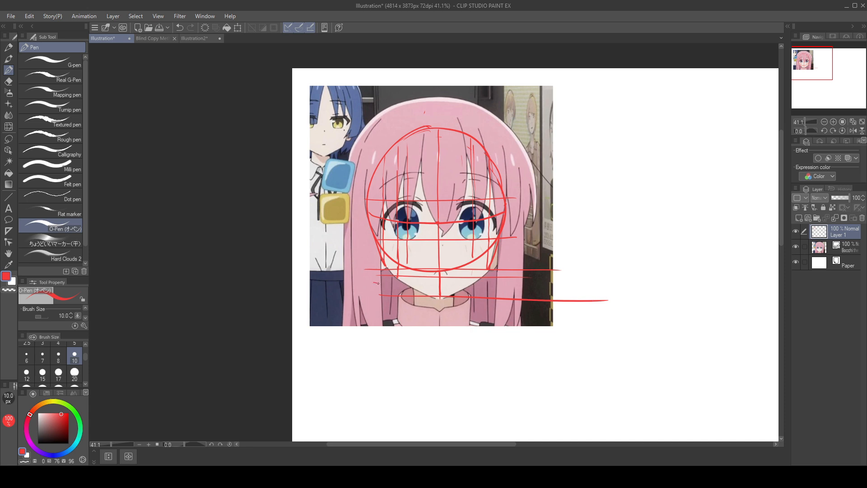
{"action": "left_click_drag", "start_coordinate": [377, 283], "coordinate": [570, 286]}
{"action": "key", "text": "ctrl+z"}
{"action": "key", "text": "ctrl+z"}
{"action": "key", "text": "ctrl+z"}
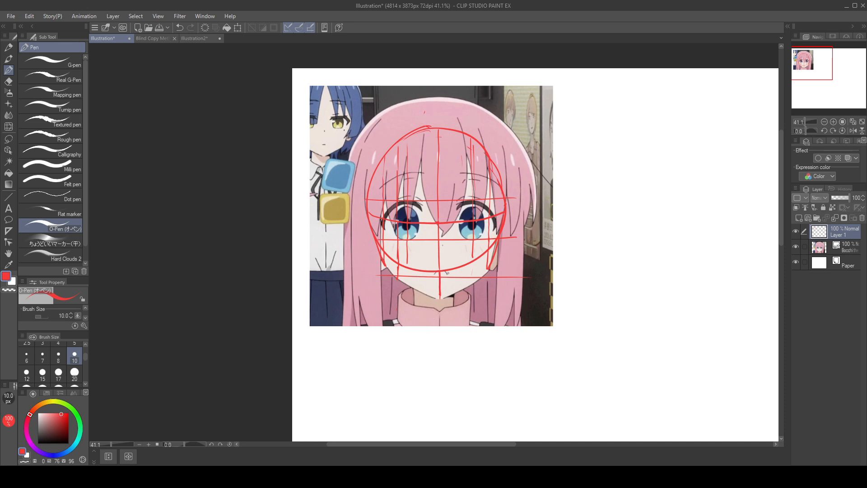
Step: Try another horizontal guide at the base of the head circle and undo the added jaw, eye and mouth guides
{"action": "left_click_drag", "start_coordinate": [361, 261], "coordinate": [584, 267]}
{"action": "key", "text": "ctrl+z"}
{"action": "mouse_move", "coordinate": [361, 268]}
{"action": "left_mouse_down"}
{"action": "mouse_move", "coordinate": [568, 267]}
{"action": "mouse_move", "coordinate": [415, 271]}
{"action": "mouse_move", "coordinate": [548, 271]}
{"action": "left_mouse_up"}
{"action": "key", "text": "ctrl+z"}
{"action": "key", "text": "ctrl+z"}
{"action": "left_click_drag", "start_coordinate": [355, 266], "coordinate": [546, 265]}
{"action": "key", "text": "ctrl+z"}
{"action": "key", "text": "ctrl+z"}
{"action": "key", "text": "ctrl+z"}
{"action": "key", "text": "ctrl+z"}
{"action": "key", "text": "ctrl+z"}
{"action": "key", "text": "ctrl+z"}
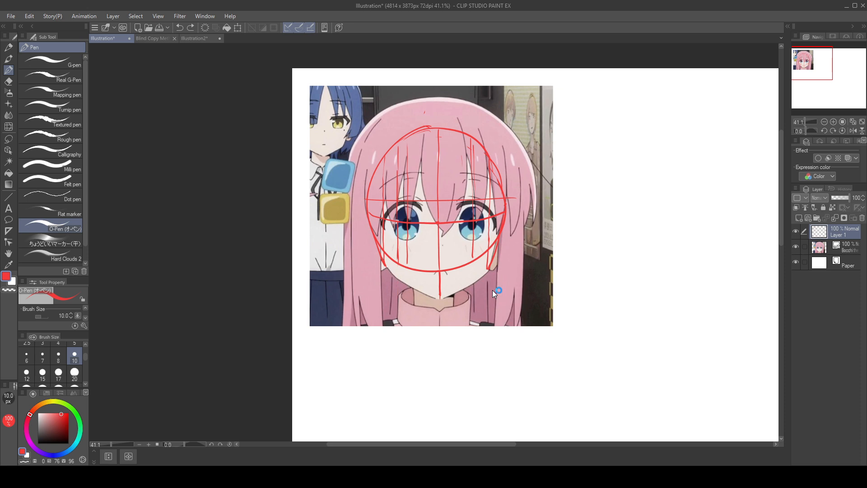
{"action": "key", "text": "ctrl+z"}
{"action": "key", "text": "ctrl+z"}
{"action": "key", "text": "ctrl+z"}
Step: Add a new layer above Layer 1 and set the new layer's opacity to 55%
{"action": "left_click", "coordinate": [816, 217]}
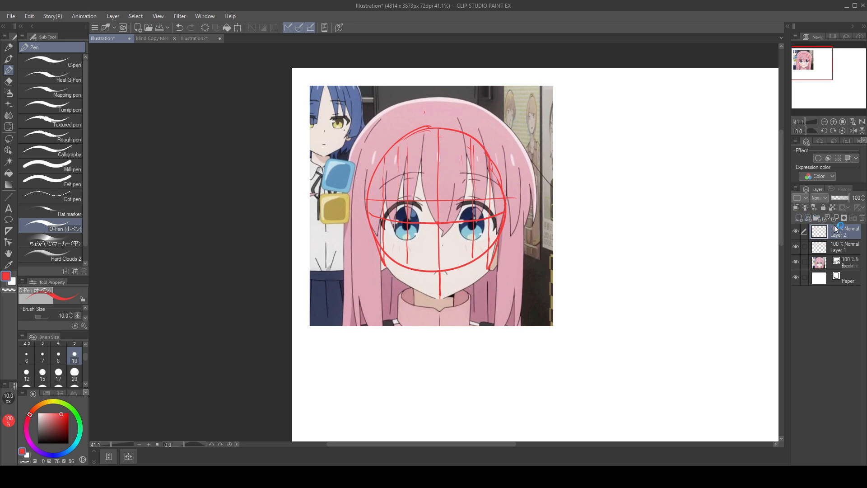
{"action": "left_click", "coordinate": [848, 247]}
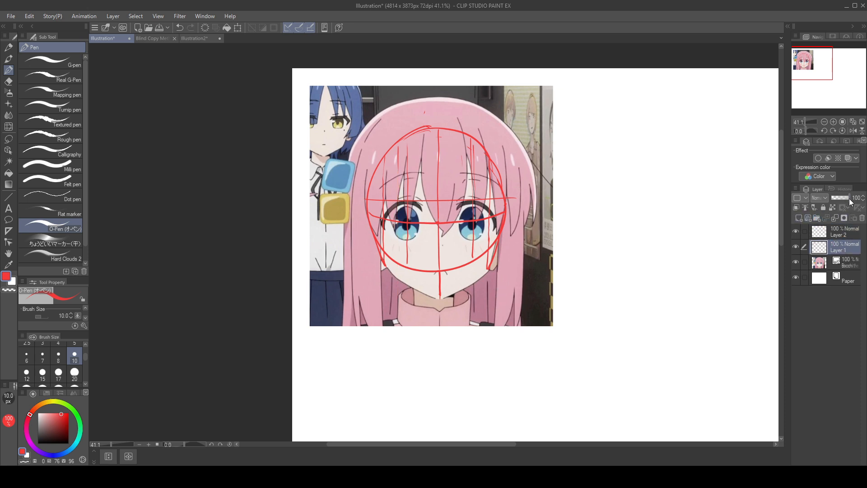
{"action": "left_click_drag", "start_coordinate": [850, 199], "coordinate": [841, 199]}
{"action": "left_click", "coordinate": [847, 229]}
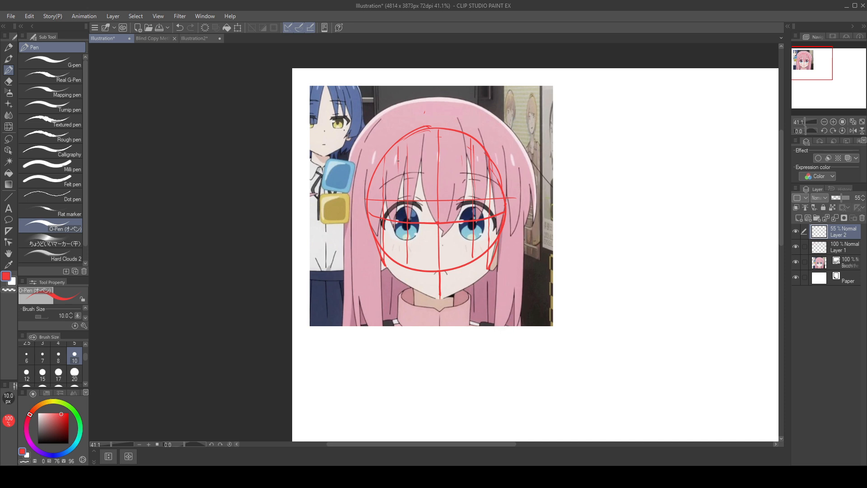
Step: Draw a vertical guide on Layer 2 through the left side of the face, from the hair to below the jaw
{"action": "left_click_drag", "start_coordinate": [399, 206], "coordinate": [399, 258]}
{"action": "key", "text": "ctrl+z"}
{"action": "left_click_drag", "start_coordinate": [394, 149], "coordinate": [398, 280]}
{"action": "key", "text": "ctrl+z"}
Step: Draw the jawline on Layer 2 from both cheeks down to the chin point, and try a horizontal guide below the mouth
{"action": "key", "text": "ctrl+z"}
{"action": "left_click_drag", "start_coordinate": [393, 147], "coordinate": [397, 300]}
{"action": "left_click_drag", "start_coordinate": [387, 265], "coordinate": [397, 276]}
{"action": "key", "text": "ctrl+z"}
{"action": "left_click_drag", "start_coordinate": [396, 278], "coordinate": [429, 291]}
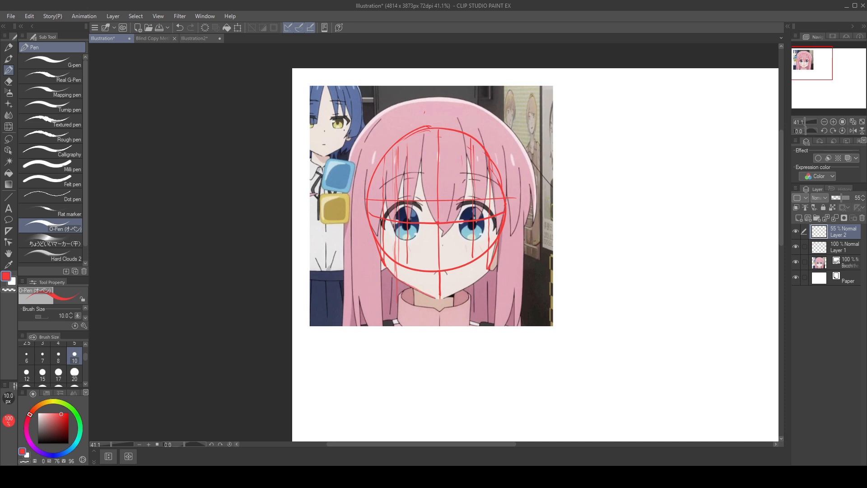
{"action": "left_click_drag", "start_coordinate": [619, 285], "coordinate": [656, 300]}
{"action": "left_click_drag", "start_coordinate": [489, 267], "coordinate": [439, 298]}
{"action": "mouse_move", "coordinate": [615, 282]}
{"action": "left_mouse_down"}
{"action": "mouse_move", "coordinate": [624, 301]}
{"action": "mouse_move", "coordinate": [622, 289]}
{"action": "mouse_move", "coordinate": [658, 300]}
{"action": "left_mouse_up"}
{"action": "left_click_drag", "start_coordinate": [364, 275], "coordinate": [571, 281]}
{"action": "key", "text": "ctrl+z"}
Step: Set Layer 2's opacity to 100% and erase its jawline strokes around the chin
{"action": "left_click_drag", "start_coordinate": [843, 200], "coordinate": [854, 199]}
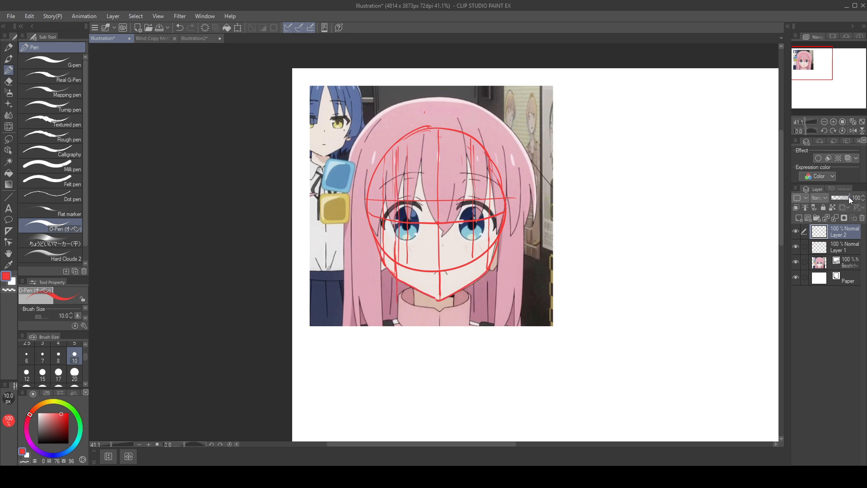
{"action": "left_click", "coordinate": [849, 247]}
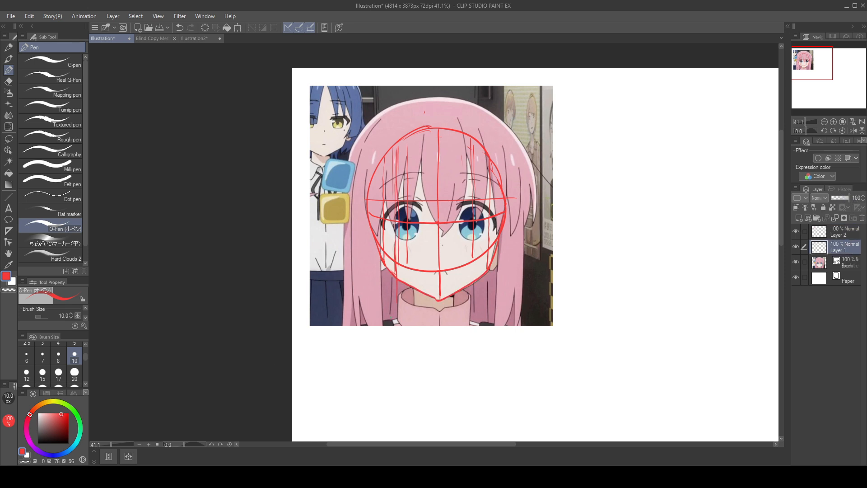
{"action": "left_click", "coordinate": [854, 235]}
{"action": "mouse_move", "coordinate": [853, 199]}
{"action": "left_mouse_down"}
{"action": "mouse_move", "coordinate": [841, 201]}
{"action": "mouse_move", "coordinate": [862, 212]}
{"action": "left_mouse_up"}
{"action": "left_click", "coordinate": [852, 251]}
{"action": "left_click", "coordinate": [844, 232]}
{"action": "mouse_move", "coordinate": [412, 287]}
{"action": "left_mouse_down"}
{"action": "mouse_move", "coordinate": [437, 299]}
{"action": "mouse_move", "coordinate": [485, 278]}
{"action": "left_mouse_up"}
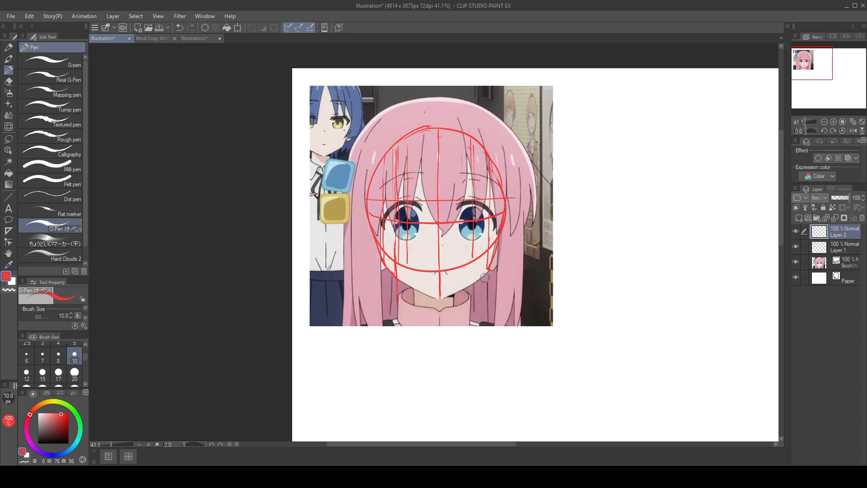
Step: Draw long horizontal guides on Layer 2 at the chin tip and at the base of the head circle
{"action": "left_click_drag", "start_coordinate": [360, 294], "coordinate": [551, 292]}
{"action": "key", "text": "ctrl+z"}
{"action": "left_click_drag", "start_coordinate": [355, 298], "coordinate": [523, 295]}
{"action": "key", "text": "ctrl+z"}
{"action": "left_click_drag", "start_coordinate": [347, 295], "coordinate": [534, 294]}
{"action": "left_click_drag", "start_coordinate": [345, 264], "coordinate": [617, 264]}
{"action": "key", "text": "ctrl+z"}
{"action": "left_click_drag", "start_coordinate": [331, 266], "coordinate": [619, 272]}
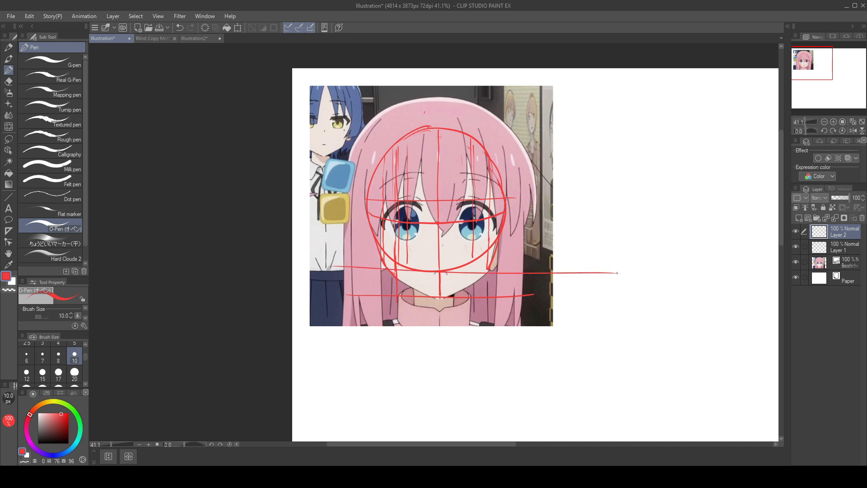
Step: Redraw the long horizontal guide at the base of the head circle and add another midway between it and the chin guide
{"action": "key", "text": "ctrl+z"}
{"action": "left_click_drag", "start_coordinate": [335, 268], "coordinate": [595, 269]}
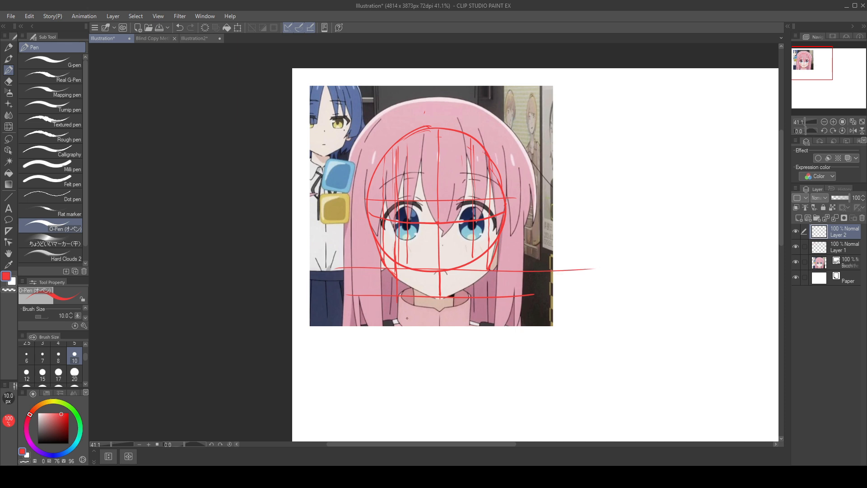
{"action": "left_click_drag", "start_coordinate": [370, 283], "coordinate": [630, 274]}
{"action": "key", "text": "ctrl+z"}
{"action": "left_click_drag", "start_coordinate": [373, 279], "coordinate": [623, 283]}
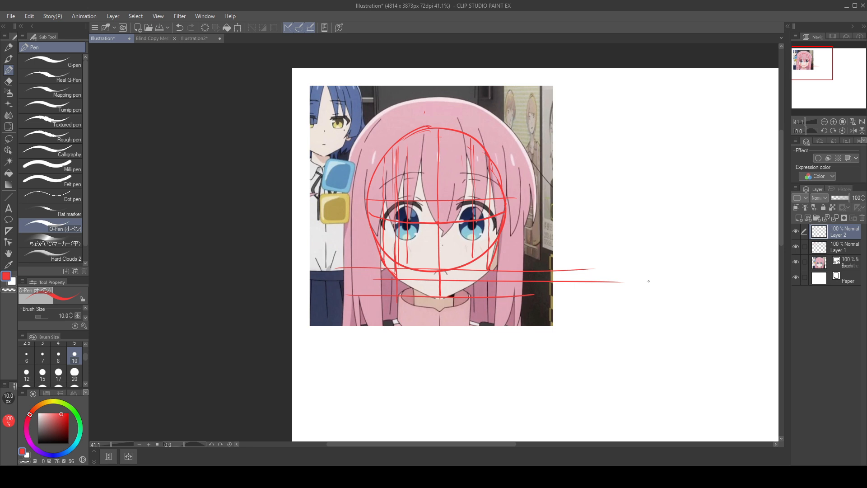
Step: Handwrite the red note "first curve quarter of circle" in the blank area below the reference image
{"action": "scroll", "coordinate": [418, 266], "scroll_direction": "down", "scroll_amount": 3}
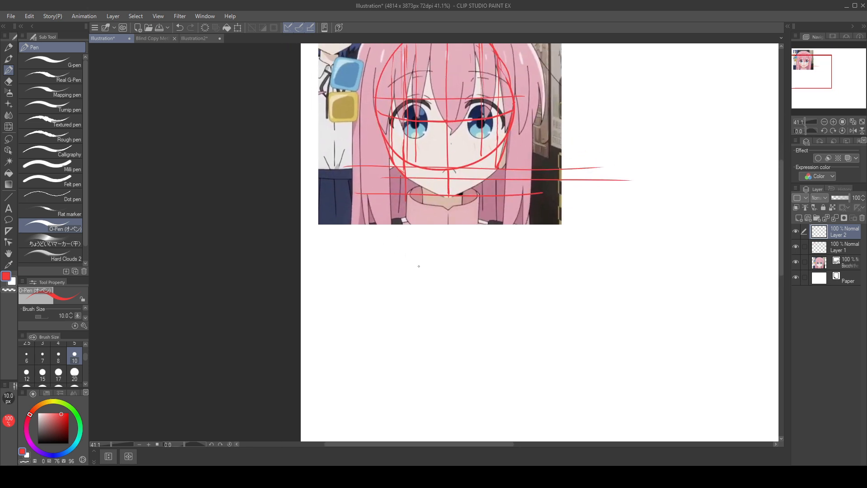
{"action": "mouse_move", "coordinate": [347, 249]}
{"action": "left_mouse_down"}
{"action": "mouse_move", "coordinate": [338, 270]}
{"action": "mouse_move", "coordinate": [346, 257]}
{"action": "left_mouse_up"}
{"action": "mouse_move", "coordinate": [348, 259]}
{"action": "left_mouse_down"}
{"action": "mouse_move", "coordinate": [348, 267]}
{"action": "mouse_move", "coordinate": [364, 256]}
{"action": "mouse_move", "coordinate": [361, 267]}
{"action": "left_mouse_up"}
{"action": "left_click_drag", "start_coordinate": [374, 250], "coordinate": [374, 267]}
{"action": "left_click_drag", "start_coordinate": [369, 256], "coordinate": [410, 266]}
{"action": "mouse_move", "coordinate": [412, 266]}
{"action": "left_mouse_down"}
{"action": "mouse_move", "coordinate": [428, 257]}
{"action": "mouse_move", "coordinate": [435, 266]}
{"action": "left_mouse_up"}
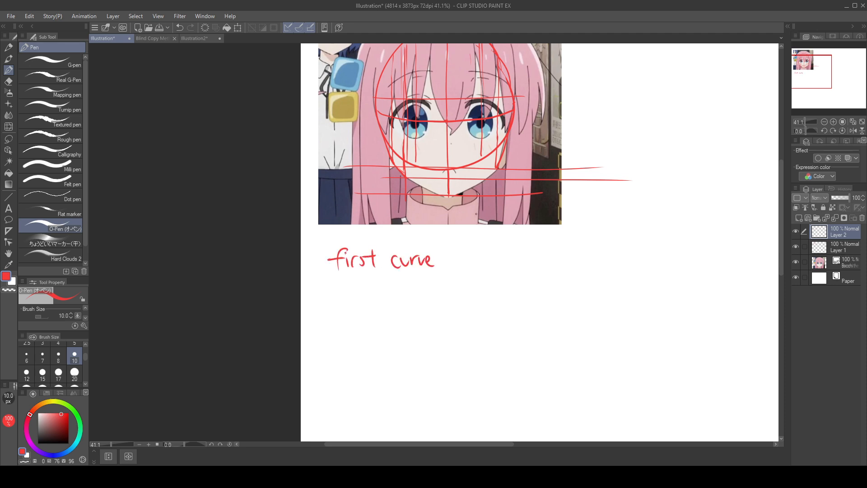
{"action": "scroll", "coordinate": [456, 321], "scroll_direction": "up", "scroll_amount": 1}
{"action": "left_click_drag", "start_coordinate": [429, 302], "coordinate": [429, 322]}
{"action": "mouse_move", "coordinate": [432, 301]}
{"action": "left_mouse_down"}
{"action": "mouse_move", "coordinate": [460, 297]}
{"action": "mouse_move", "coordinate": [465, 310]}
{"action": "mouse_move", "coordinate": [499, 291]}
{"action": "left_mouse_up"}
{"action": "left_click_drag", "start_coordinate": [514, 298], "coordinate": [512, 307]}
{"action": "mouse_move", "coordinate": [516, 306]}
{"action": "left_mouse_down"}
{"action": "mouse_move", "coordinate": [520, 299]}
{"action": "mouse_move", "coordinate": [523, 306]}
{"action": "left_mouse_up"}
{"action": "left_click_drag", "start_coordinate": [529, 292], "coordinate": [537, 307]}
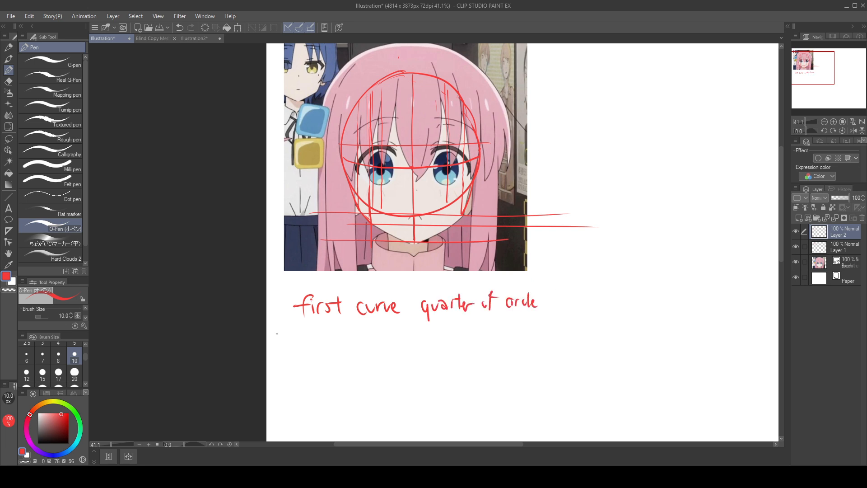
Step: Handwrite the note "second curve halfway between" beneath the first note
{"action": "left_click_drag", "start_coordinate": [295, 348], "coordinate": [286, 362]}
{"action": "left_click_drag", "start_coordinate": [295, 359], "coordinate": [307, 363]}
{"action": "left_click_drag", "start_coordinate": [315, 356], "coordinate": [330, 361]}
{"action": "left_click_drag", "start_coordinate": [333, 355], "coordinate": [335, 364]}
{"action": "mouse_move", "coordinate": [340, 348]}
{"action": "left_mouse_down"}
{"action": "mouse_move", "coordinate": [340, 364]}
{"action": "mouse_move", "coordinate": [360, 361]}
{"action": "left_mouse_up"}
{"action": "left_click_drag", "start_coordinate": [362, 353], "coordinate": [377, 357]}
{"action": "left_click_drag", "start_coordinate": [377, 353], "coordinate": [386, 359]}
{"action": "left_click_drag", "start_coordinate": [388, 356], "coordinate": [427, 359]}
{"action": "left_click_drag", "start_coordinate": [432, 350], "coordinate": [444, 360]}
{"action": "mouse_move", "coordinate": [441, 347]}
{"action": "left_mouse_down"}
{"action": "mouse_move", "coordinate": [464, 349]}
{"action": "mouse_move", "coordinate": [465, 370]}
{"action": "left_mouse_up"}
{"action": "left_click_drag", "start_coordinate": [484, 337], "coordinate": [490, 357]}
{"action": "left_click_drag", "start_coordinate": [491, 354], "coordinate": [502, 359]}
{"action": "left_click_drag", "start_coordinate": [497, 348], "coordinate": [528, 360]}
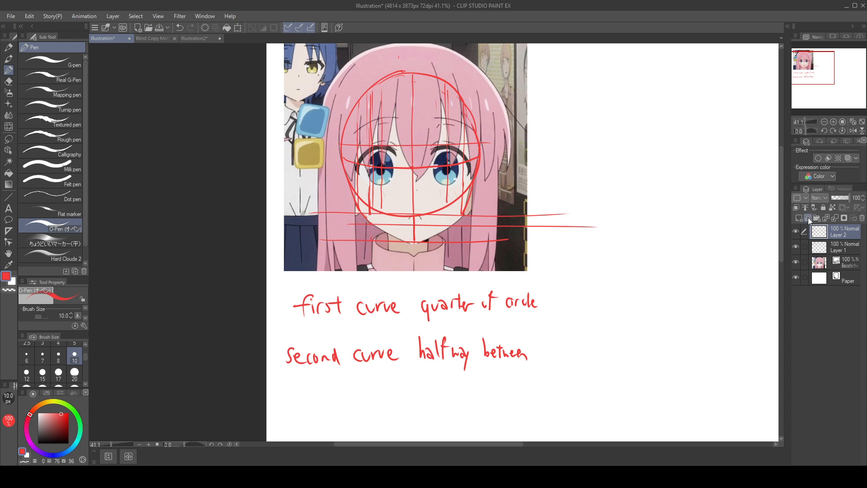
Step: Compare the reference with Layer 2 hidden and shown, and draw its jawline from both cheeks down to the chin point
{"action": "left_click", "coordinate": [795, 231]}
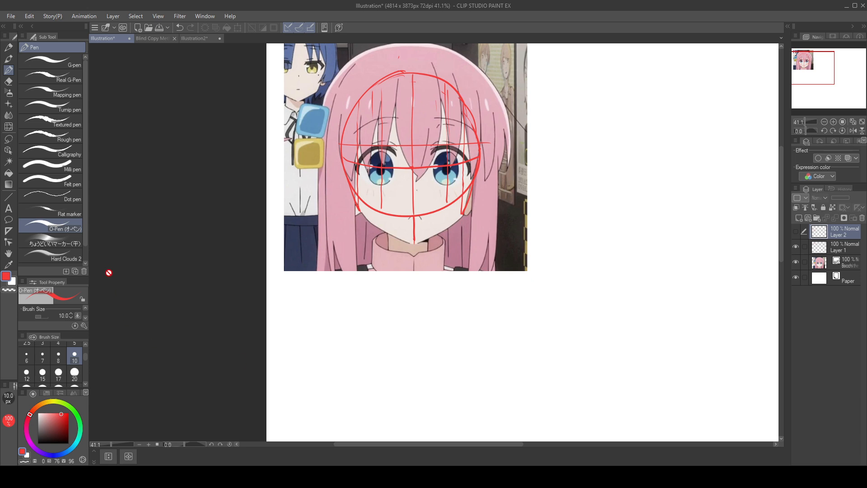
{"action": "left_click", "coordinate": [796, 231]}
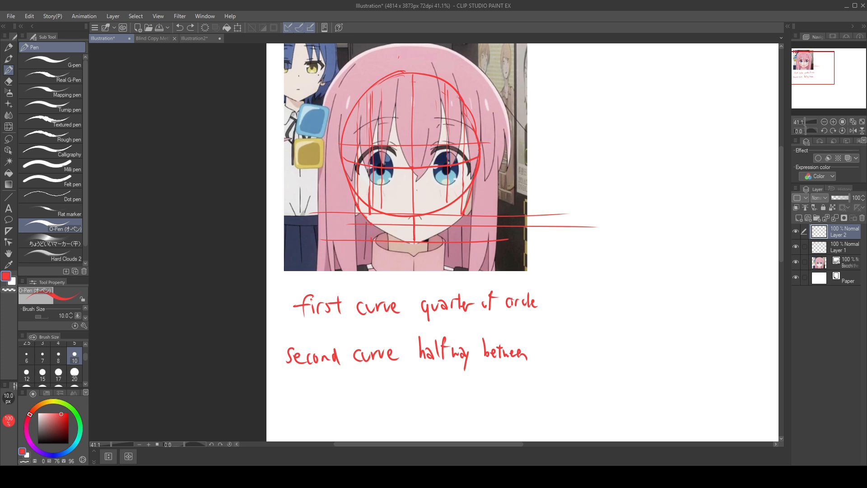
{"action": "left_click_drag", "start_coordinate": [370, 211], "coordinate": [375, 254]}
{"action": "left_click_drag", "start_coordinate": [374, 224], "coordinate": [416, 244]}
{"action": "left_click_drag", "start_coordinate": [462, 212], "coordinate": [416, 242]}
{"action": "key", "text": "ctrl+z"}
{"action": "left_click_drag", "start_coordinate": [463, 214], "coordinate": [415, 243]}
Step: Switch the pen colour to black and draw a freehand head circle on the blank canvas beside the reference
{"action": "left_click_drag", "start_coordinate": [632, 341], "coordinate": [388, 386]}
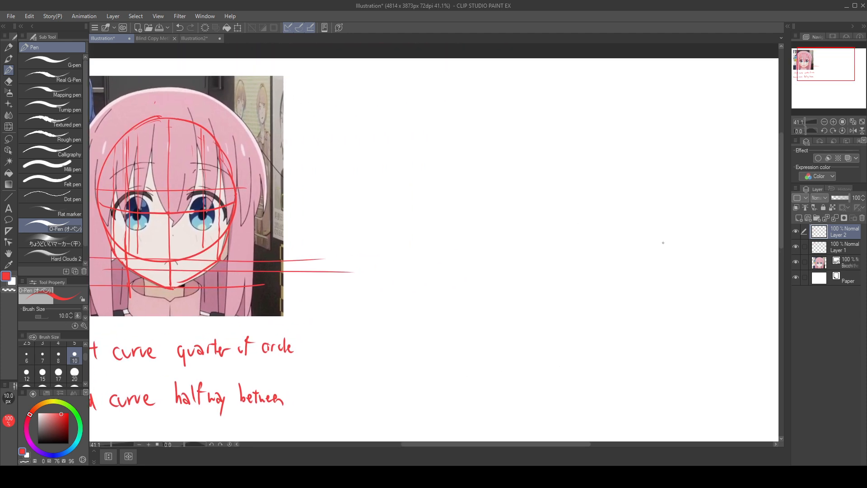
{"action": "left_click_drag", "start_coordinate": [60, 425], "coordinate": [38, 444]}
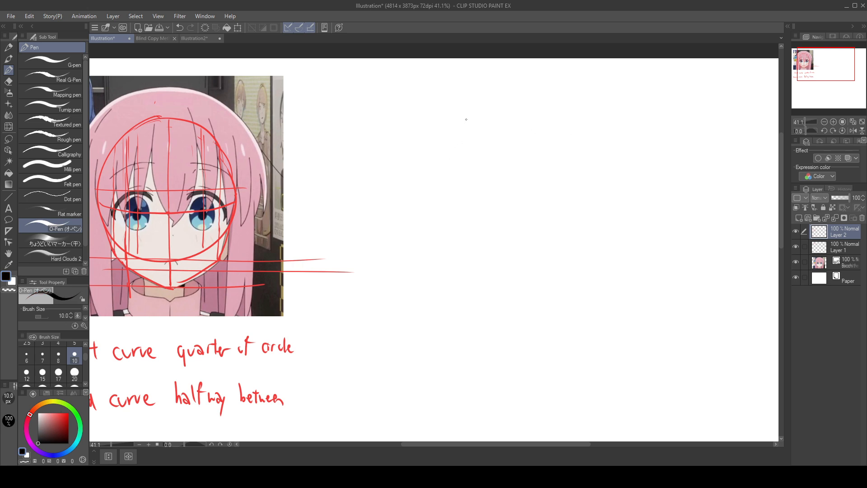
{"action": "mouse_move", "coordinate": [466, 119]}
{"action": "left_mouse_down"}
{"action": "mouse_move", "coordinate": [399, 192]}
{"action": "mouse_move", "coordinate": [490, 129]}
{"action": "mouse_move", "coordinate": [401, 189]}
{"action": "mouse_move", "coordinate": [445, 118]}
{"action": "mouse_move", "coordinate": [481, 244]}
{"action": "mouse_move", "coordinate": [447, 120]}
{"action": "mouse_move", "coordinate": [405, 190]}
{"action": "mouse_move", "coordinate": [491, 125]}
{"action": "mouse_move", "coordinate": [456, 123]}
{"action": "mouse_move", "coordinate": [441, 230]}
{"action": "mouse_move", "coordinate": [469, 124]}
{"action": "mouse_move", "coordinate": [437, 148]}
{"action": "mouse_move", "coordinate": [535, 217]}
{"action": "mouse_move", "coordinate": [488, 129]}
{"action": "mouse_move", "coordinate": [422, 174]}
{"action": "mouse_move", "coordinate": [540, 172]}
{"action": "mouse_move", "coordinate": [465, 125]}
{"action": "left_mouse_up"}
{"action": "key", "text": "ctrl+z"}
{"action": "key", "text": "ctrl+z"}
{"action": "key", "text": "ctrl+z"}
{"action": "key", "text": "ctrl+z"}
{"action": "key", "text": "ctrl+z"}
{"action": "key", "text": "ctrl+z"}
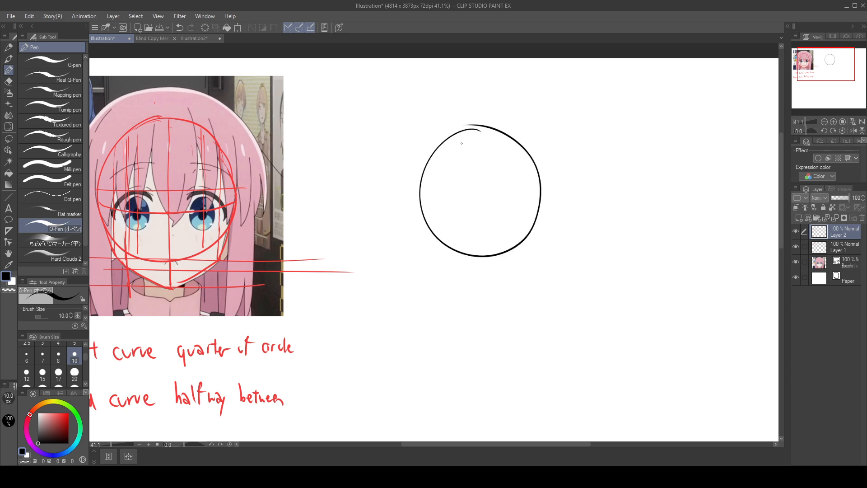
{"action": "mouse_move", "coordinate": [468, 130]}
{"action": "left_mouse_down"}
{"action": "mouse_move", "coordinate": [457, 131]}
{"action": "mouse_move", "coordinate": [491, 128]}
{"action": "mouse_move", "coordinate": [481, 121]}
{"action": "mouse_move", "coordinate": [493, 128]}
{"action": "left_mouse_up"}
{"action": "key", "text": "ctrl+z"}
{"action": "left_click_drag", "start_coordinate": [639, 198], "coordinate": [610, 278]}
{"action": "mouse_move", "coordinate": [645, 207]}
{"action": "left_mouse_down"}
{"action": "mouse_move", "coordinate": [626, 235]}
{"action": "mouse_move", "coordinate": [632, 320]}
{"action": "left_mouse_up"}
{"action": "left_click_drag", "start_coordinate": [661, 203], "coordinate": [653, 302]}
{"action": "left_click_drag", "start_coordinate": [655, 192], "coordinate": [646, 322]}
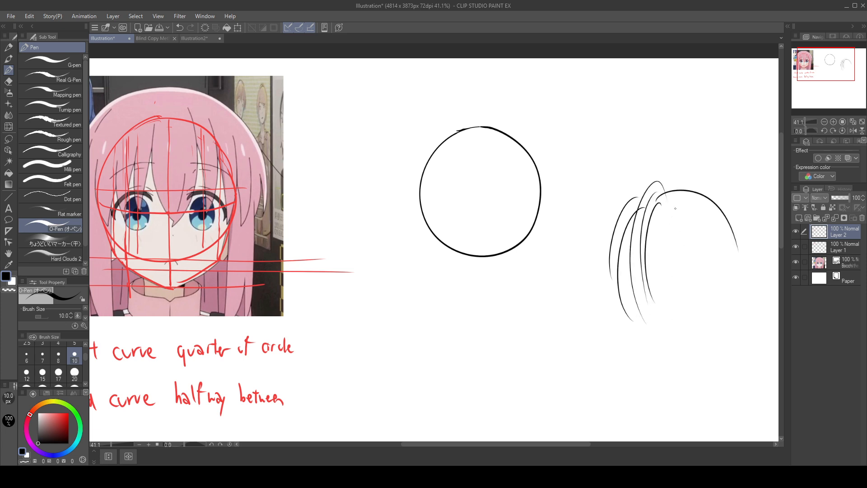
{"action": "key", "text": "ctrl+z"}
{"action": "key", "text": "ctrl+z"}
{"action": "key", "text": "ctrl+z"}
{"action": "key", "text": "ctrl+z"}
{"action": "key", "text": "ctrl+z"}
{"action": "key", "text": "ctrl+z"}
{"action": "key", "text": "ctrl+z"}
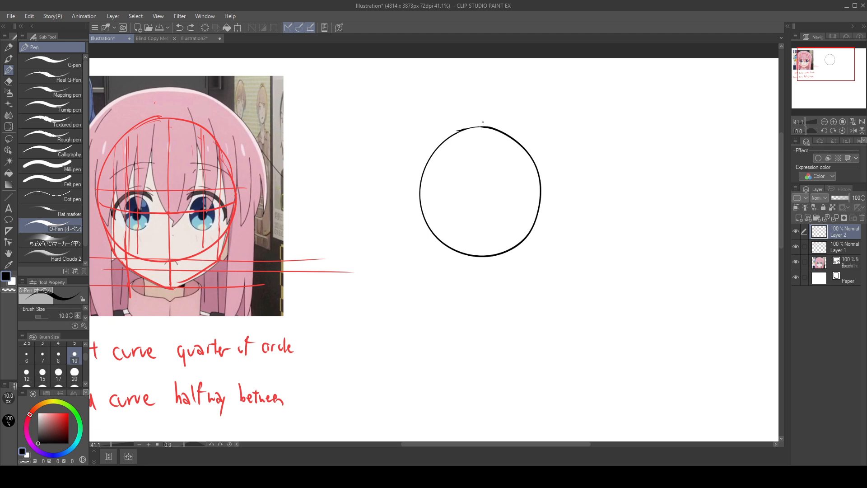
{"action": "left_click_drag", "start_coordinate": [434, 137], "coordinate": [526, 112]}
{"action": "key", "text": "ctrl+z"}
Step: Add a new layer above Layer 2, lower Layer 2's opacity to 38%, and make the new layer active
{"action": "left_click", "coordinate": [803, 218]}
{"action": "left_click", "coordinate": [840, 247]}
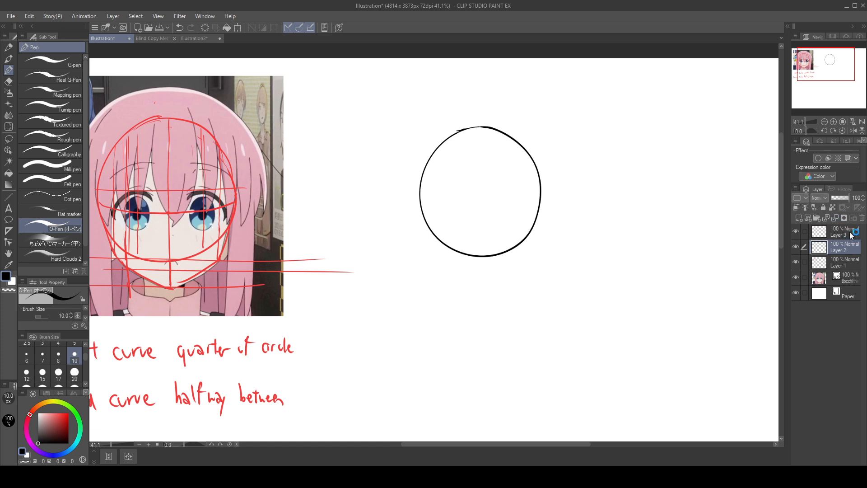
{"action": "left_click_drag", "start_coordinate": [846, 199], "coordinate": [839, 198]}
{"action": "left_click", "coordinate": [845, 231]}
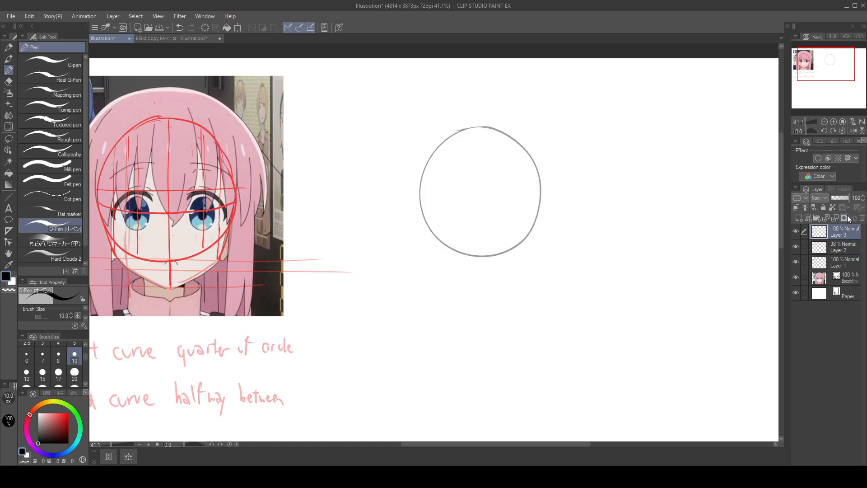
Step: Try to retrace the faded head circle with cleaner black strokes on Layer 3
{"action": "left_click_drag", "start_coordinate": [463, 129], "coordinate": [449, 248]}
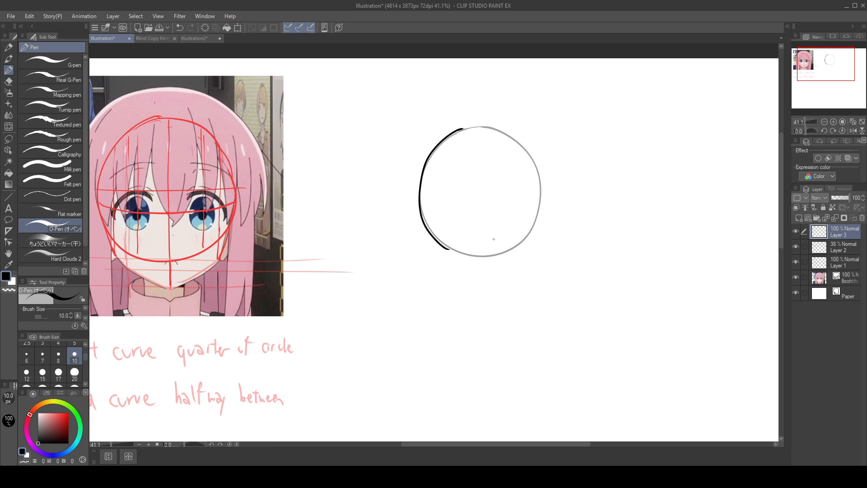
{"action": "mouse_move", "coordinate": [466, 127]}
{"action": "left_mouse_down"}
{"action": "mouse_move", "coordinate": [544, 218]}
{"action": "mouse_move", "coordinate": [519, 238]}
{"action": "left_mouse_up"}
{"action": "key", "text": "ctrl+z"}
{"action": "key", "text": "ctrl+z"}
{"action": "mouse_move", "coordinate": [460, 131]}
{"action": "left_mouse_down"}
{"action": "mouse_move", "coordinate": [507, 130]}
{"action": "mouse_move", "coordinate": [408, 202]}
{"action": "mouse_move", "coordinate": [483, 132]}
{"action": "mouse_move", "coordinate": [446, 131]}
{"action": "mouse_move", "coordinate": [529, 147]}
{"action": "mouse_move", "coordinate": [479, 126]}
{"action": "left_mouse_up"}
{"action": "key", "text": "ctrl+z"}
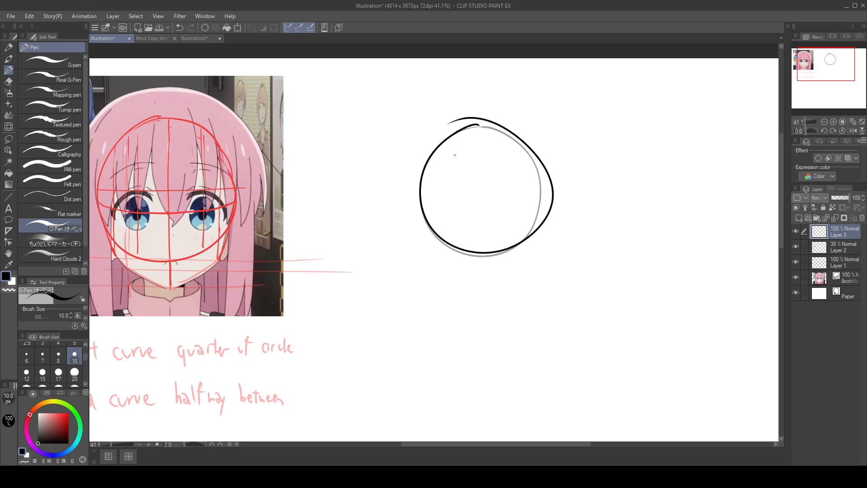
{"action": "key", "text": "ctrl+z"}
{"action": "left_click", "coordinate": [477, 127]}
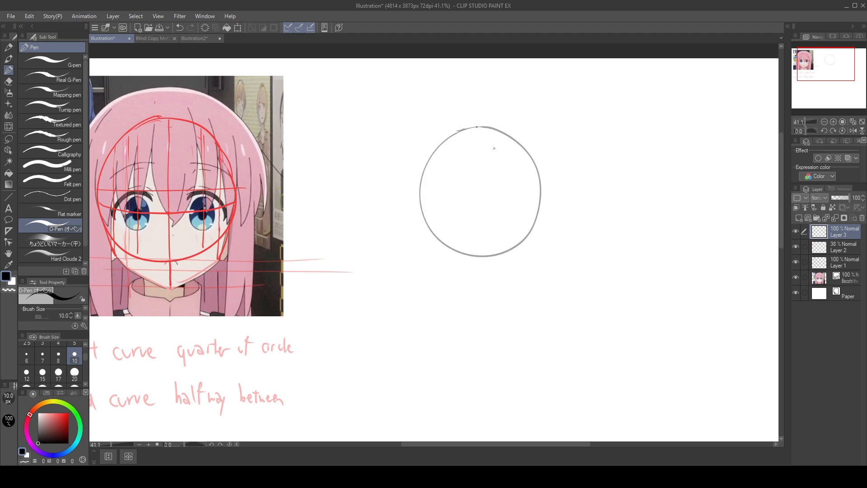
Step: Set Layer 2's opacity to 60% and make Layer 3 active again
{"action": "left_click_drag", "start_coordinate": [841, 194], "coordinate": [856, 199]}
{"action": "left_click", "coordinate": [839, 246]}
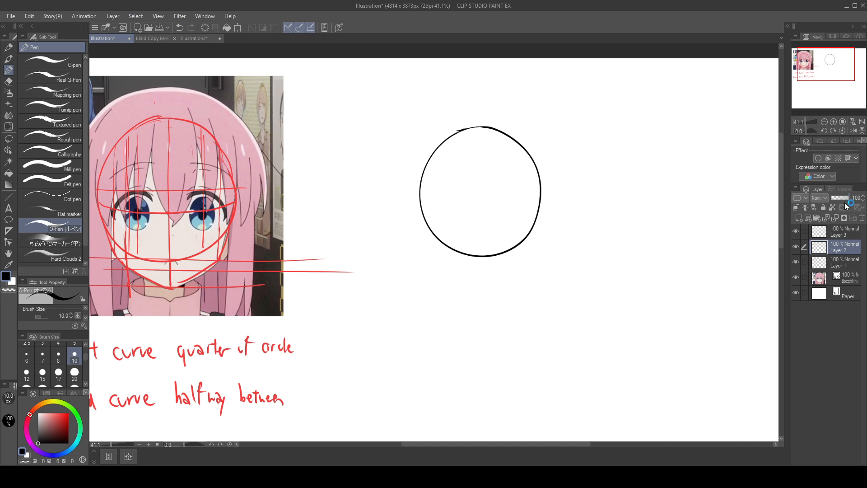
{"action": "left_click", "coordinate": [847, 233]}
{"action": "left_click_drag", "start_coordinate": [849, 198], "coordinate": [843, 199]}
{"action": "left_click", "coordinate": [845, 246]}
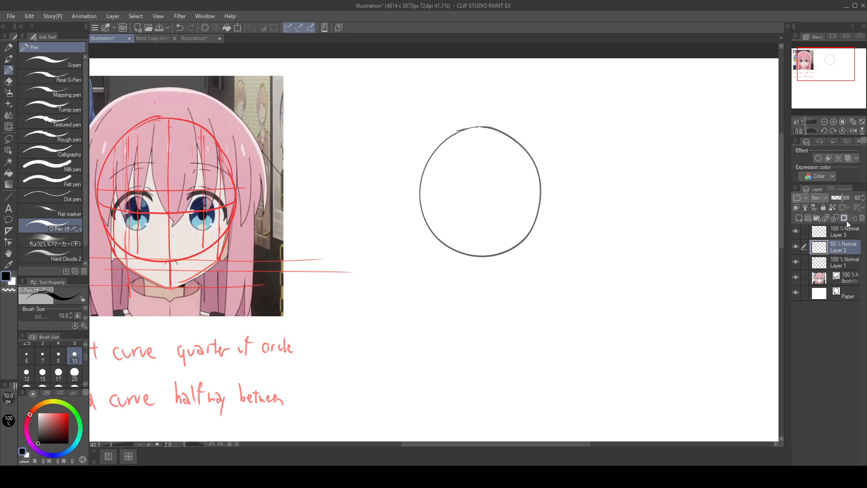
{"action": "left_click", "coordinate": [844, 230]}
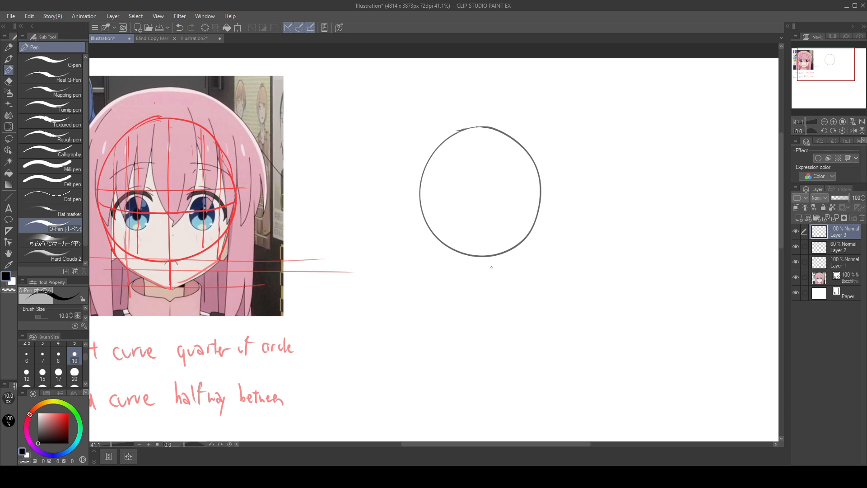
Step: Try to draw vertical and horizontal centre lines through the black head circle on Layer 3
{"action": "left_click_drag", "start_coordinate": [464, 113], "coordinate": [474, 254]}
{"action": "key", "text": "ctrl+z"}
{"action": "left_click_drag", "start_coordinate": [483, 102], "coordinate": [487, 248]}
{"action": "key", "text": "ctrl+z"}
{"action": "left_click_drag", "start_coordinate": [467, 126], "coordinate": [442, 149]}
{"action": "key", "text": "ctrl+z"}
{"action": "mouse_move", "coordinate": [477, 124]}
{"action": "left_mouse_down"}
{"action": "mouse_move", "coordinate": [438, 143]}
{"action": "mouse_move", "coordinate": [489, 115]}
{"action": "mouse_move", "coordinate": [451, 121]}
{"action": "mouse_move", "coordinate": [503, 109]}
{"action": "mouse_move", "coordinate": [434, 105]}
{"action": "left_mouse_up"}
{"action": "key", "text": "ctrl+z"}
{"action": "key", "text": "ctrl+z"}
{"action": "key", "text": "ctrl+z"}
{"action": "left_click_drag", "start_coordinate": [482, 126], "coordinate": [487, 216]}
{"action": "key", "text": "ctrl+z"}
{"action": "left_click_drag", "start_coordinate": [482, 127], "coordinate": [487, 244]}
{"action": "key", "text": "ctrl+z"}
{"action": "key", "text": "ctrl+z"}
{"action": "left_click_drag", "start_coordinate": [482, 127], "coordinate": [484, 202]}
{"action": "left_click_drag", "start_coordinate": [485, 147], "coordinate": [485, 257]}
{"action": "left_click_drag", "start_coordinate": [488, 195], "coordinate": [492, 253]}
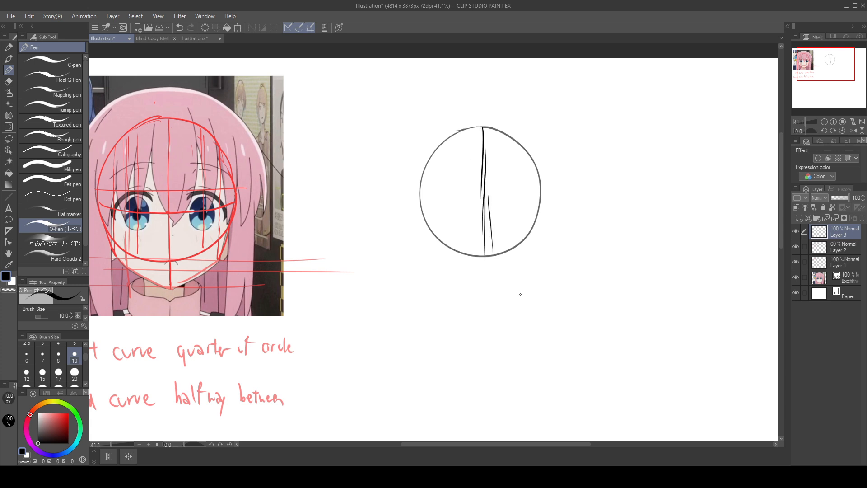
{"action": "left_click_drag", "start_coordinate": [424, 189], "coordinate": [536, 190]}
{"action": "key", "text": "ctrl+z"}
{"action": "key", "text": "ctrl+z"}
{"action": "key", "text": "ctrl+z"}
{"action": "key", "text": "ctrl+z"}
{"action": "key", "text": "ctrl+z"}
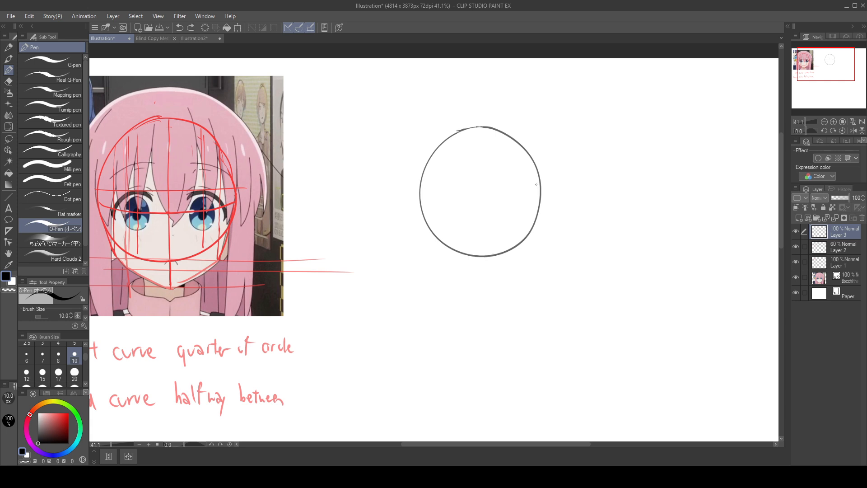
Step: Restore Layer 2's opacity to 100% and return to Layer 3
{"action": "left_click", "coordinate": [842, 244]}
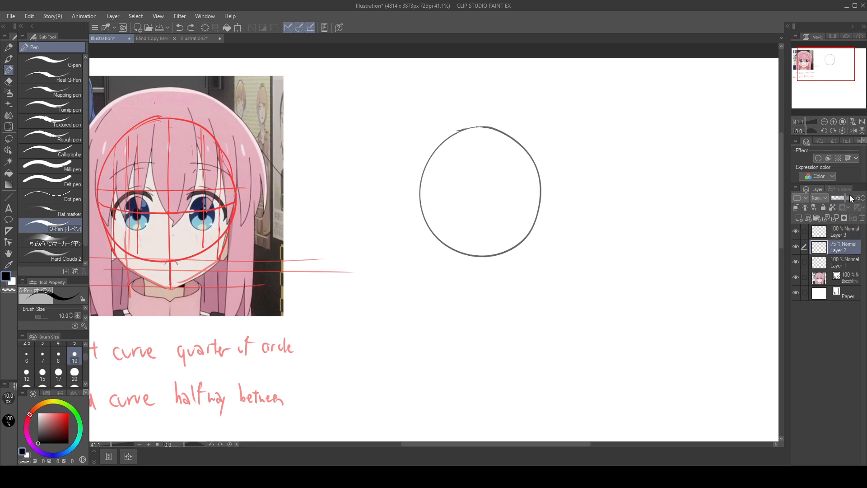
{"action": "left_click", "coordinate": [851, 198]}
{"action": "left_click", "coordinate": [851, 234]}
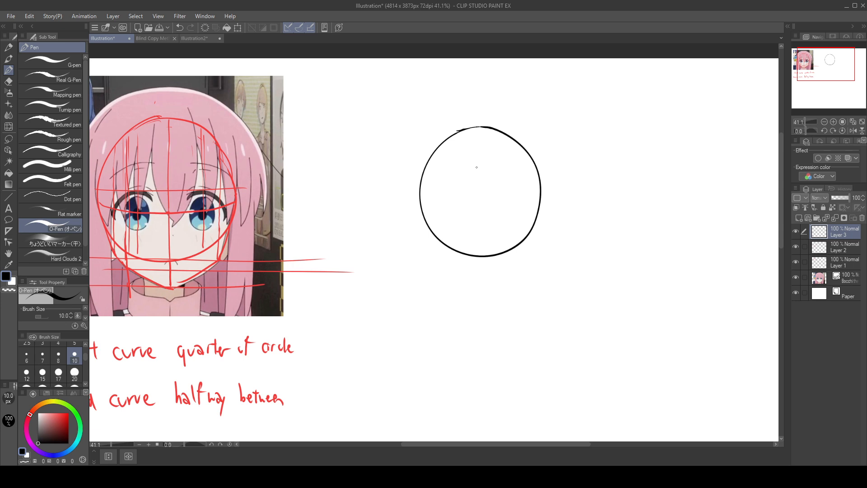
Step: Try a vertical centre line through the full-strength black circle on Layer 3
{"action": "left_click_drag", "start_coordinate": [481, 128], "coordinate": [484, 248]}
{"action": "key", "text": "ctrl+z"}
{"action": "key", "text": "ctrl+z"}
{"action": "key", "text": "ctrl+z"}
{"action": "key", "text": "ctrl+z"}
{"action": "key", "text": "ctrl+z"}
{"action": "key", "text": "ctrl+z"}
{"action": "key", "text": "ctrl+z"}
Step: Add a layer beneath Layer 2 at 45% opacity and draw vertical and horizontal centre lines through the black circle on it
{"action": "left_click", "coordinate": [847, 250]}
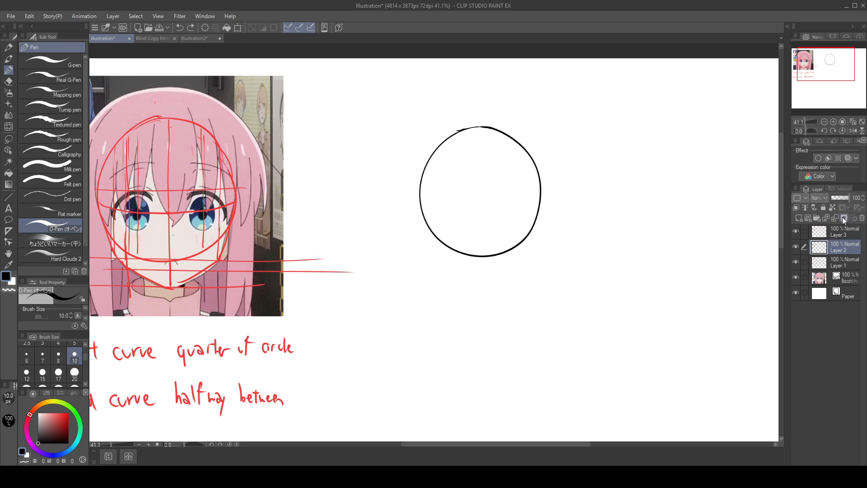
{"action": "left_click", "coordinate": [843, 219]}
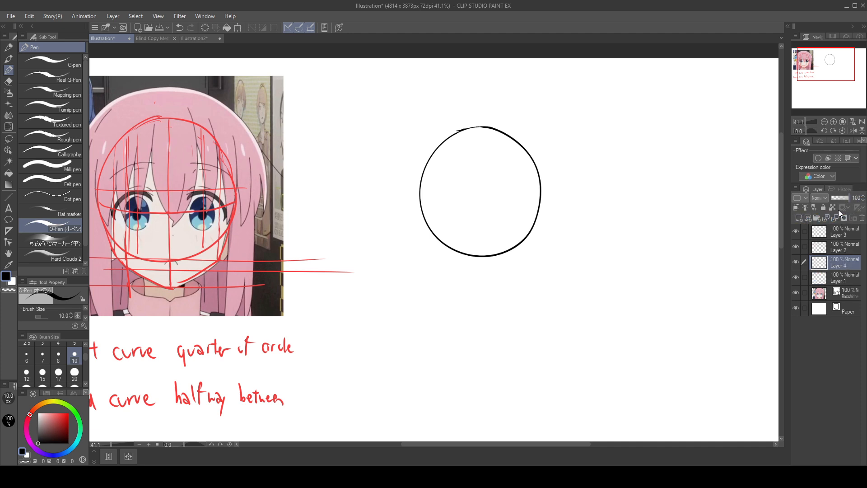
{"action": "left_click", "coordinate": [841, 198]}
{"action": "left_click_drag", "start_coordinate": [482, 130], "coordinate": [485, 248]}
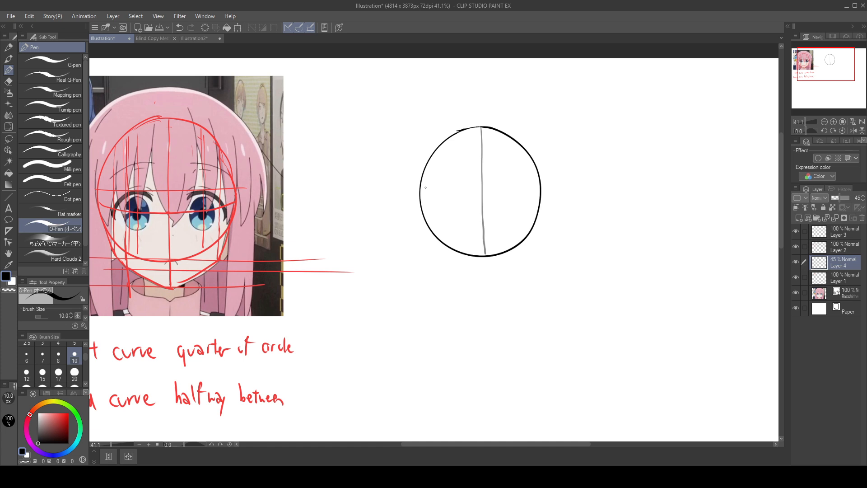
{"action": "left_click_drag", "start_coordinate": [421, 187], "coordinate": [559, 185]}
Step: Try a red horizontal guide across the reference character's eyes, first on Layer 4 and again on Layer 1
{"action": "left_click_drag", "start_coordinate": [472, 323], "coordinate": [658, 329]}
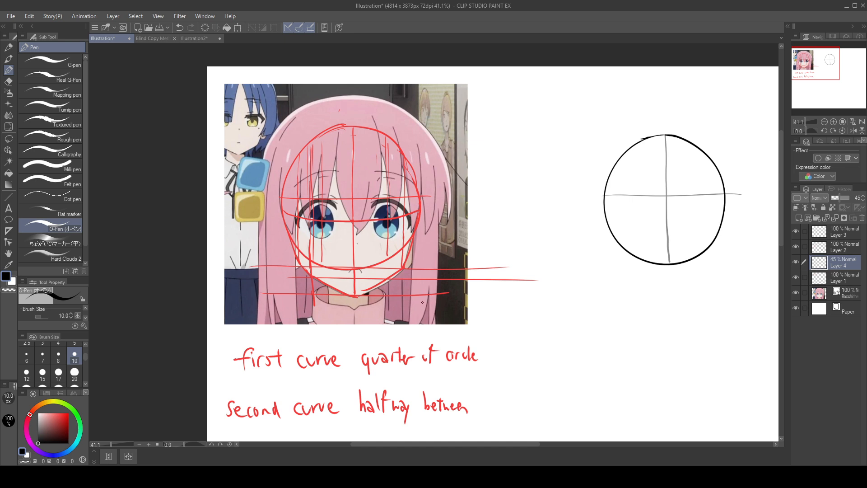
{"action": "left_click_drag", "start_coordinate": [286, 223], "coordinate": [433, 223]}
{"action": "key", "text": "ctrl+z"}
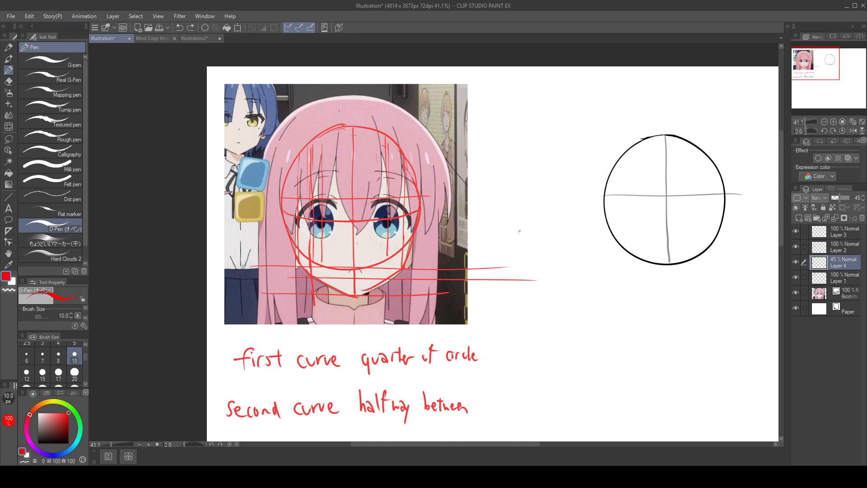
{"action": "left_click", "coordinate": [850, 277]}
{"action": "left_click_drag", "start_coordinate": [281, 221], "coordinate": [444, 228]}
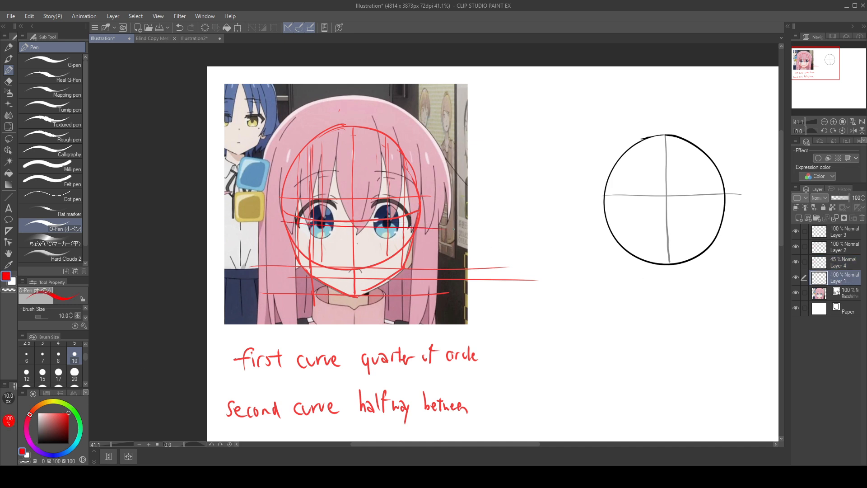
{"action": "key", "text": "ctrl+z"}
{"action": "left_click_drag", "start_coordinate": [307, 222], "coordinate": [449, 220]}
{"action": "key", "text": "ctrl+z"}
{"action": "left_click_drag", "start_coordinate": [279, 226], "coordinate": [451, 226]}
{"action": "key", "text": "ctrl+z"}
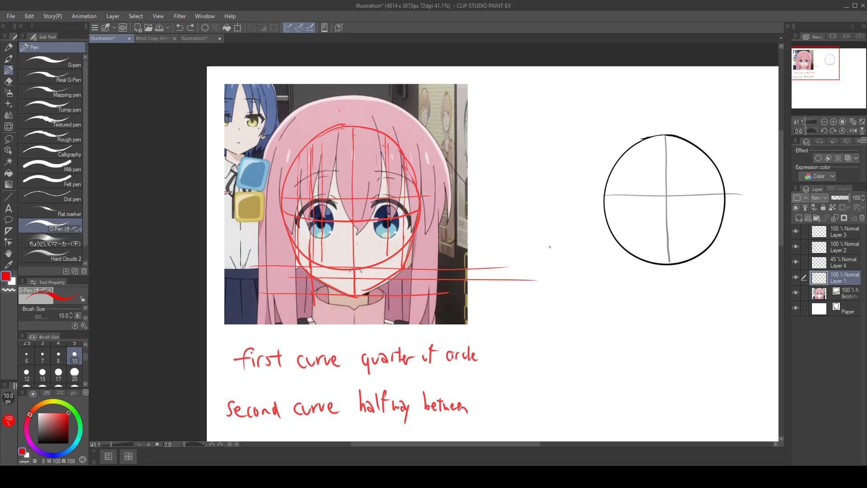
Step: Open the Blind Copy Method illustration and examine its face construction lines, written mistakes and curve notes
{"action": "left_click", "coordinate": [153, 38]}
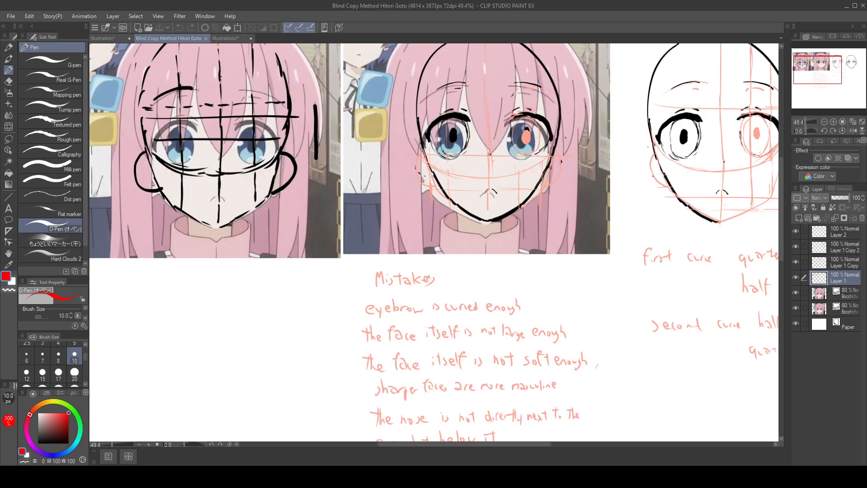
{"action": "left_click_drag", "start_coordinate": [574, 212], "coordinate": [561, 143]}
{"action": "left_click_drag", "start_coordinate": [637, 259], "coordinate": [556, 286]}
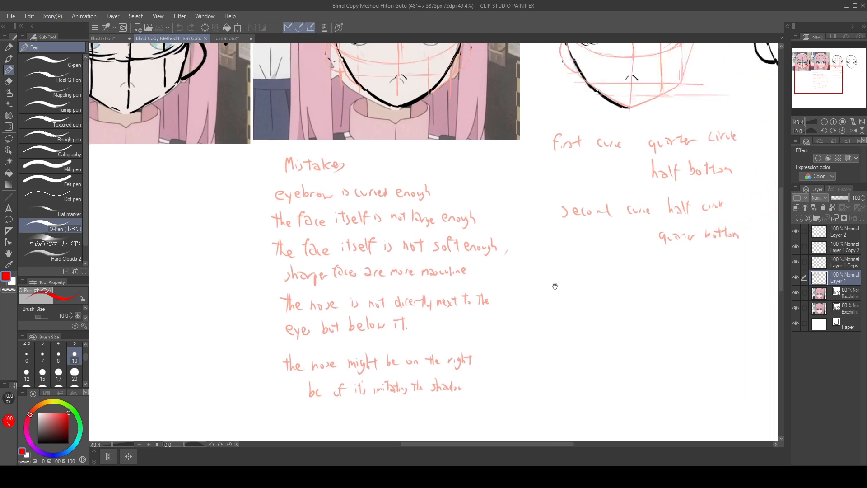
{"action": "left_click_drag", "start_coordinate": [647, 225], "coordinate": [548, 284]}
{"action": "left_click_drag", "start_coordinate": [660, 244], "coordinate": [695, 338]}
{"action": "left_click_drag", "start_coordinate": [549, 337], "coordinate": [745, 373]}
{"action": "left_click_drag", "start_coordinate": [544, 365], "coordinate": [630, 402]}
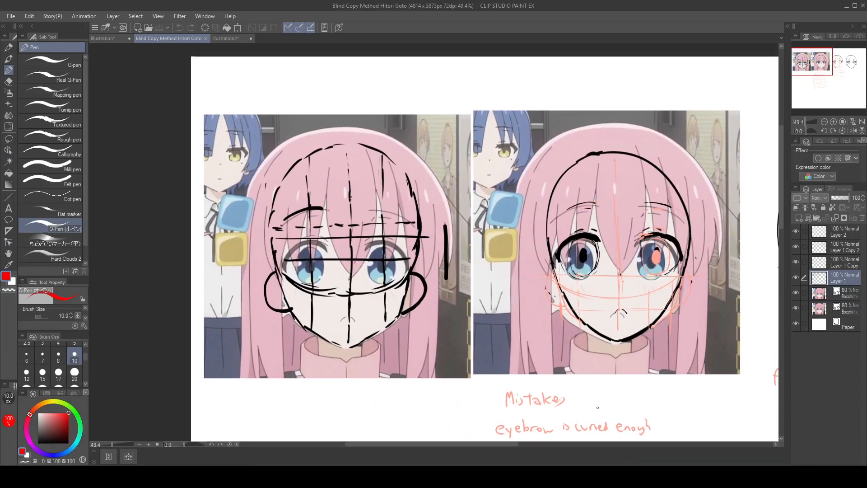
Step: Compare the construction lines in the Blind Copy Method illustration with the guides in the current face study
{"action": "left_click", "coordinate": [108, 38]}
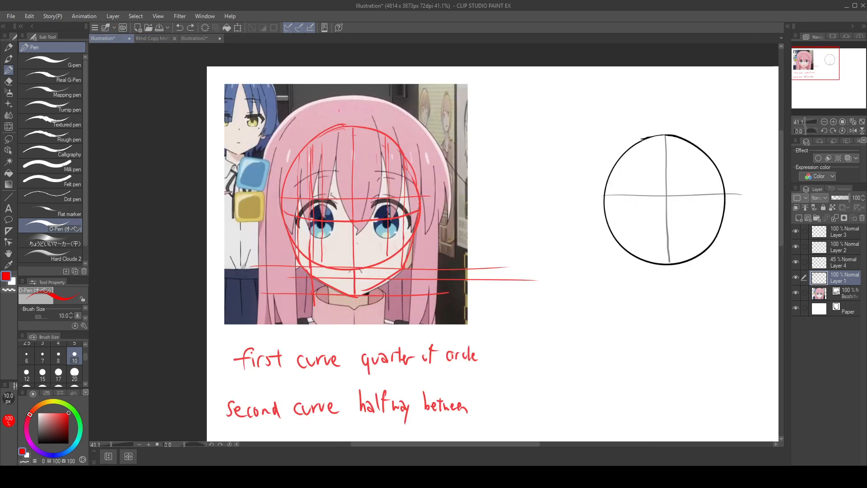
{"action": "left_click", "coordinate": [154, 39]}
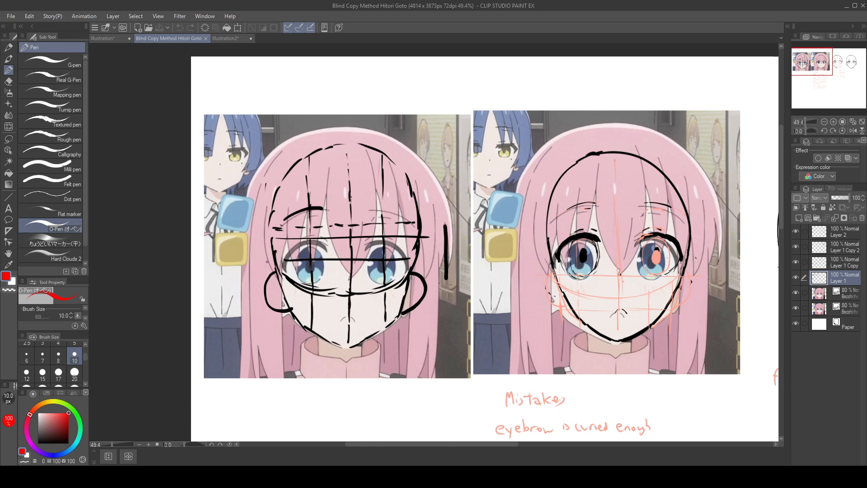
{"action": "left_click", "coordinate": [110, 39]}
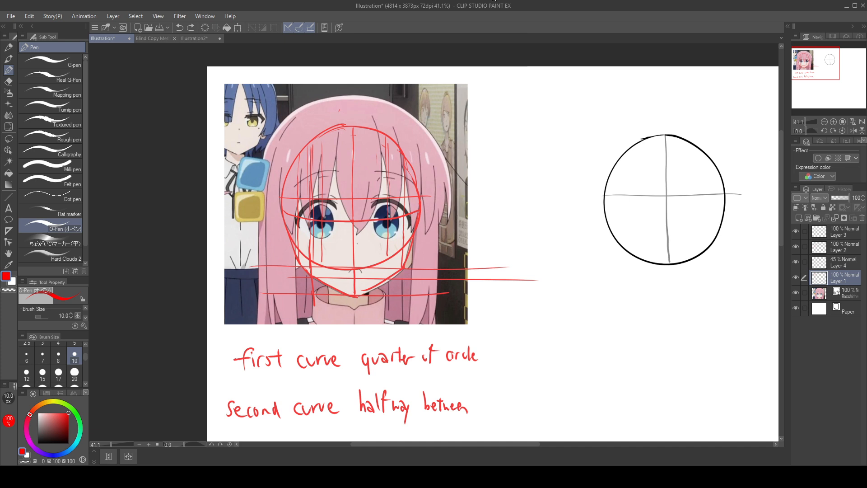
Step: Try a red horizontal guide just below the reference character's eyes on Layer 1
{"action": "left_click", "coordinate": [483, 136]}
{"action": "left_click_drag", "start_coordinate": [293, 235], "coordinate": [433, 234]}
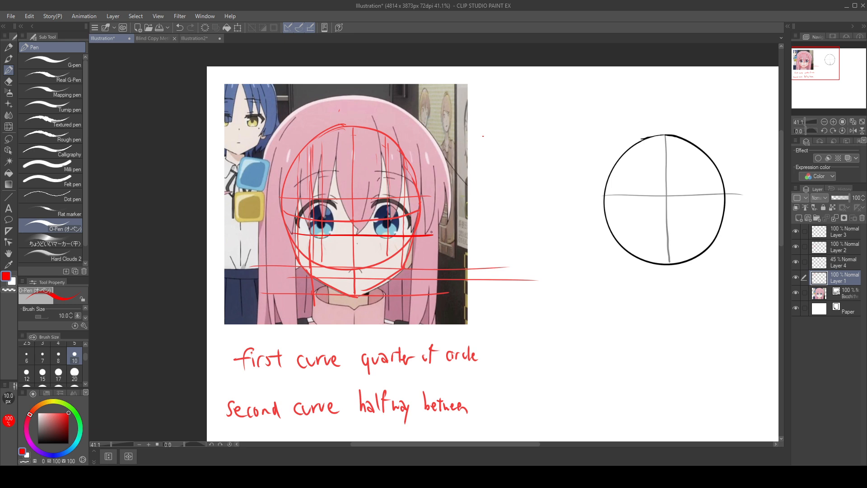
{"action": "key", "text": "ctrl+z"}
Step: On Layer 4, draw a black horizontal guide across the circle below its centre line and trim the overshooting line ends
{"action": "left_click_drag", "start_coordinate": [52, 436], "coordinate": [38, 443]}
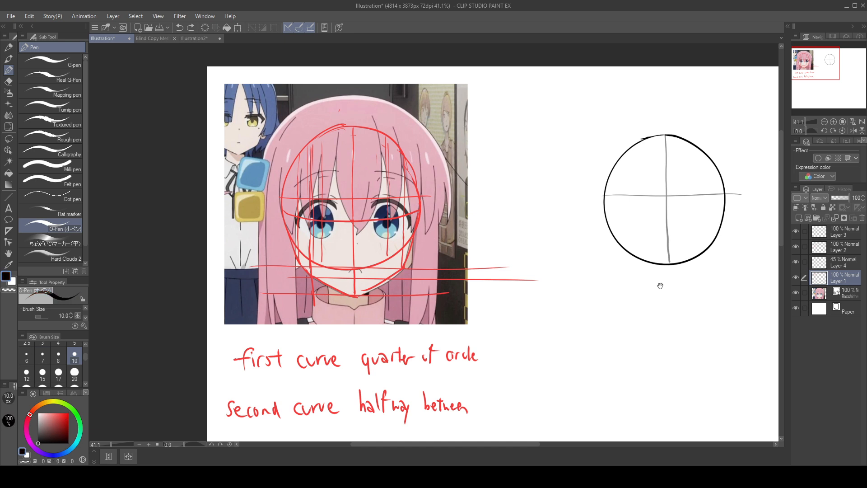
{"action": "left_click_drag", "start_coordinate": [660, 285], "coordinate": [489, 302]}
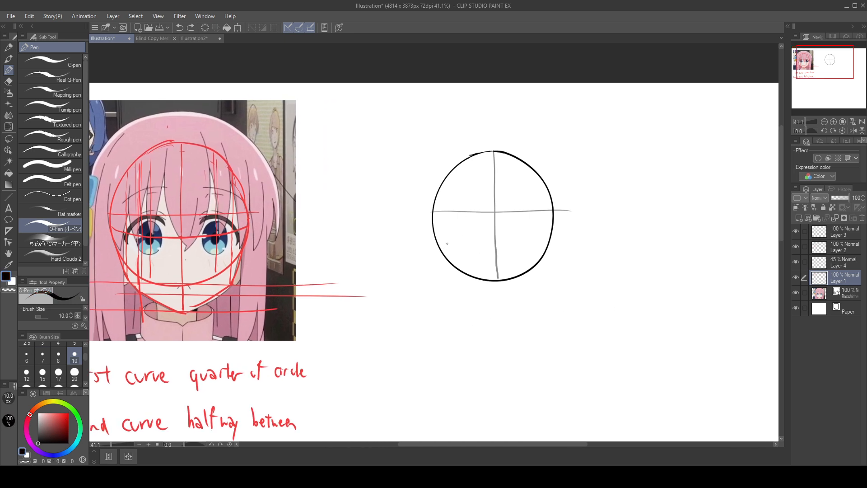
{"action": "left_click", "coordinate": [840, 261]}
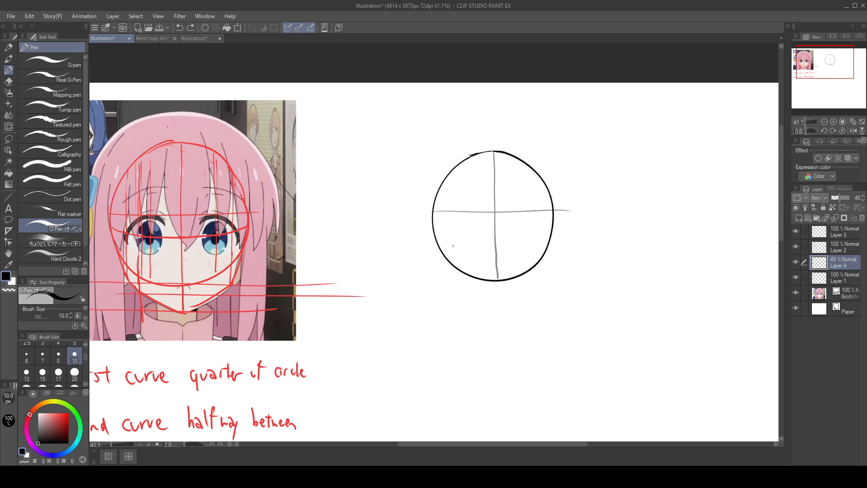
{"action": "left_click_drag", "start_coordinate": [469, 239], "coordinate": [549, 240]}
{"action": "key", "text": "ctrl+z"}
{"action": "left_click_drag", "start_coordinate": [435, 238], "coordinate": [561, 236]}
{"action": "mouse_move", "coordinate": [570, 197]}
{"action": "left_mouse_down"}
{"action": "mouse_move", "coordinate": [567, 219]}
{"action": "mouse_move", "coordinate": [562, 194]}
{"action": "mouse_move", "coordinate": [561, 226]}
{"action": "mouse_move", "coordinate": [563, 203]}
{"action": "mouse_move", "coordinate": [560, 210]}
{"action": "left_mouse_up"}
Step: Draw a vertical eye guide on each side of the circle's centre line and mark a pupil on each one
{"action": "left_click_drag", "start_coordinate": [467, 160], "coordinate": [471, 274]}
{"action": "left_click_drag", "start_coordinate": [468, 218], "coordinate": [470, 220]}
{"action": "left_click_drag", "start_coordinate": [522, 160], "coordinate": [524, 267]}
{"action": "left_click_drag", "start_coordinate": [523, 218], "coordinate": [525, 221]}
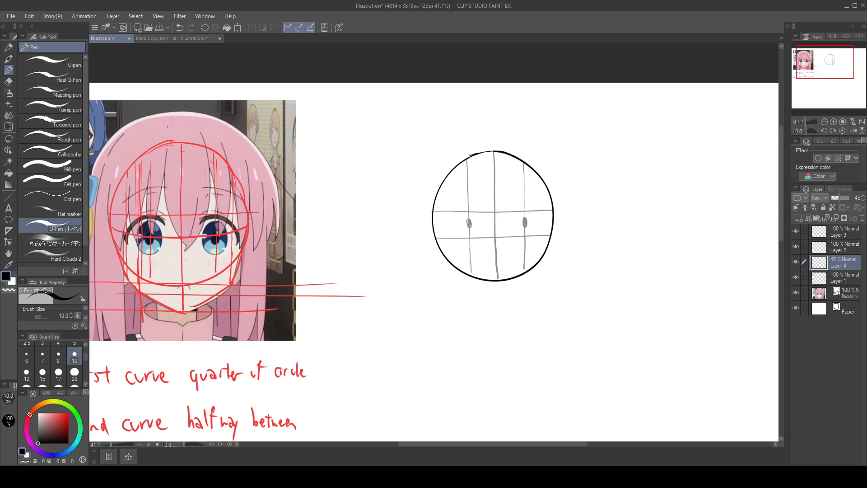
Step: Draw an outer vertical guide near the left and right edges of the circle on Layer 4
{"action": "mouse_move", "coordinate": [452, 173]}
{"action": "left_mouse_down"}
{"action": "mouse_move", "coordinate": [453, 205]}
{"action": "mouse_move", "coordinate": [450, 181]}
{"action": "mouse_move", "coordinate": [455, 242]}
{"action": "left_mouse_up"}
{"action": "key", "text": "ctrl+z"}
{"action": "left_click_drag", "start_coordinate": [451, 175], "coordinate": [455, 266]}
{"action": "left_click_drag", "start_coordinate": [539, 179], "coordinate": [541, 261]}
{"action": "key", "text": "ctrl+s"}
{"action": "key", "text": "ctrl+z"}
Step: Place a short vertical chin mark directly below the circle by moving a lassoed stroke, and set Layer 4's opacity to 28%
{"action": "left_click_drag", "start_coordinate": [422, 211], "coordinate": [425, 218]}
{"action": "key", "text": "ctrl+z"}
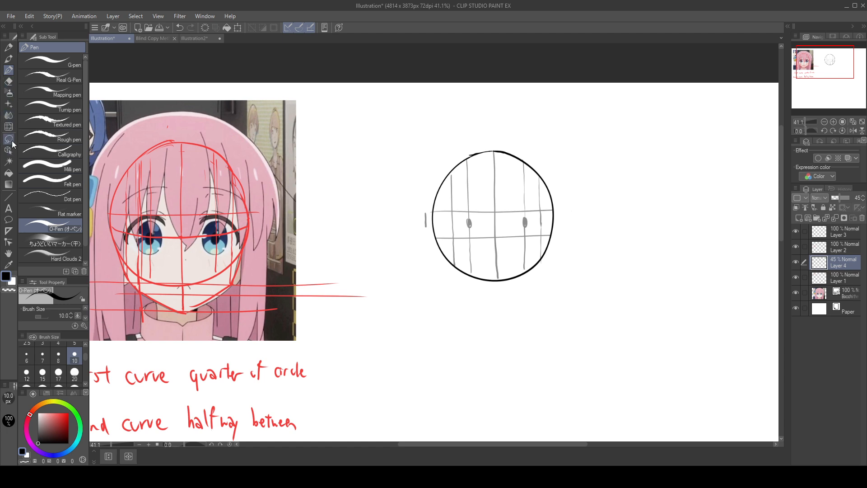
{"action": "key", "text": "m"}
{"action": "mouse_move", "coordinate": [422, 197]}
{"action": "left_mouse_down"}
{"action": "mouse_move", "coordinate": [468, 303]}
{"action": "mouse_move", "coordinate": [495, 295]}
{"action": "mouse_move", "coordinate": [291, 270]}
{"action": "mouse_move", "coordinate": [218, 231]}
{"action": "mouse_move", "coordinate": [394, 283]}
{"action": "left_mouse_up"}
{"action": "left_click_drag", "start_coordinate": [842, 198], "coordinate": [851, 199]}
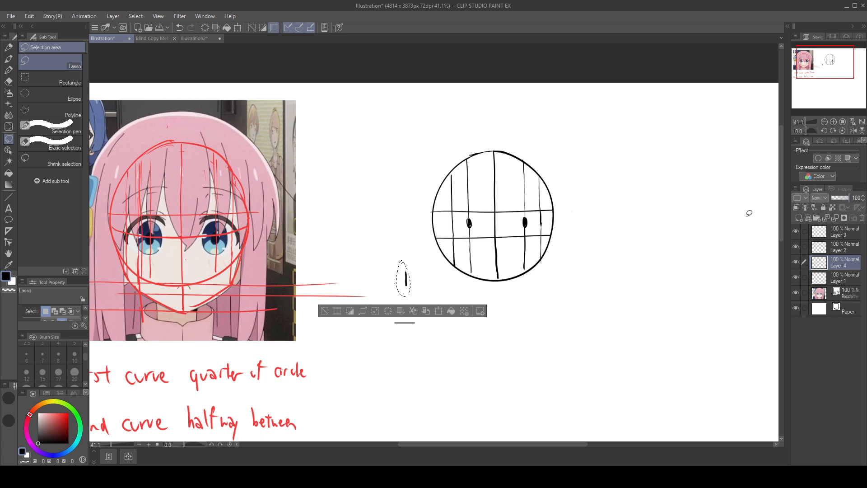
{"action": "mouse_move", "coordinate": [379, 278]}
{"action": "left_mouse_down"}
{"action": "mouse_move", "coordinate": [158, 234]}
{"action": "mouse_move", "coordinate": [495, 225]}
{"action": "mouse_move", "coordinate": [393, 236]}
{"action": "mouse_move", "coordinate": [504, 300]}
{"action": "mouse_move", "coordinate": [498, 296]}
{"action": "left_mouse_up"}
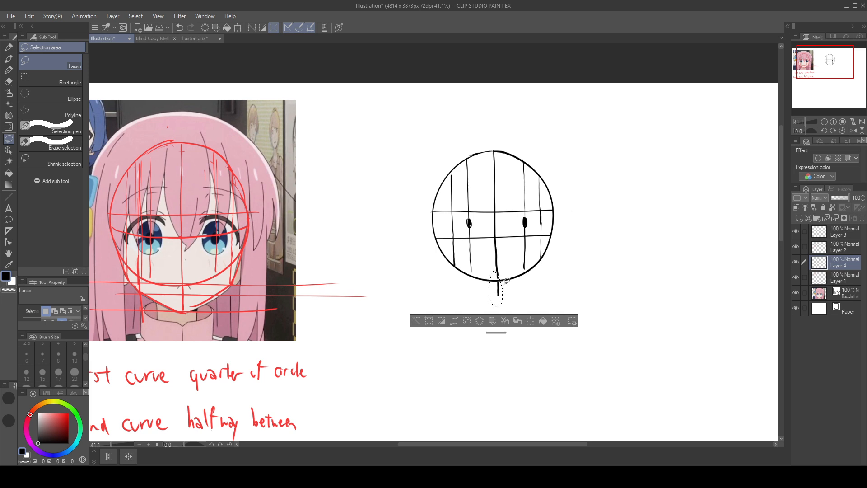
{"action": "left_click", "coordinate": [415, 320]}
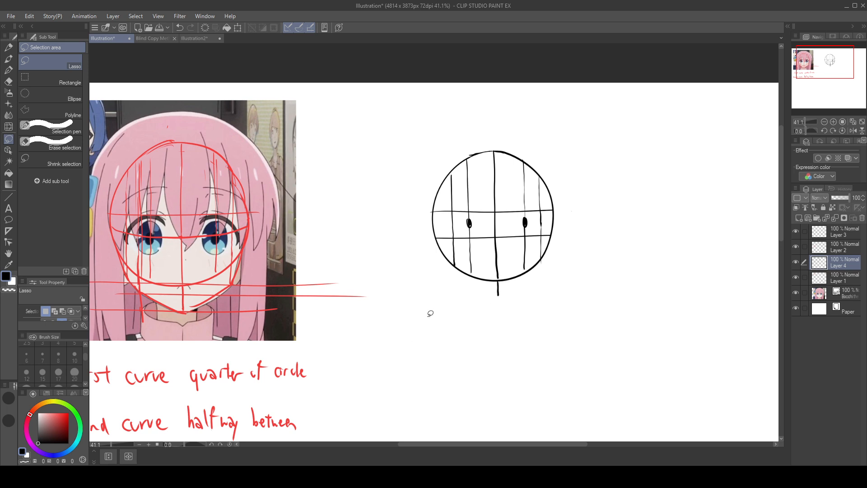
{"action": "left_click_drag", "start_coordinate": [849, 197], "coordinate": [831, 199]}
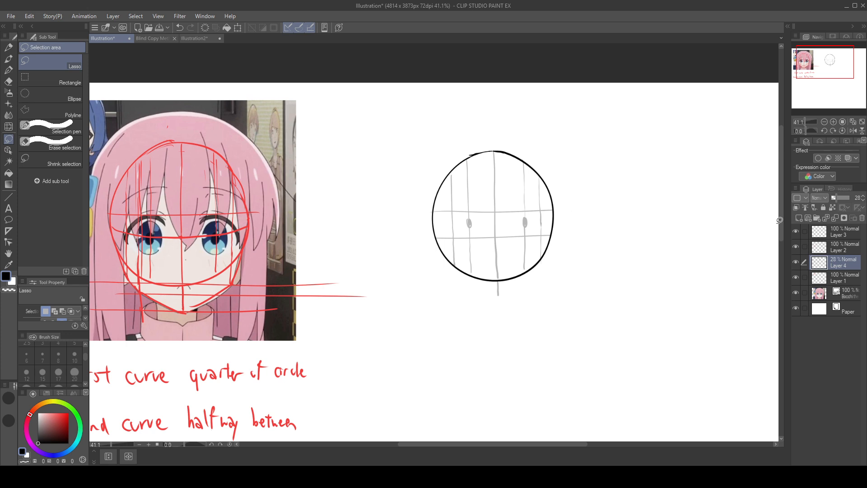
Step: Draw a horizontal guide below the reference character's eyes on Layer 4 and try another one across the eyes
{"action": "left_click_drag", "start_coordinate": [343, 351], "coordinate": [506, 355]}
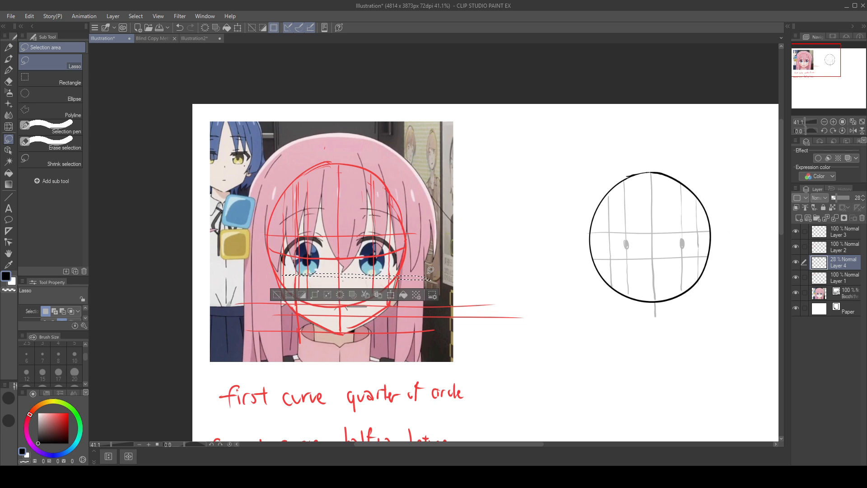
{"action": "left_click", "coordinate": [8, 70]}
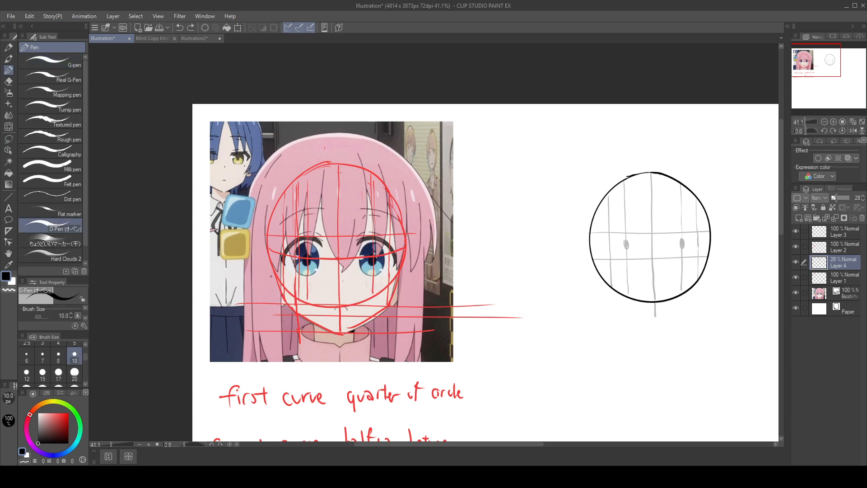
{"action": "left_click_drag", "start_coordinate": [271, 276], "coordinate": [440, 270]}
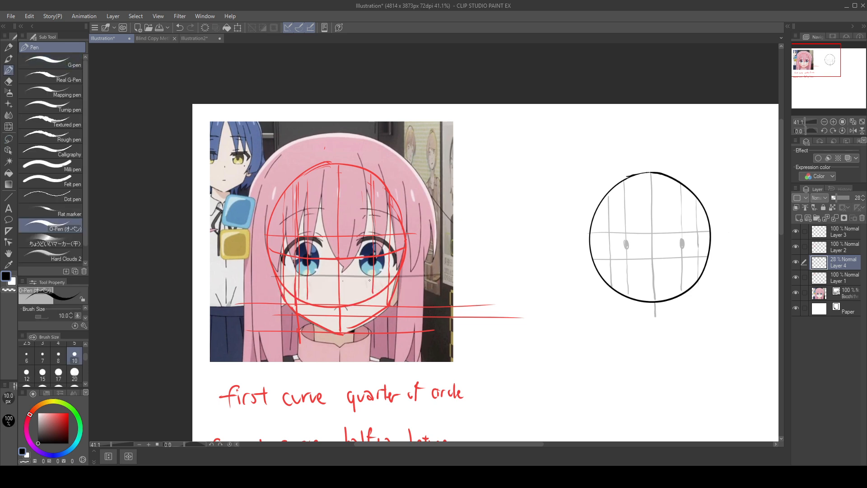
{"action": "left_click_drag", "start_coordinate": [258, 251], "coordinate": [488, 244]}
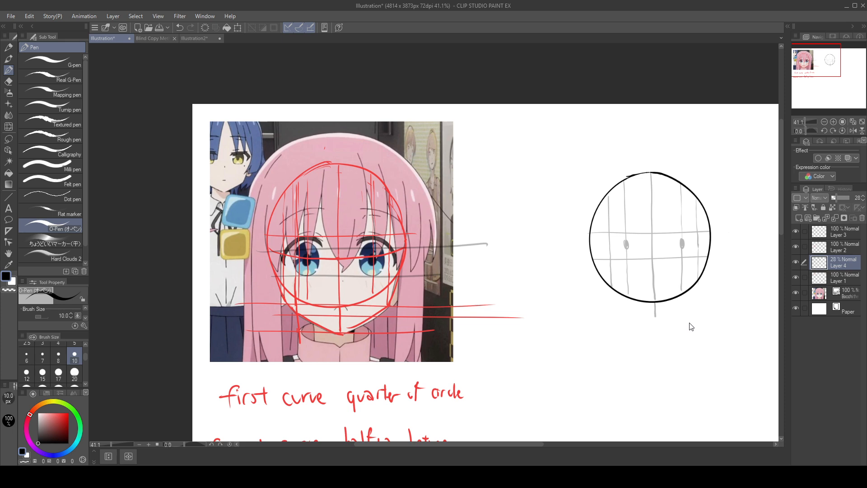
Step: Lengthen the chin mark and extend the right outer vertical guide downward past the circle's edge
{"action": "left_click_drag", "start_coordinate": [690, 322], "coordinate": [467, 330]}
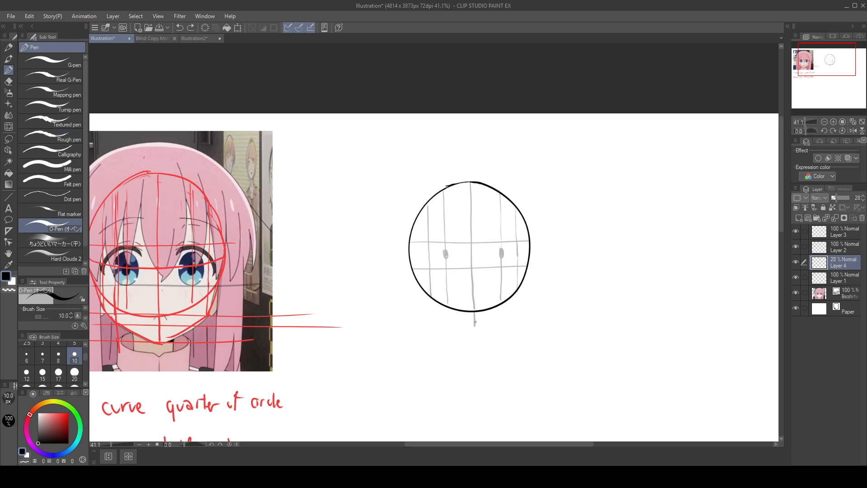
{"action": "left_click_drag", "start_coordinate": [476, 325], "coordinate": [476, 327]}
{"action": "left_click_drag", "start_coordinate": [519, 307], "coordinate": [565, 271]}
{"action": "key", "text": "ctrl+z"}
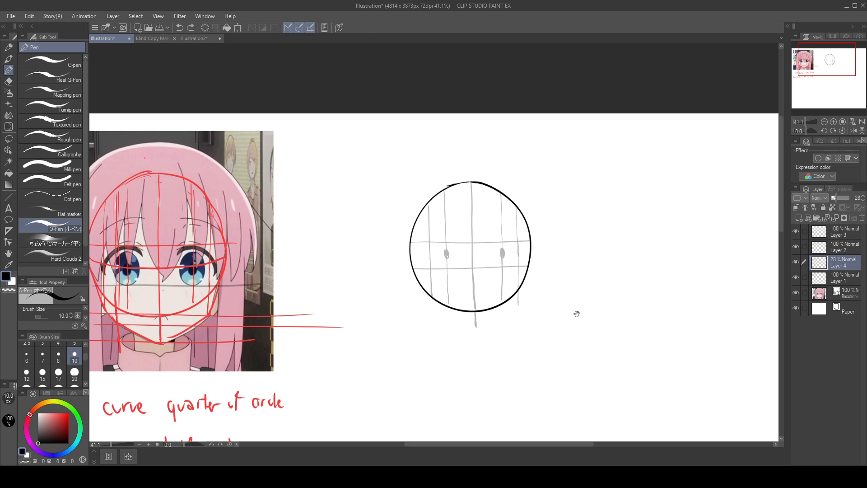
Step: Draw a long horizontal guide along the bottom of the circle on Layer 4
{"action": "mouse_move", "coordinate": [575, 309]}
{"action": "left_mouse_down"}
{"action": "mouse_move", "coordinate": [676, 257]}
{"action": "mouse_move", "coordinate": [670, 263]}
{"action": "left_mouse_up"}
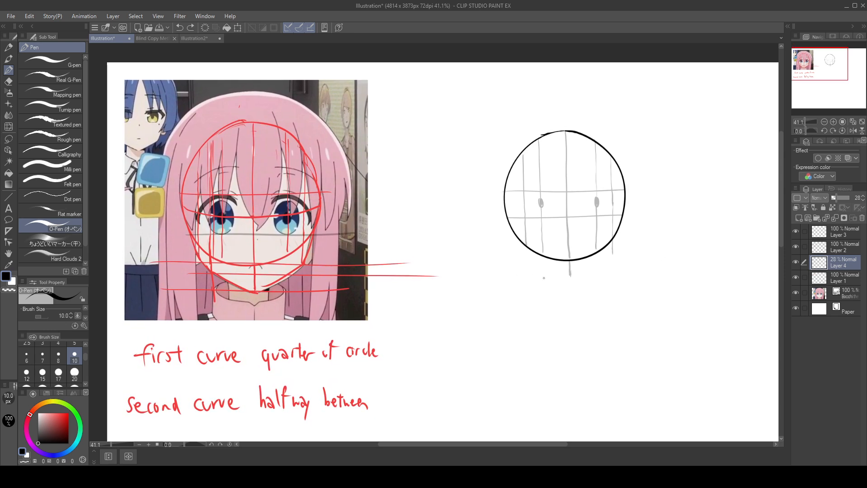
{"action": "left_click_drag", "start_coordinate": [497, 254], "coordinate": [686, 260]}
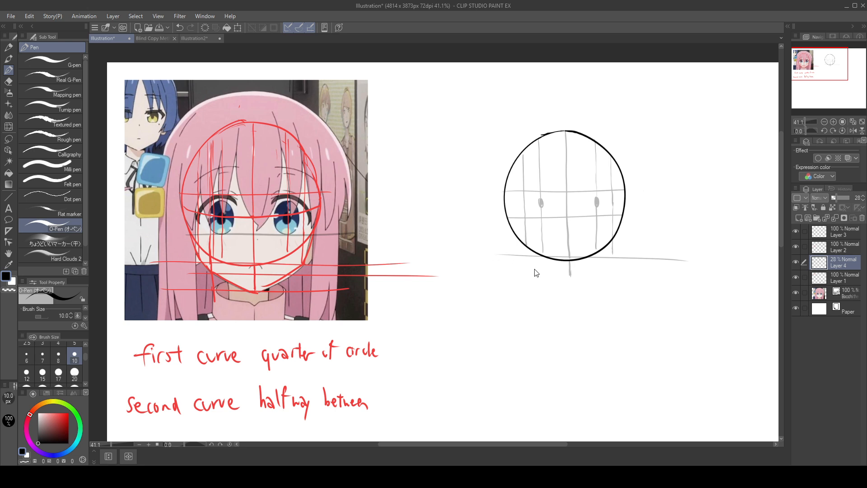
{"action": "key", "text": "ctrl+z"}
{"action": "left_click_drag", "start_coordinate": [506, 261], "coordinate": [695, 262]}
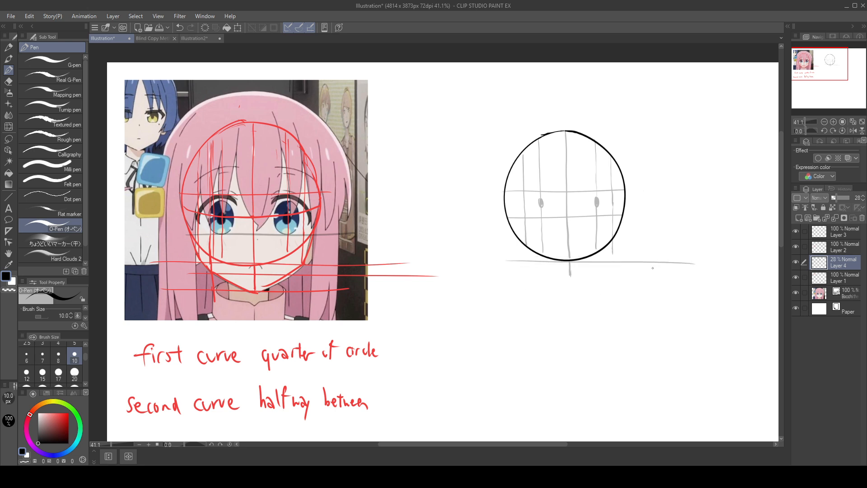
{"action": "key", "text": "ctrl+z"}
{"action": "left_click_drag", "start_coordinate": [498, 258], "coordinate": [696, 261]}
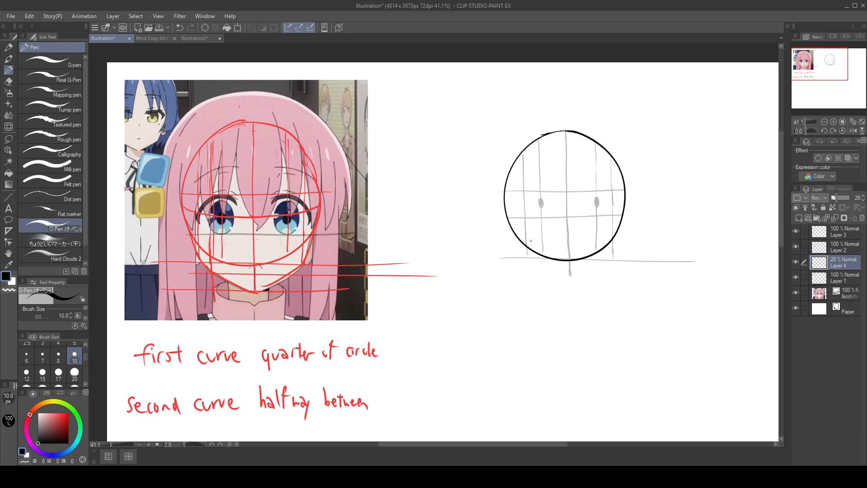
Step: Add another vertical guide on the circle's left side and horizontal guides at the chin tip and midway up to the circle's base
{"action": "left_click_drag", "start_coordinate": [532, 154], "coordinate": [535, 235]}
{"action": "left_click_drag", "start_coordinate": [500, 276], "coordinate": [693, 277]}
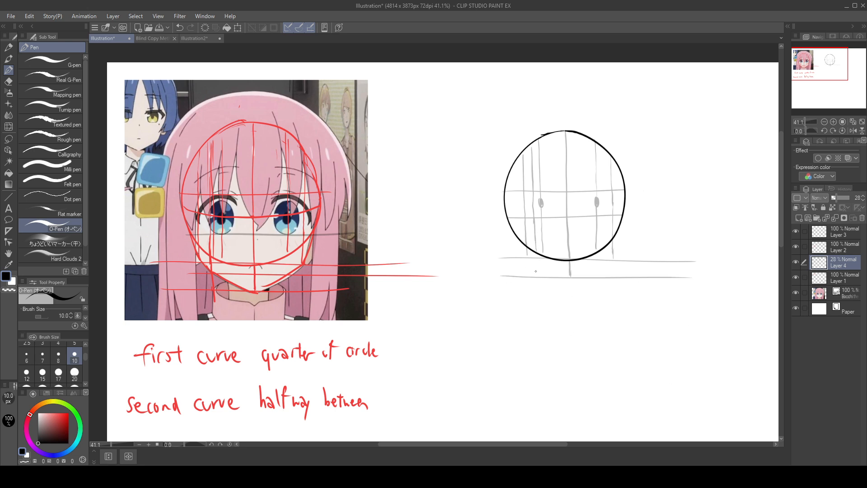
{"action": "left_click_drag", "start_coordinate": [520, 267], "coordinate": [720, 267]}
{"action": "key", "text": "ctrl+z"}
{"action": "left_click_drag", "start_coordinate": [532, 270], "coordinate": [697, 273]}
{"action": "key", "text": "ctrl+z"}
{"action": "left_click_drag", "start_coordinate": [537, 258], "coordinate": [540, 267]}
{"action": "key", "text": "ctrl+z"}
Step: Sketch the right jaw line from the circle's lower side down to the chin tip on Layer 4
{"action": "left_click_drag", "start_coordinate": [623, 219], "coordinate": [612, 258]}
{"action": "key", "text": "ctrl+z"}
{"action": "mouse_move", "coordinate": [622, 224]}
{"action": "left_mouse_down"}
{"action": "mouse_move", "coordinate": [610, 257]}
{"action": "mouse_move", "coordinate": [573, 274]}
{"action": "left_mouse_up"}
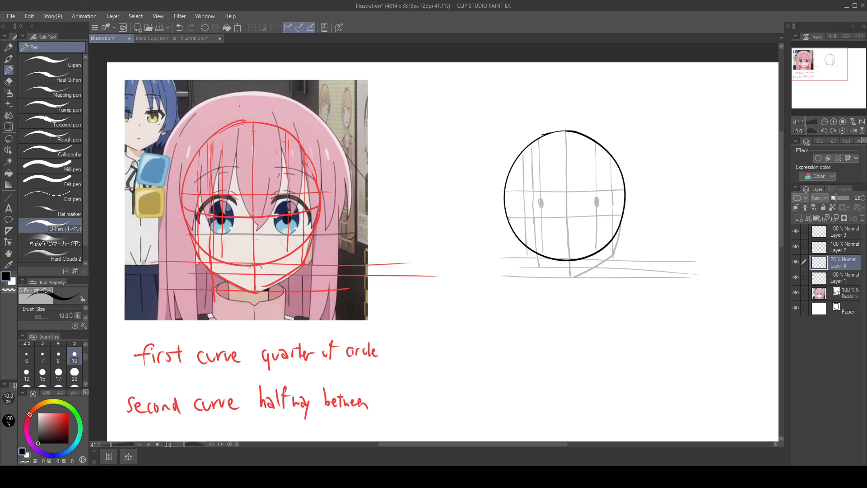
Step: Sketch the left jaw line from the circle's lower side through the guide intersections to the chin tip
{"action": "left_click_drag", "start_coordinate": [508, 219], "coordinate": [527, 256]}
{"action": "key", "text": "ctrl+z"}
{"action": "left_click_drag", "start_coordinate": [508, 217], "coordinate": [540, 267]}
{"action": "key", "text": "ctrl+z"}
{"action": "left_click_drag", "start_coordinate": [508, 214], "coordinate": [541, 266]}
{"action": "key", "text": "ctrl+z"}
{"action": "key", "text": "ctrl+z"}
{"action": "key", "text": "ctrl+z"}
{"action": "left_click_drag", "start_coordinate": [509, 219], "coordinate": [540, 267]}
{"action": "key", "text": "ctrl+z"}
{"action": "left_click_drag", "start_coordinate": [543, 269], "coordinate": [571, 276]}
Step: On Layer 2, ink the upper part of the left jaw in black over the sketch and try its continuation to the chin
{"action": "left_click", "coordinate": [849, 247]}
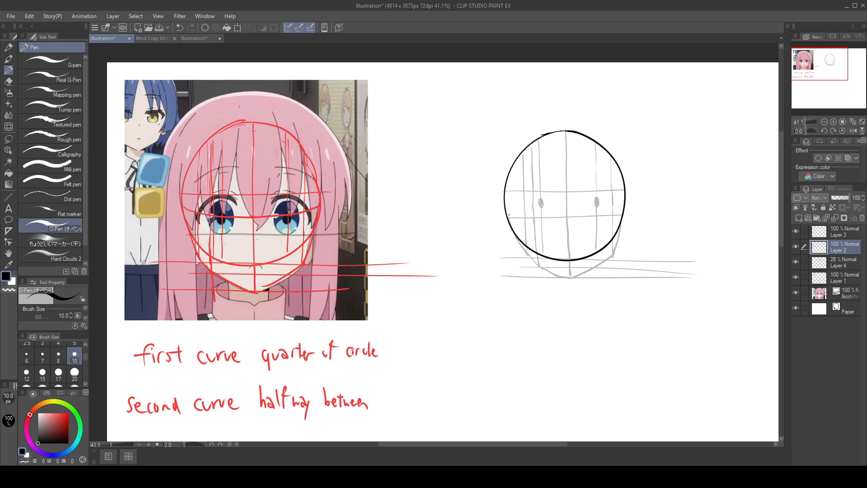
{"action": "key", "text": "ctrl+z"}
{"action": "key", "text": "ctrl+z"}
{"action": "key", "text": "ctrl+z"}
{"action": "key", "text": "ctrl+z"}
{"action": "key", "text": "ctrl+z"}
{"action": "left_click_drag", "start_coordinate": [605, 280], "coordinate": [628, 265]}
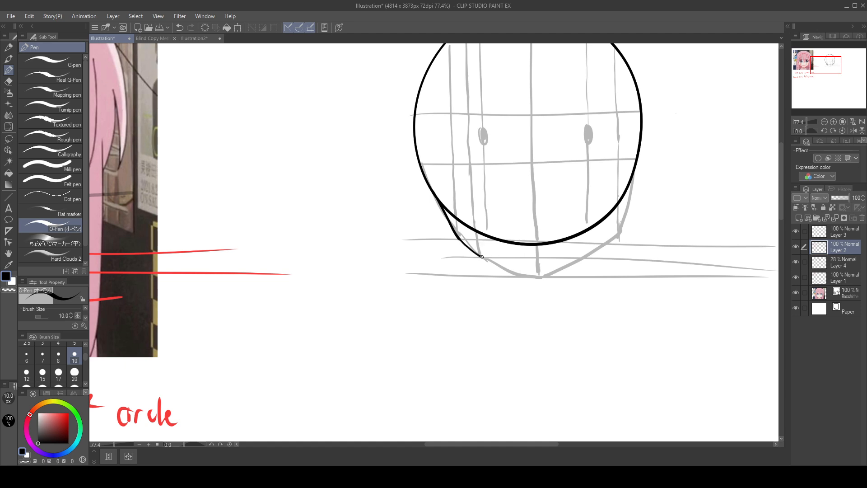
{"action": "left_click_drag", "start_coordinate": [495, 263], "coordinate": [535, 276]}
{"action": "key", "text": "ctrl+z"}
Step: Ink the right jaw in black from the circle's side to the jaw corner and on to the chin tip
{"action": "left_click_drag", "start_coordinate": [638, 155], "coordinate": [618, 236]}
{"action": "left_click_drag", "start_coordinate": [616, 241], "coordinate": [543, 275]}
{"action": "key", "text": "ctrl+z"}
{"action": "left_click_drag", "start_coordinate": [616, 239], "coordinate": [541, 277]}
Step: Ink the lower left jaw in black to close the head outline at the chin tip
{"action": "left_click_drag", "start_coordinate": [640, 342], "coordinate": [448, 364]}
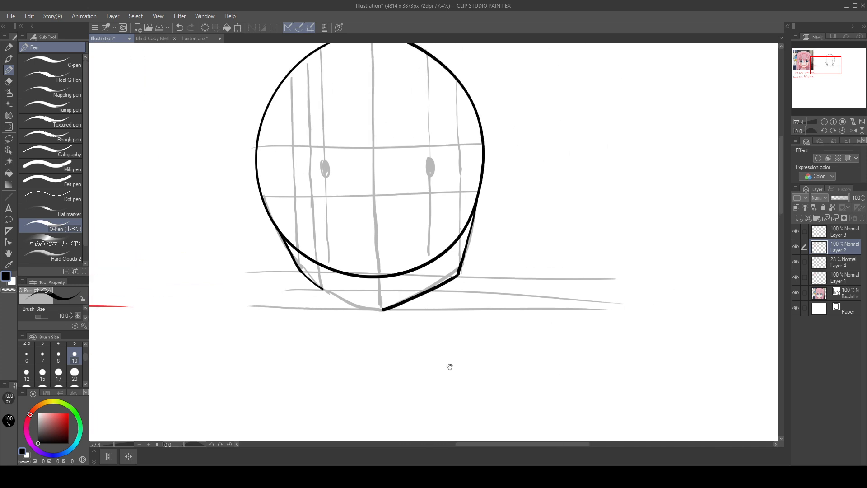
{"action": "left_click_drag", "start_coordinate": [330, 293], "coordinate": [363, 309]}
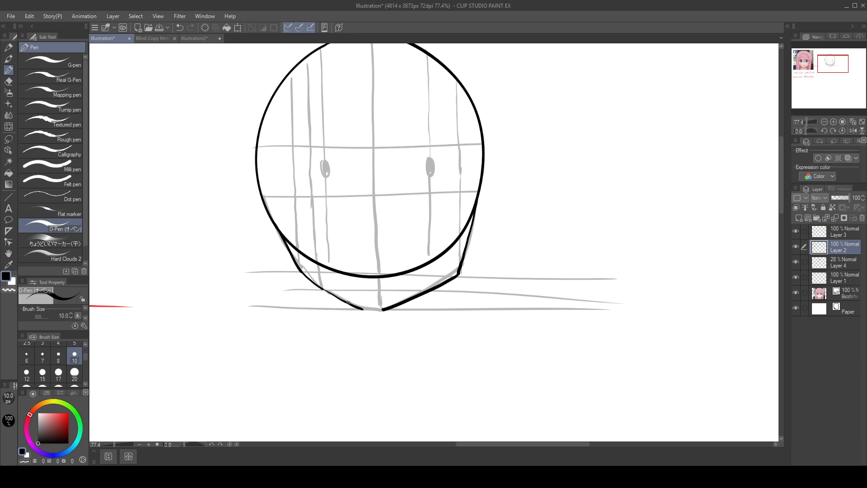
{"action": "key", "text": "ctrl+z"}
{"action": "left_click_drag", "start_coordinate": [323, 289], "coordinate": [383, 310]}
{"action": "left_click_drag", "start_coordinate": [641, 325], "coordinate": [680, 381]}
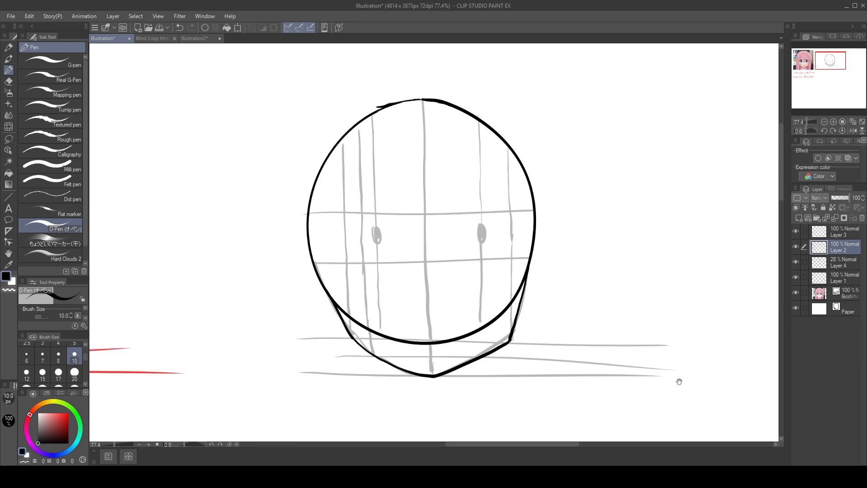
{"action": "left_click_drag", "start_coordinate": [634, 334], "coordinate": [661, 308]}
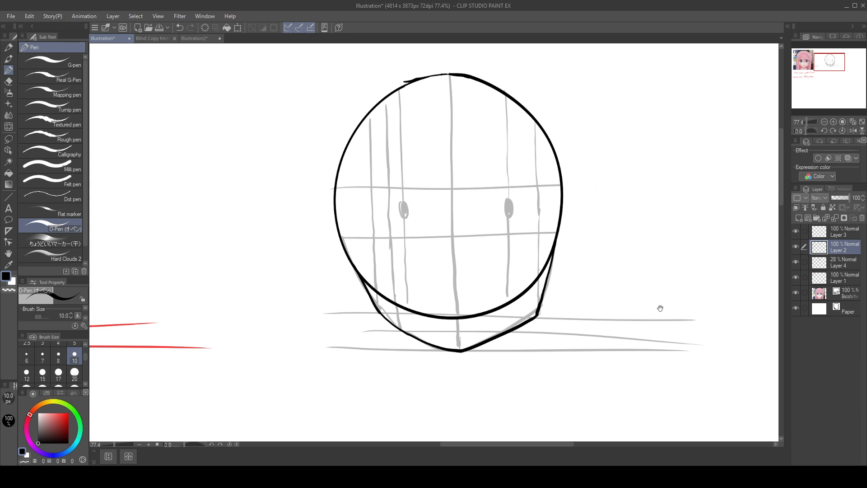
Step: Hide Layers 1 and 4, and toggle Layers 3 and 2 to identify which layer holds the remaining red jaw guides
{"action": "scroll", "coordinate": [661, 308], "scroll_direction": "down", "scroll_amount": 2}
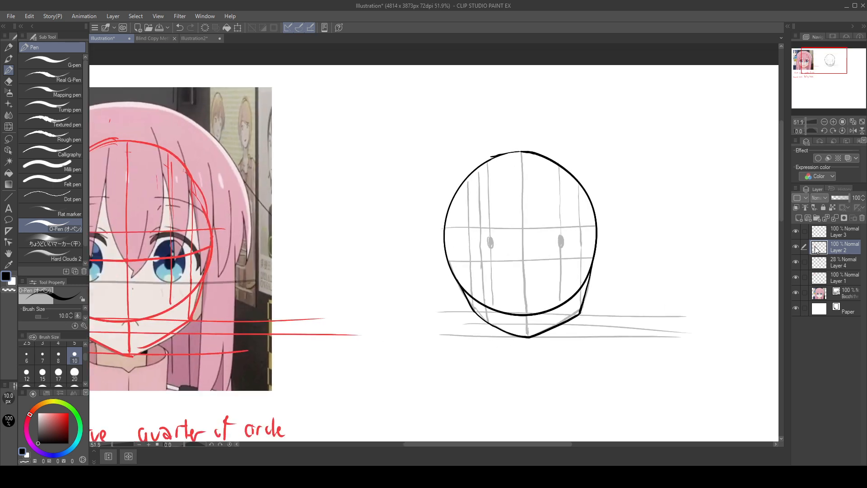
{"action": "left_click", "coordinate": [8, 139]}
{"action": "mouse_move", "coordinate": [570, 121]}
{"action": "left_mouse_down"}
{"action": "mouse_move", "coordinate": [542, 371]}
{"action": "mouse_move", "coordinate": [554, 135]}
{"action": "left_mouse_up"}
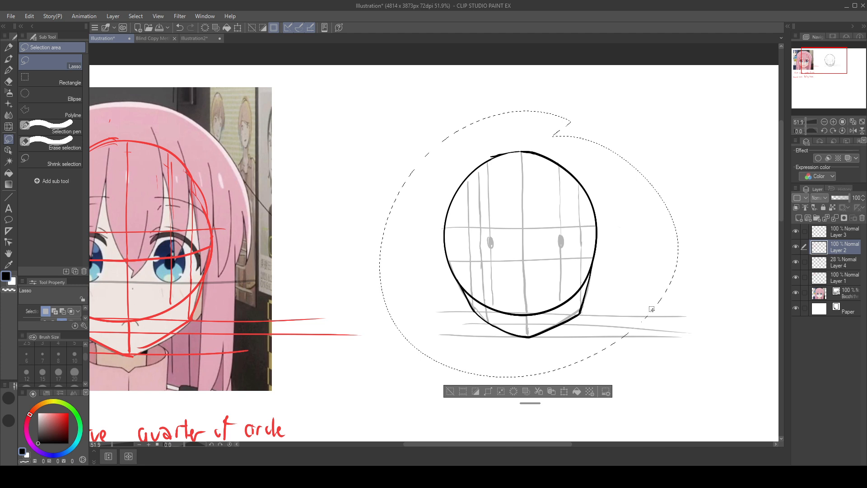
{"action": "left_click_drag", "start_coordinate": [798, 277], "coordinate": [798, 262]}
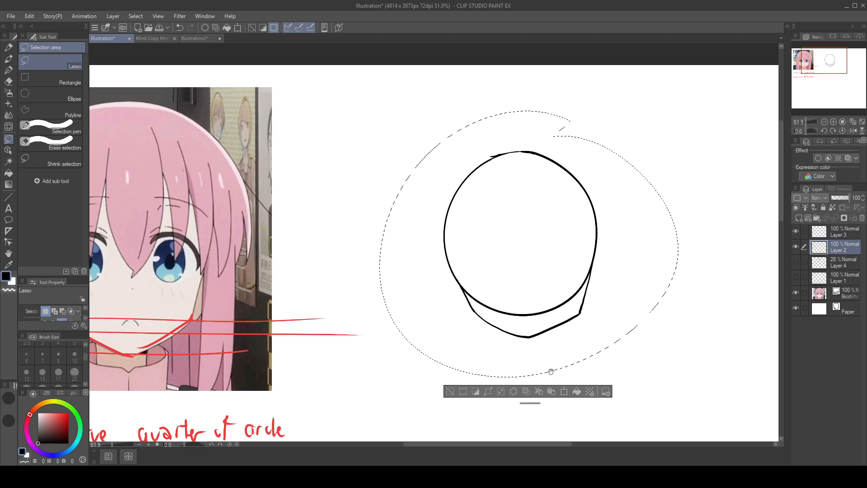
{"action": "left_click_drag", "start_coordinate": [550, 371], "coordinate": [622, 329]}
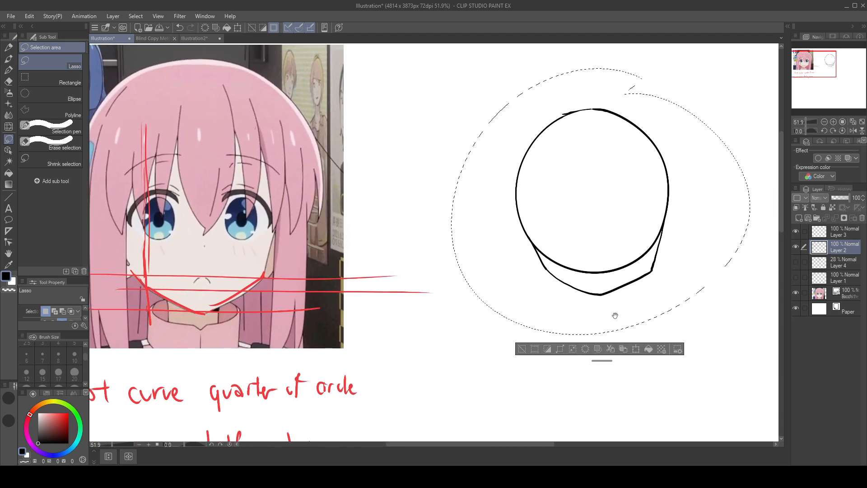
{"action": "left_click", "coordinate": [796, 246]}
{"action": "left_click", "coordinate": [796, 247]}
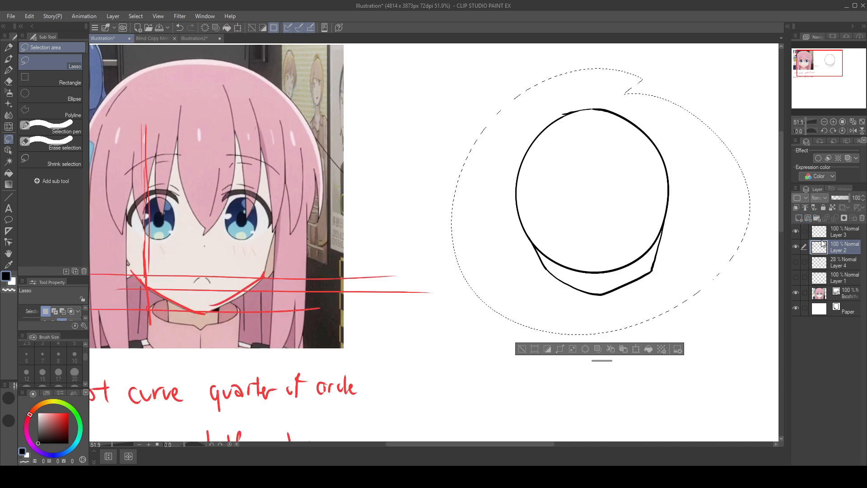
{"action": "left_click_drag", "start_coordinate": [581, 364], "coordinate": [699, 327]}
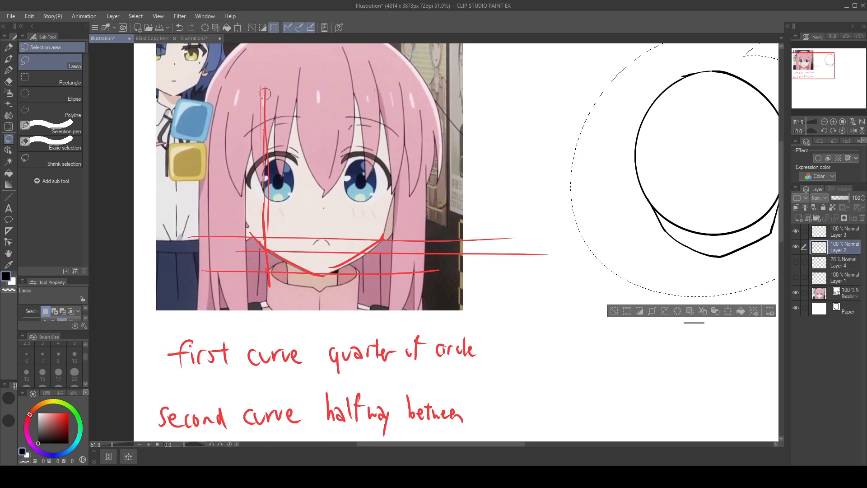
{"action": "left_click", "coordinate": [615, 310]}
Step: Copy the red jaw guides over the reference from Layer 2 onto a separate layer directly above Layer 1
{"action": "mouse_move", "coordinate": [261, 96]}
{"action": "left_mouse_down"}
{"action": "mouse_move", "coordinate": [275, 137]}
{"action": "mouse_move", "coordinate": [258, 181]}
{"action": "mouse_move", "coordinate": [267, 288]}
{"action": "mouse_move", "coordinate": [208, 271]}
{"action": "mouse_move", "coordinate": [253, 243]}
{"action": "left_mouse_up"}
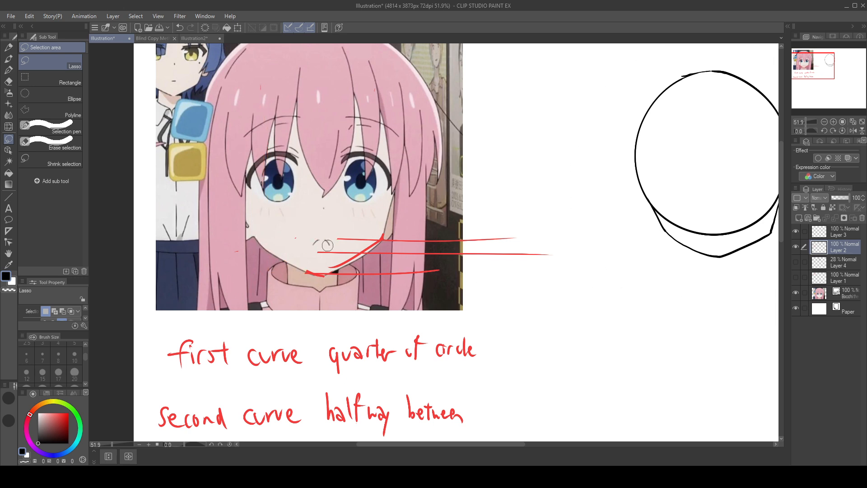
{"action": "key", "text": "ctrl+z"}
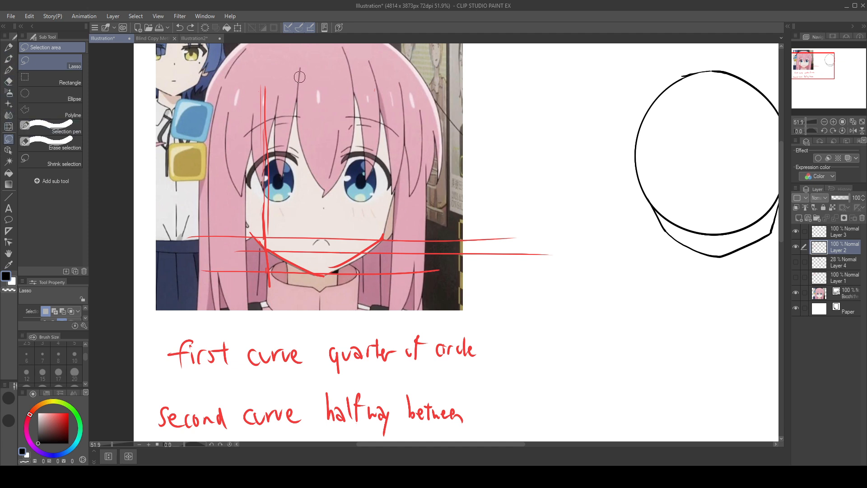
{"action": "mouse_move", "coordinate": [299, 66]}
{"action": "left_mouse_down"}
{"action": "mouse_move", "coordinate": [233, 71]}
{"action": "mouse_move", "coordinate": [490, 124]}
{"action": "mouse_move", "coordinate": [274, 72]}
{"action": "mouse_move", "coordinate": [155, 144]}
{"action": "mouse_move", "coordinate": [604, 209]}
{"action": "mouse_move", "coordinate": [267, 56]}
{"action": "left_mouse_up"}
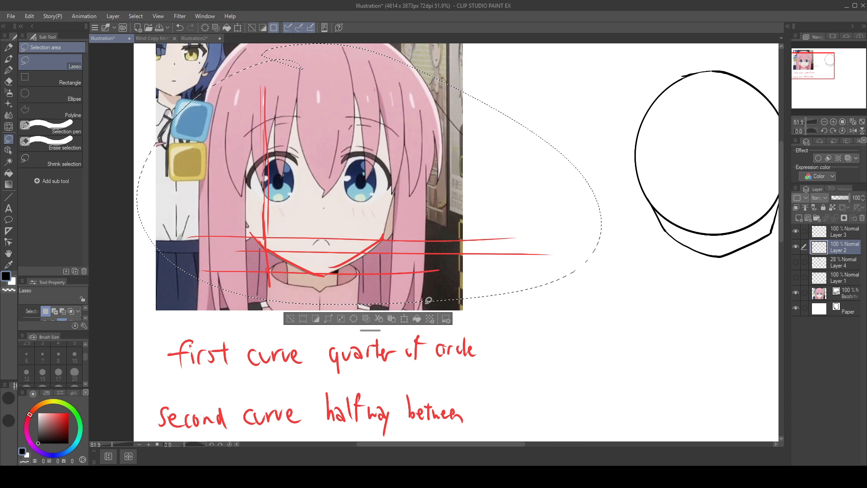
{"action": "left_click", "coordinate": [853, 263]}
{"action": "left_click", "coordinate": [853, 271]}
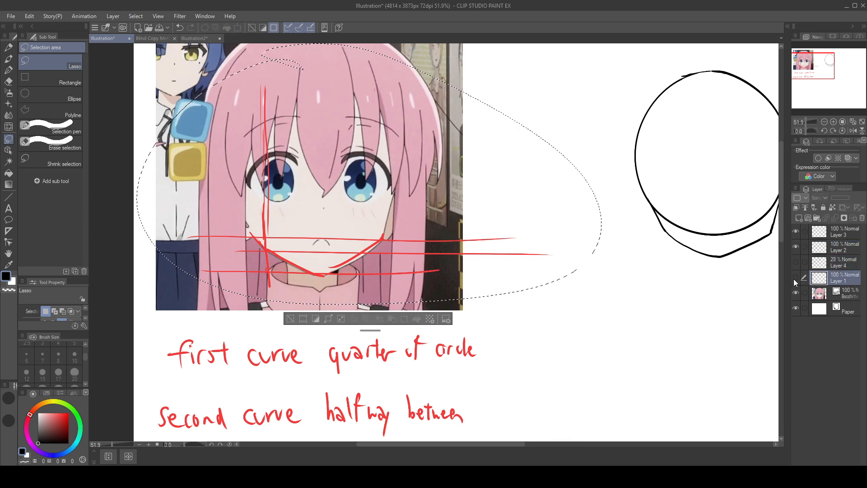
{"action": "key", "text": "ctrl+v"}
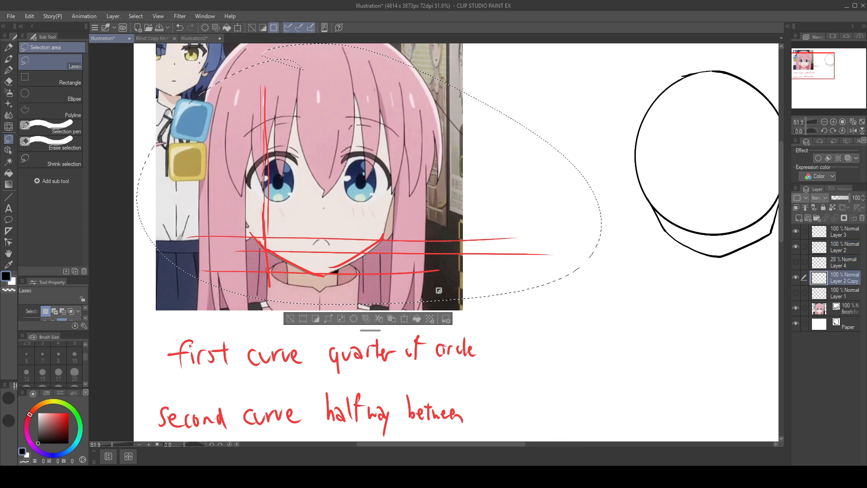
{"action": "left_click", "coordinate": [290, 319]}
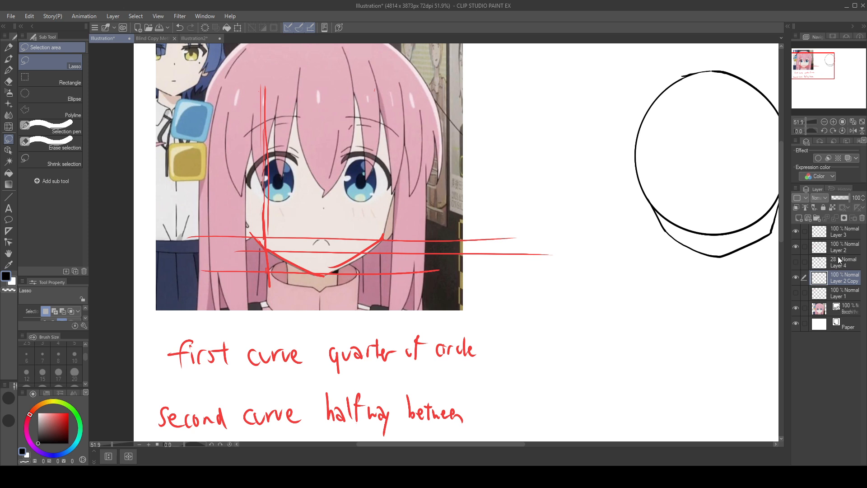
Step: Hide the copied guide layer and erase the red jaw guides over the reference from Layer 2
{"action": "left_click", "coordinate": [849, 247]}
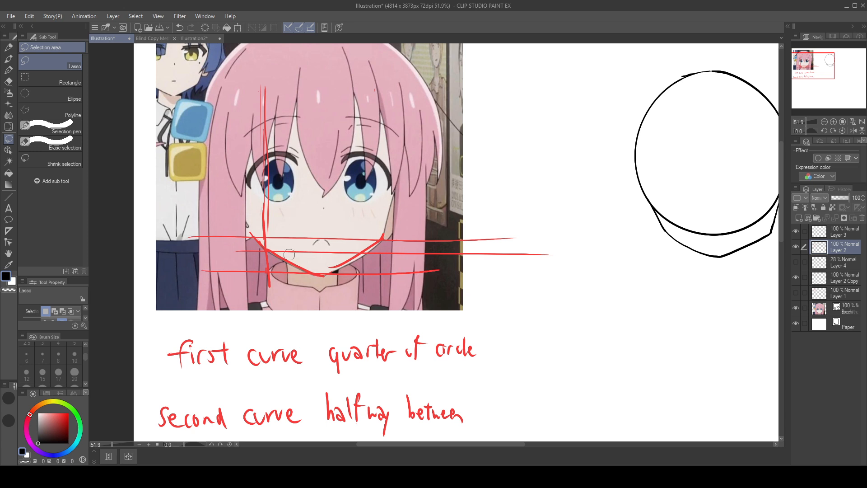
{"action": "left_click", "coordinate": [797, 277]}
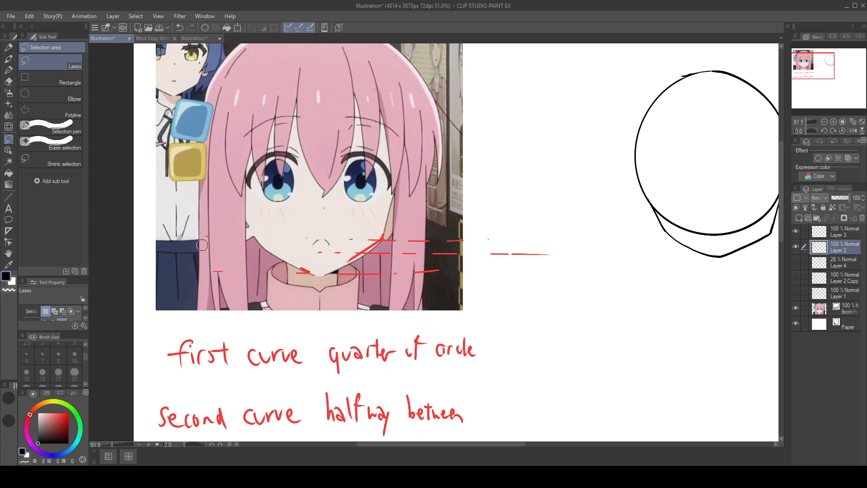
{"action": "mouse_move", "coordinate": [202, 245]}
{"action": "left_mouse_down"}
{"action": "mouse_move", "coordinate": [223, 261]}
{"action": "mouse_move", "coordinate": [326, 253]}
{"action": "mouse_move", "coordinate": [294, 289]}
{"action": "mouse_move", "coordinate": [336, 247]}
{"action": "mouse_move", "coordinate": [353, 246]}
{"action": "mouse_move", "coordinate": [341, 281]}
{"action": "mouse_move", "coordinate": [376, 232]}
{"action": "mouse_move", "coordinate": [385, 234]}
{"action": "mouse_move", "coordinate": [388, 289]}
{"action": "mouse_move", "coordinate": [382, 238]}
{"action": "mouse_move", "coordinate": [363, 235]}
{"action": "mouse_move", "coordinate": [403, 223]}
{"action": "mouse_move", "coordinate": [348, 242]}
{"action": "mouse_move", "coordinate": [402, 256]}
{"action": "mouse_move", "coordinate": [463, 215]}
{"action": "mouse_move", "coordinate": [459, 264]}
{"action": "mouse_move", "coordinate": [497, 254]}
{"action": "mouse_move", "coordinate": [496, 264]}
{"action": "mouse_move", "coordinate": [513, 250]}
{"action": "mouse_move", "coordinate": [534, 256]}
{"action": "mouse_move", "coordinate": [508, 268]}
{"action": "mouse_move", "coordinate": [532, 270]}
{"action": "mouse_move", "coordinate": [503, 290]}
{"action": "left_mouse_up"}
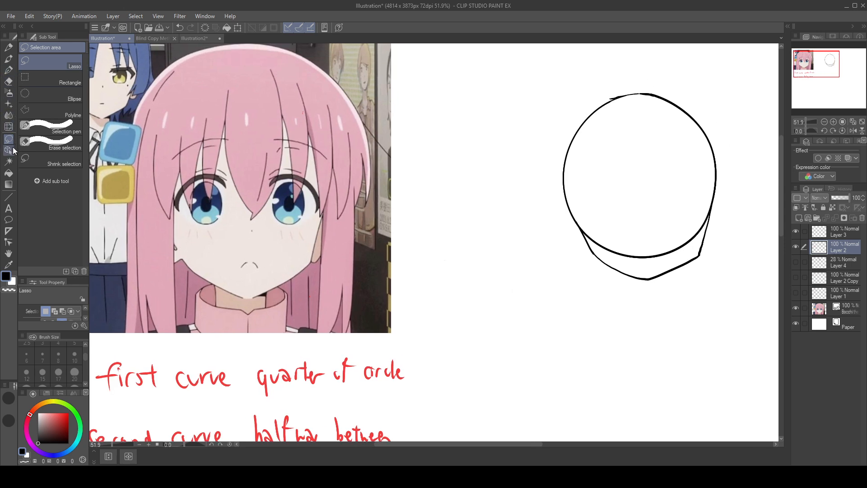
Step: Show Layer 4, Layer 1 and Layer 2 Copy again so all guides are displayed
{"action": "left_click", "coordinate": [796, 262]}
{"action": "left_click", "coordinate": [796, 278]}
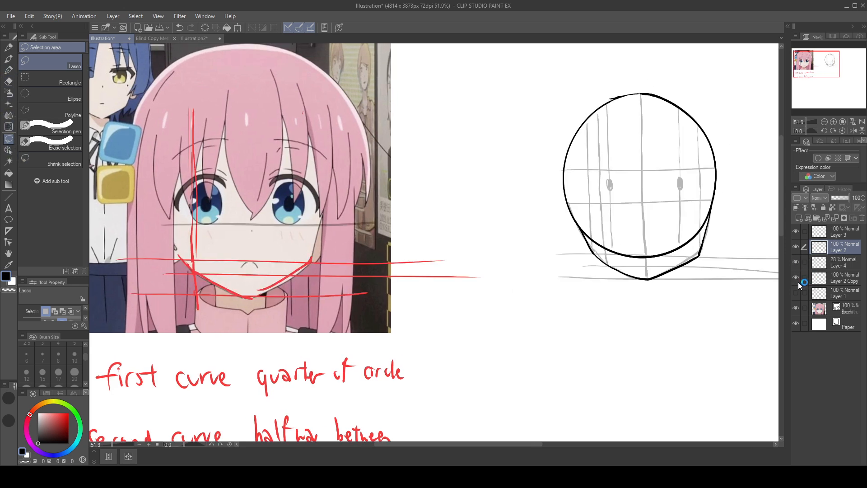
{"action": "left_click", "coordinate": [796, 277]}
{"action": "left_click", "coordinate": [796, 292]}
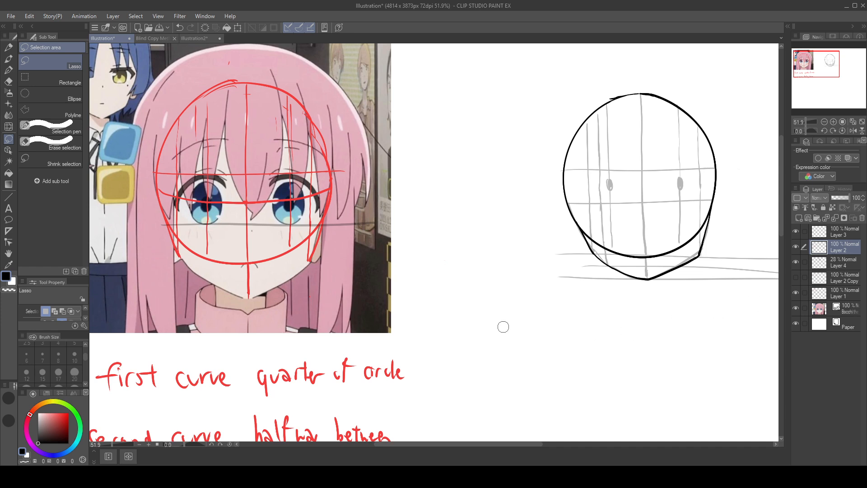
{"action": "left_click", "coordinate": [796, 276]}
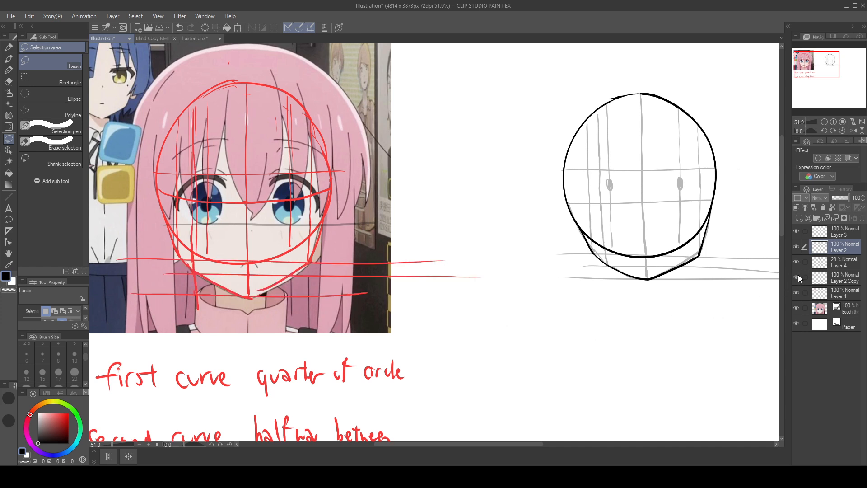
Step: On Layer 2 Copy, erase the ends of the red guides that extend beyond the reference's jaw
{"action": "left_click", "coordinate": [797, 277]}
{"action": "left_click", "coordinate": [797, 275]}
{"action": "left_click", "coordinate": [851, 283]}
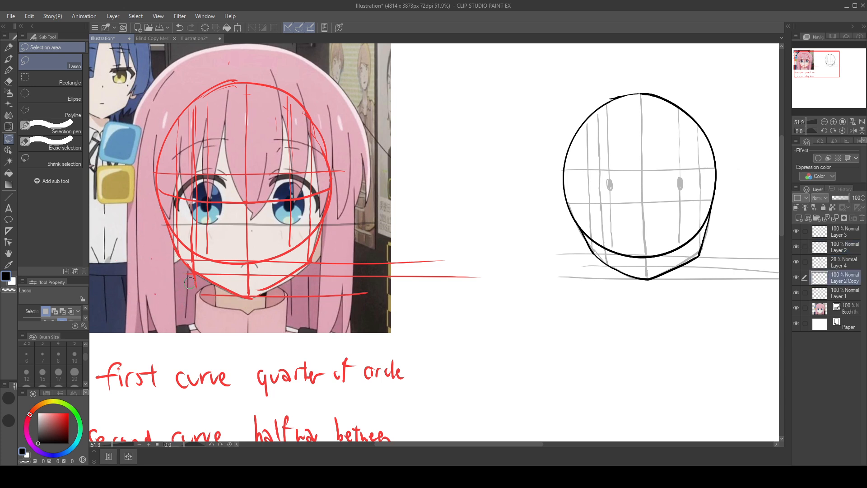
{"action": "mouse_move", "coordinate": [228, 301]}
{"action": "left_mouse_down"}
{"action": "mouse_move", "coordinate": [325, 284]}
{"action": "mouse_move", "coordinate": [326, 309]}
{"action": "mouse_move", "coordinate": [320, 264]}
{"action": "mouse_move", "coordinate": [311, 269]}
{"action": "mouse_move", "coordinate": [351, 297]}
{"action": "mouse_move", "coordinate": [342, 313]}
{"action": "mouse_move", "coordinate": [400, 238]}
{"action": "mouse_move", "coordinate": [414, 248]}
{"action": "mouse_move", "coordinate": [406, 304]}
{"action": "mouse_move", "coordinate": [388, 270]}
{"action": "mouse_move", "coordinate": [427, 268]}
{"action": "mouse_move", "coordinate": [377, 272]}
{"action": "left_mouse_up"}
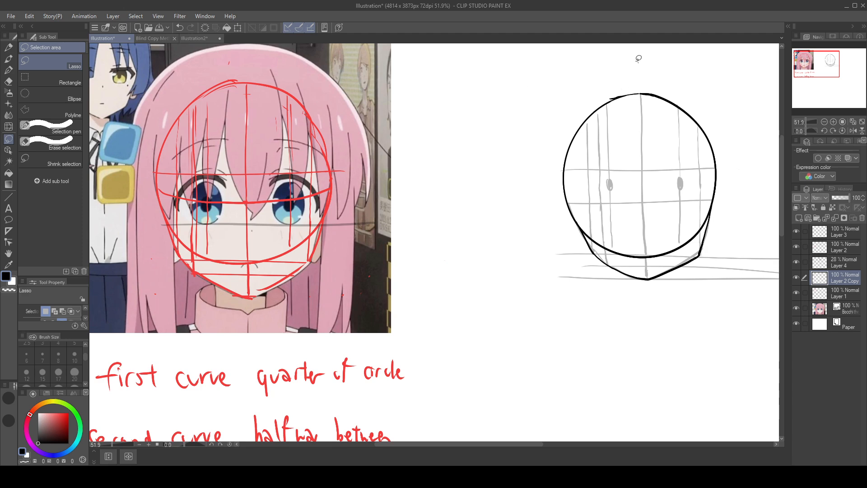
Step: Lasso the reconstructed head on Layer 2, move its black outline onto the reference face and enlarge it toward the red circle
{"action": "mouse_move", "coordinate": [637, 56]}
{"action": "left_mouse_down"}
{"action": "mouse_move", "coordinate": [762, 248]}
{"action": "mouse_move", "coordinate": [611, 62]}
{"action": "left_mouse_up"}
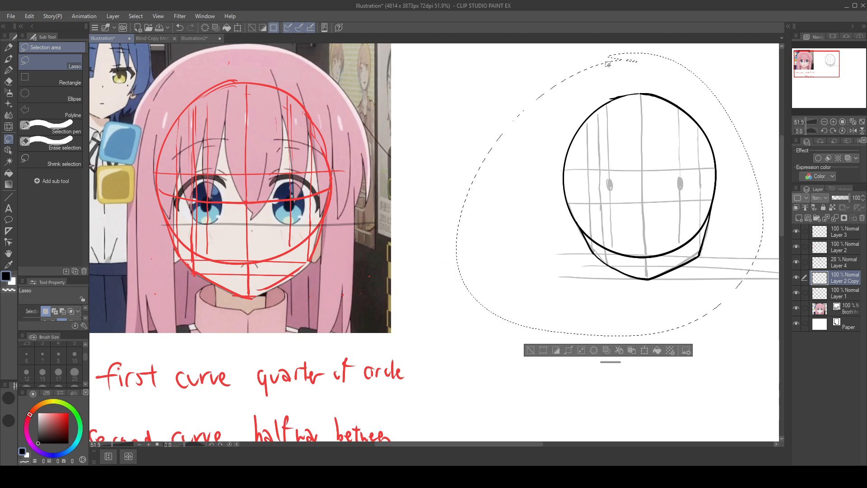
{"action": "left_click", "coordinate": [839, 247]}
{"action": "mouse_move", "coordinate": [665, 199]}
{"action": "left_mouse_down"}
{"action": "mouse_move", "coordinate": [466, 195]}
{"action": "mouse_move", "coordinate": [260, 210]}
{"action": "left_mouse_up"}
{"action": "left_click", "coordinate": [246, 371]}
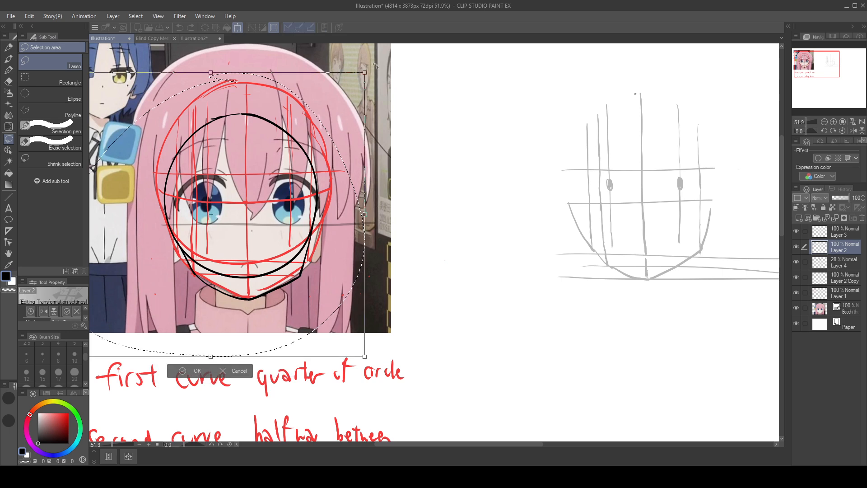
{"action": "mouse_move", "coordinate": [339, 153]}
{"action": "left_mouse_down"}
{"action": "mouse_move", "coordinate": [326, 131]}
{"action": "mouse_move", "coordinate": [331, 169]}
{"action": "left_mouse_up"}
{"action": "key", "text": "Return"}
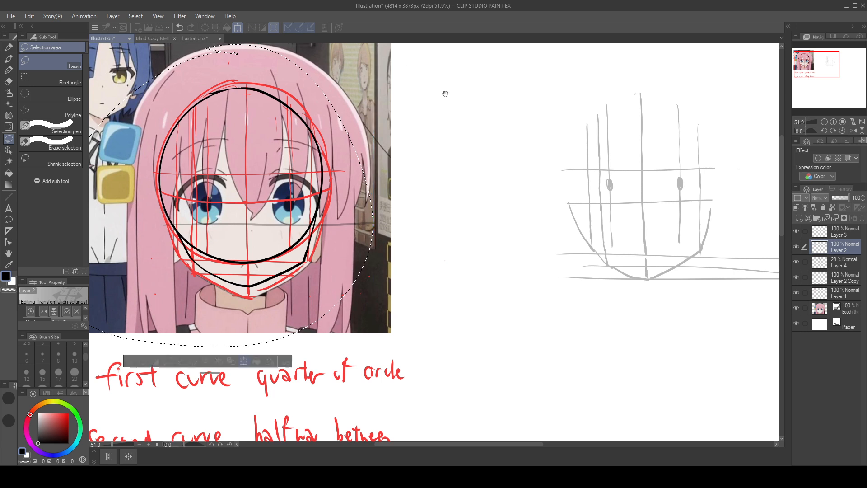
Step: Transform the overlaid black outline again, refining its size and position to fit the red head circle
{"action": "left_click_drag", "start_coordinate": [445, 94], "coordinate": [487, 145]}
{"action": "key", "text": "ctrl+t"}
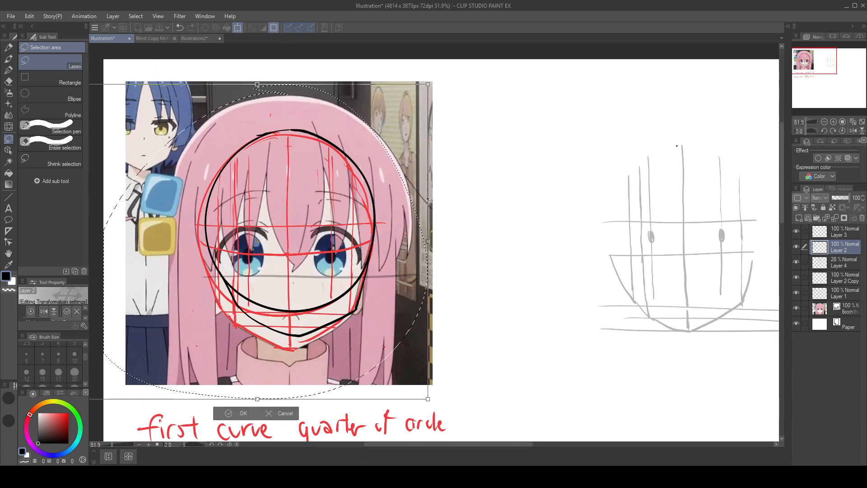
{"action": "left_click_drag", "start_coordinate": [400, 204], "coordinate": [395, 206]}
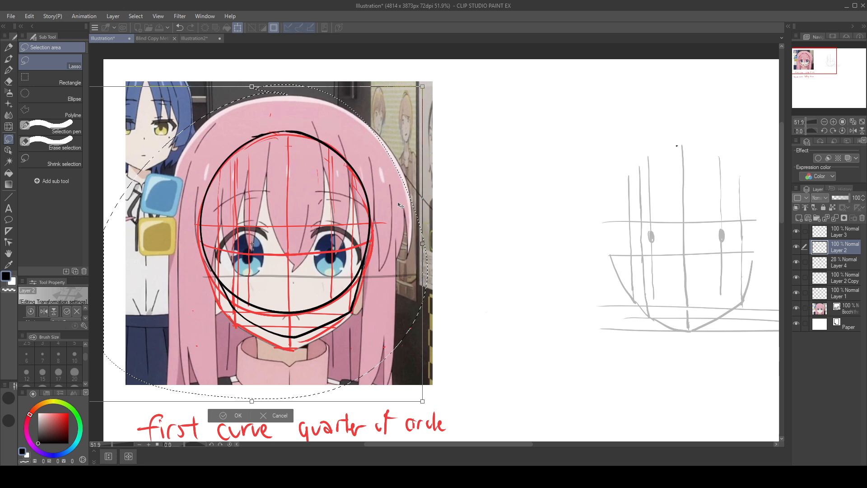
{"action": "left_click", "coordinate": [235, 414]}
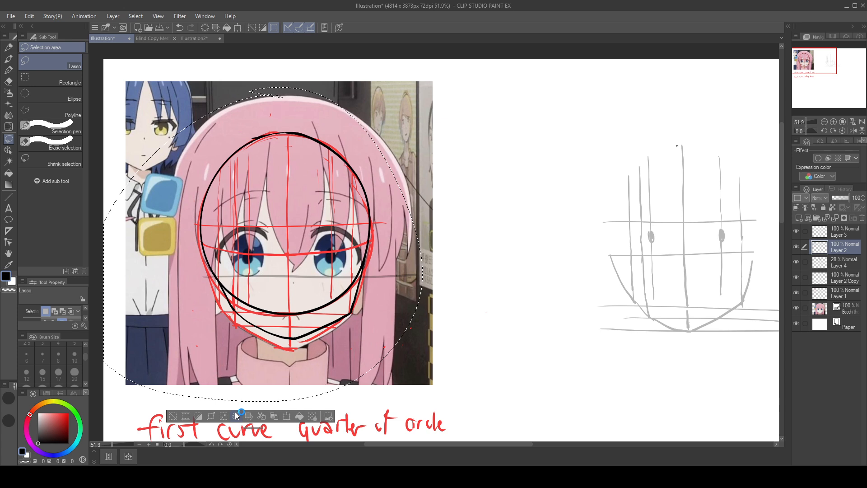
Step: Draw black comparison marks on the overlay: a vertical from circle to chin, a horizontal across the jaw corners, and the left side
{"action": "left_click", "coordinate": [9, 70]}
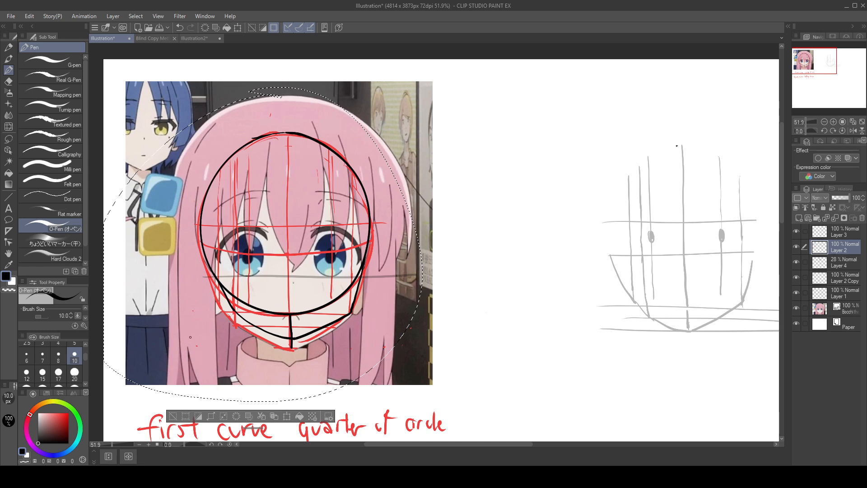
{"action": "left_click_drag", "start_coordinate": [191, 307], "coordinate": [369, 310]}
{"action": "key", "text": "ctrl+z"}
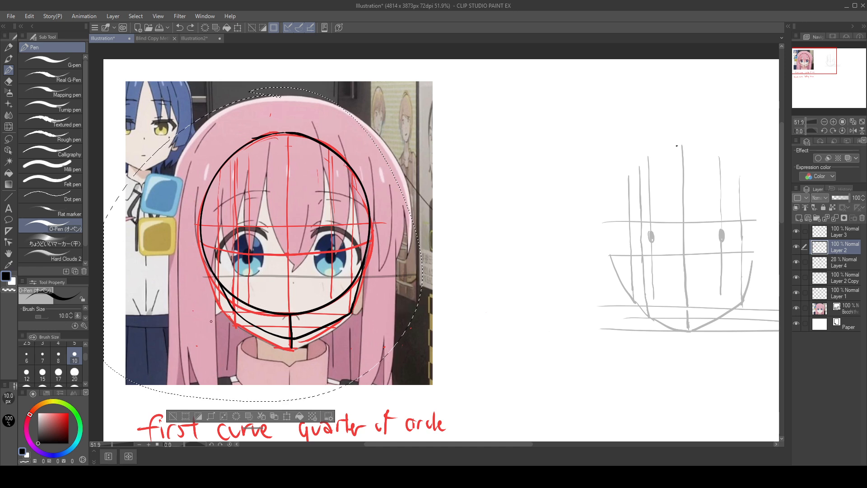
{"action": "left_click_drag", "start_coordinate": [244, 310], "coordinate": [413, 308]}
{"action": "key", "text": "ctrl+z"}
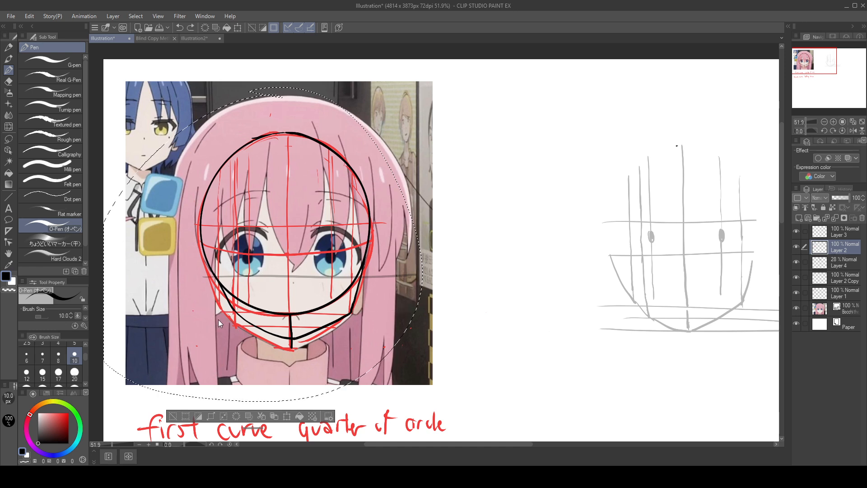
{"action": "left_click_drag", "start_coordinate": [218, 317], "coordinate": [350, 313]}
{"action": "key", "text": "ctrl+z"}
{"action": "left_click_drag", "start_coordinate": [212, 312], "coordinate": [408, 310]}
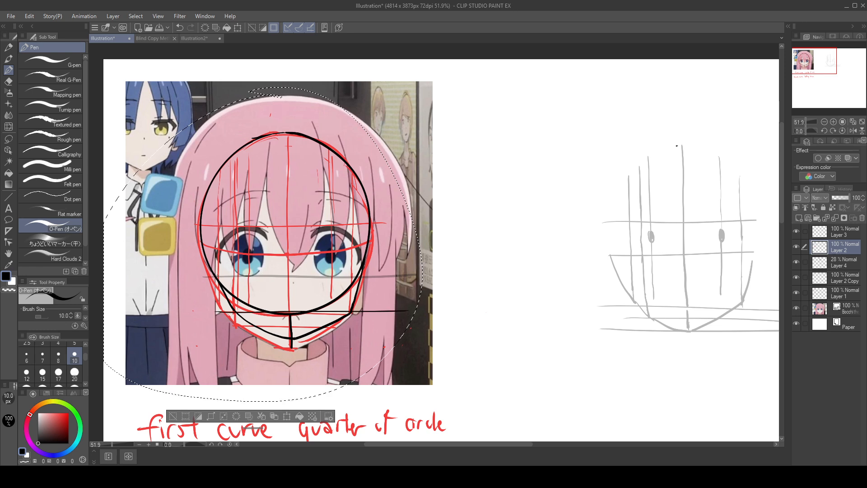
{"action": "left_click_drag", "start_coordinate": [208, 270], "coordinate": [221, 308]}
{"action": "left_click_drag", "start_coordinate": [370, 321], "coordinate": [392, 272]}
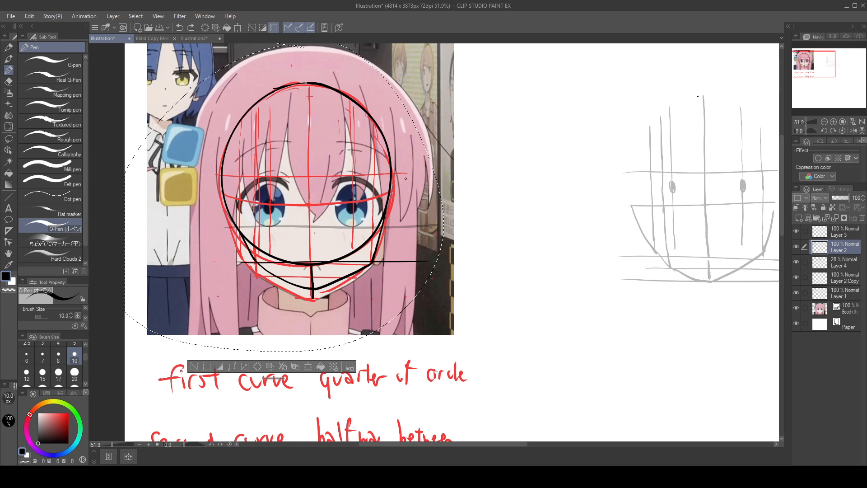
Step: Undo the reference image shift, the comparison marks and the overlay, returning the black head outline beside the reference
{"action": "left_click_drag", "start_coordinate": [405, 177], "coordinate": [406, 201]}
{"action": "key", "text": "ctrl+z"}
{"action": "left_click_drag", "start_coordinate": [423, 247], "coordinate": [503, 239]}
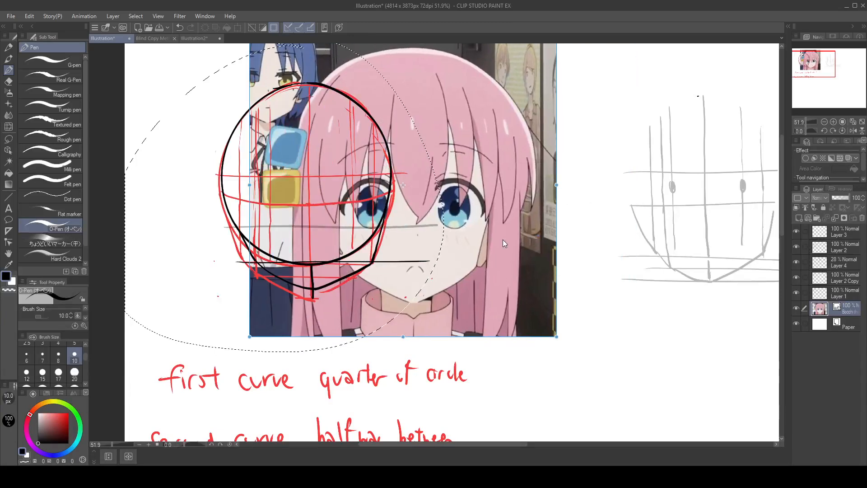
{"action": "key", "text": "ctrl+z"}
{"action": "key", "text": "ctrl+z"}
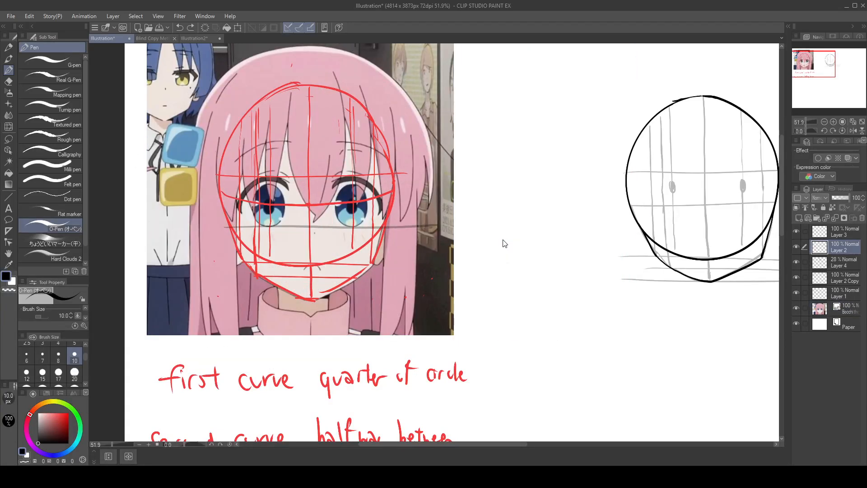
Step: Write a red note beginning "Chin was too" above the reconstructed head
{"action": "left_click_drag", "start_coordinate": [640, 342], "coordinate": [536, 418]}
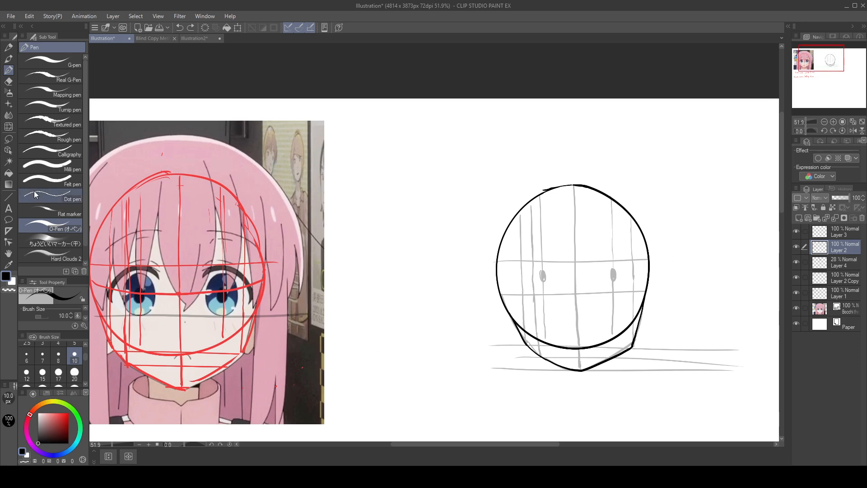
{"action": "left_click", "coordinate": [69, 413]}
{"action": "left_click_drag", "start_coordinate": [510, 280], "coordinate": [472, 294]}
{"action": "mouse_move", "coordinate": [383, 143]}
{"action": "left_mouse_down"}
{"action": "mouse_move", "coordinate": [384, 157]}
{"action": "mouse_move", "coordinate": [399, 155]}
{"action": "left_mouse_up"}
{"action": "mouse_move", "coordinate": [402, 155]}
{"action": "left_mouse_down"}
{"action": "mouse_move", "coordinate": [451, 145]}
{"action": "mouse_move", "coordinate": [478, 146]}
{"action": "left_mouse_up"}
{"action": "mouse_move", "coordinate": [487, 139]}
{"action": "left_mouse_down"}
{"action": "mouse_move", "coordinate": [525, 126]}
{"action": "mouse_move", "coordinate": [544, 135]}
{"action": "left_mouse_up"}
{"action": "mouse_move", "coordinate": [547, 138]}
{"action": "left_mouse_down"}
{"action": "mouse_move", "coordinate": [552, 132]}
{"action": "mouse_move", "coordinate": [557, 144]}
{"action": "left_mouse_up"}
{"action": "left_click_drag", "start_coordinate": [551, 132], "coordinate": [561, 130]}
Step: Draw a short vertical red line below the right jaw corner on the reference and switch to the Lasso tool
{"action": "mouse_move", "coordinate": [668, 318]}
{"action": "left_mouse_down"}
{"action": "mouse_move", "coordinate": [697, 226]}
{"action": "mouse_move", "coordinate": [701, 248]}
{"action": "mouse_move", "coordinate": [671, 200]}
{"action": "mouse_move", "coordinate": [618, 276]}
{"action": "left_mouse_up"}
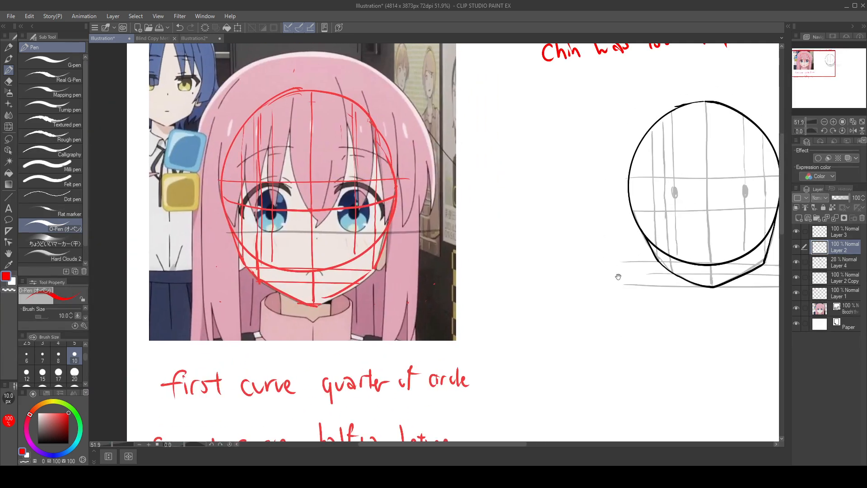
{"action": "left_click_drag", "start_coordinate": [385, 266], "coordinate": [386, 301]}
{"action": "left_click", "coordinate": [14, 138]}
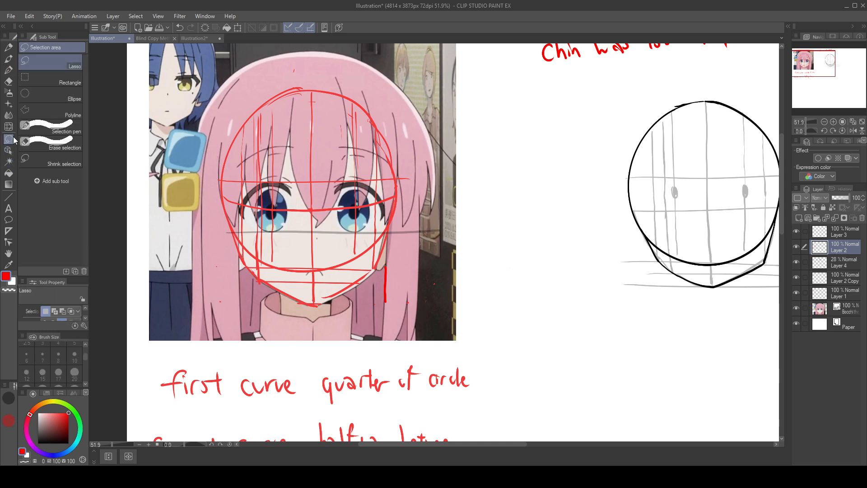
Step: Lasso the short red line below the reference's right jaw corner, move it onto the right eye for comparison, and undo the move
{"action": "mouse_move", "coordinate": [394, 258]}
{"action": "left_mouse_down"}
{"action": "mouse_move", "coordinate": [377, 273]}
{"action": "mouse_move", "coordinate": [395, 259]}
{"action": "left_mouse_up"}
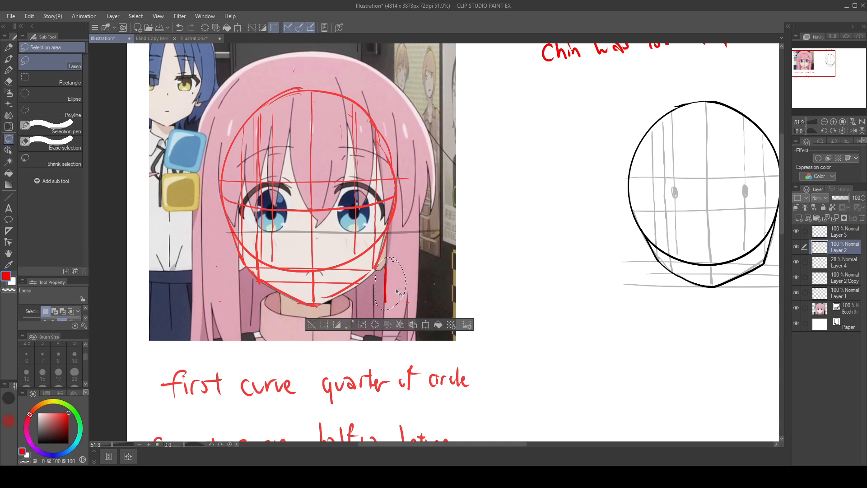
{"action": "left_click_drag", "start_coordinate": [399, 291], "coordinate": [369, 199]}
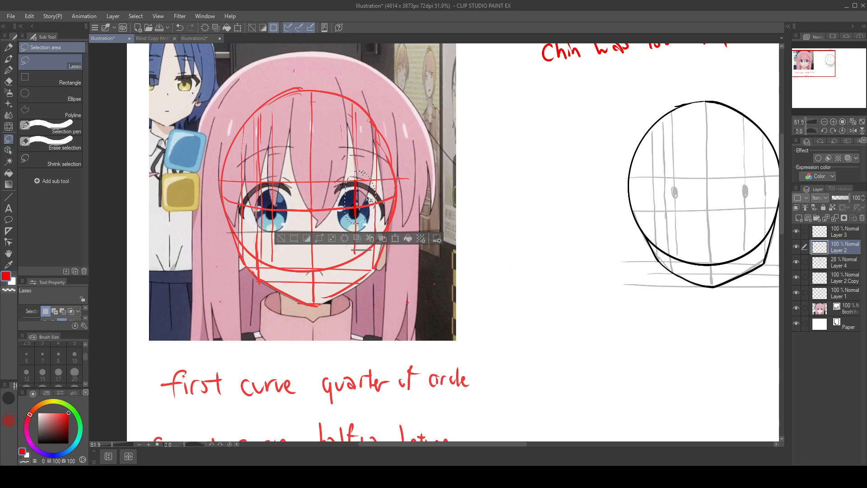
{"action": "key", "text": "ctrl+z"}
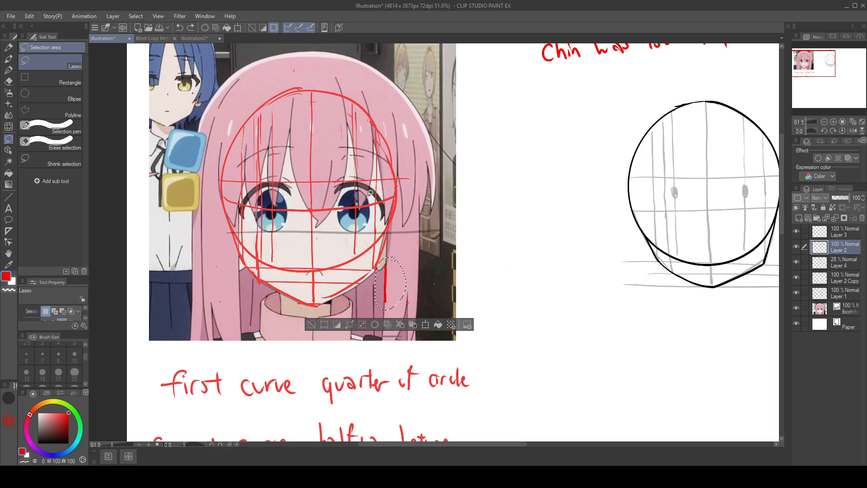
{"action": "left_click_drag", "start_coordinate": [706, 254], "coordinate": [679, 250]}
{"action": "left_click_drag", "start_coordinate": [663, 315], "coordinate": [491, 367]}
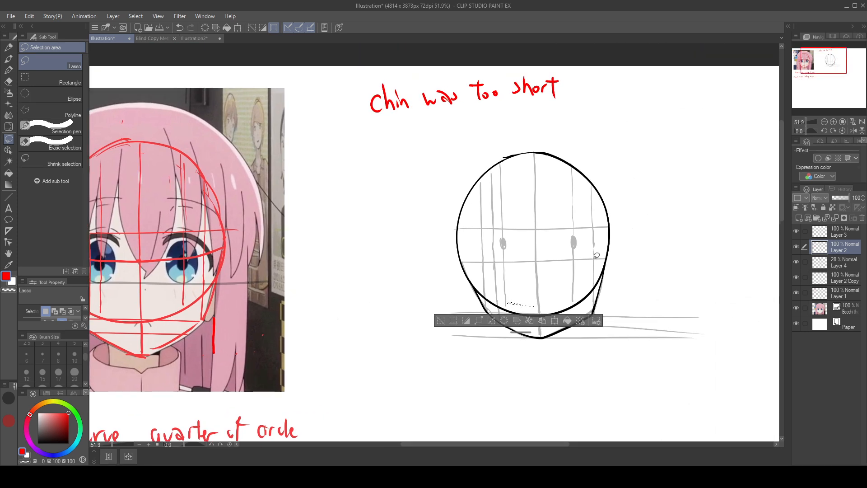
{"action": "left_click", "coordinate": [440, 320]}
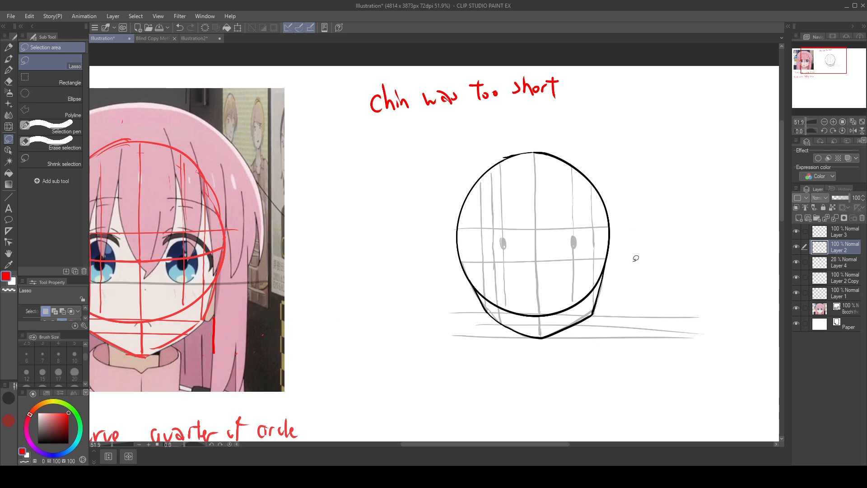
Step: Try erasing the black jaw and chin lines of the reconstructed head, and undo the erasures
{"action": "left_click", "coordinate": [8, 70]}
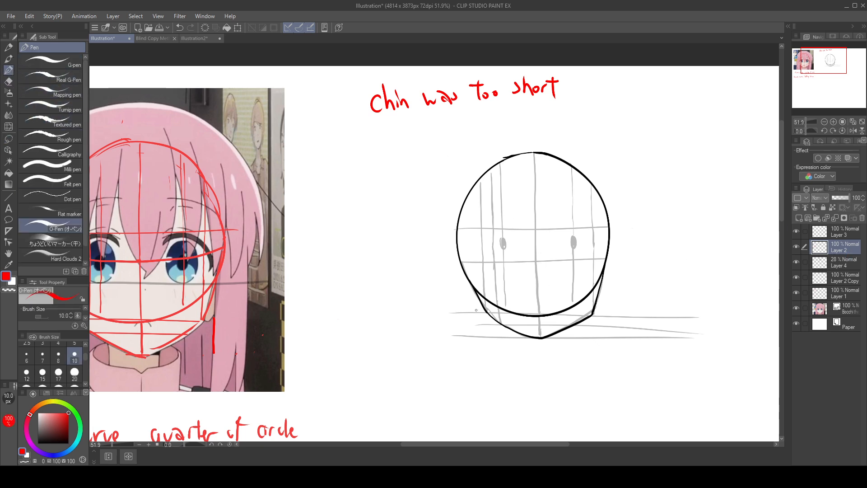
{"action": "mouse_move", "coordinate": [477, 300]}
{"action": "left_mouse_down"}
{"action": "mouse_move", "coordinate": [482, 313]}
{"action": "mouse_move", "coordinate": [507, 326]}
{"action": "left_mouse_up"}
{"action": "key", "text": "ctrl+z"}
{"action": "left_click", "coordinate": [38, 443]}
{"action": "left_click_drag", "start_coordinate": [474, 287], "coordinate": [483, 295]}
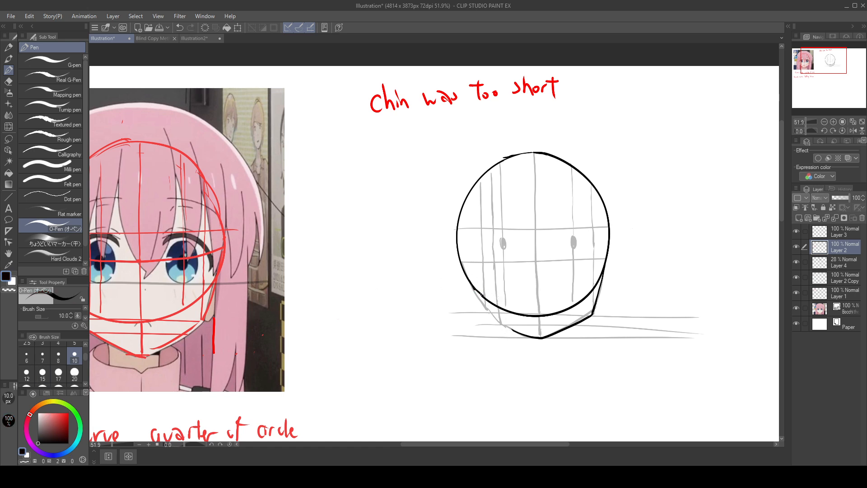
{"action": "mouse_move", "coordinate": [506, 330]}
{"action": "left_mouse_down"}
{"action": "mouse_move", "coordinate": [537, 339]}
{"action": "mouse_move", "coordinate": [557, 332]}
{"action": "left_mouse_up"}
{"action": "mouse_move", "coordinate": [603, 292]}
{"action": "left_mouse_down"}
{"action": "mouse_move", "coordinate": [603, 279]}
{"action": "mouse_move", "coordinate": [567, 326]}
{"action": "left_mouse_up"}
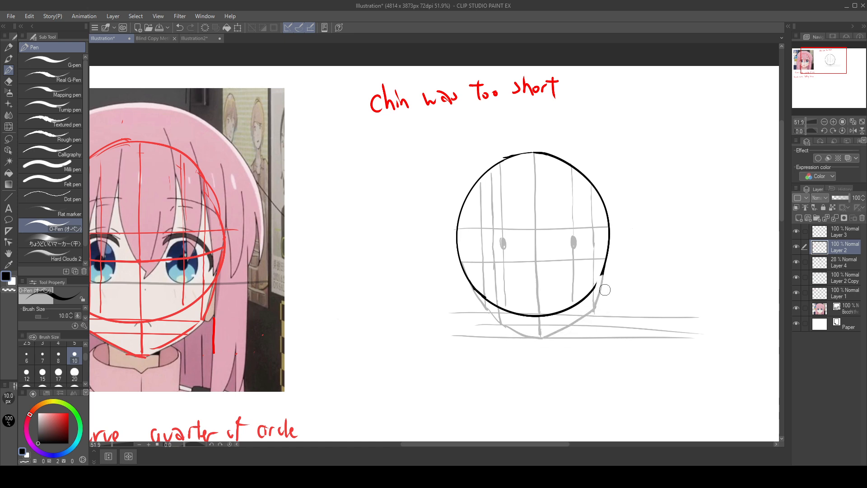
{"action": "key", "text": "ctrl+z"}
{"action": "key", "text": "ctrl+z"}
{"action": "key", "text": "ctrl+z"}
{"action": "key", "text": "ctrl+z"}
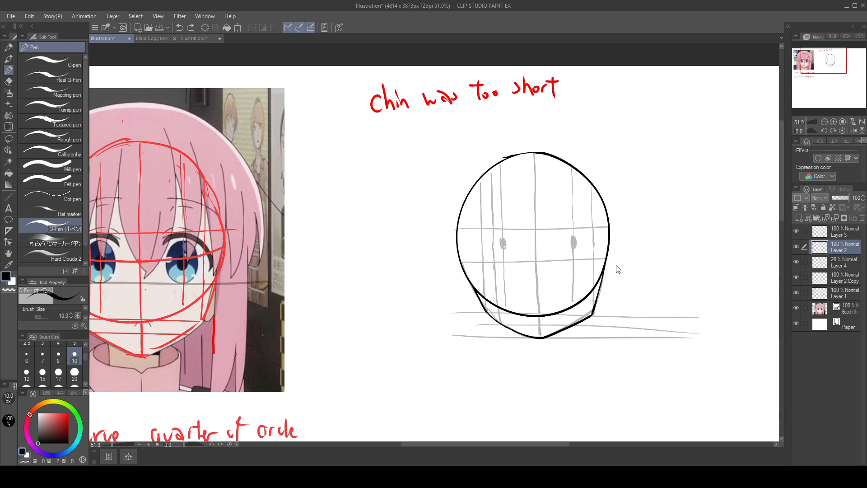
Step: Lasso the black head outline, copy and paste it, and move the copy to the empty canvas right of the original
{"action": "left_click_drag", "start_coordinate": [690, 384], "coordinate": [555, 376]}
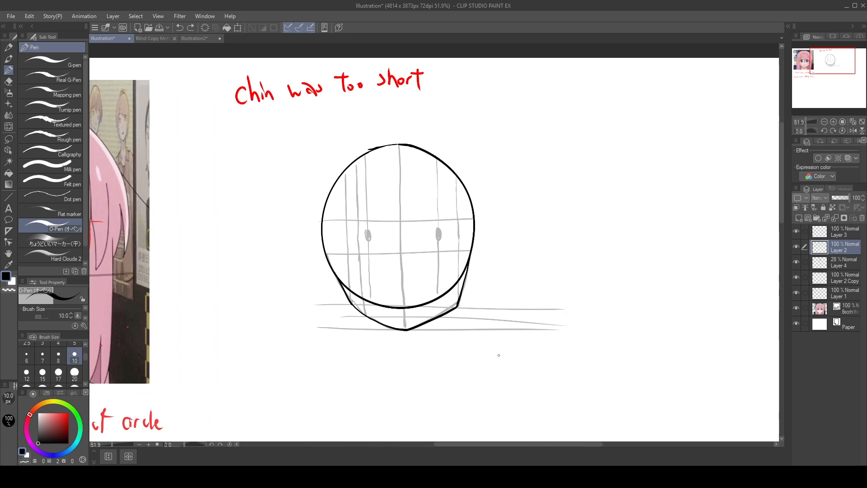
{"action": "left_click", "coordinate": [8, 139]}
{"action": "mouse_move", "coordinate": [407, 133]}
{"action": "left_mouse_down"}
{"action": "mouse_move", "coordinate": [548, 226]}
{"action": "mouse_move", "coordinate": [386, 121]}
{"action": "left_mouse_up"}
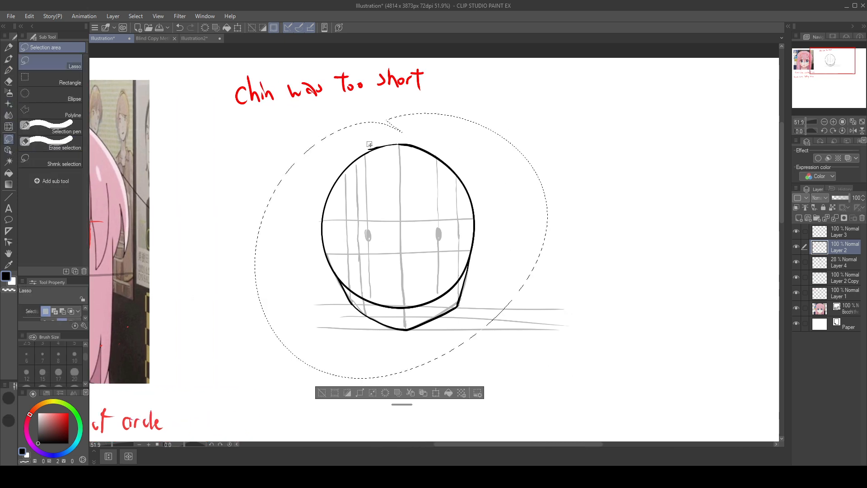
{"action": "left_click", "coordinate": [422, 391]}
{"action": "left_click_drag", "start_coordinate": [459, 311], "coordinate": [703, 294]}
{"action": "left_click_drag", "start_coordinate": [699, 358], "coordinate": [459, 374]}
{"action": "left_click_drag", "start_coordinate": [483, 286], "coordinate": [517, 296]}
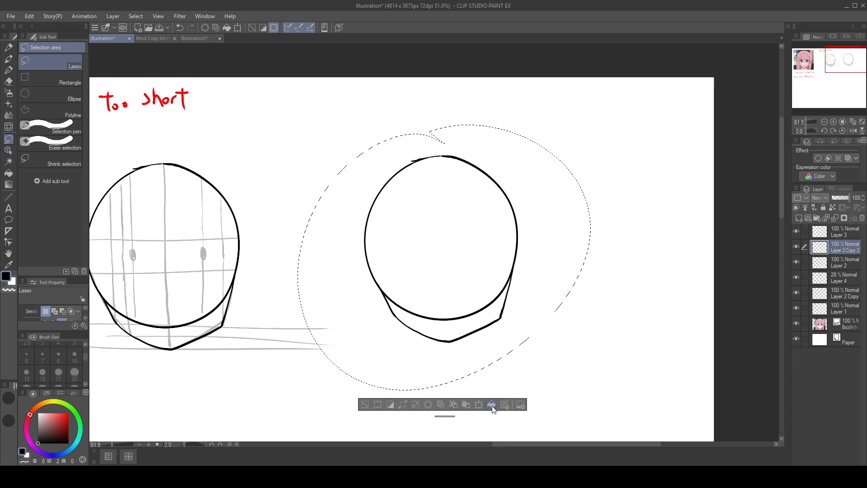
Step: Paste a second copy of the black head outline, place it right of the first copy, and deselect
{"action": "left_click", "coordinate": [467, 404]}
{"action": "left_click_drag", "start_coordinate": [499, 324], "coordinate": [650, 420]}
{"action": "left_click_drag", "start_coordinate": [587, 177], "coordinate": [584, 65]}
{"action": "left_click_drag", "start_coordinate": [630, 197], "coordinate": [658, 104]}
{"action": "left_click_drag", "start_coordinate": [635, 139], "coordinate": [633, 142]}
{"action": "left_click", "coordinate": [539, 293]}
{"action": "left_click_drag", "start_coordinate": [547, 338], "coordinate": [619, 389]}
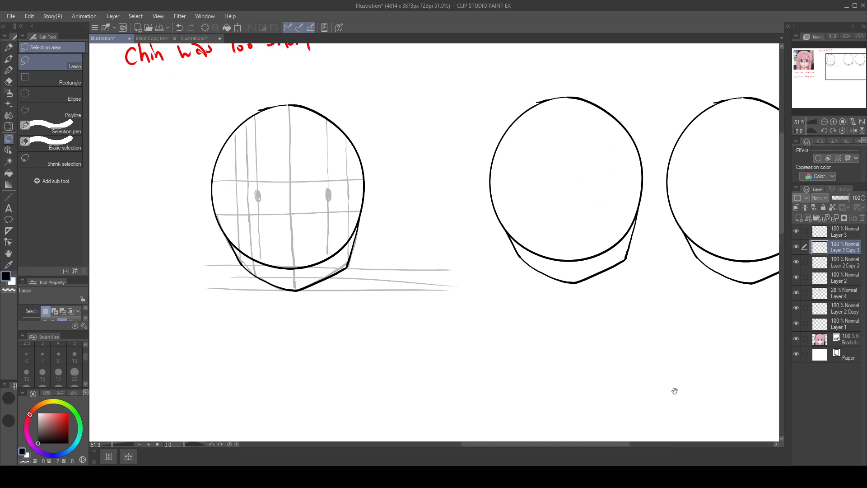
{"action": "mouse_move", "coordinate": [567, 85]}
{"action": "left_mouse_down"}
{"action": "mouse_move", "coordinate": [666, 249]}
{"action": "mouse_move", "coordinate": [565, 76]}
{"action": "left_mouse_up"}
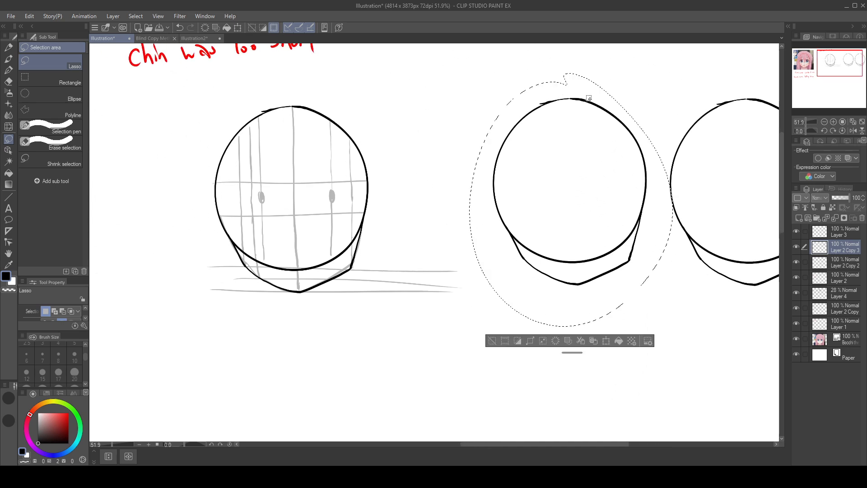
{"action": "left_click_drag", "start_coordinate": [620, 135], "coordinate": [557, 141]}
{"action": "key", "text": "ctrl+z"}
{"action": "left_click", "coordinate": [492, 341]}
Step: On Layer 2 Copy 2, move the middle head slightly left and erase its jaw and chin lines, keeping only the circle
{"action": "left_click", "coordinate": [845, 262]}
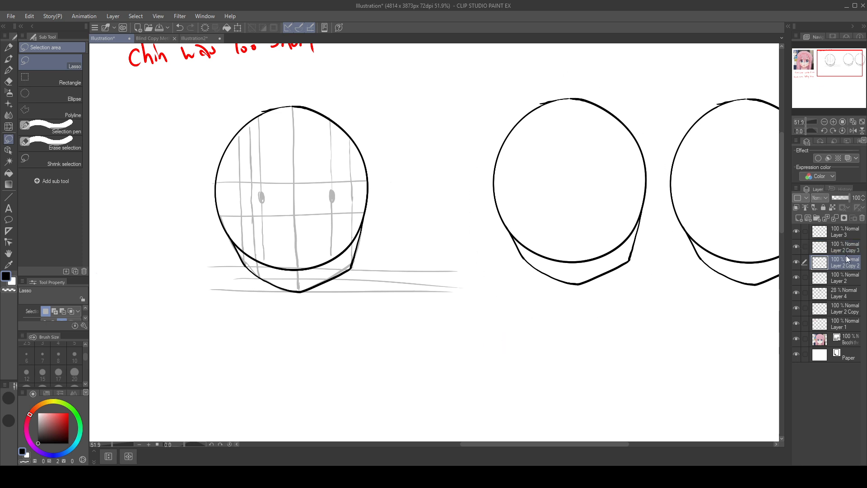
{"action": "mouse_move", "coordinate": [548, 73]}
{"action": "left_mouse_down"}
{"action": "mouse_move", "coordinate": [580, 309]}
{"action": "mouse_move", "coordinate": [656, 178]}
{"action": "mouse_move", "coordinate": [549, 75]}
{"action": "left_mouse_up"}
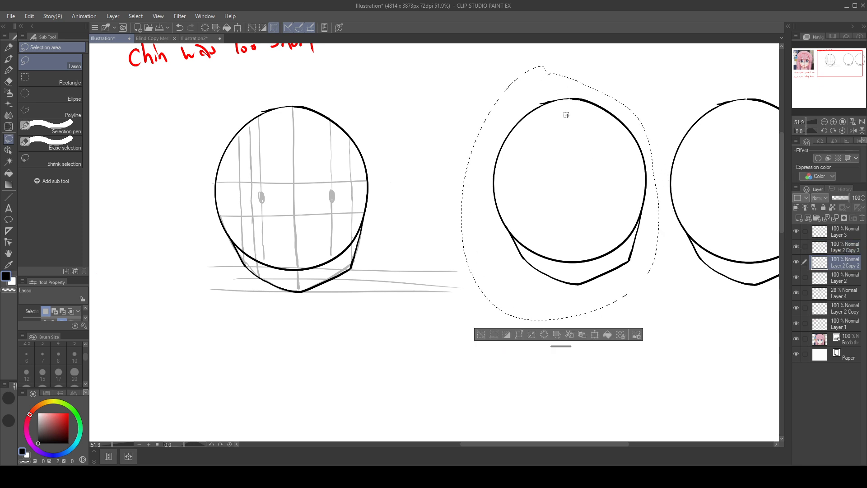
{"action": "left_click_drag", "start_coordinate": [609, 168], "coordinate": [591, 166]}
{"action": "left_click", "coordinate": [465, 336]}
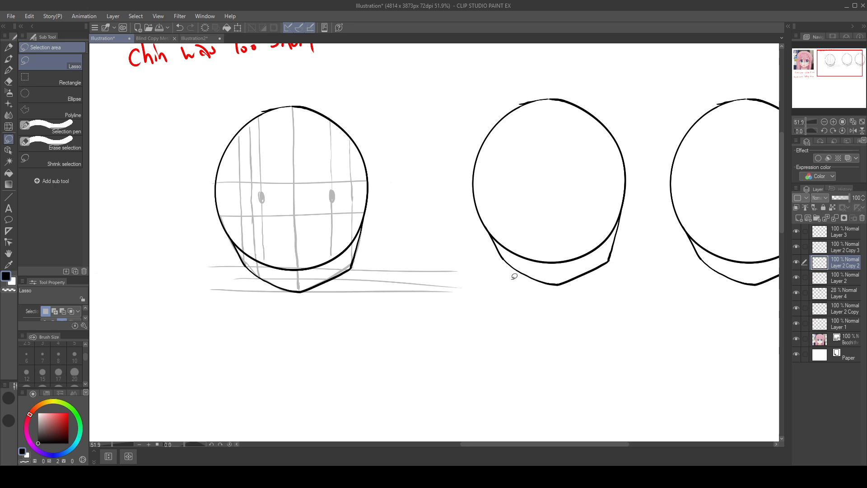
{"action": "mouse_move", "coordinate": [620, 255]}
{"action": "left_mouse_down"}
{"action": "mouse_move", "coordinate": [622, 227]}
{"action": "mouse_move", "coordinate": [600, 274]}
{"action": "mouse_move", "coordinate": [532, 294]}
{"action": "mouse_move", "coordinate": [492, 270]}
{"action": "mouse_move", "coordinate": [490, 244]}
{"action": "mouse_move", "coordinate": [511, 284]}
{"action": "mouse_move", "coordinate": [497, 265]}
{"action": "mouse_move", "coordinate": [527, 278]}
{"action": "mouse_move", "coordinate": [486, 295]}
{"action": "left_mouse_up"}
Step: Set up the red O-Pen and select Layer 4 for drawing guides
{"action": "left_click", "coordinate": [9, 420]}
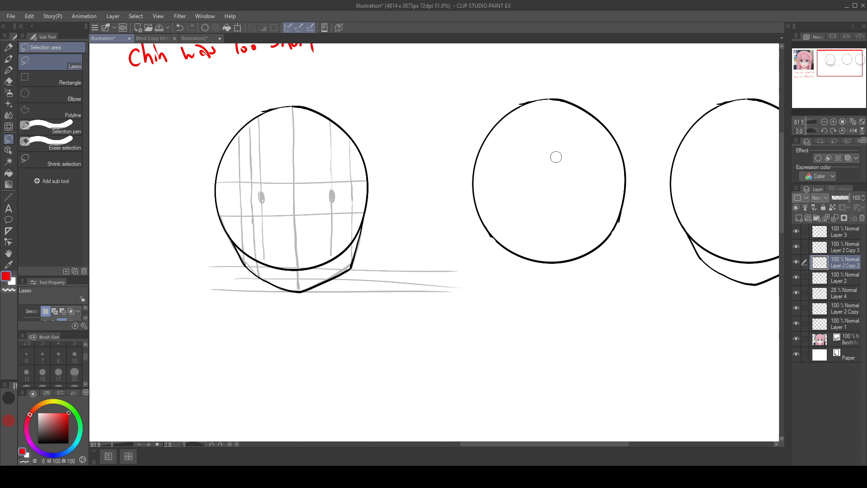
{"action": "left_click", "coordinate": [11, 71]}
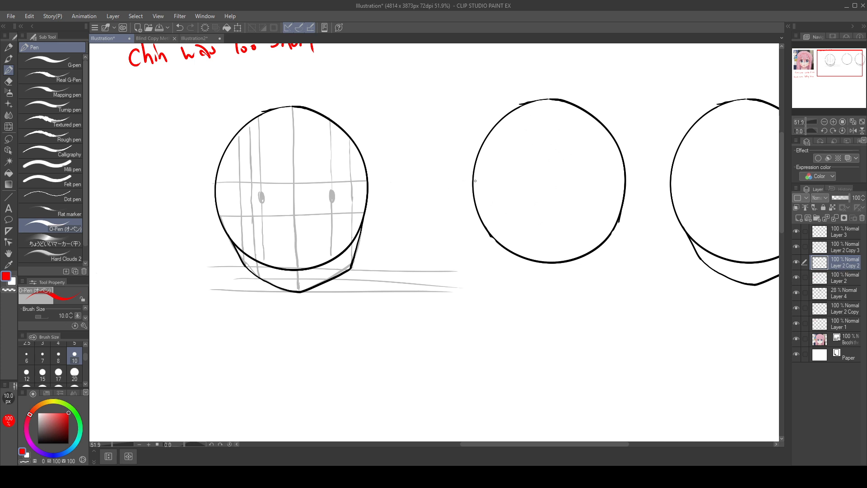
{"action": "left_click", "coordinate": [847, 296]}
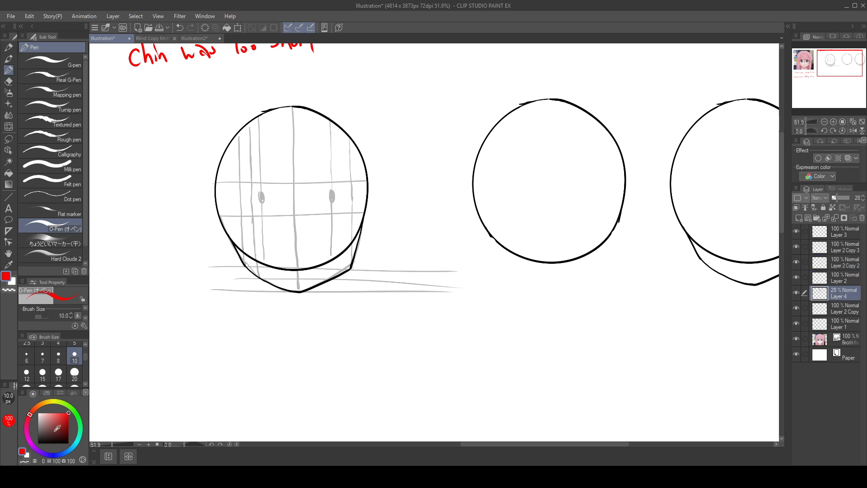
Step: Try red centre guides and a lower horizontal guide in the middle circle, and undo them
{"action": "left_click_drag", "start_coordinate": [471, 183], "coordinate": [625, 180]}
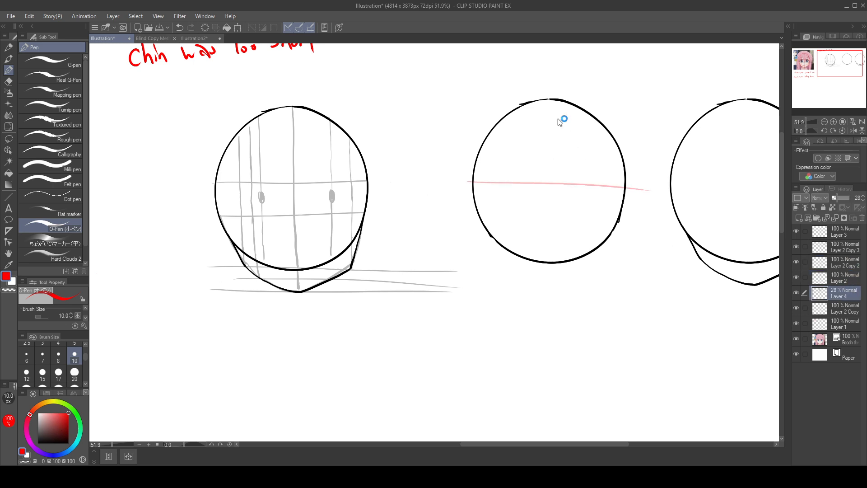
{"action": "key", "text": "ctrl+z"}
{"action": "mouse_move", "coordinate": [468, 187]}
{"action": "left_mouse_down"}
{"action": "mouse_move", "coordinate": [574, 180]}
{"action": "mouse_move", "coordinate": [504, 177]}
{"action": "mouse_move", "coordinate": [637, 182]}
{"action": "left_mouse_up"}
{"action": "key", "text": "ctrl+z"}
{"action": "left_click_drag", "start_coordinate": [552, 100], "coordinate": [550, 257]}
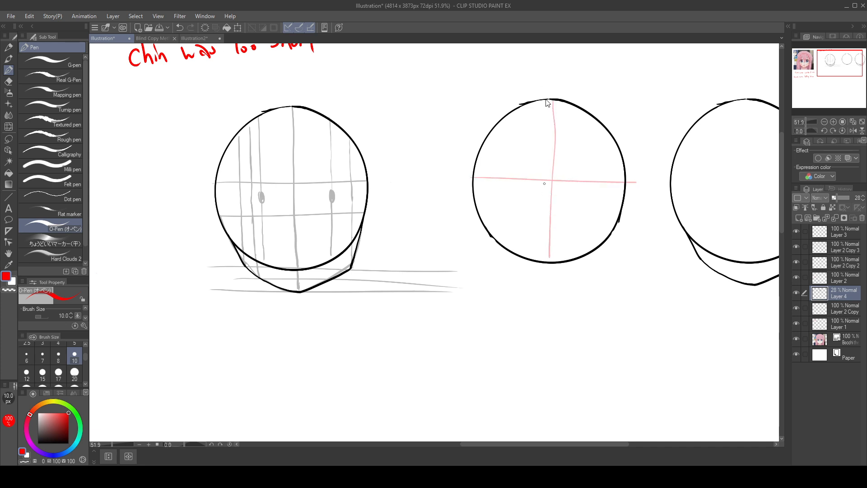
{"action": "key", "text": "ctrl+z"}
{"action": "left_click_drag", "start_coordinate": [552, 100], "coordinate": [557, 261]}
{"action": "left_click_drag", "start_coordinate": [491, 217], "coordinate": [618, 217]}
{"action": "key", "text": "ctrl+z"}
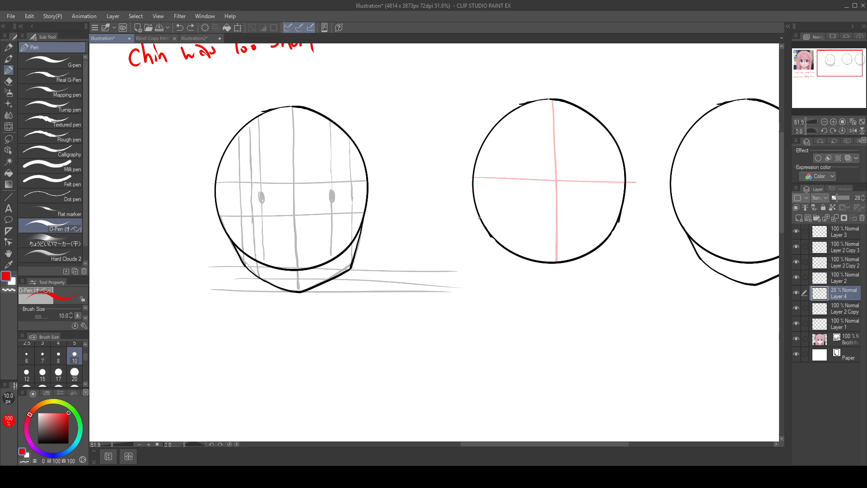
{"action": "left_click_drag", "start_coordinate": [480, 216], "coordinate": [618, 216]}
{"action": "left_click_drag", "start_coordinate": [728, 239], "coordinate": [630, 257]}
{"action": "mouse_move", "coordinate": [534, 200]}
{"action": "left_mouse_down"}
{"action": "mouse_move", "coordinate": [461, 196]}
{"action": "mouse_move", "coordinate": [541, 197]}
{"action": "left_mouse_up"}
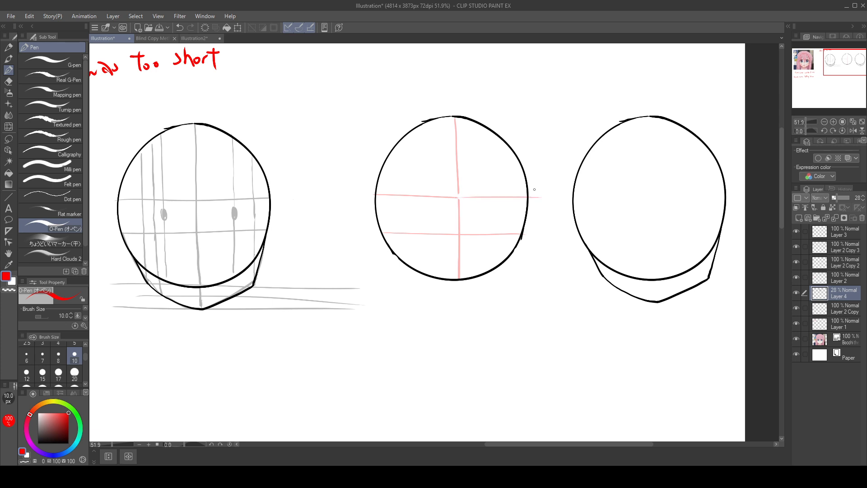
{"action": "key", "text": "ctrl+z"}
{"action": "key", "text": "ctrl+z"}
{"action": "key", "text": "ctrl+z"}
{"action": "key", "text": "ctrl+z"}
{"action": "key", "text": "ctrl+z"}
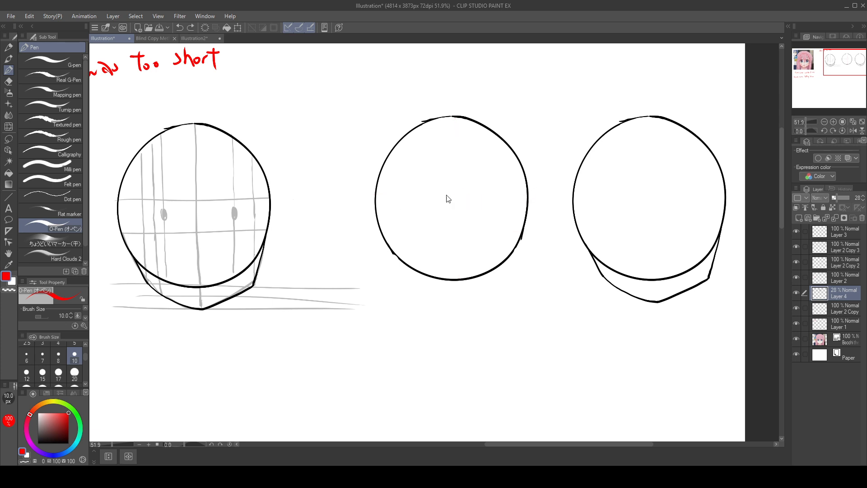
Step: Draw red guides in the middle circle: a vertical centre line, a horizontal centre line, a lower horizontal, and one between the horizontals
{"action": "left_click_drag", "start_coordinate": [375, 192], "coordinate": [525, 190]}
{"action": "left_click_drag", "start_coordinate": [455, 120], "coordinate": [458, 276]}
{"action": "key", "text": "ctrl+z"}
{"action": "left_click_drag", "start_coordinate": [454, 135], "coordinate": [455, 271]}
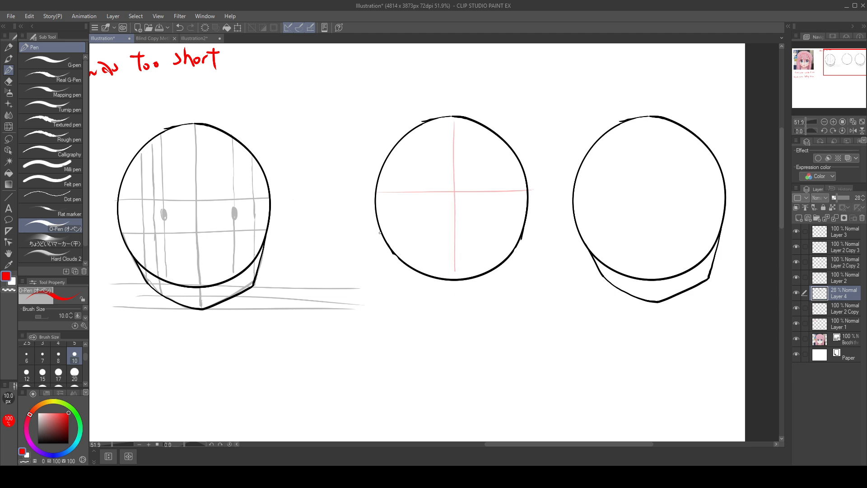
{"action": "left_click_drag", "start_coordinate": [380, 233], "coordinate": [526, 233]}
{"action": "left_click_drag", "start_coordinate": [376, 208], "coordinate": [526, 208]}
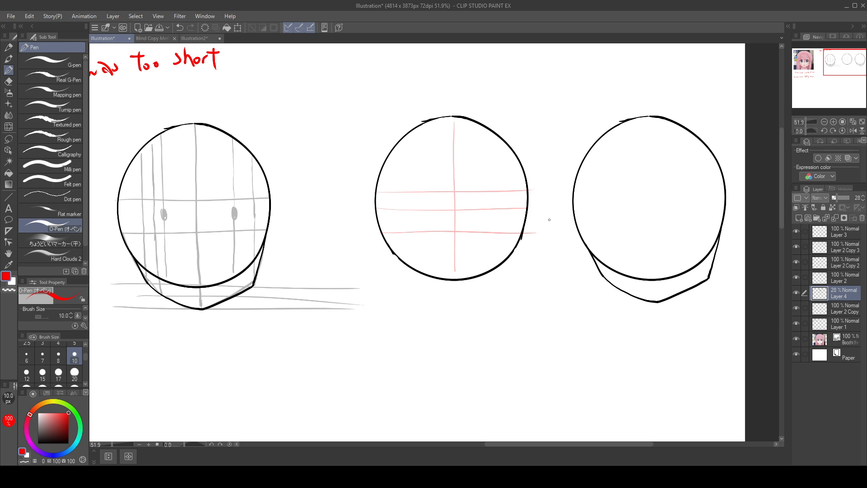
Step: Compare with the reference face's guides and add another horizontal red guide between the two lowest ones in the middle circle
{"action": "mouse_move", "coordinate": [515, 269]}
{"action": "left_mouse_down"}
{"action": "mouse_move", "coordinate": [681, 285]}
{"action": "mouse_move", "coordinate": [777, 275]}
{"action": "left_mouse_up"}
{"action": "mouse_move", "coordinate": [473, 322]}
{"action": "left_mouse_down"}
{"action": "mouse_move", "coordinate": [586, 300]}
{"action": "mouse_move", "coordinate": [701, 313]}
{"action": "left_mouse_up"}
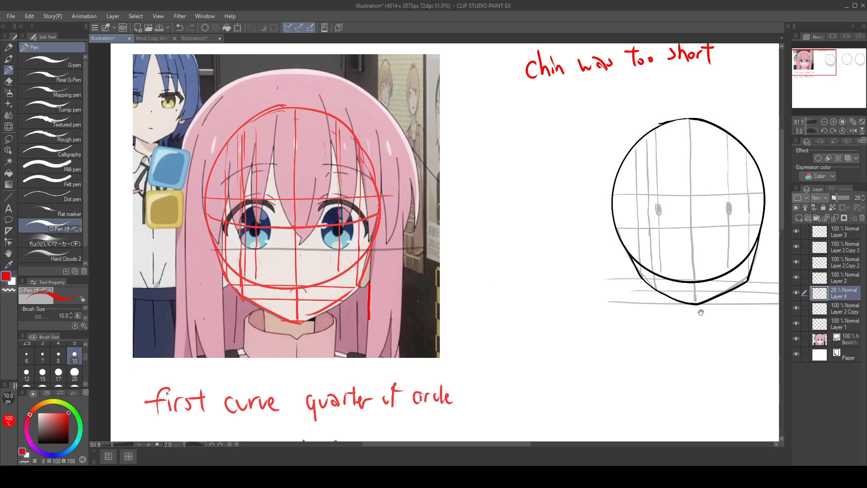
{"action": "mouse_move", "coordinate": [486, 265]}
{"action": "left_mouse_down"}
{"action": "mouse_move", "coordinate": [413, 266]}
{"action": "mouse_move", "coordinate": [271, 288]}
{"action": "left_mouse_up"}
{"action": "mouse_move", "coordinate": [567, 293]}
{"action": "left_mouse_down"}
{"action": "mouse_move", "coordinate": [399, 301]}
{"action": "mouse_move", "coordinate": [438, 295]}
{"action": "mouse_move", "coordinate": [804, 315]}
{"action": "left_mouse_up"}
{"action": "left_click_drag", "start_coordinate": [372, 340], "coordinate": [623, 323]}
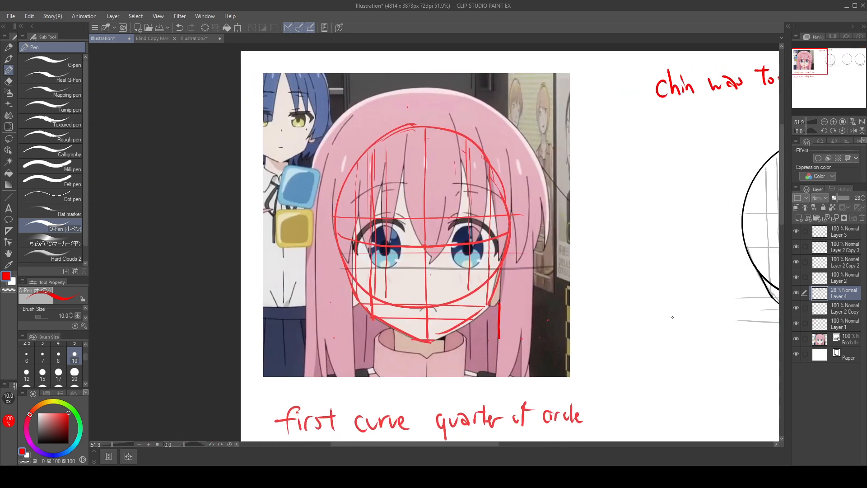
{"action": "left_click_drag", "start_coordinate": [658, 325], "coordinate": [276, 348]}
{"action": "left_click_drag", "start_coordinate": [480, 297], "coordinate": [271, 318]}
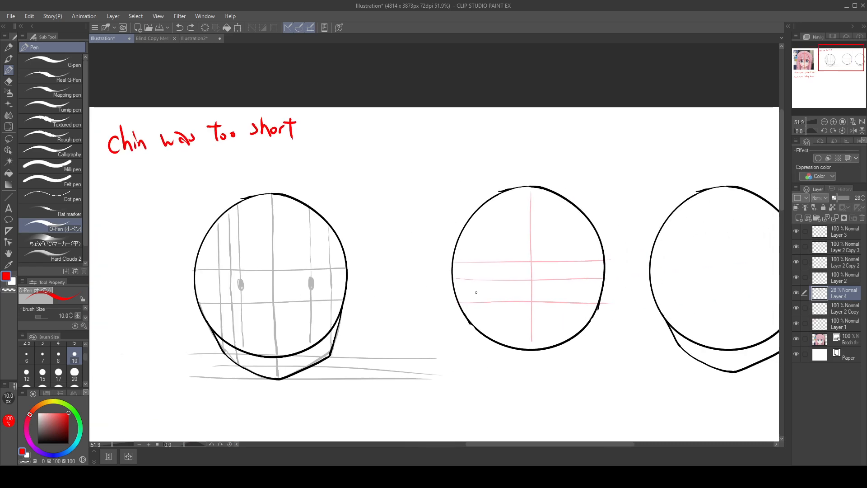
{"action": "left_click_drag", "start_coordinate": [457, 291], "coordinate": [619, 287]}
{"action": "left_click_drag", "start_coordinate": [667, 308], "coordinate": [531, 282]}
{"action": "left_click_drag", "start_coordinate": [570, 302], "coordinate": [608, 285]}
{"action": "left_click_drag", "start_coordinate": [512, 324], "coordinate": [607, 313]}
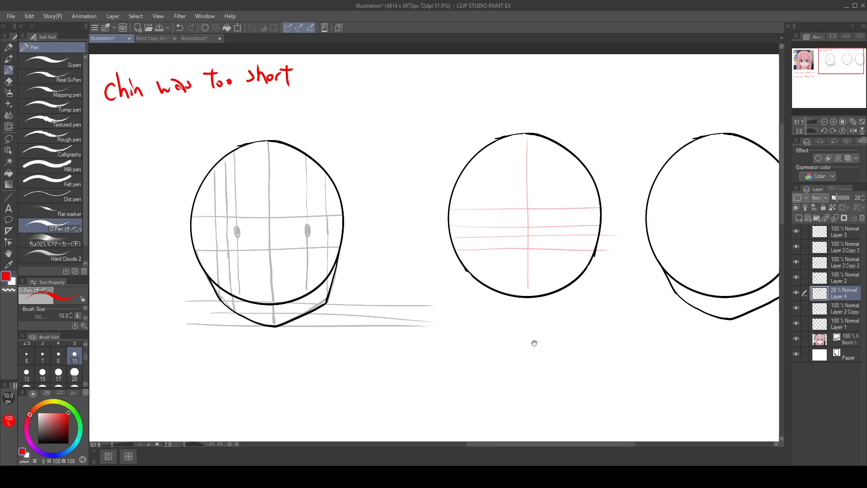
Step: Erase the ends of the red guides that extend past the middle circle's right edge
{"action": "left_click_drag", "start_coordinate": [534, 344], "coordinate": [711, 327]}
{"action": "left_click_drag", "start_coordinate": [508, 366], "coordinate": [718, 381]}
{"action": "left_click_drag", "start_coordinate": [455, 222], "coordinate": [171, 249]}
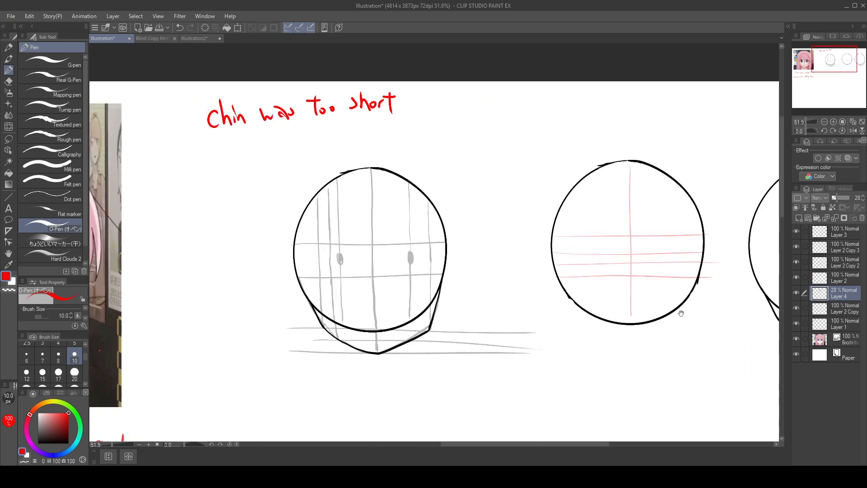
{"action": "left_click_drag", "start_coordinate": [681, 313], "coordinate": [449, 275]}
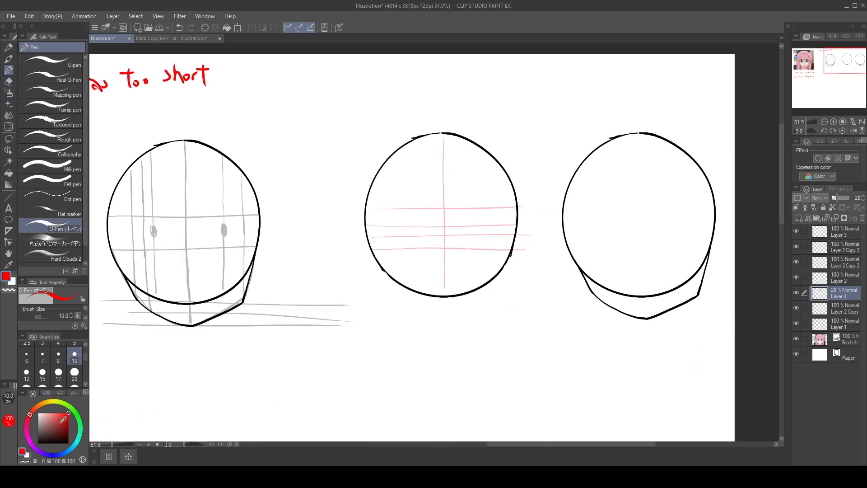
{"action": "key", "text": "e"}
{"action": "mouse_move", "coordinate": [528, 240]}
{"action": "left_mouse_down"}
{"action": "mouse_move", "coordinate": [517, 257]}
{"action": "mouse_move", "coordinate": [525, 240]}
{"action": "left_mouse_up"}
Step: Draw a short vertical red measuring line right of the middle circle, lasso it, and shift it closer to the circle
{"action": "key", "text": "p"}
{"action": "left_click_drag", "start_coordinate": [533, 209], "coordinate": [535, 231]}
{"action": "key", "text": "ctrl+z"}
{"action": "left_click_drag", "start_coordinate": [533, 208], "coordinate": [533, 238]}
{"action": "left_click", "coordinate": [11, 139]}
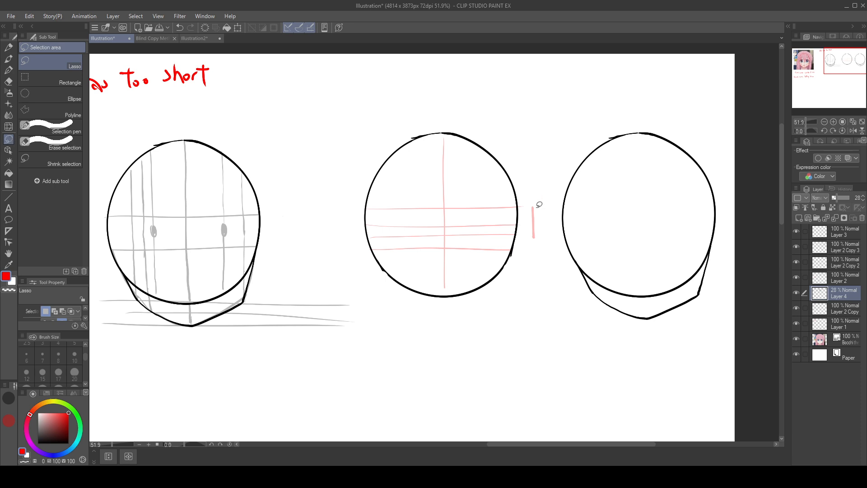
{"action": "mouse_move", "coordinate": [537, 192]}
{"action": "left_mouse_down"}
{"action": "mouse_move", "coordinate": [544, 240]}
{"action": "mouse_move", "coordinate": [539, 193]}
{"action": "left_mouse_up"}
{"action": "mouse_move", "coordinate": [538, 228]}
{"action": "left_mouse_down"}
{"action": "mouse_move", "coordinate": [449, 311]}
{"action": "mouse_move", "coordinate": [527, 244]}
{"action": "mouse_move", "coordinate": [536, 224]}
{"action": "left_mouse_up"}
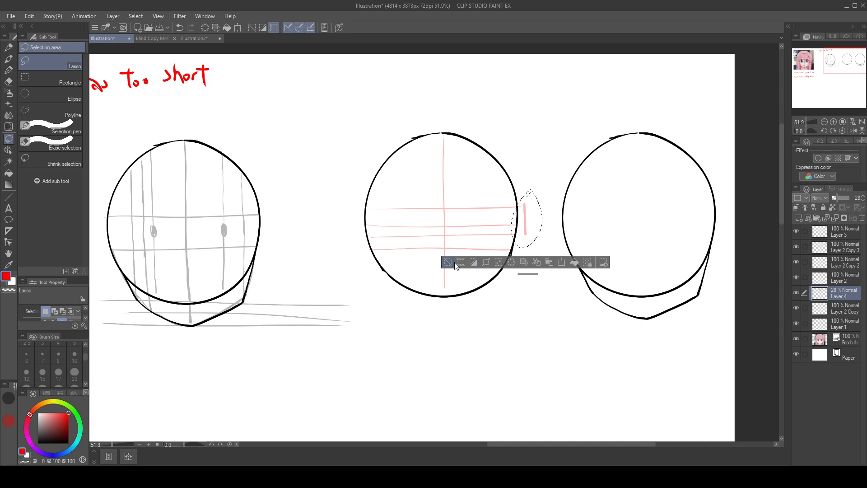
Step: Delete the short red measuring line beside the middle circle and clear the lasso selection
{"action": "left_click", "coordinate": [549, 262]}
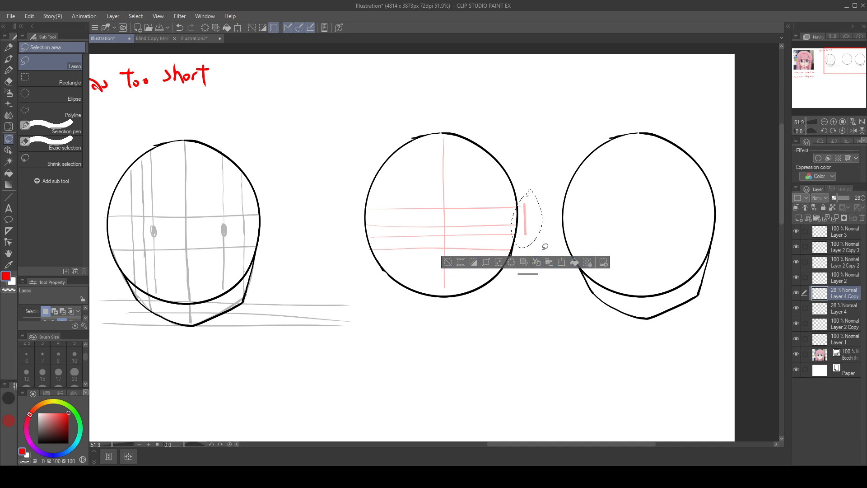
{"action": "key", "text": "ctrl+z"}
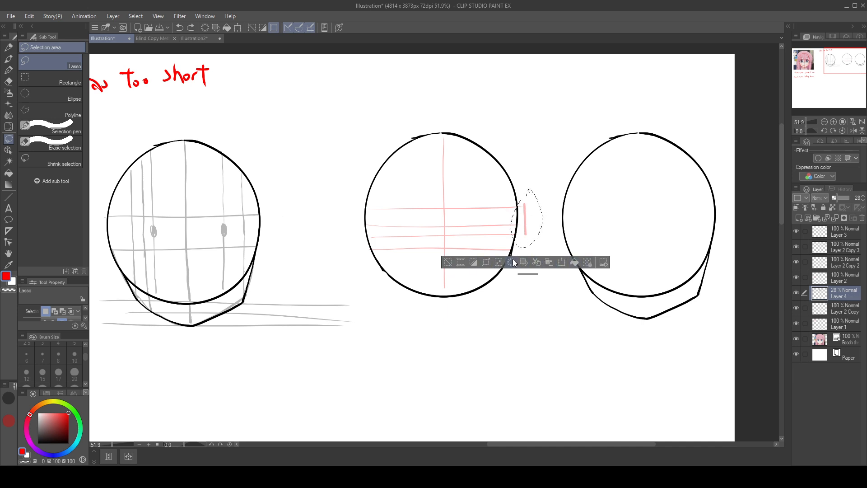
{"action": "left_click", "coordinate": [523, 262]}
{"action": "left_click", "coordinate": [455, 266]}
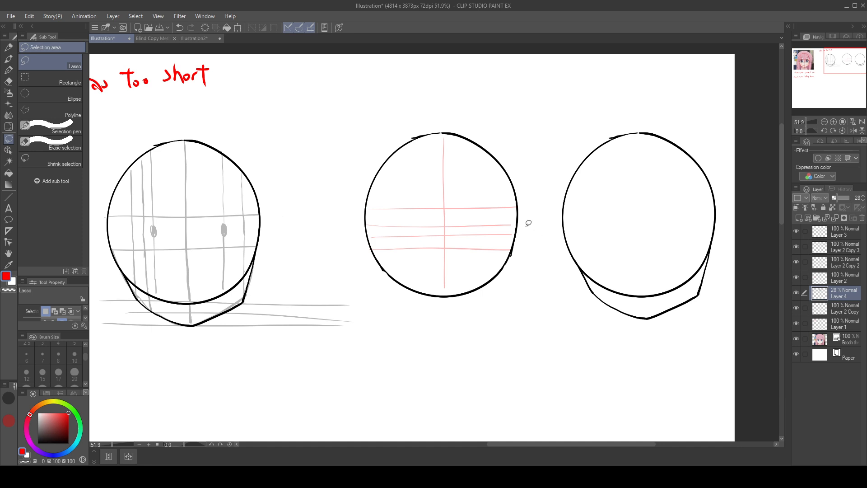
Step: Redraw the red measuring line beside the middle circle from the top to the third horizontal guide, and move it below the circle on the centre line
{"action": "key", "text": "p"}
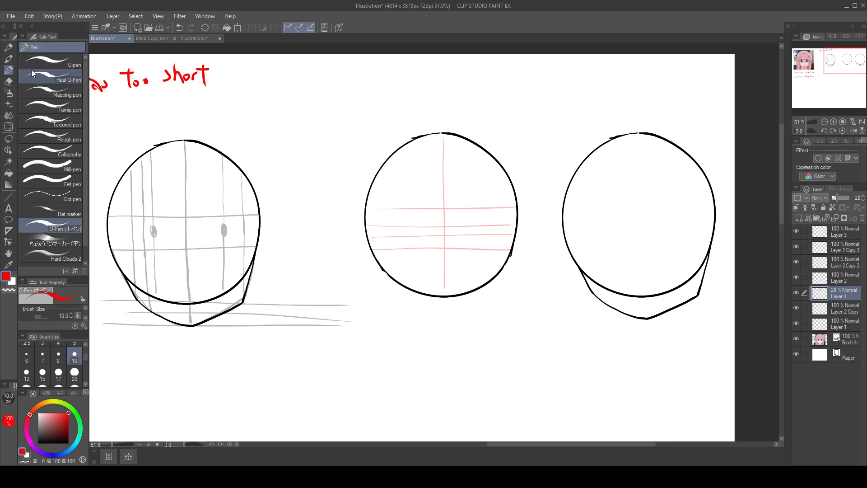
{"action": "left_click_drag", "start_coordinate": [524, 207], "coordinate": [526, 222]}
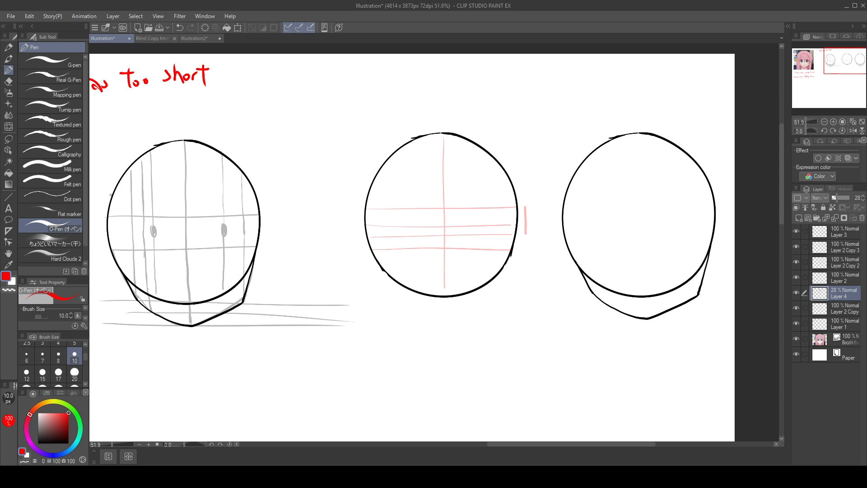
{"action": "key", "text": "m"}
{"action": "mouse_move", "coordinate": [541, 195]}
{"action": "left_mouse_down"}
{"action": "mouse_move", "coordinate": [536, 253]}
{"action": "mouse_move", "coordinate": [460, 310]}
{"action": "left_mouse_up"}
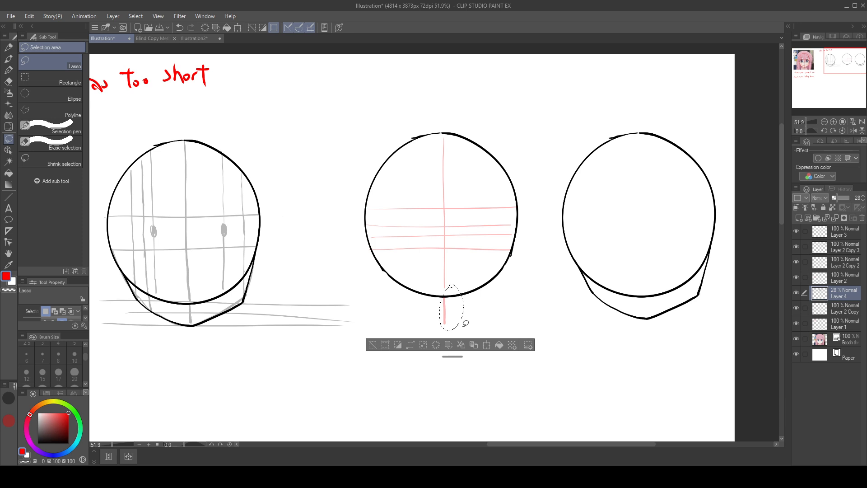
Step: Clear the lasso selection around the measuring line below the middle circle, including any stray selection made inside the circle
{"action": "left_click", "coordinate": [373, 345]}
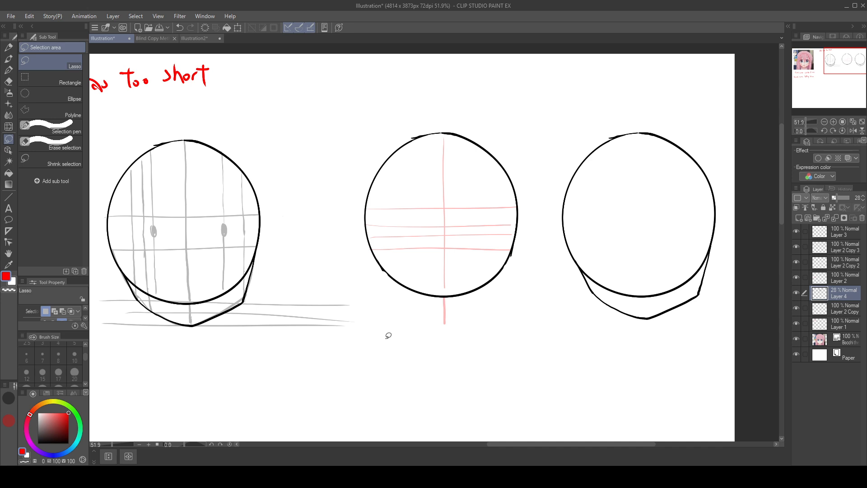
{"action": "mouse_move", "coordinate": [509, 337]}
{"action": "left_mouse_down"}
{"action": "mouse_move", "coordinate": [546, 336]}
{"action": "mouse_move", "coordinate": [582, 288]}
{"action": "mouse_move", "coordinate": [619, 264]}
{"action": "mouse_move", "coordinate": [599, 321]}
{"action": "mouse_move", "coordinate": [586, 274]}
{"action": "mouse_move", "coordinate": [472, 211]}
{"action": "mouse_move", "coordinate": [484, 211]}
{"action": "mouse_move", "coordinate": [558, 288]}
{"action": "left_mouse_up"}
{"action": "key", "text": "ctrl+z"}
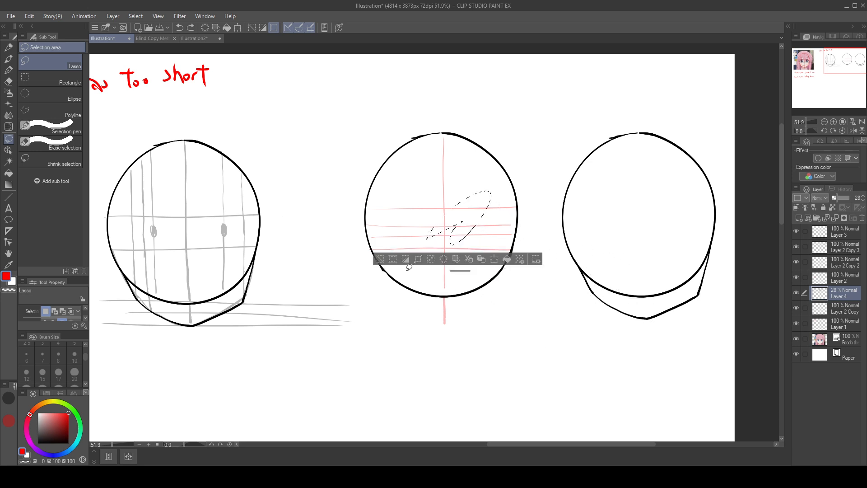
{"action": "left_click", "coordinate": [381, 258]}
{"action": "key", "text": "p"}
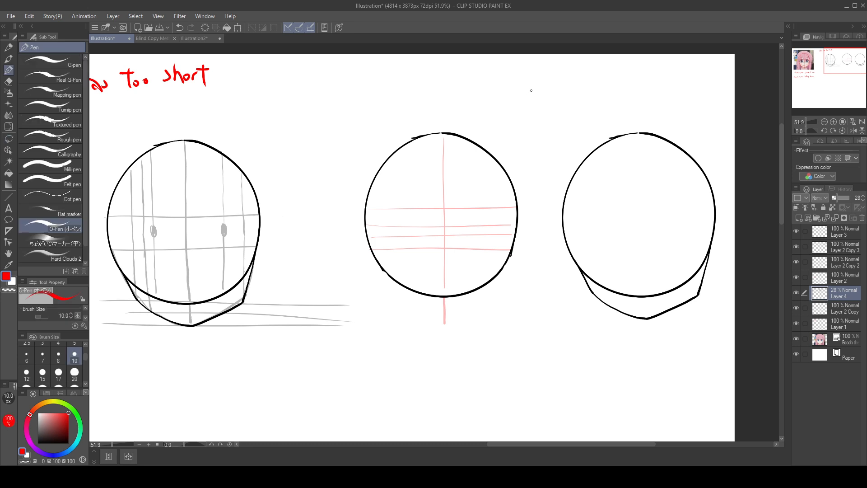
{"action": "key", "text": "m"}
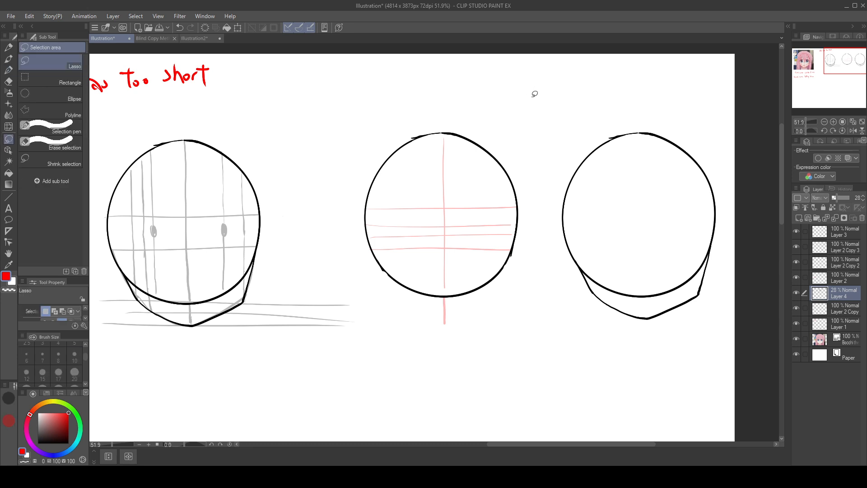
{"action": "key", "text": "e"}
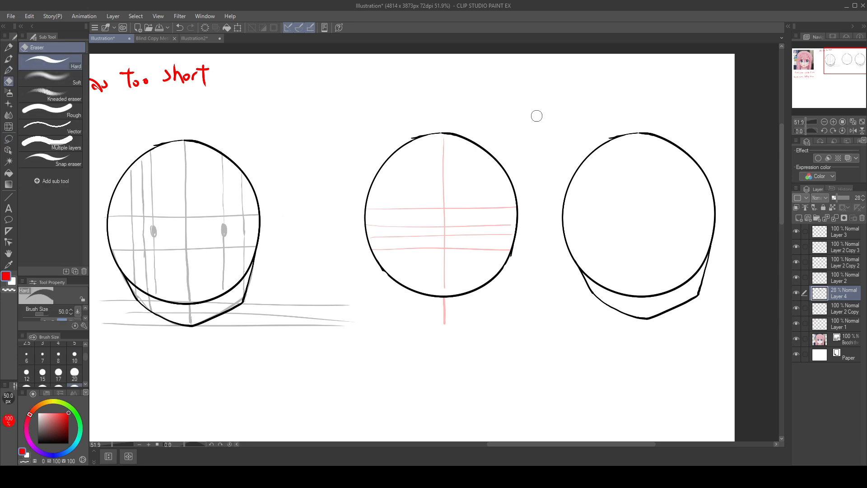
Step: Draw one vertical red pen guide on each side of the middle circle's centre line, roughly halfway to the edge, on Layer 4
{"action": "key", "text": "p"}
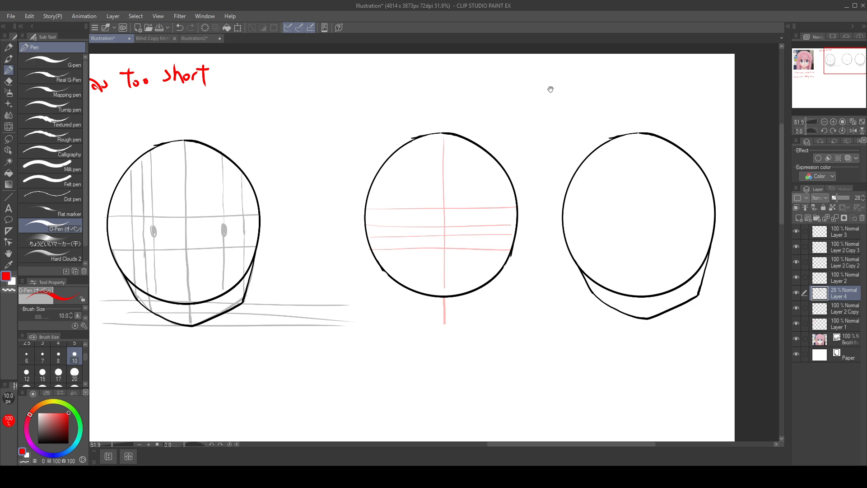
{"action": "left_click_drag", "start_coordinate": [551, 89], "coordinate": [536, 131]}
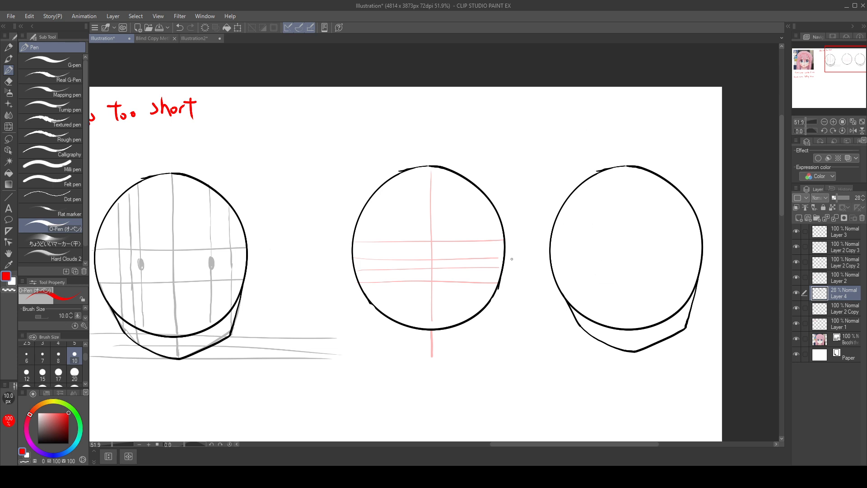
{"action": "scroll", "coordinate": [523, 251], "scroll_direction": "up", "scroll_amount": 1}
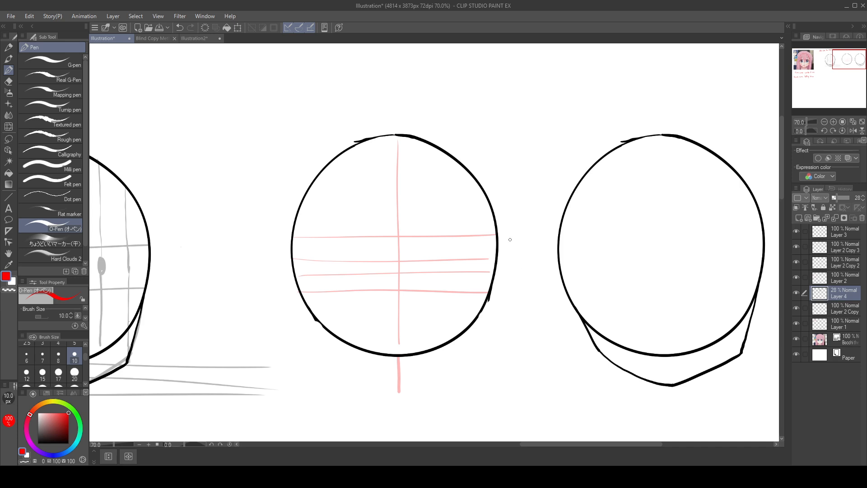
{"action": "mouse_move", "coordinate": [509, 236]}
{"action": "left_mouse_down"}
{"action": "mouse_move", "coordinate": [509, 272]}
{"action": "mouse_move", "coordinate": [540, 255]}
{"action": "mouse_move", "coordinate": [549, 234]}
{"action": "left_mouse_up"}
{"action": "key", "text": "ctrl+z"}
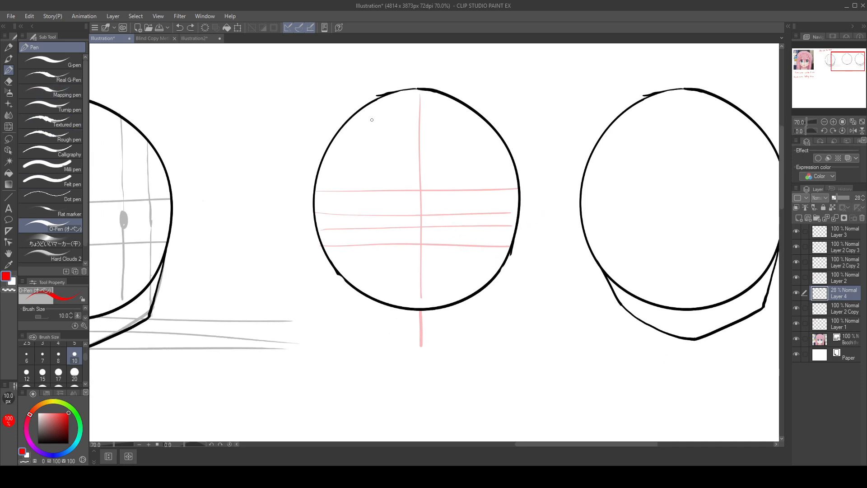
{"action": "mouse_move", "coordinate": [374, 105]}
{"action": "left_mouse_down"}
{"action": "mouse_move", "coordinate": [373, 250]}
{"action": "mouse_move", "coordinate": [376, 111]}
{"action": "mouse_move", "coordinate": [383, 252]}
{"action": "mouse_move", "coordinate": [374, 189]}
{"action": "mouse_move", "coordinate": [372, 297]}
{"action": "left_mouse_up"}
{"action": "key", "text": "ctrl+z"}
{"action": "key", "text": "ctrl+z"}
{"action": "left_click_drag", "start_coordinate": [474, 109], "coordinate": [474, 289]}
{"action": "key", "text": "ctrl+z"}
{"action": "left_click_drag", "start_coordinate": [468, 114], "coordinate": [468, 294]}
Step: Draw two outer vertical red guides in the middle circle, one near its left edge and one near its right edge
{"action": "left_click_drag", "start_coordinate": [352, 119], "coordinate": [348, 272]}
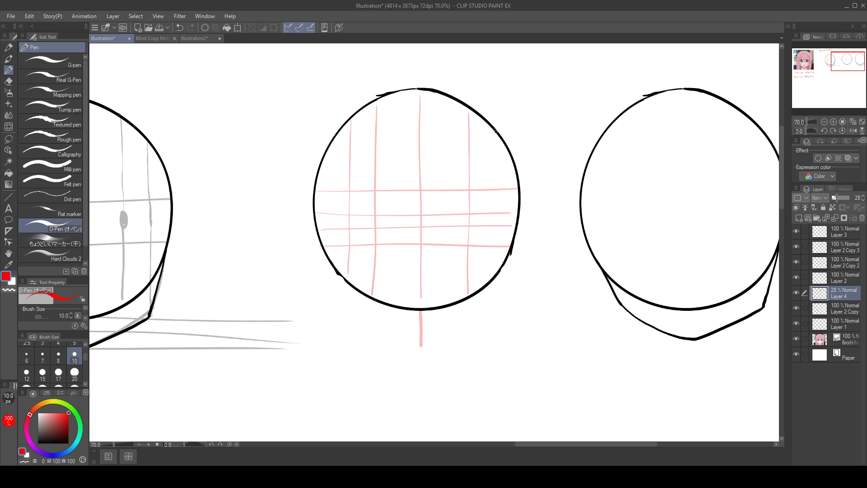
{"action": "left_click_drag", "start_coordinate": [495, 136], "coordinate": [491, 225]}
{"action": "key", "text": "ctrl+z"}
{"action": "left_click_drag", "start_coordinate": [496, 134], "coordinate": [496, 268]}
Step: Draw three horizontal red guides below the middle circle: at its bottom edge, at the measuring line's lower end, and halfway between
{"action": "left_click_drag", "start_coordinate": [474, 358], "coordinate": [592, 338]}
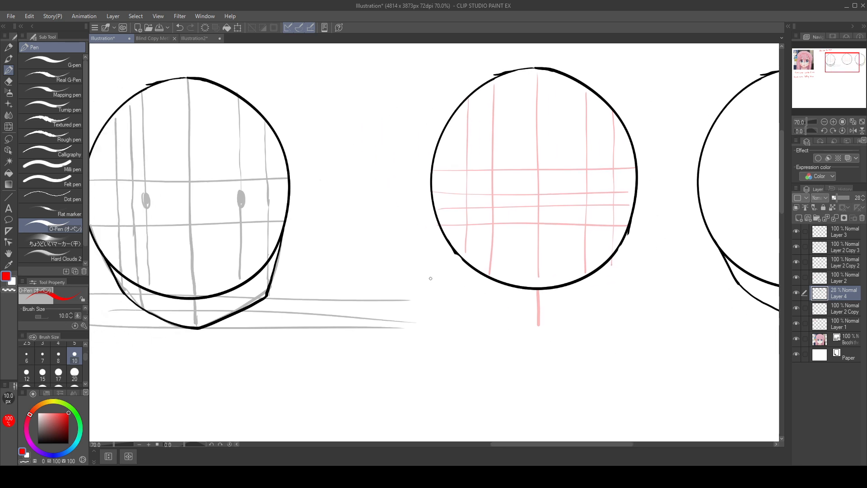
{"action": "left_click_drag", "start_coordinate": [430, 278], "coordinate": [680, 283]}
{"action": "key", "text": "ctrl+z"}
{"action": "left_click_drag", "start_coordinate": [427, 286], "coordinate": [676, 288]}
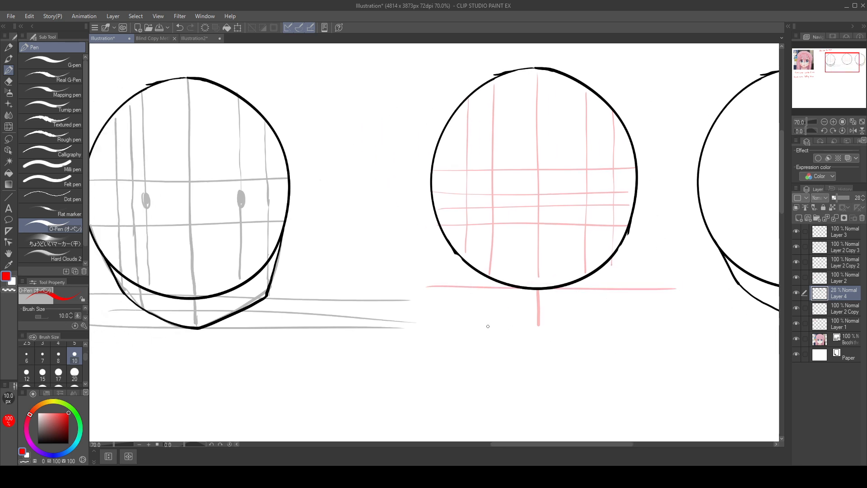
{"action": "left_click_drag", "start_coordinate": [415, 326], "coordinate": [682, 331]}
{"action": "left_click_drag", "start_coordinate": [442, 305], "coordinate": [705, 305]}
Step: Draw a vertical red guide between the two left guides, running from the circle's upper part to the middle chin guide
{"action": "left_click_drag", "start_coordinate": [645, 140], "coordinate": [586, 135]}
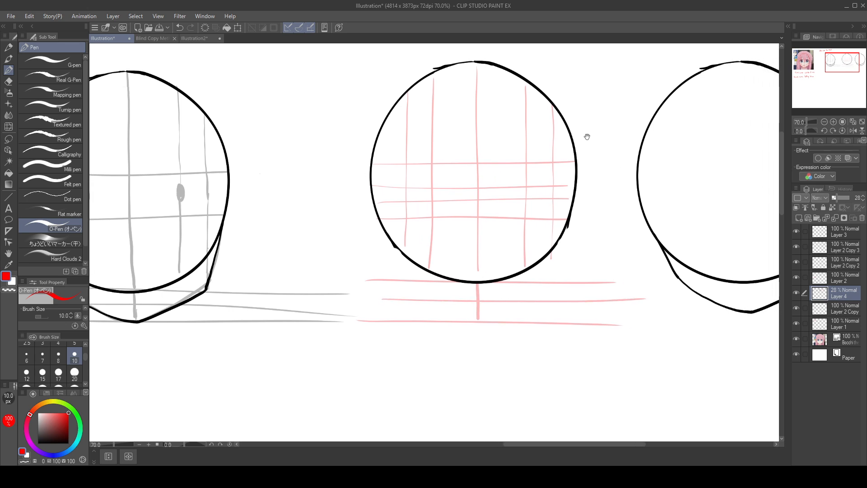
{"action": "left_click_drag", "start_coordinate": [422, 85], "coordinate": [421, 133]}
{"action": "left_click_drag", "start_coordinate": [419, 82], "coordinate": [420, 175]}
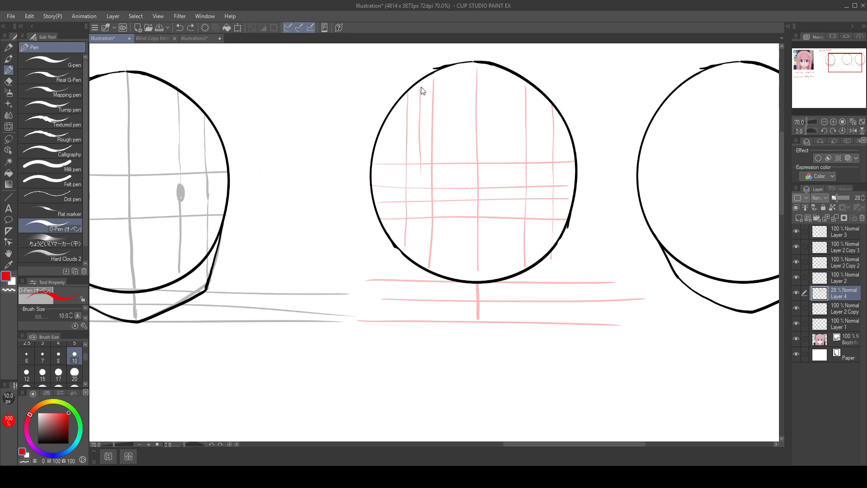
{"action": "key", "text": "ctrl+z"}
{"action": "left_click_drag", "start_coordinate": [421, 88], "coordinate": [421, 299]}
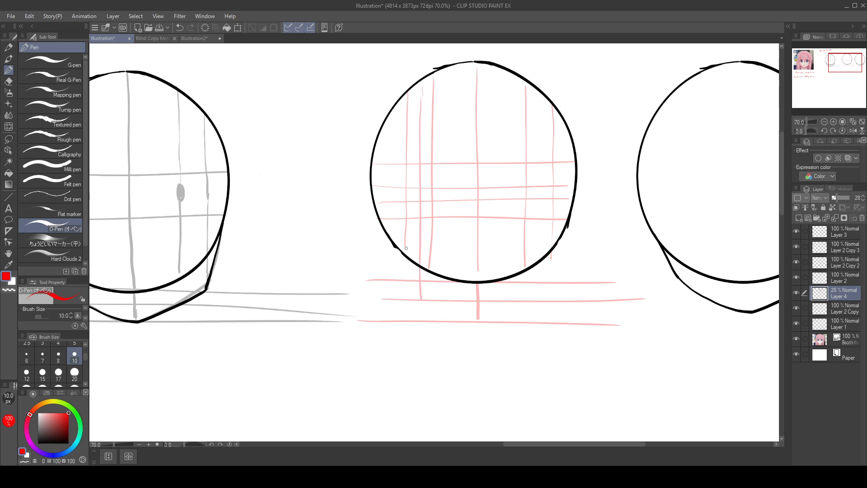
Step: Extend the outer left and outer right vertical guides down to the horizontal guide at the circle's bottom edge
{"action": "left_click_drag", "start_coordinate": [406, 249], "coordinate": [405, 279]}
{"action": "left_click_drag", "start_coordinate": [628, 353], "coordinate": [541, 338]}
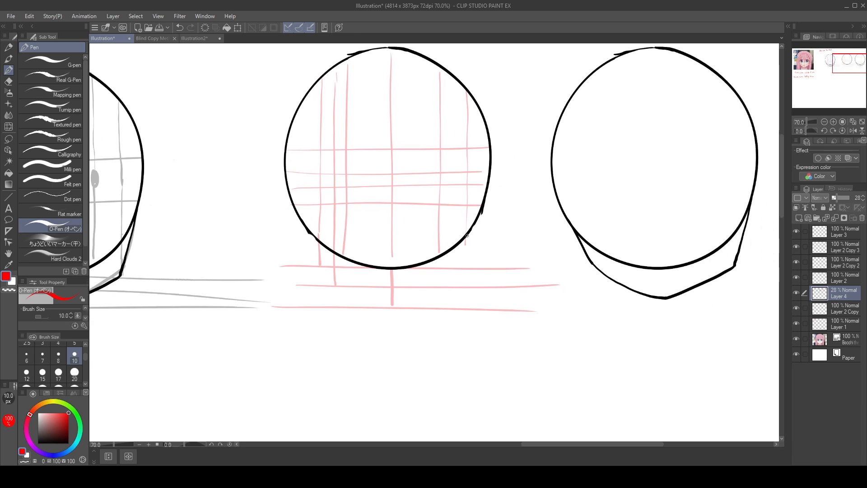
{"action": "left_click_drag", "start_coordinate": [466, 240], "coordinate": [466, 267]}
Step: Draw a red left jaw curve on Layer 2 Copy 2, from the middle circle's left edge down to the guides below it
{"action": "left_click", "coordinate": [855, 250]}
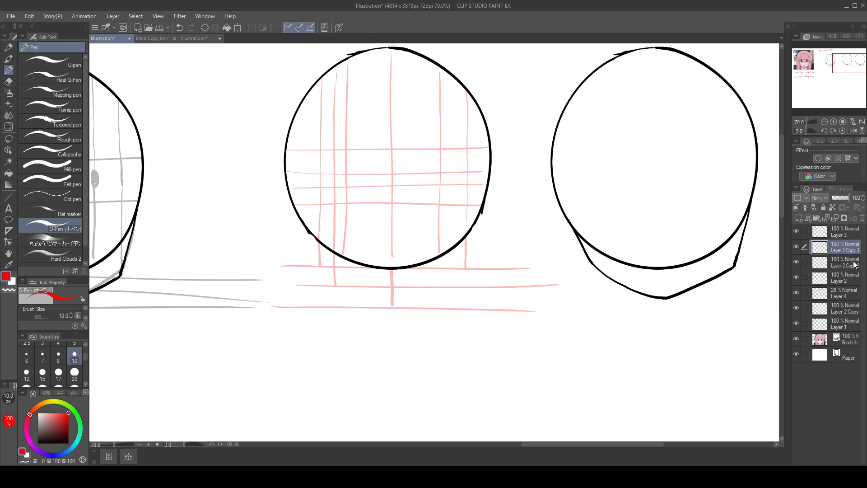
{"action": "mouse_move", "coordinate": [482, 181]}
{"action": "left_mouse_down"}
{"action": "mouse_move", "coordinate": [480, 215]}
{"action": "mouse_move", "coordinate": [498, 212]}
{"action": "left_mouse_up"}
{"action": "key", "text": "ctrl+z"}
{"action": "key", "text": "alt+bracketleft"}
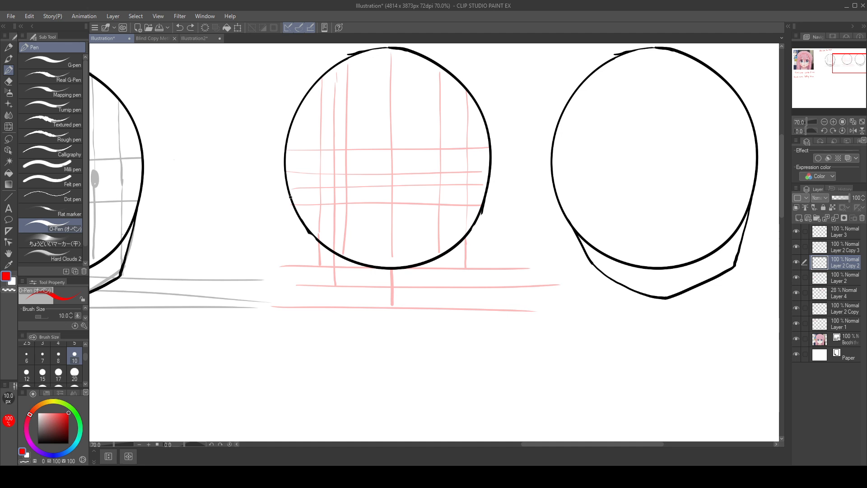
{"action": "mouse_move", "coordinate": [290, 197]}
{"action": "left_mouse_down"}
{"action": "mouse_move", "coordinate": [336, 285]}
{"action": "mouse_move", "coordinate": [320, 264]}
{"action": "mouse_move", "coordinate": [336, 285]}
{"action": "left_mouse_up"}
{"action": "key", "text": "ctrl+z"}
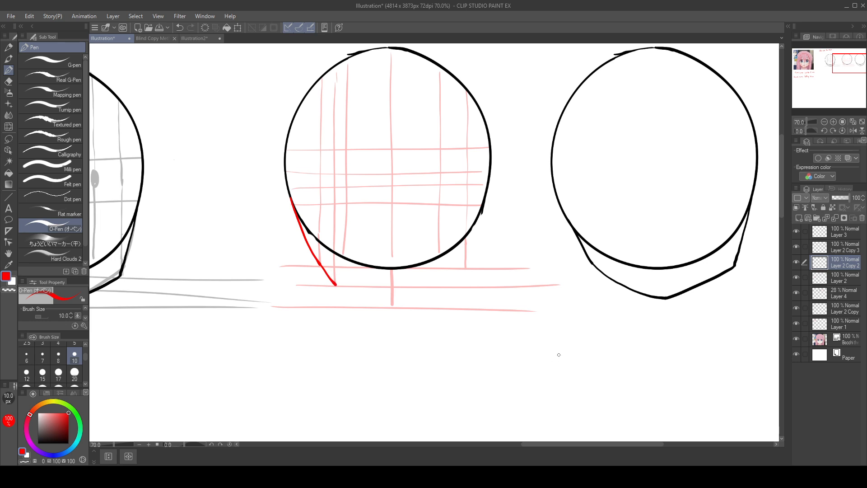
Step: Compare the left jaw curve with the traced jaw on the anime reference face, and return to the middle circle
{"action": "key", "text": "space"}
{"action": "left_click_drag", "start_coordinate": [559, 354], "coordinate": [778, 342]}
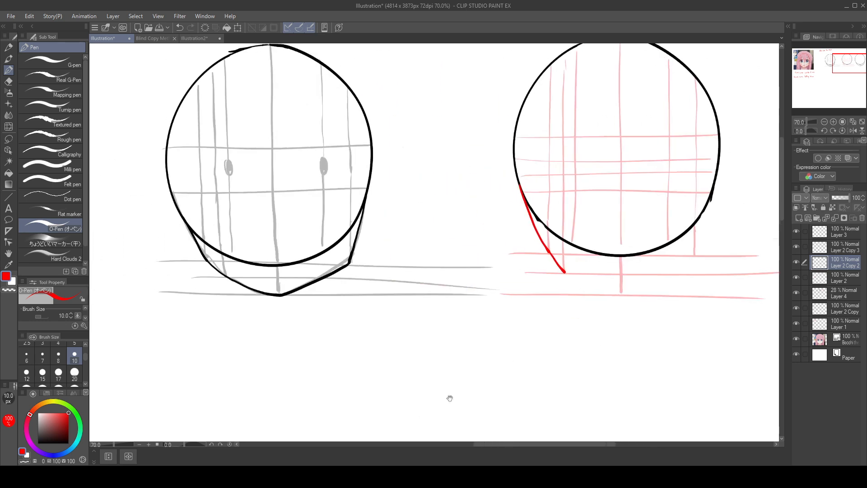
{"action": "left_click_drag", "start_coordinate": [216, 406], "coordinate": [731, 344]}
{"action": "left_click_drag", "start_coordinate": [426, 375], "coordinate": [610, 403]}
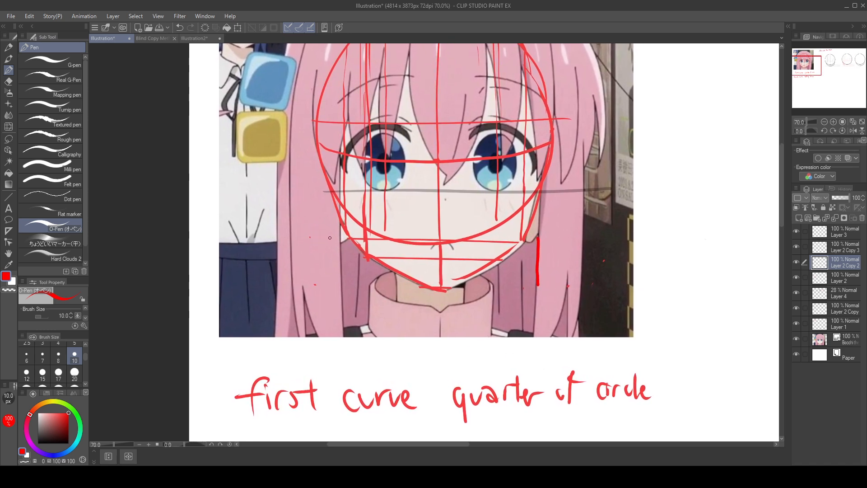
{"action": "mouse_move", "coordinate": [322, 283]}
{"action": "left_mouse_down"}
{"action": "mouse_move", "coordinate": [634, 292]}
{"action": "mouse_move", "coordinate": [343, 310]}
{"action": "left_mouse_up"}
{"action": "key", "text": "ctrl+z"}
{"action": "left_click_drag", "start_coordinate": [646, 388], "coordinate": [372, 368]}
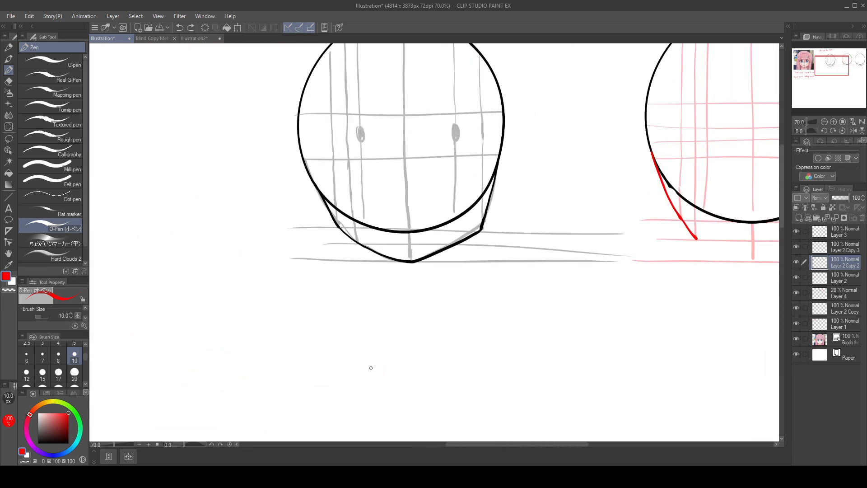
{"action": "left_click_drag", "start_coordinate": [575, 330], "coordinate": [298, 358]}
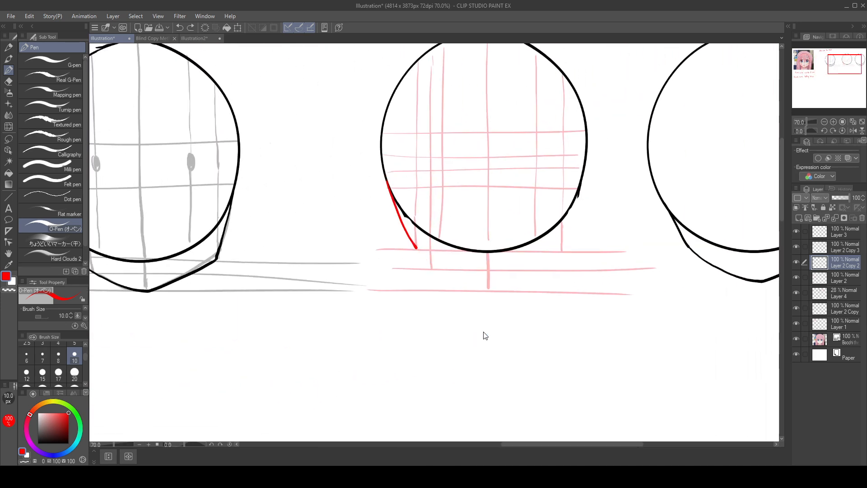
Step: Erase most of the middle horizontal guide below the circle on Layer 4
{"action": "left_click", "coordinate": [845, 308]}
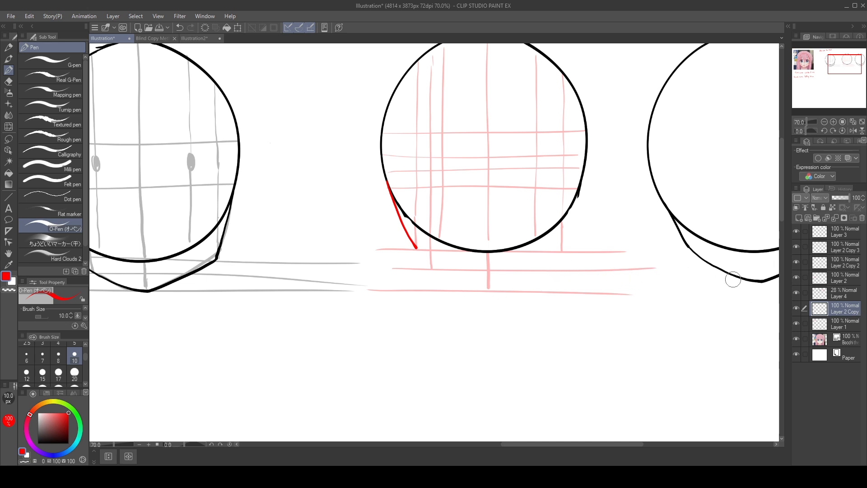
{"action": "left_click", "coordinate": [846, 293]}
{"action": "left_click_drag", "start_coordinate": [667, 271], "coordinate": [495, 269]}
{"action": "left_click_drag", "start_coordinate": [430, 273], "coordinate": [478, 273]}
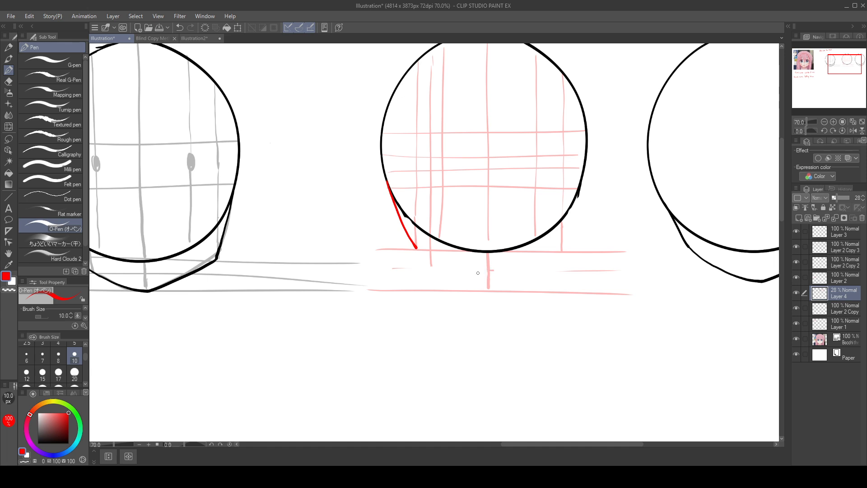
Step: Redraw the middle horizontal red guide halfway between the circle's bottom guide and the chin guide, undoing the uneven attempts
{"action": "left_click_drag", "start_coordinate": [387, 271], "coordinate": [643, 276]}
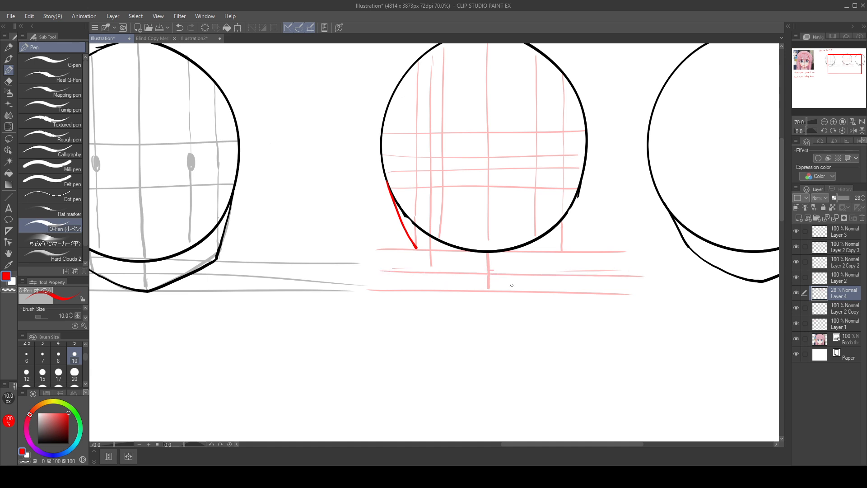
{"action": "key", "text": "ctrl+z"}
{"action": "left_click_drag", "start_coordinate": [382, 268], "coordinate": [664, 269]}
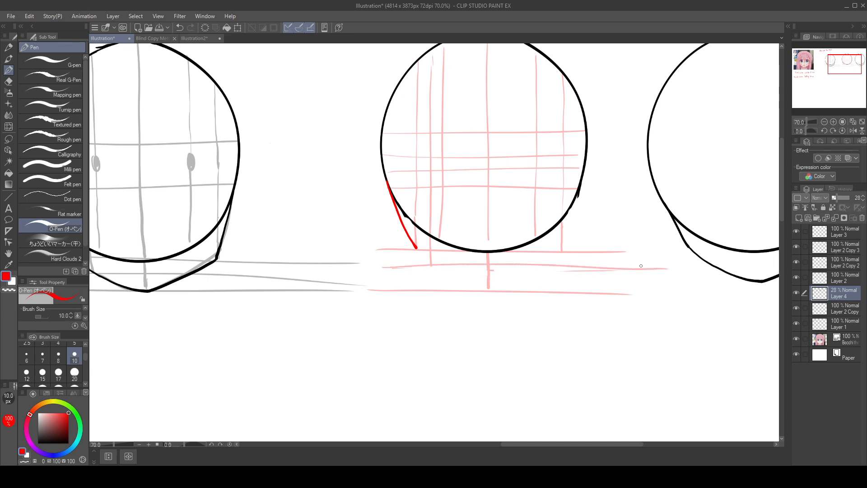
{"action": "key", "text": "ctrl+z"}
{"action": "left_click_drag", "start_coordinate": [376, 266], "coordinate": [660, 274]}
{"action": "key", "text": "ctrl+z"}
{"action": "key", "text": "ctrl+z"}
{"action": "mouse_move", "coordinate": [377, 267]}
{"action": "left_mouse_down"}
{"action": "mouse_move", "coordinate": [675, 272]}
{"action": "mouse_move", "coordinate": [491, 271]}
{"action": "mouse_move", "coordinate": [662, 273]}
{"action": "left_mouse_up"}
{"action": "key", "text": "ctrl+z"}
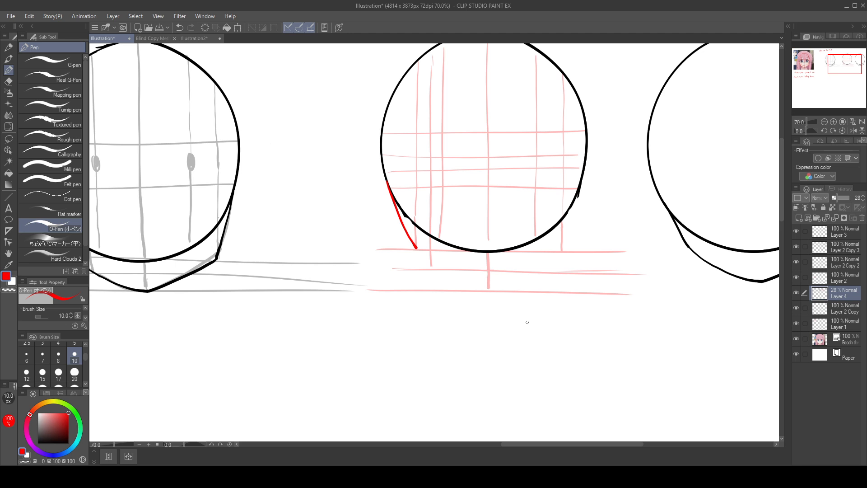
{"action": "left_click_drag", "start_coordinate": [576, 198], "coordinate": [486, 308]}
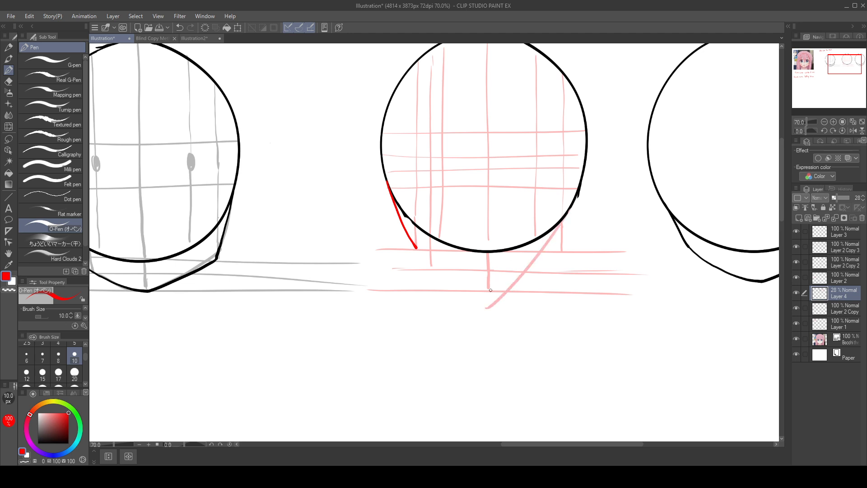
{"action": "key", "text": "ctrl+z"}
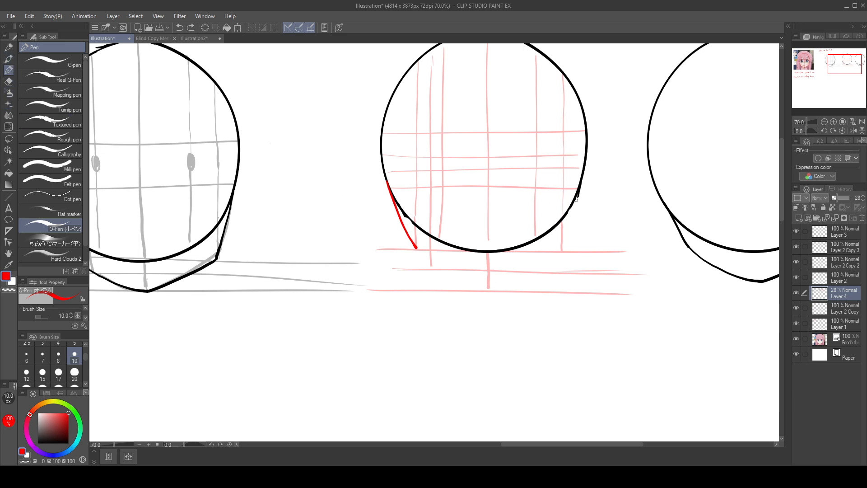
{"action": "left_click_drag", "start_coordinate": [580, 191], "coordinate": [565, 251]}
{"action": "key", "text": "ctrl+z"}
Step: Draw the red right jaw curve on Layer 2 Copy 2, starting where the lowest inner guide meets the circle's right edge
{"action": "left_click", "coordinate": [851, 246]}
{"action": "left_click", "coordinate": [849, 261]}
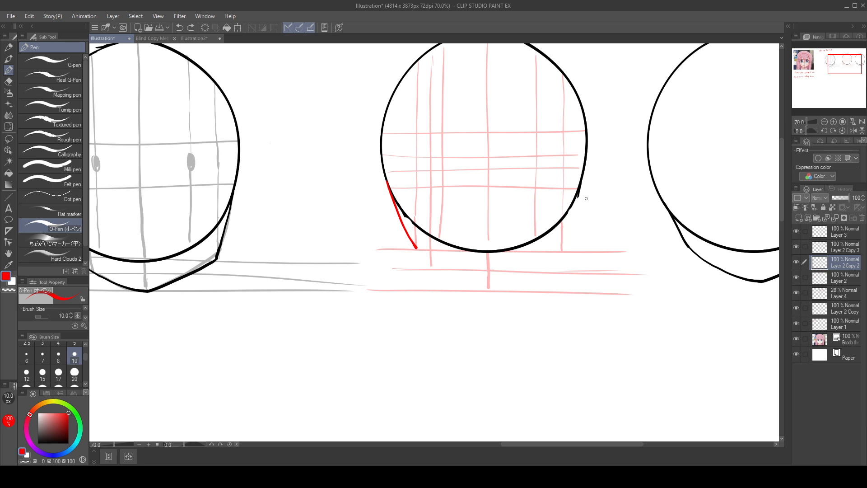
{"action": "left_click_drag", "start_coordinate": [579, 191], "coordinate": [565, 249]}
{"action": "key", "text": "ctrl+z"}
{"action": "mouse_move", "coordinate": [582, 181]}
{"action": "left_mouse_down"}
{"action": "mouse_move", "coordinate": [562, 250]}
{"action": "mouse_move", "coordinate": [500, 291]}
{"action": "left_mouse_up"}
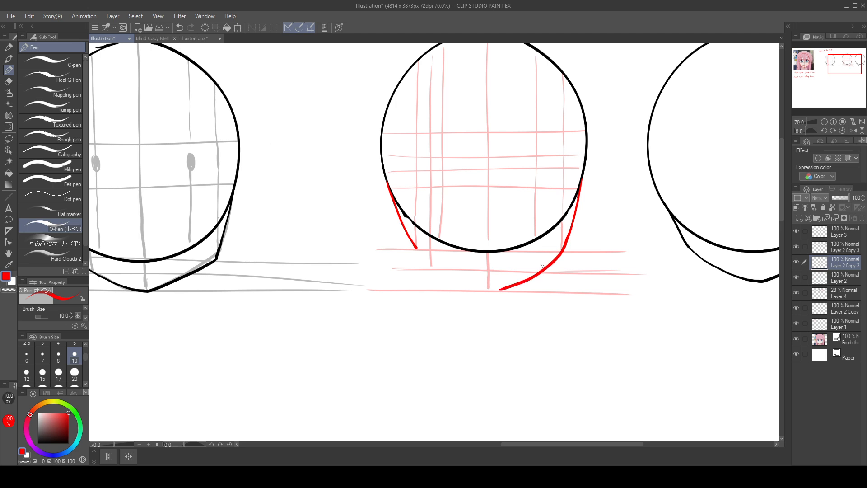
Step: Redraw the right jaw's lower segment as a nearly straight red line from the jaw corner to the measuring line's lower end
{"action": "key", "text": "ctrl+z"}
{"action": "left_click_drag", "start_coordinate": [563, 251], "coordinate": [490, 290]}
{"action": "key", "text": "ctrl+z"}
{"action": "left_click_drag", "start_coordinate": [563, 250], "coordinate": [484, 290]}
{"action": "key", "text": "ctrl+z"}
{"action": "left_click_drag", "start_coordinate": [563, 251], "coordinate": [487, 285]}
{"action": "key", "text": "ctrl+z"}
{"action": "left_click_drag", "start_coordinate": [563, 248], "coordinate": [491, 289]}
{"action": "key", "text": "ctrl+z"}
{"action": "left_click_drag", "start_coordinate": [564, 247], "coordinate": [485, 287]}
{"action": "key", "text": "ctrl+z"}
{"action": "left_click_drag", "start_coordinate": [564, 248], "coordinate": [487, 287]}
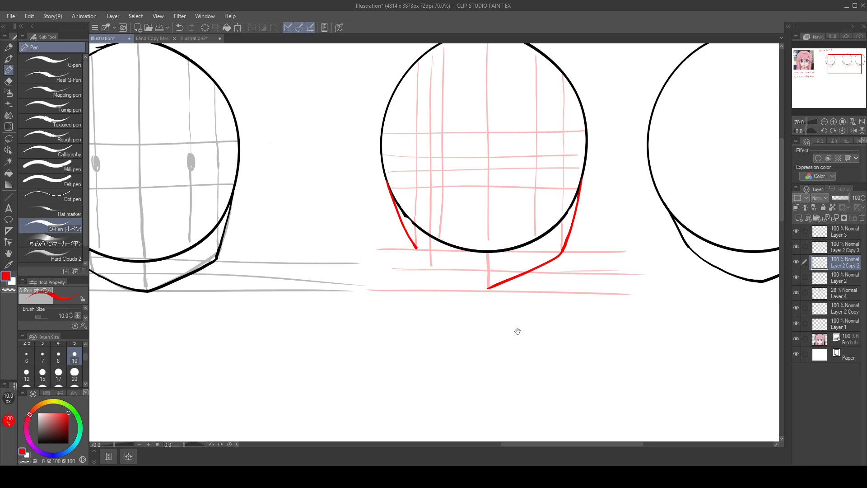
Step: Check the right jaw's corner-to-chin line against the anime reference face with a temporary trace, and undo the trace
{"action": "left_click_drag", "start_coordinate": [127, 394], "coordinate": [515, 327]}
{"action": "mouse_move", "coordinate": [209, 365]}
{"action": "left_mouse_down"}
{"action": "mouse_move", "coordinate": [478, 317]}
{"action": "mouse_move", "coordinate": [504, 339]}
{"action": "left_mouse_up"}
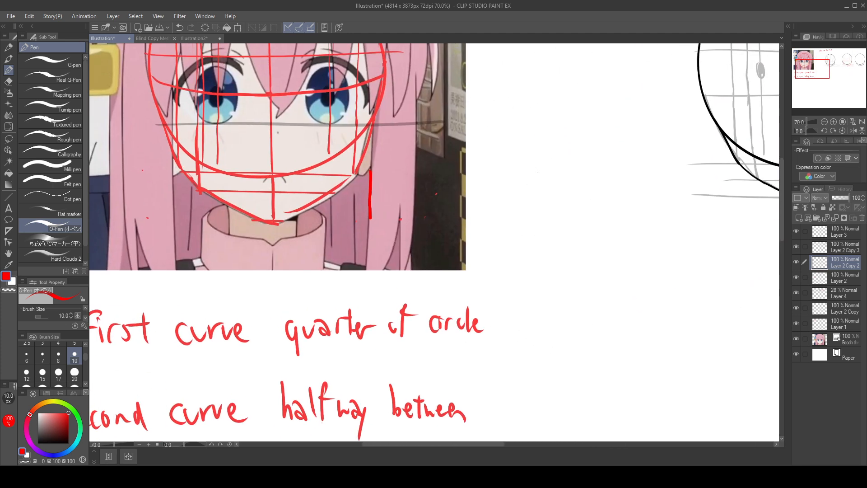
{"action": "mouse_move", "coordinate": [358, 170]}
{"action": "left_mouse_down"}
{"action": "mouse_move", "coordinate": [328, 196]}
{"action": "mouse_move", "coordinate": [264, 223]}
{"action": "left_mouse_up"}
{"action": "key", "text": "ctrl+z"}
{"action": "scroll", "coordinate": [499, 325], "scroll_direction": "right", "scroll_amount": 10}
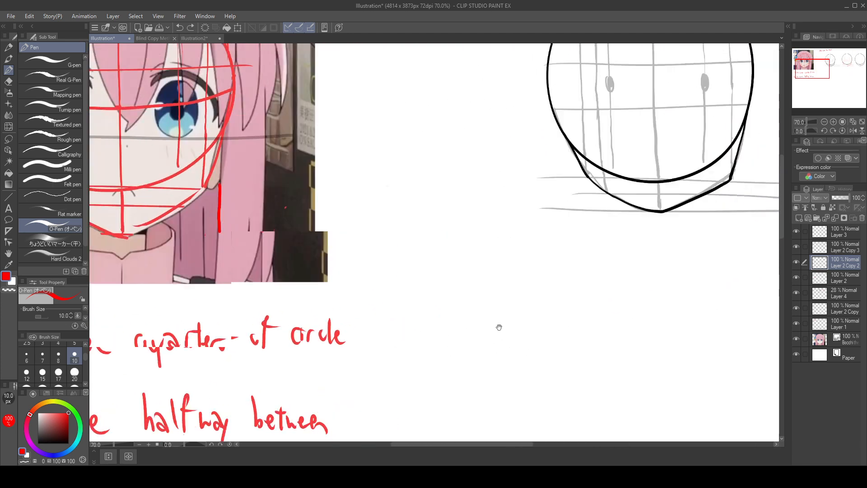
Step: Redraw the red line from the right jaw corner to the chin at the measuring line's lower end, undoing the uneven strokes
{"action": "key", "text": "ctrl+z"}
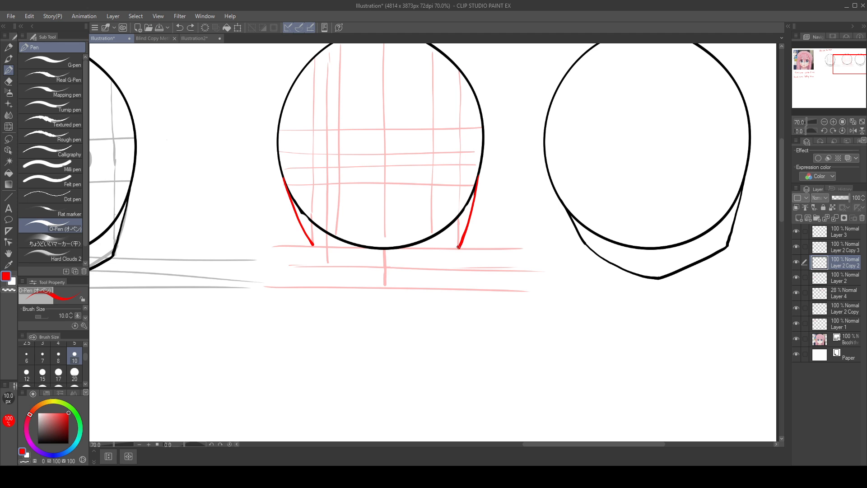
{"action": "left_click_drag", "start_coordinate": [458, 247], "coordinate": [388, 284]}
{"action": "key", "text": "ctrl+z"}
{"action": "left_click_drag", "start_coordinate": [460, 247], "coordinate": [407, 282]}
{"action": "key", "text": "ctrl+z"}
{"action": "left_click_drag", "start_coordinate": [459, 246], "coordinate": [384, 288]}
Step: Draw the left jaw's lower segment as a rounded red curve meeting the right jaw line at the chin point, undoing rough attempts
{"action": "mouse_move", "coordinate": [312, 243]}
{"action": "left_mouse_down"}
{"action": "mouse_move", "coordinate": [328, 264]}
{"action": "mouse_move", "coordinate": [310, 241]}
{"action": "mouse_move", "coordinate": [336, 268]}
{"action": "mouse_move", "coordinate": [387, 286]}
{"action": "left_mouse_up"}
{"action": "key", "text": "ctrl+z"}
{"action": "key", "text": "ctrl+z"}
{"action": "key", "text": "ctrl+z"}
{"action": "left_click_drag", "start_coordinate": [325, 259], "coordinate": [330, 265]}
{"action": "key", "text": "ctrl+z"}
{"action": "left_click_drag", "start_coordinate": [329, 264], "coordinate": [379, 289]}
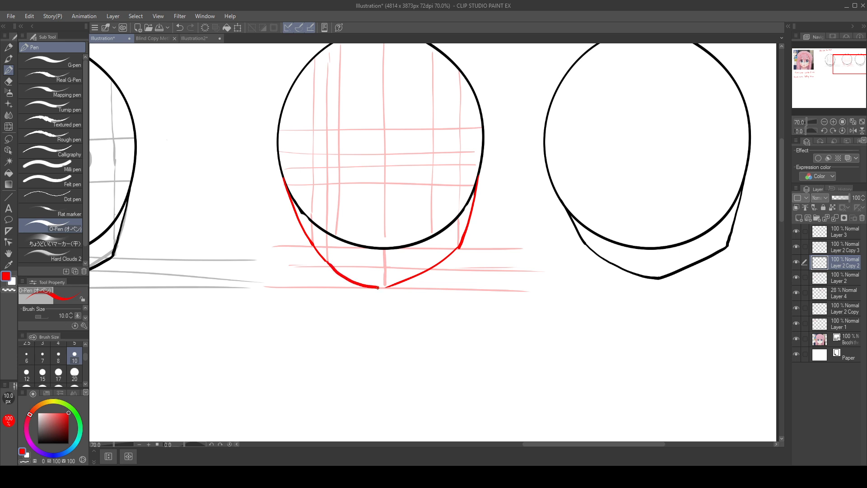
{"action": "key", "text": "ctrl+z"}
{"action": "left_click_drag", "start_coordinate": [328, 263], "coordinate": [386, 287]}
Step: Hide Layer 1 and Layer 2 Copy, check the left jaw on the reference face with a temporary trace, and undo the trace
{"action": "mouse_move", "coordinate": [622, 307]}
{"action": "left_mouse_down"}
{"action": "mouse_move", "coordinate": [640, 327]}
{"action": "mouse_move", "coordinate": [665, 331]}
{"action": "left_mouse_up"}
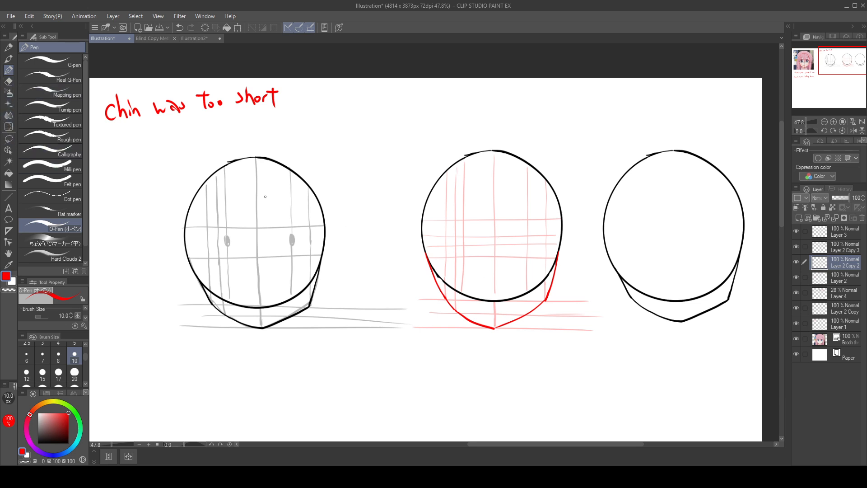
{"action": "left_click_drag", "start_coordinate": [263, 275], "coordinate": [452, 194]}
{"action": "left_click_drag", "start_coordinate": [321, 294], "coordinate": [569, 303]}
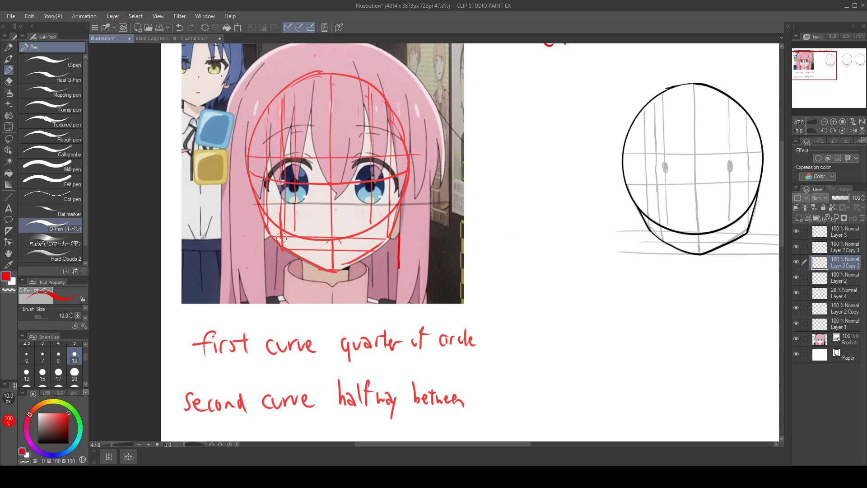
{"action": "left_click", "coordinate": [796, 321]}
{"action": "left_click", "coordinate": [800, 306]}
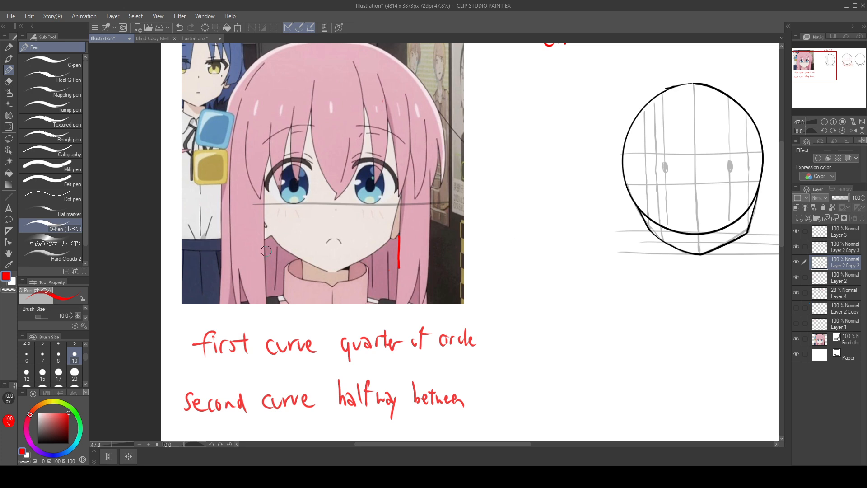
{"action": "left_click_drag", "start_coordinate": [273, 236], "coordinate": [326, 272]}
{"action": "key", "text": "ctrl+z"}
{"action": "key", "text": "ctrl+z"}
{"action": "mouse_move", "coordinate": [615, 363]}
{"action": "left_mouse_down"}
{"action": "mouse_move", "coordinate": [511, 351]}
{"action": "mouse_move", "coordinate": [296, 352]}
{"action": "left_mouse_up"}
{"action": "left_click_drag", "start_coordinate": [747, 326], "coordinate": [489, 368]}
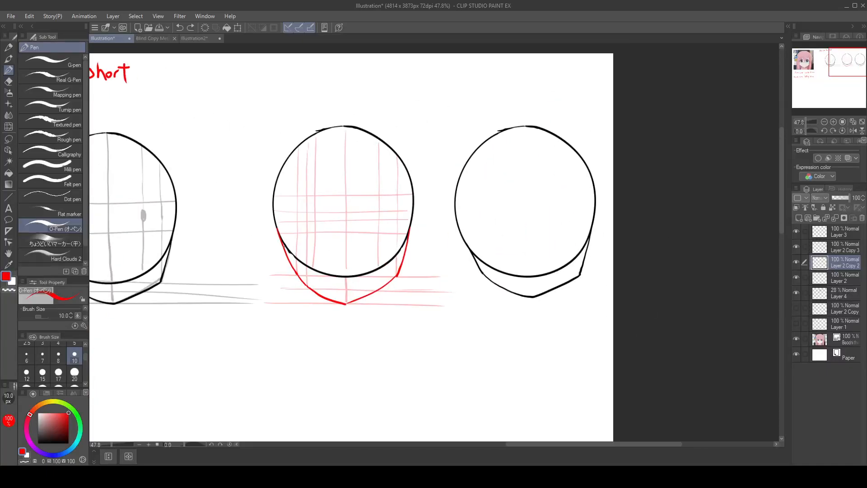
Step: Try redrawing the middle head's left jaw as one continuous red curve down to the chin, and undo it
{"action": "mouse_move", "coordinate": [283, 242]}
{"action": "left_mouse_down"}
{"action": "mouse_move", "coordinate": [308, 287]}
{"action": "mouse_move", "coordinate": [346, 304]}
{"action": "left_mouse_up"}
{"action": "key", "text": "ctrl+z"}
{"action": "key", "text": "ctrl+z"}
{"action": "left_click_drag", "start_coordinate": [539, 320], "coordinate": [627, 312]}
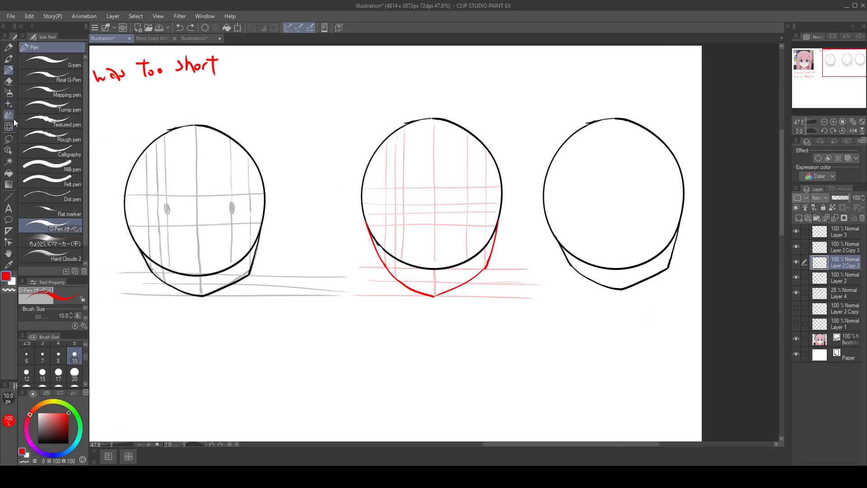
Step: Show Layer 1 and Layer 2 Copy again, lasso the middle head on Layer 2 Copy 2, and move it onto the reference face
{"action": "left_click", "coordinate": [797, 308]}
{"action": "left_click", "coordinate": [9, 139]}
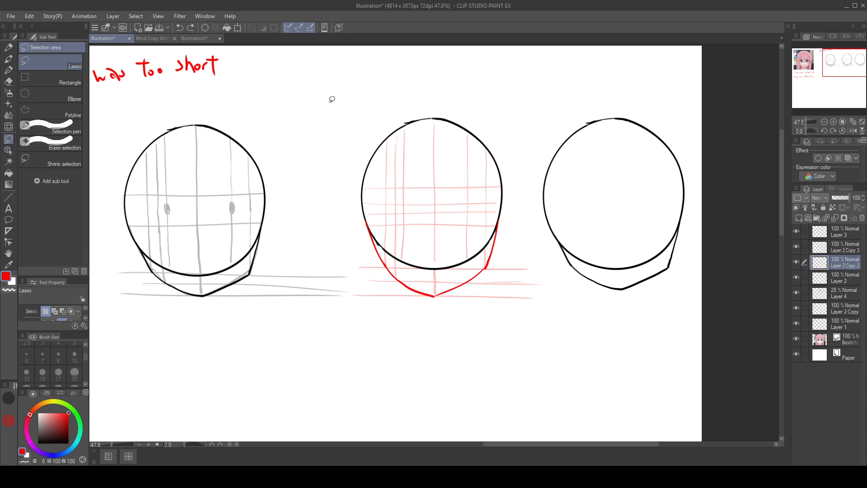
{"action": "mouse_move", "coordinate": [435, 73]}
{"action": "left_mouse_down"}
{"action": "mouse_move", "coordinate": [430, 330]}
{"action": "mouse_move", "coordinate": [439, 86]}
{"action": "left_mouse_up"}
{"action": "left_click_drag", "start_coordinate": [432, 212], "coordinate": [226, 203]}
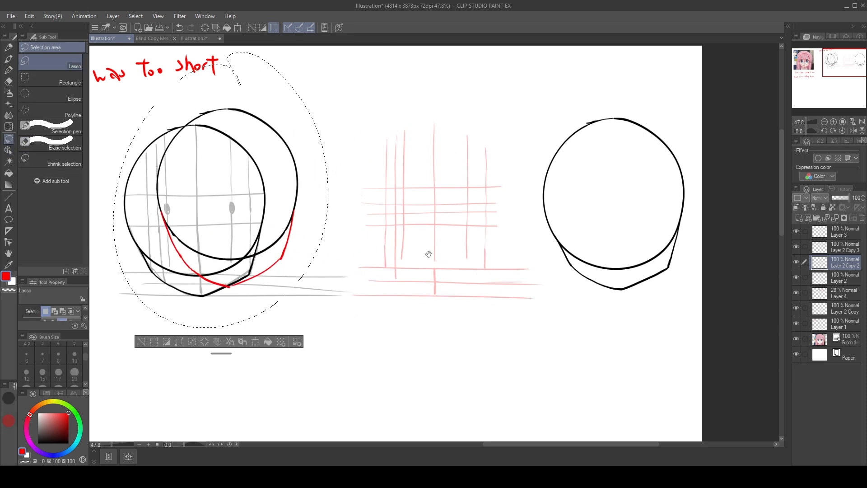
{"action": "left_click_drag", "start_coordinate": [429, 253], "coordinate": [726, 259]}
{"action": "left_click_drag", "start_coordinate": [547, 200], "coordinate": [209, 228]}
{"action": "left_click_drag", "start_coordinate": [367, 210], "coordinate": [519, 248]}
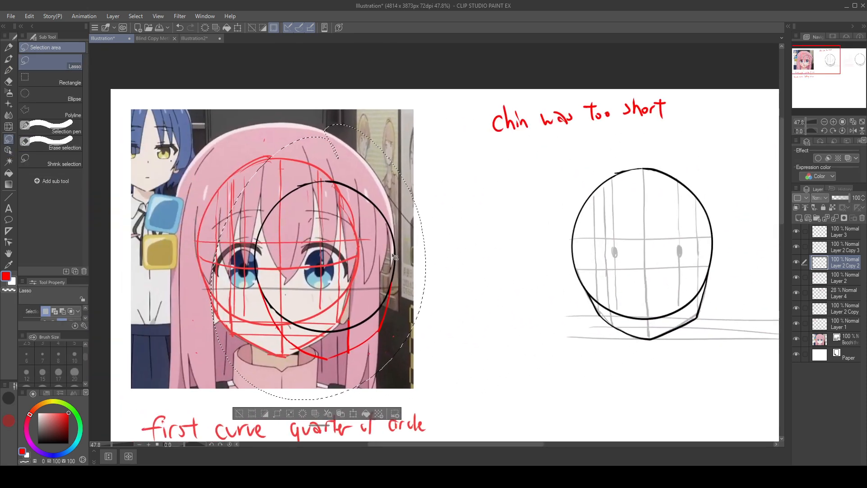
{"action": "left_click_drag", "start_coordinate": [397, 254], "coordinate": [345, 237]}
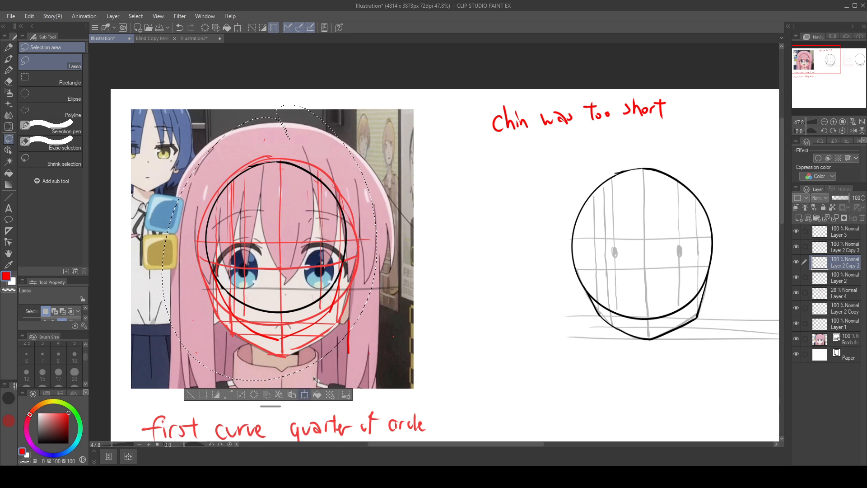
Step: Scale up and reposition the selected head so its circle matches the red circle traced on the reference face
{"action": "key", "text": "ctrl+t"}
{"action": "left_click_drag", "start_coordinate": [378, 104], "coordinate": [414, 67]}
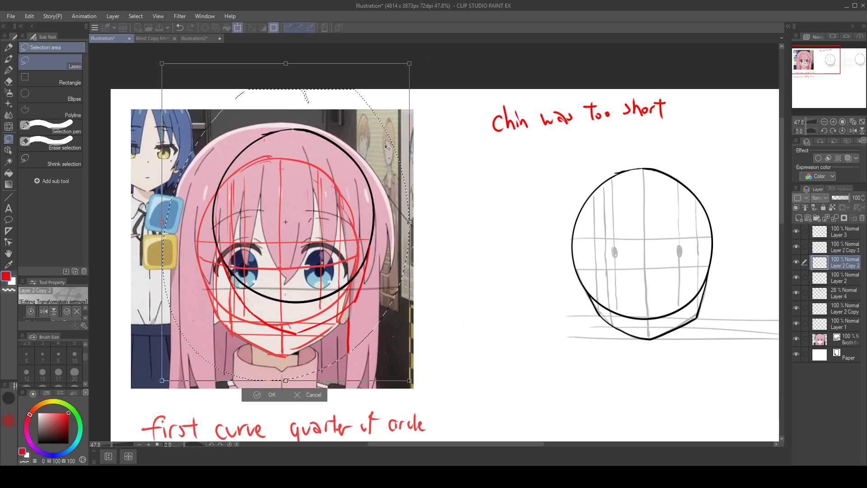
{"action": "left_click_drag", "start_coordinate": [386, 148], "coordinate": [367, 177]}
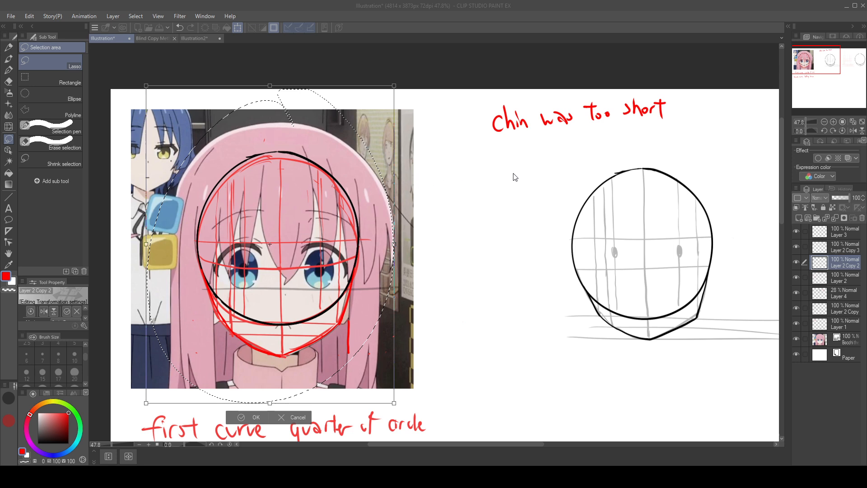
{"action": "key", "text": "Return"}
Step: Lower the opacity of Layer 1 to 46% and Layer 2 Copy to 41%, and restore Layer 2 Copy 2 to 100%
{"action": "mouse_move", "coordinate": [846, 197]}
{"action": "left_mouse_down"}
{"action": "mouse_move", "coordinate": [838, 194]}
{"action": "mouse_move", "coordinate": [855, 194]}
{"action": "mouse_move", "coordinate": [839, 199]}
{"action": "left_mouse_up"}
{"action": "left_click", "coordinate": [844, 324]}
{"action": "left_click", "coordinate": [851, 305]}
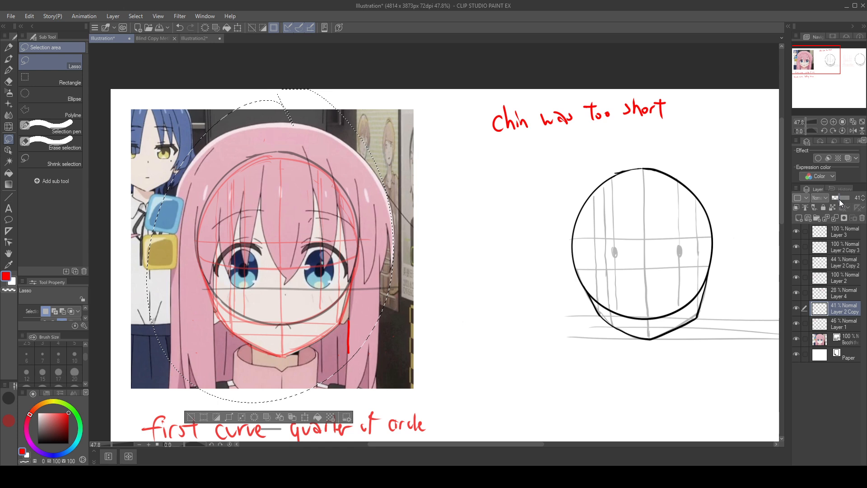
{"action": "left_click", "coordinate": [844, 263]}
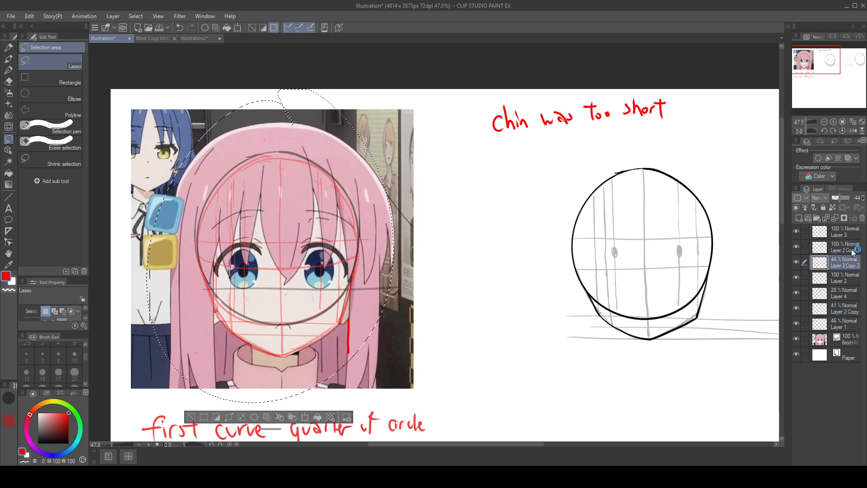
{"action": "left_click_drag", "start_coordinate": [844, 198], "coordinate": [858, 198]}
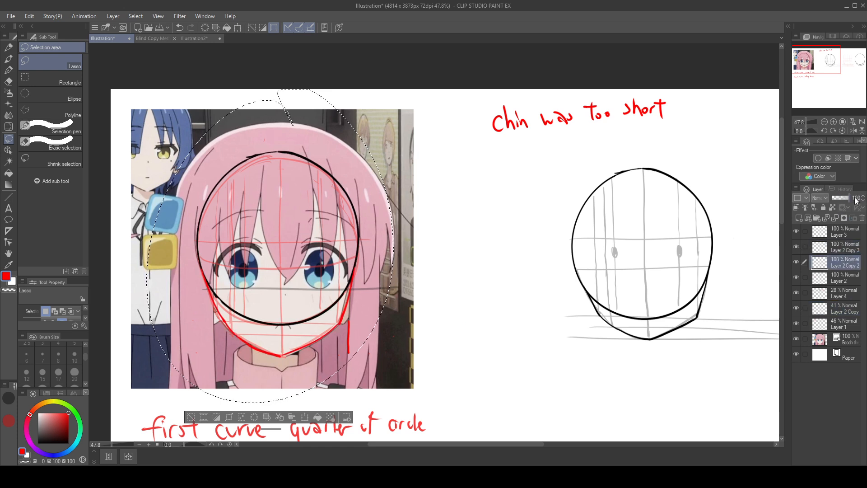
Step: Hide Layer 1 and Layer 2 Copy, and nudge the overlaid head slightly on the reference face
{"action": "left_click", "coordinate": [804, 324]}
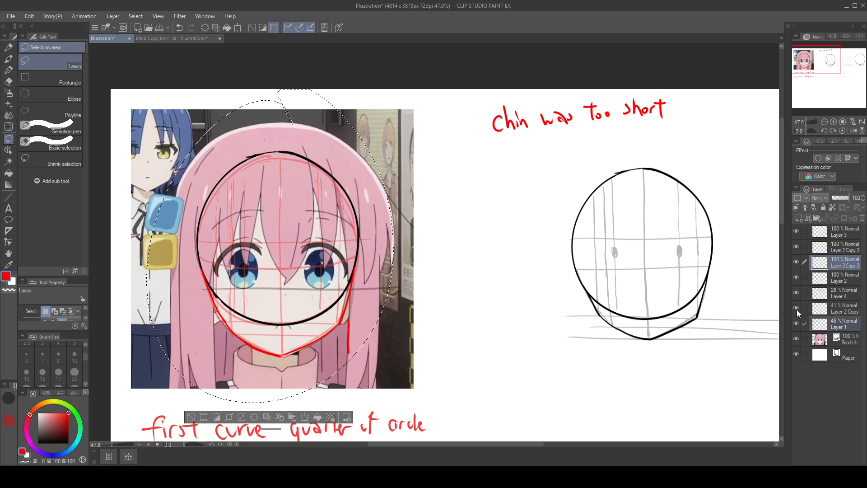
{"action": "left_click", "coordinate": [810, 321]}
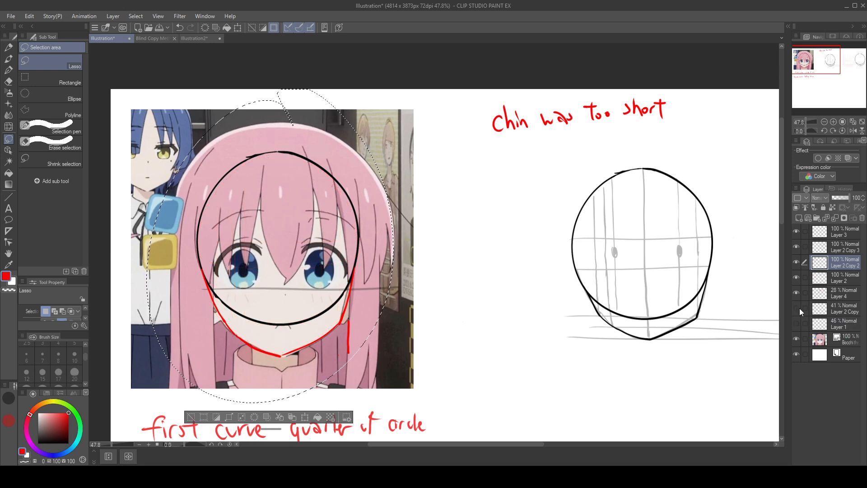
{"action": "left_click", "coordinate": [796, 308]}
{"action": "mouse_move", "coordinate": [356, 186]}
{"action": "left_mouse_down"}
{"action": "mouse_move", "coordinate": [360, 193]}
{"action": "mouse_move", "coordinate": [350, 189]}
{"action": "left_mouse_up"}
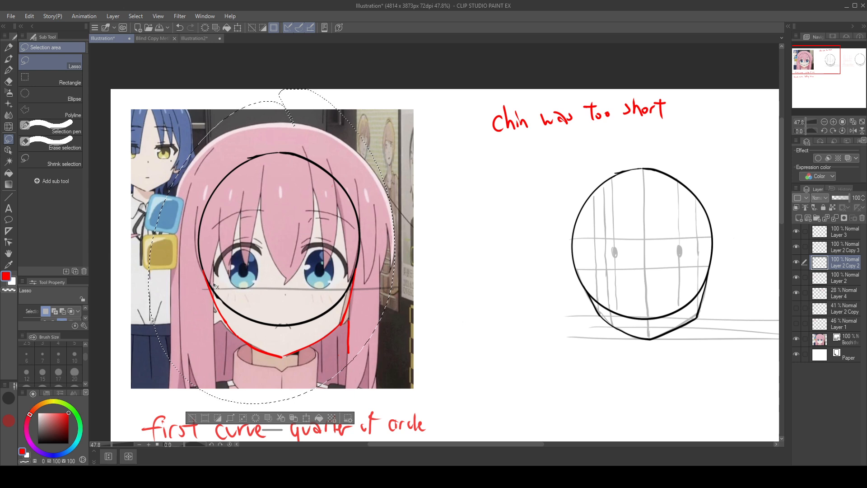
Step: Save the illustration and try new red O-Pen strokes for the left jaw's upper curve over the reference face
{"action": "left_click", "coordinate": [9, 70]}
{"action": "key", "text": "ctrl+s"}
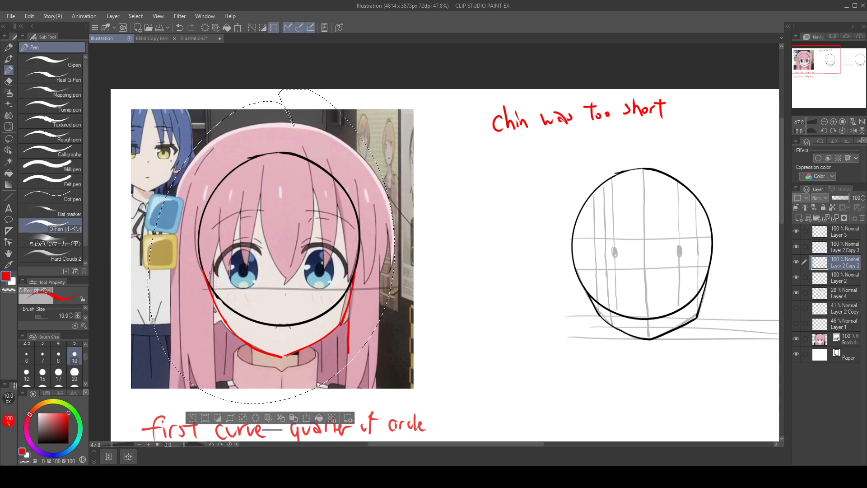
{"action": "left_click_drag", "start_coordinate": [206, 274], "coordinate": [225, 328]}
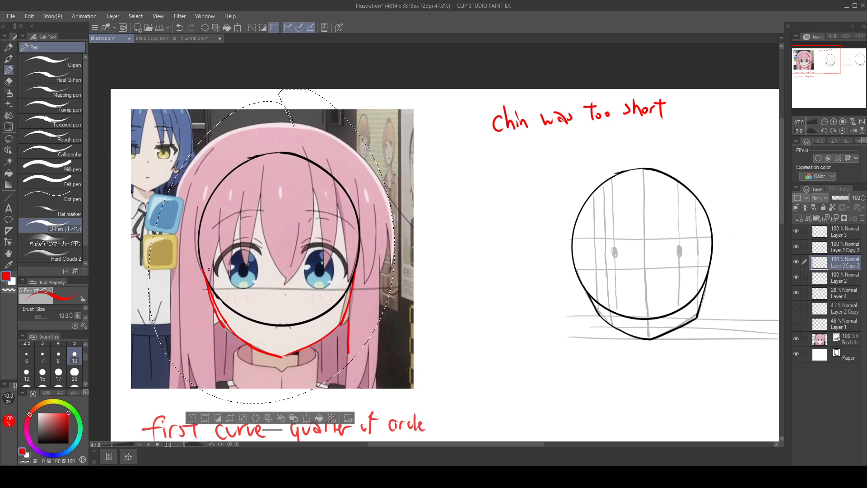
{"action": "key", "text": "ctrl+z"}
{"action": "left_click_drag", "start_coordinate": [205, 276], "coordinate": [224, 320]}
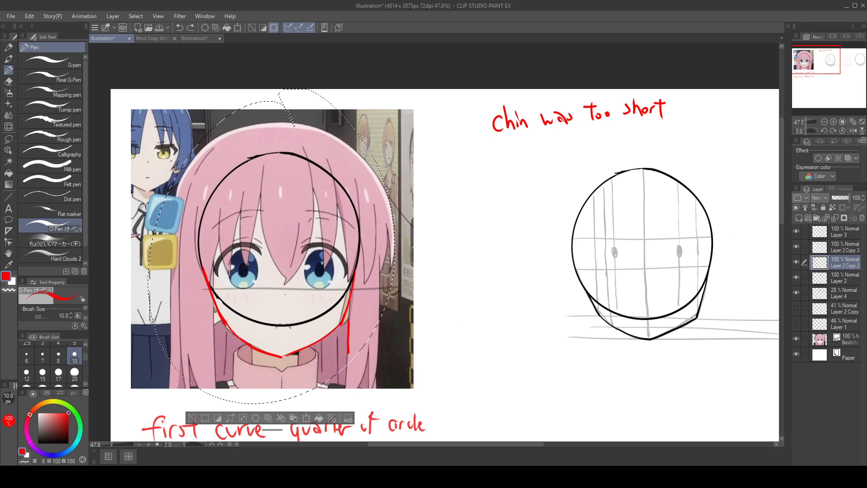
{"action": "key", "text": "ctrl+z"}
{"action": "left_click_drag", "start_coordinate": [204, 272], "coordinate": [225, 322]}
Step: Draw a horizontal red guide across the face level with the bottom of the overlaid circle, replacing the uneven first attempt
{"action": "left_click_drag", "start_coordinate": [190, 319], "coordinate": [342, 324]}
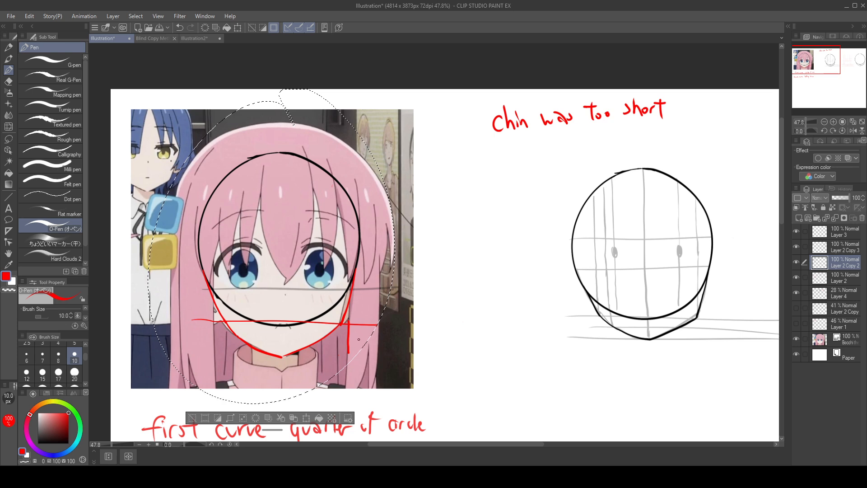
{"action": "key", "text": "ctrl+z"}
{"action": "left_click_drag", "start_coordinate": [181, 323], "coordinate": [380, 322]}
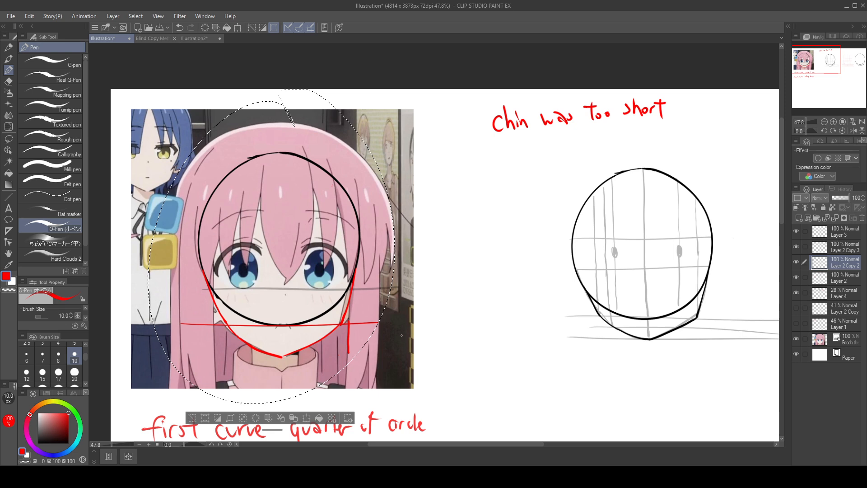
{"action": "left_click_drag", "start_coordinate": [205, 275], "coordinate": [215, 302]}
Step: Draw a vertical red centre line from the top to the bottom of the overlaid circle, undoing the crooked attempts
{"action": "left_click_drag", "start_coordinate": [282, 155], "coordinate": [290, 309]}
{"action": "key", "text": "ctrl+z"}
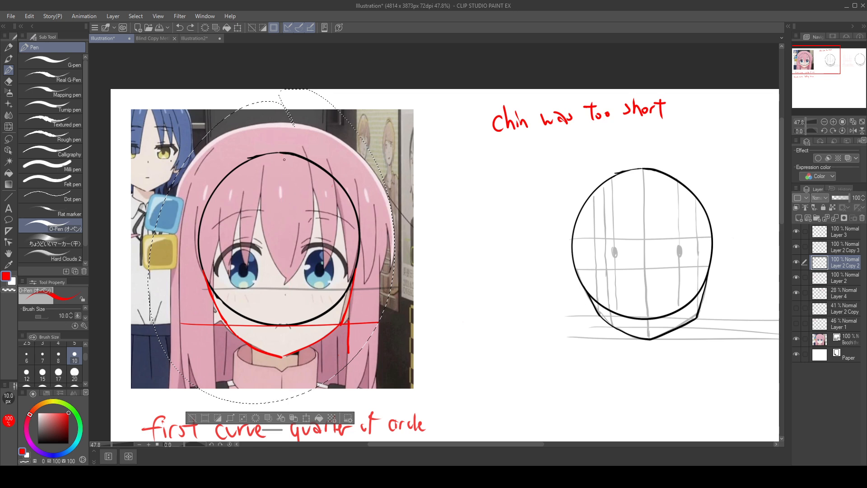
{"action": "left_click_drag", "start_coordinate": [280, 154], "coordinate": [286, 315]}
{"action": "key", "text": "ctrl+z"}
{"action": "left_click_drag", "start_coordinate": [280, 154], "coordinate": [283, 325]}
Step: Draw a horizontal red centre line across the overlaid circle and a vertical red line through the face's left eye
{"action": "left_click_drag", "start_coordinate": [198, 235], "coordinate": [383, 236]}
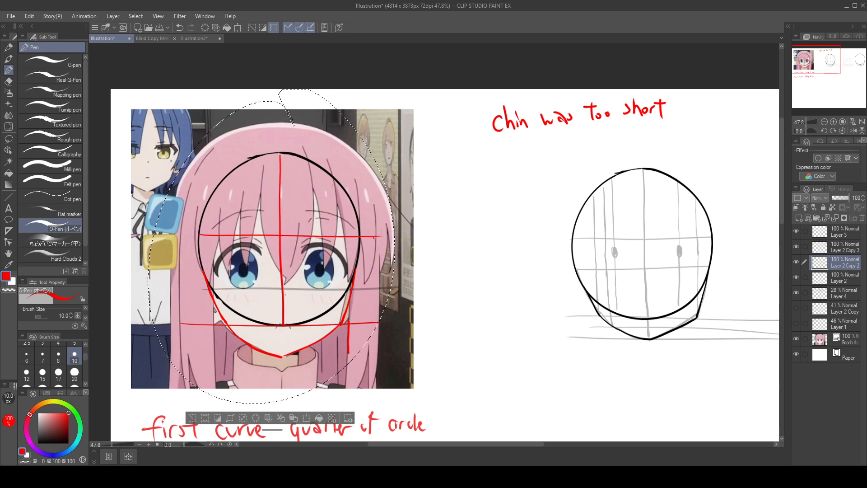
{"action": "key", "text": "ctrl+z"}
{"action": "left_click_drag", "start_coordinate": [199, 241], "coordinate": [363, 235]}
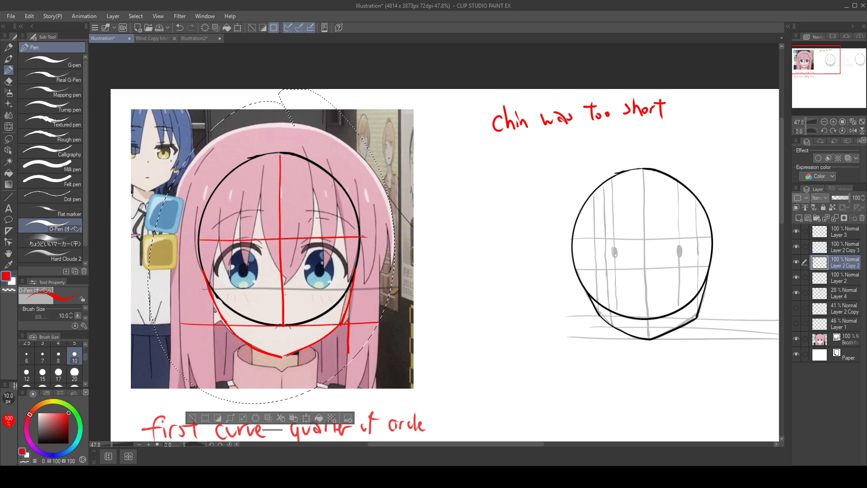
{"action": "left_click_drag", "start_coordinate": [245, 165], "coordinate": [247, 317]}
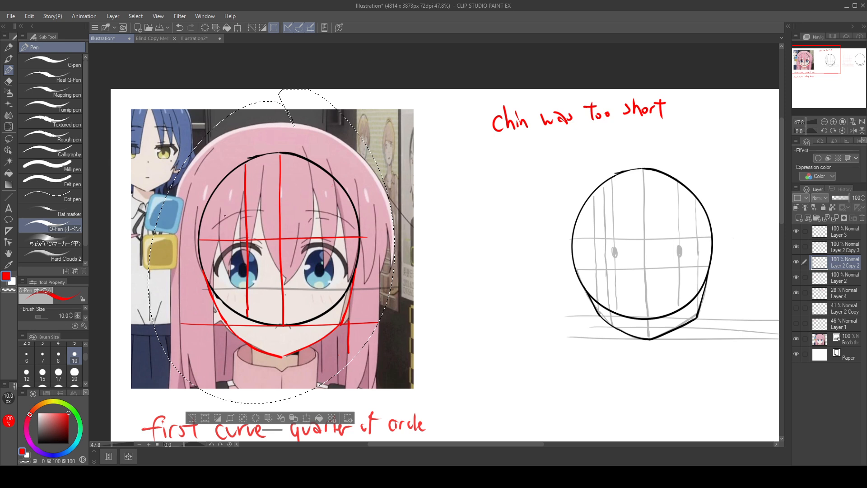
Step: Shift the reference image slightly downward beneath the overlaid guides and return to Layer 2 Copy 2
{"action": "mouse_move", "coordinate": [371, 261]}
{"action": "left_mouse_down"}
{"action": "mouse_move", "coordinate": [370, 251]}
{"action": "mouse_move", "coordinate": [372, 266]}
{"action": "left_mouse_up"}
{"action": "left_click", "coordinate": [816, 261]}
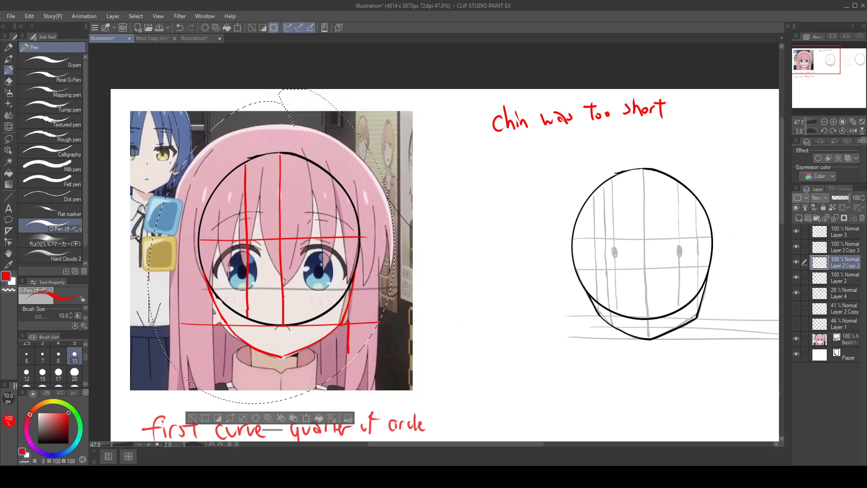
{"action": "left_click", "coordinate": [395, 240], "text": "ctrl"}
{"action": "left_click_drag", "start_coordinate": [394, 240], "coordinate": [397, 245]}
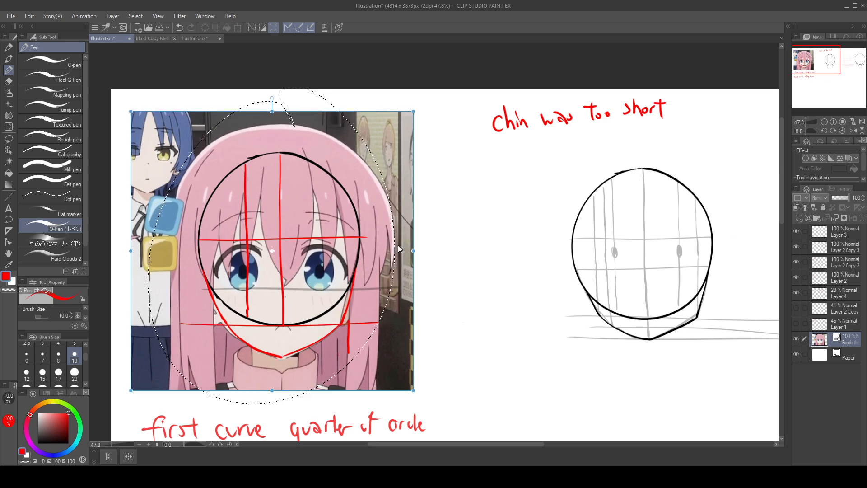
{"action": "key", "text": "ctrl+z"}
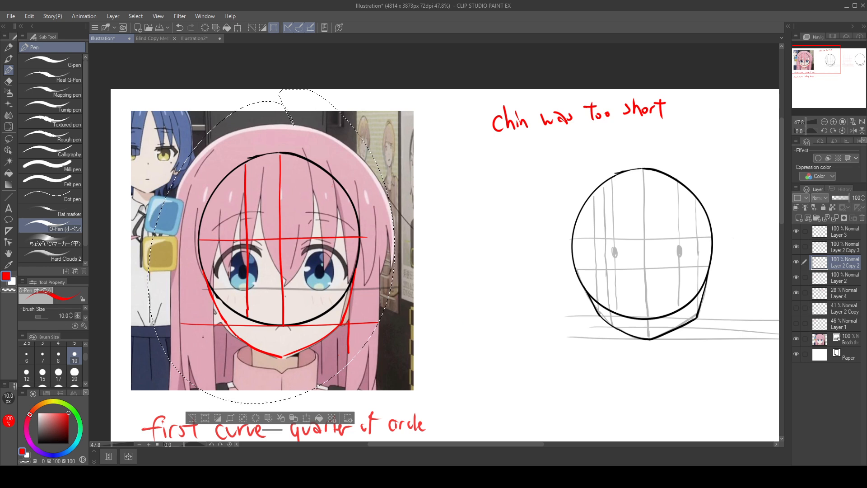
Step: Retrace the left jaw in red from the circle's left edge past the horizontal bottom guide, undoing the longer attempts
{"action": "left_click_drag", "start_coordinate": [198, 232], "coordinate": [220, 338]}
{"action": "key", "text": "ctrl+z"}
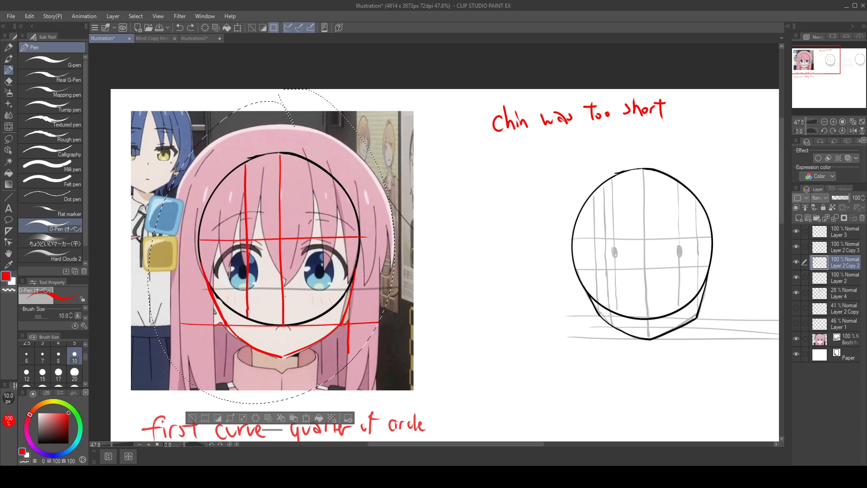
{"action": "mouse_move", "coordinate": [200, 218]}
{"action": "left_mouse_down"}
{"action": "mouse_move", "coordinate": [208, 287]}
{"action": "mouse_move", "coordinate": [232, 338]}
{"action": "left_mouse_up"}
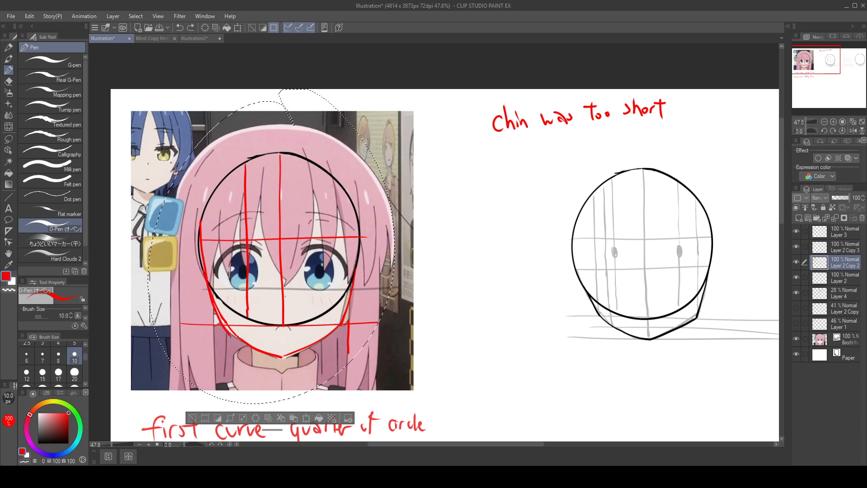
{"action": "key", "text": "ctrl+z"}
{"action": "left_click_drag", "start_coordinate": [199, 220], "coordinate": [229, 329]}
{"action": "key", "text": "ctrl+z"}
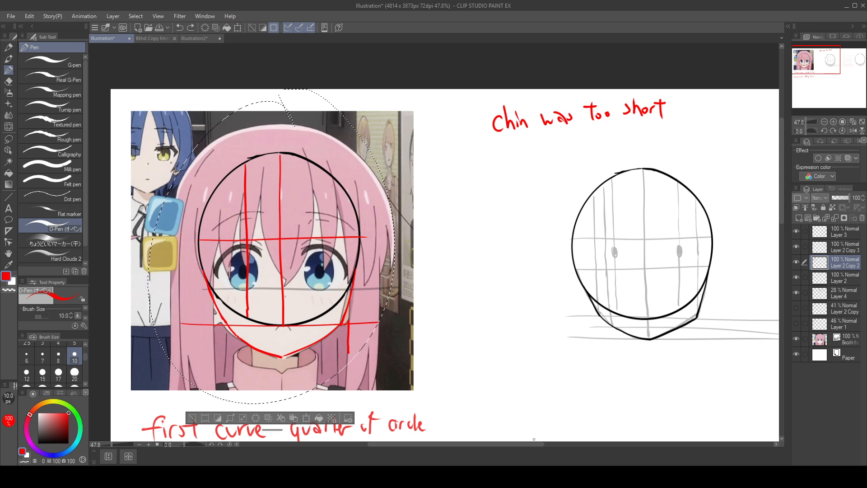
{"action": "left_click_drag", "start_coordinate": [200, 268], "coordinate": [223, 326]}
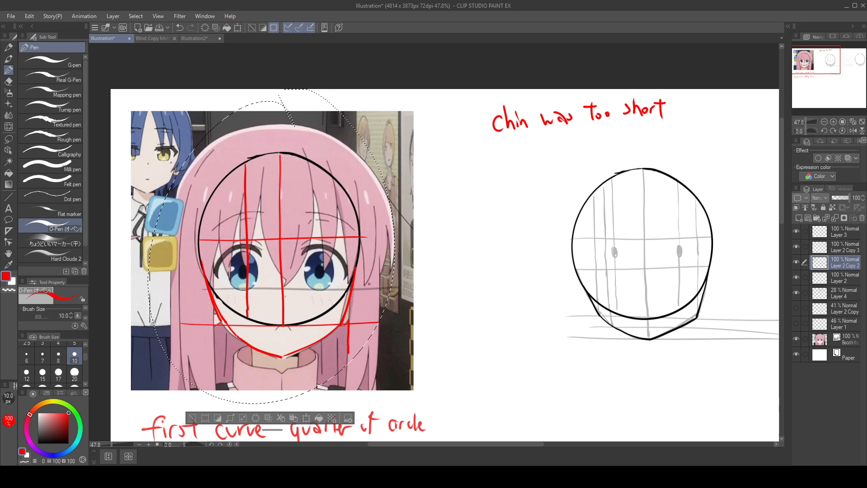
Step: Try a vertical red guide from the upper-left forehead down to the left jaw, and undo it
{"action": "left_click_drag", "start_coordinate": [223, 320], "coordinate": [311, 280]}
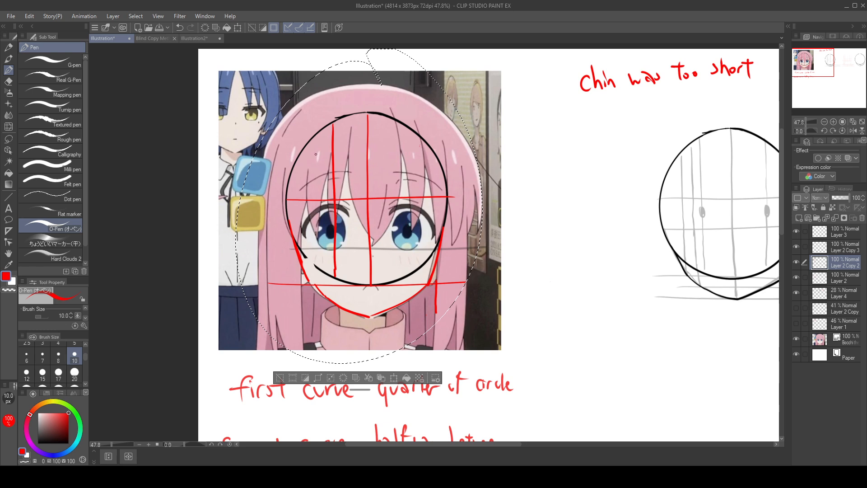
{"action": "left_click_drag", "start_coordinate": [311, 140], "coordinate": [314, 289]}
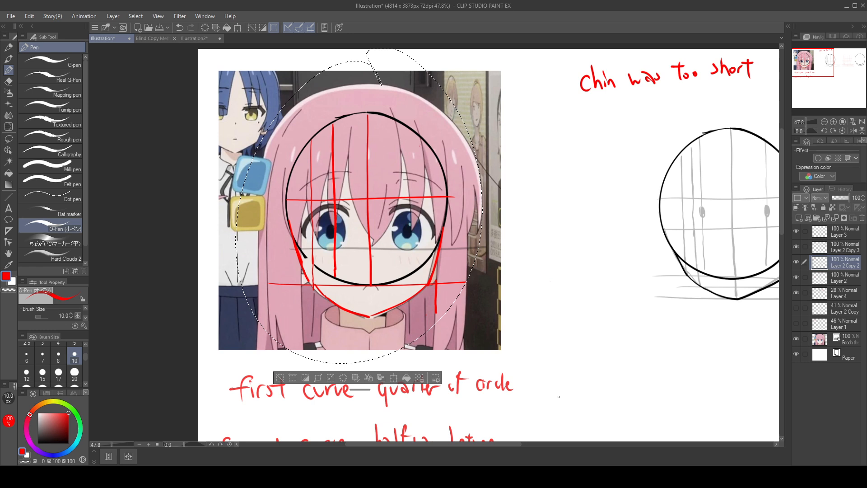
{"action": "key", "text": "ctrl+z"}
{"action": "key", "text": "ctrl+z"}
{"action": "key", "text": "ctrl+z"}
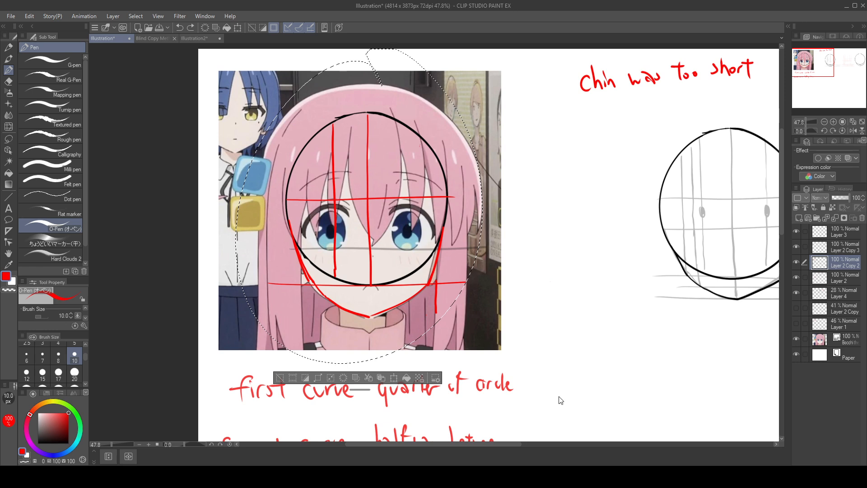
{"action": "key", "text": "ctrl+z"}
{"action": "key", "text": "ctrl+z"}
{"action": "key", "text": "asciicircum"}
{"action": "key", "text": "o"}
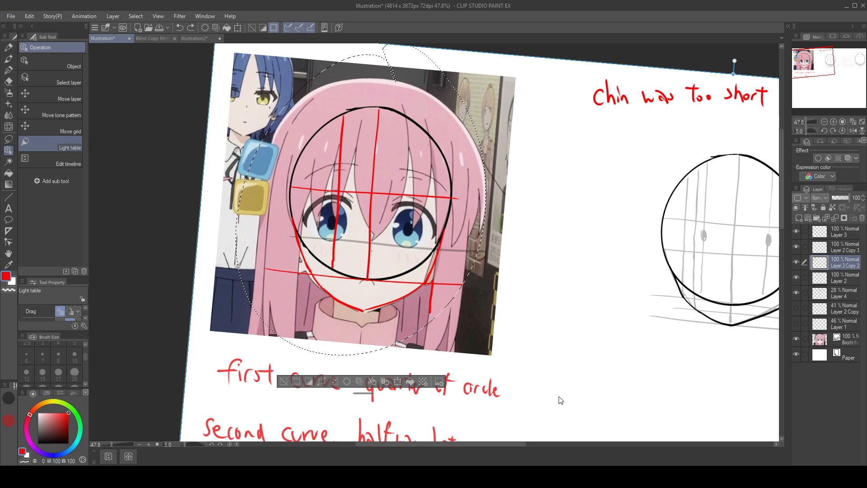
{"action": "left_click", "coordinate": [231, 443]}
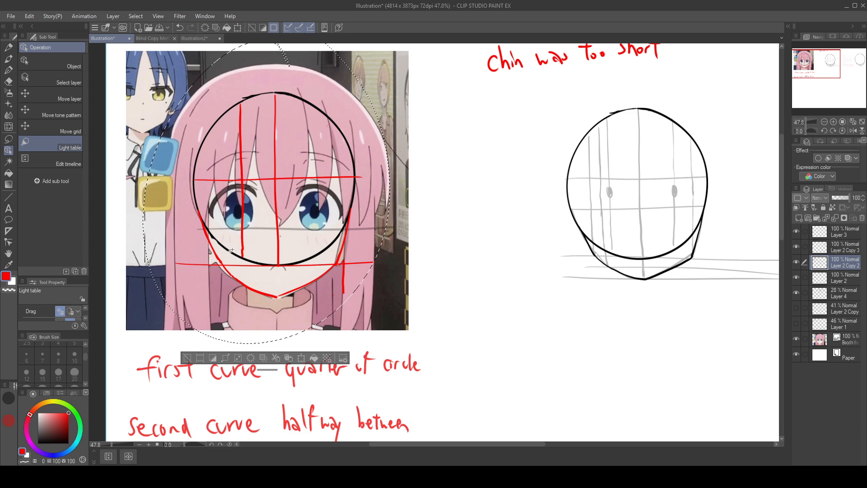
Step: Draw a horizontal red guide between the circle's bottom guide and the chin tip, undoing the misplaced attempts
{"action": "scroll", "coordinate": [237, 267], "scroll_direction": "up", "scroll_amount": 1}
{"action": "left_click", "coordinate": [9, 70]}
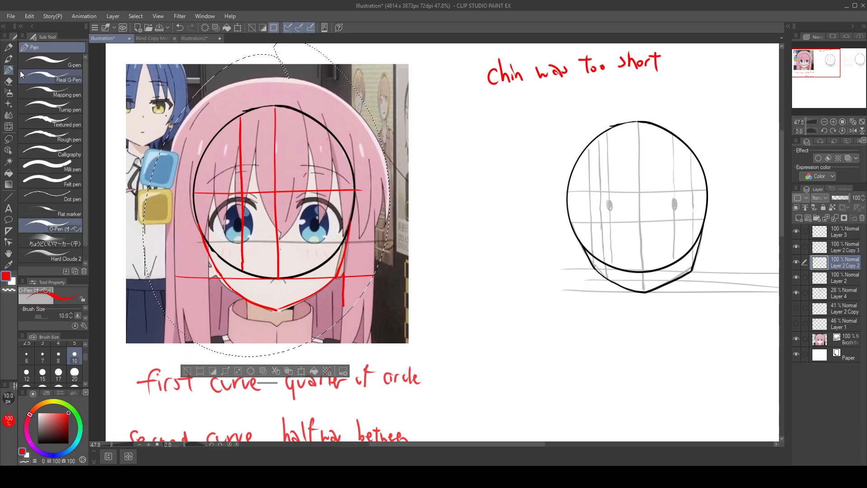
{"action": "left_click_drag", "start_coordinate": [244, 238], "coordinate": [266, 250]}
{"action": "key", "text": "ctrl+z"}
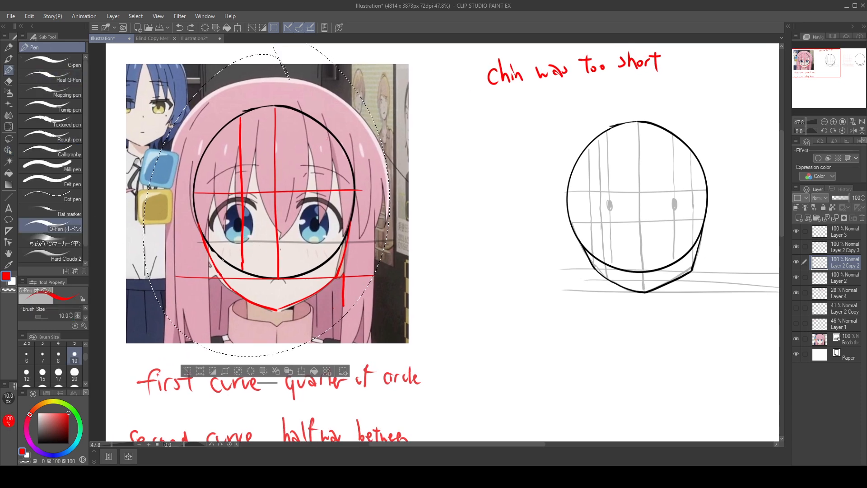
{"action": "left_click", "coordinate": [195, 286]}
{"action": "left_click_drag", "start_coordinate": [221, 275], "coordinate": [278, 277]}
{"action": "key", "text": "ctrl+z"}
{"action": "left_click_drag", "start_coordinate": [226, 288], "coordinate": [373, 286]}
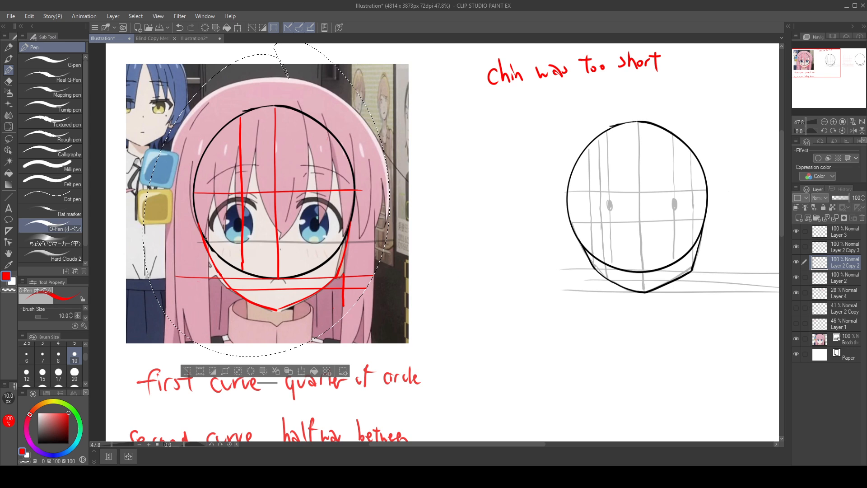
Step: Try retracing the left jaw in red from the circle's lower-left edge to the new horizontal guide, undoing the attempts
{"action": "left_click_drag", "start_coordinate": [199, 219], "coordinate": [228, 286]}
{"action": "key", "text": "ctrl+z"}
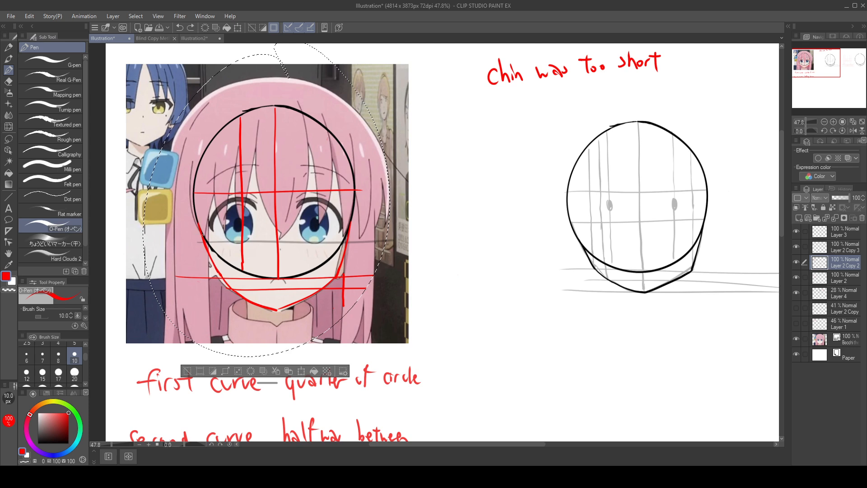
{"action": "left_click_drag", "start_coordinate": [202, 235], "coordinate": [226, 288]}
{"action": "key", "text": "ctrl+z"}
{"action": "left_click_drag", "start_coordinate": [200, 233], "coordinate": [228, 289]}
{"action": "key", "text": "ctrl+z"}
{"action": "left_click_drag", "start_coordinate": [196, 221], "coordinate": [228, 289]}
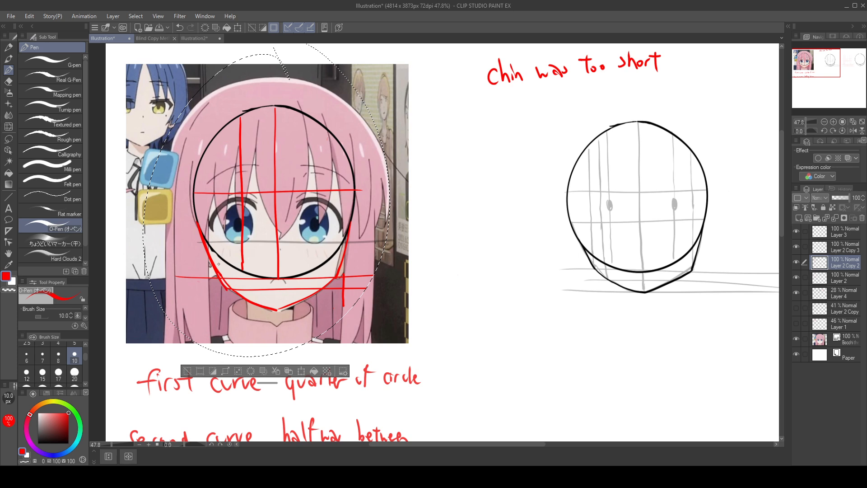
{"action": "key", "text": "ctrl+z"}
{"action": "left_click_drag", "start_coordinate": [198, 223], "coordinate": [225, 289]}
{"action": "key", "text": "ctrl+z"}
{"action": "left_click_drag", "start_coordinate": [199, 224], "coordinate": [216, 255]}
{"action": "left_click_drag", "start_coordinate": [195, 219], "coordinate": [220, 278]}
{"action": "key", "text": "ctrl+z"}
{"action": "left_click_drag", "start_coordinate": [197, 221], "coordinate": [225, 288]}
{"action": "key", "text": "ctrl+z"}
{"action": "left_click_drag", "start_coordinate": [196, 221], "coordinate": [224, 283]}
{"action": "key", "text": "ctrl+z"}
Step: Try a longer red curve from the circle's upper-left side down to the jaw corner, and undo it
{"action": "left_click_drag", "start_coordinate": [189, 184], "coordinate": [196, 226]}
{"action": "key", "text": "ctrl+z"}
{"action": "left_click_drag", "start_coordinate": [190, 175], "coordinate": [201, 246]}
{"action": "key", "text": "ctrl+z"}
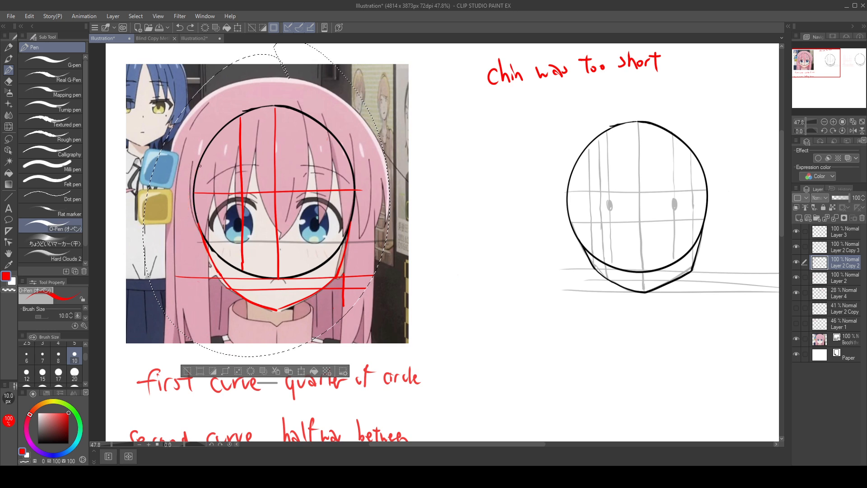
{"action": "mouse_move", "coordinate": [189, 192]}
{"action": "left_mouse_down"}
{"action": "mouse_move", "coordinate": [196, 237]}
{"action": "mouse_move", "coordinate": [192, 223]}
{"action": "mouse_move", "coordinate": [227, 288]}
{"action": "left_mouse_up"}
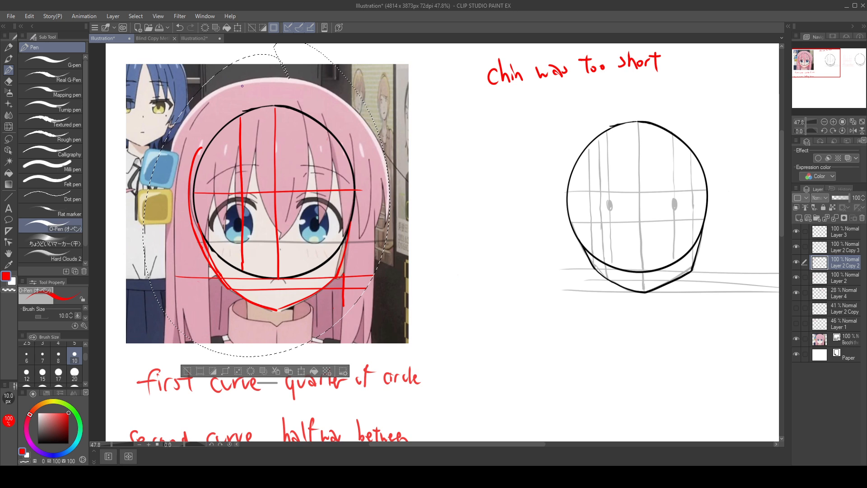
{"action": "key", "text": "ctrl+z"}
{"action": "key", "text": "ctrl+z"}
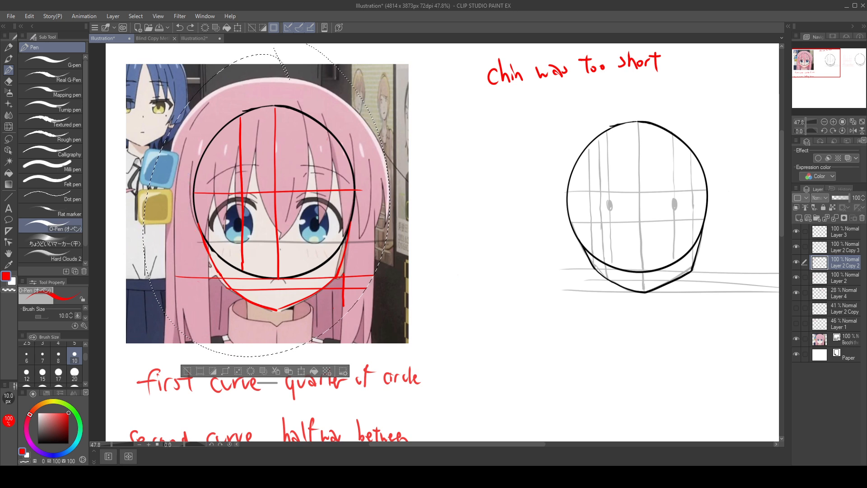
{"action": "key", "text": "ctrl+y"}
{"action": "key", "text": "ctrl+y"}
Step: Try moving the reference image aside and shifting the overlaid head onto the pale red guides, and undo both moves
{"action": "mouse_move", "coordinate": [671, 331]}
{"action": "left_mouse_down"}
{"action": "mouse_move", "coordinate": [664, 313]}
{"action": "mouse_move", "coordinate": [681, 325]}
{"action": "left_mouse_up"}
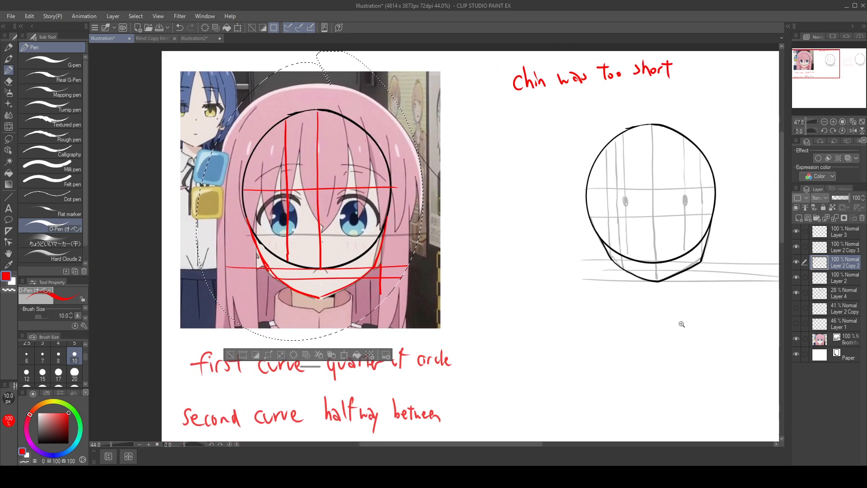
{"action": "left_click_drag", "start_coordinate": [452, 232], "coordinate": [745, 249]}
{"action": "key", "text": "ctrl+z"}
{"action": "left_click_drag", "start_coordinate": [444, 300], "coordinate": [723, 372]}
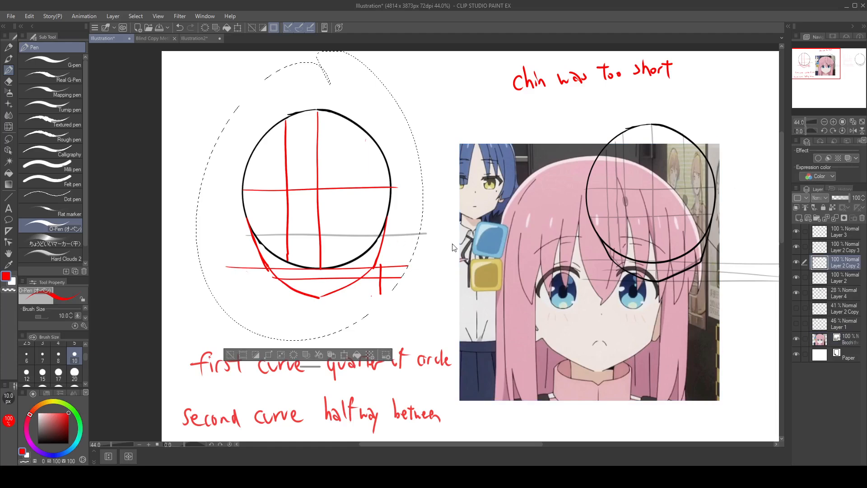
{"action": "left_click", "coordinate": [13, 139]}
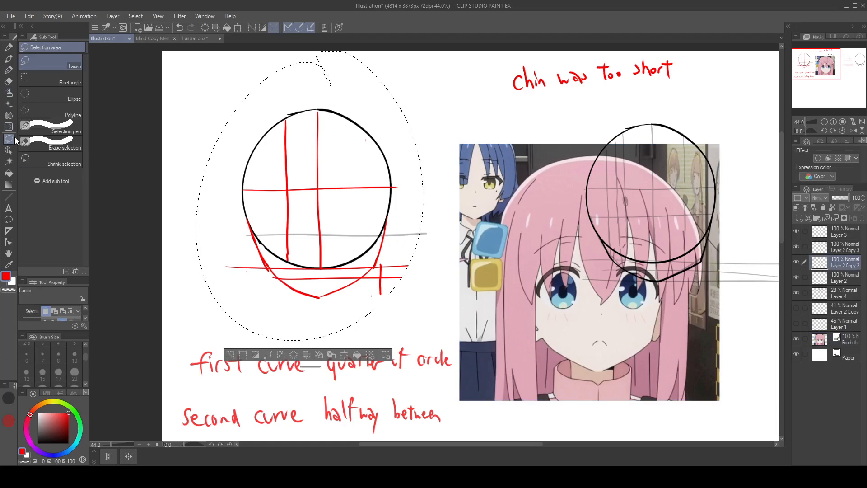
{"action": "mouse_move", "coordinate": [344, 198]}
{"action": "left_mouse_down"}
{"action": "mouse_move", "coordinate": [414, 218]}
{"action": "mouse_move", "coordinate": [711, 233]}
{"action": "mouse_move", "coordinate": [285, 222]}
{"action": "left_mouse_up"}
{"action": "mouse_move", "coordinate": [257, 231]}
{"action": "left_mouse_down"}
{"action": "mouse_move", "coordinate": [571, 215]}
{"action": "mouse_move", "coordinate": [447, 195]}
{"action": "left_mouse_up"}
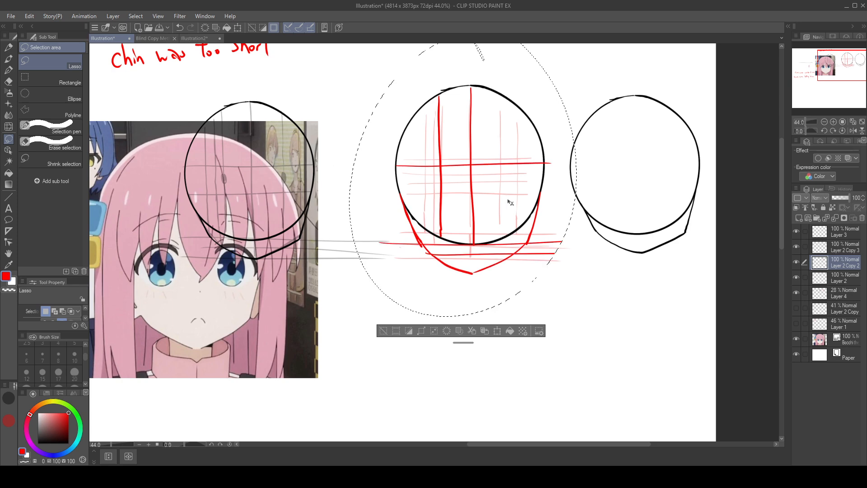
{"action": "key", "text": "ctrl+z"}
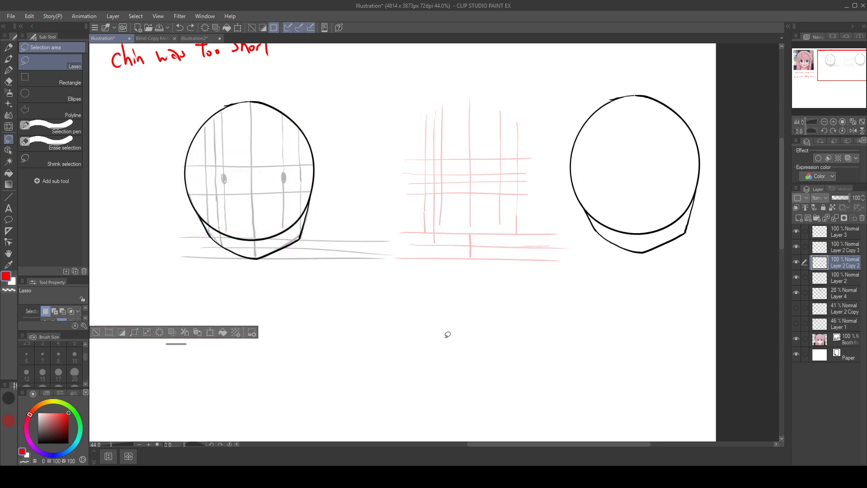
Step: Move the selected overlaid head off the reference image onto the pale red guides between the two heads, and deselect it
{"action": "left_click_drag", "start_coordinate": [418, 333], "coordinate": [677, 360]}
{"action": "mouse_move", "coordinate": [248, 224]}
{"action": "left_mouse_down"}
{"action": "mouse_move", "coordinate": [448, 266]}
{"action": "mouse_move", "coordinate": [738, 251]}
{"action": "mouse_move", "coordinate": [758, 238]}
{"action": "left_mouse_up"}
{"action": "left_click_drag", "start_coordinate": [695, 359], "coordinate": [506, 365]}
{"action": "mouse_move", "coordinate": [549, 256]}
{"action": "left_mouse_down"}
{"action": "mouse_move", "coordinate": [608, 237]}
{"action": "mouse_move", "coordinate": [594, 234]}
{"action": "left_mouse_up"}
{"action": "left_click_drag", "start_coordinate": [593, 232], "coordinate": [604, 234]}
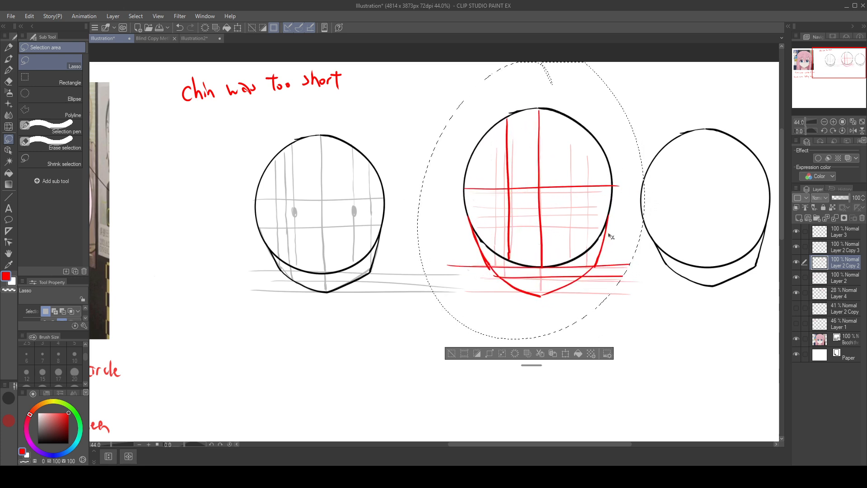
{"action": "left_click_drag", "start_coordinate": [722, 326], "coordinate": [533, 314]}
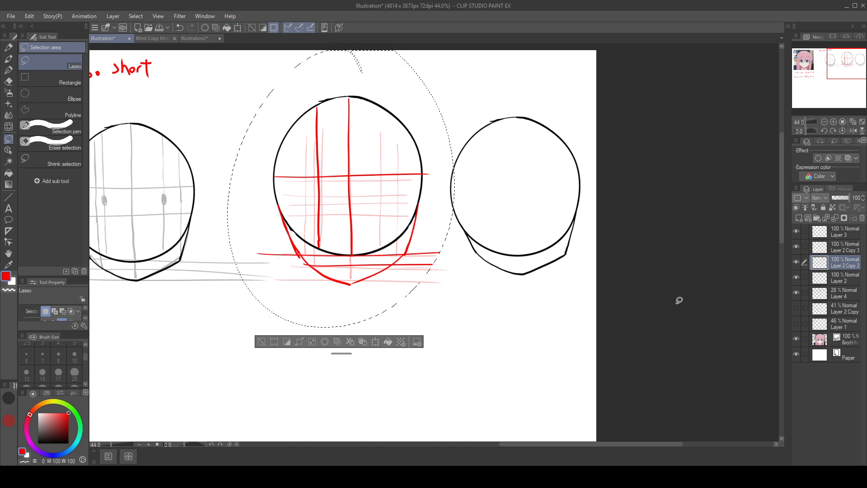
{"action": "left_click", "coordinate": [261, 341]}
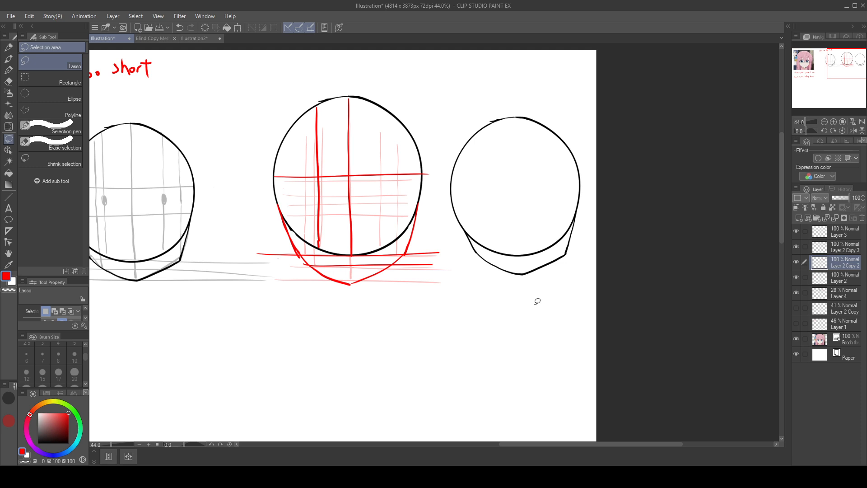
Step: Erase the jaw lines beneath the rightmost circle on Layer 2 Copy 3
{"action": "left_click", "coordinate": [852, 274]}
{"action": "left_click", "coordinate": [853, 251]}
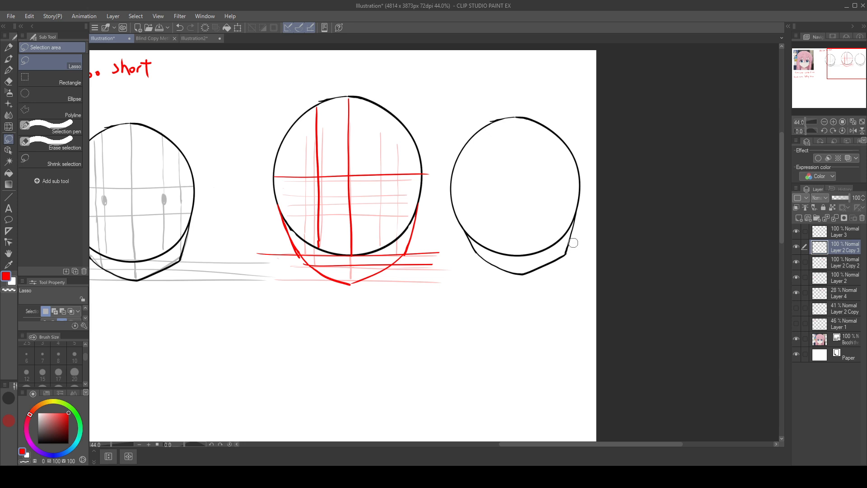
{"action": "mouse_move", "coordinate": [570, 246]}
{"action": "left_mouse_down"}
{"action": "mouse_move", "coordinate": [578, 230]}
{"action": "mouse_move", "coordinate": [566, 250]}
{"action": "mouse_move", "coordinate": [533, 270]}
{"action": "mouse_move", "coordinate": [503, 267]}
{"action": "left_mouse_up"}
{"action": "mouse_move", "coordinate": [470, 238]}
{"action": "left_mouse_down"}
{"action": "mouse_move", "coordinate": [487, 266]}
{"action": "mouse_move", "coordinate": [504, 262]}
{"action": "mouse_move", "coordinate": [465, 242]}
{"action": "mouse_move", "coordinate": [509, 271]}
{"action": "left_mouse_up"}
{"action": "key", "text": "ctrl+z"}
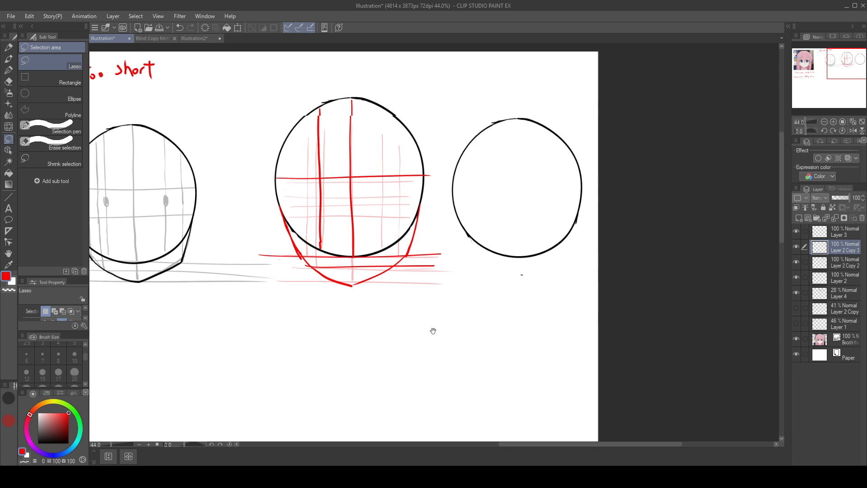
Step: Review the reference face, the Blind Copy Method Hitori Goto canvas and the Bocchi The Rock Hitori Sketch file, and return to Illustration
{"action": "left_click_drag", "start_coordinate": [431, 329], "coordinate": [629, 301]}
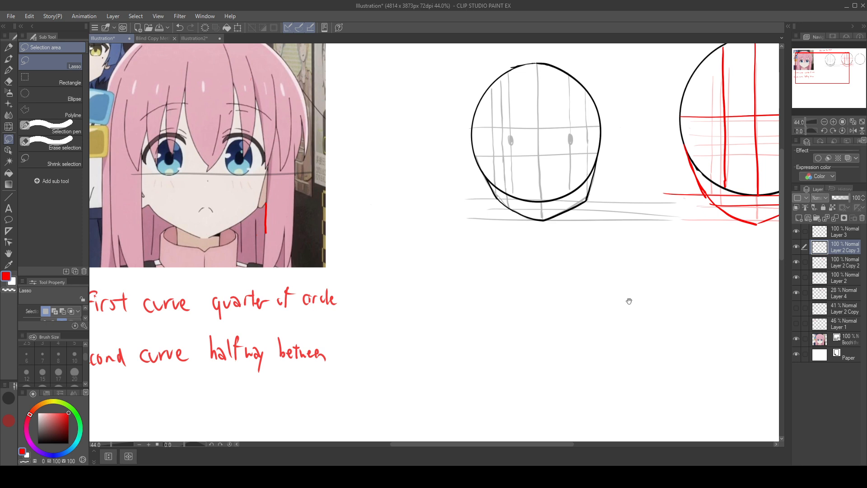
{"action": "left_click_drag", "start_coordinate": [630, 300], "coordinate": [358, 296]}
{"action": "left_click_drag", "start_coordinate": [495, 252], "coordinate": [334, 316]}
{"action": "left_click_drag", "start_coordinate": [569, 249], "coordinate": [500, 258]}
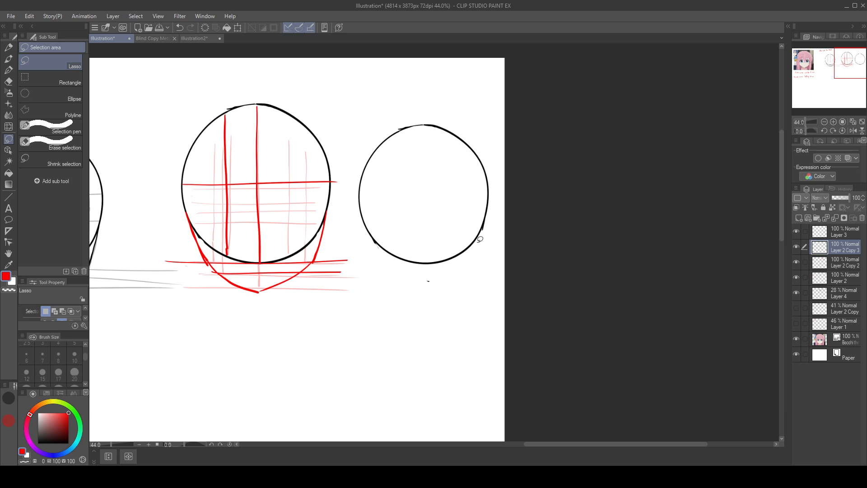
{"action": "left_click", "coordinate": [12, 68]}
{"action": "left_click", "coordinate": [159, 38]}
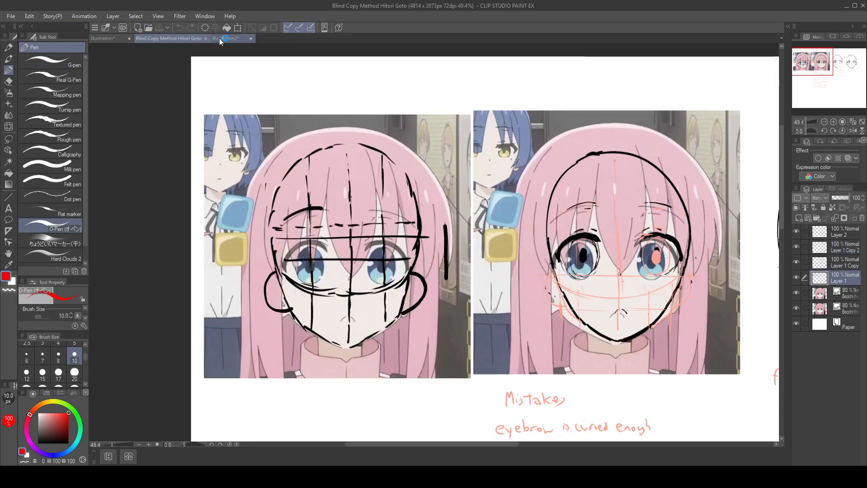
{"action": "left_click_drag", "start_coordinate": [678, 243], "coordinate": [627, 228]}
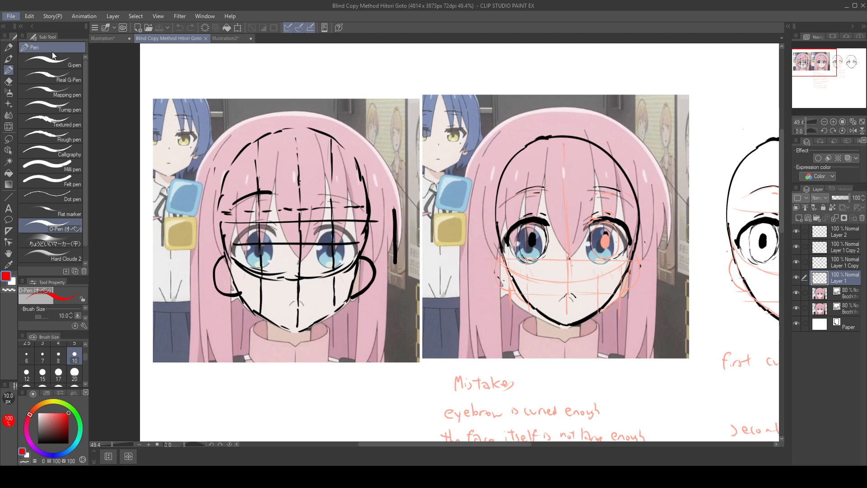
{"action": "key", "text": "alt+Tab"}
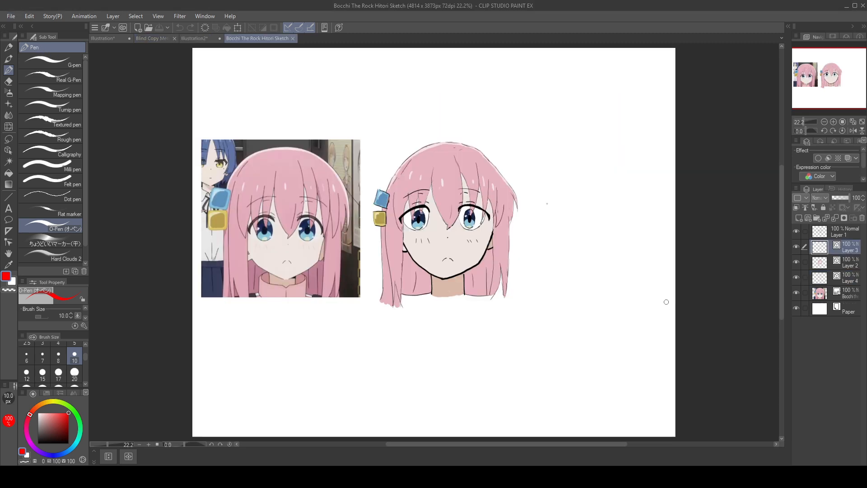
{"action": "mouse_move", "coordinate": [661, 294]}
{"action": "left_mouse_down"}
{"action": "mouse_move", "coordinate": [638, 306]}
{"action": "mouse_move", "coordinate": [660, 300]}
{"action": "left_mouse_up"}
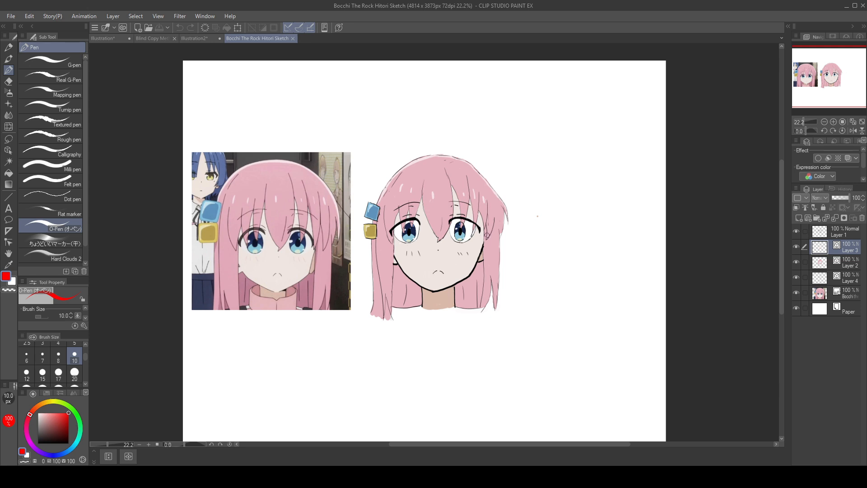
{"action": "left_click", "coordinate": [120, 38]}
{"action": "left_click_drag", "start_coordinate": [552, 325], "coordinate": [629, 323]}
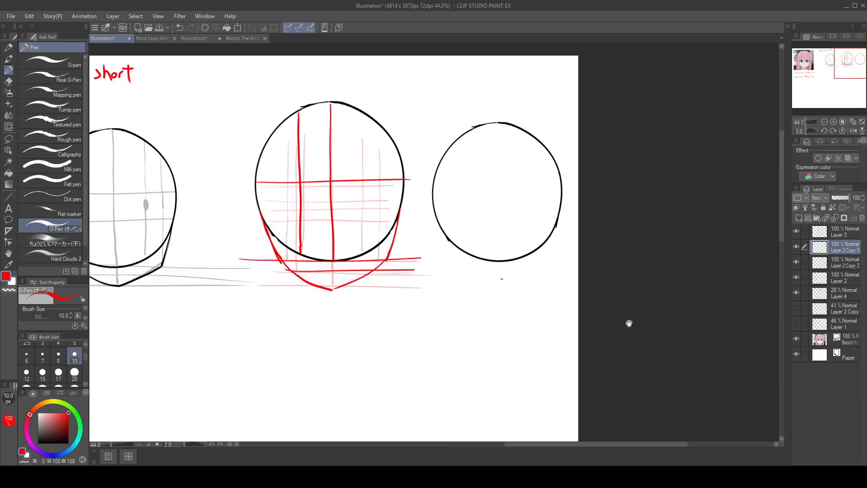
Step: Set the drawing colour to black, lasso the rightmost circle, and move it below and to the right of the red-guided head
{"action": "mouse_move", "coordinate": [570, 343]}
{"action": "left_mouse_down"}
{"action": "mouse_move", "coordinate": [662, 278]}
{"action": "mouse_move", "coordinate": [506, 344]}
{"action": "mouse_move", "coordinate": [528, 356]}
{"action": "mouse_move", "coordinate": [557, 345]}
{"action": "mouse_move", "coordinate": [577, 322]}
{"action": "left_mouse_up"}
{"action": "scroll", "coordinate": [568, 319], "scroll_direction": "up", "scroll_amount": 3}
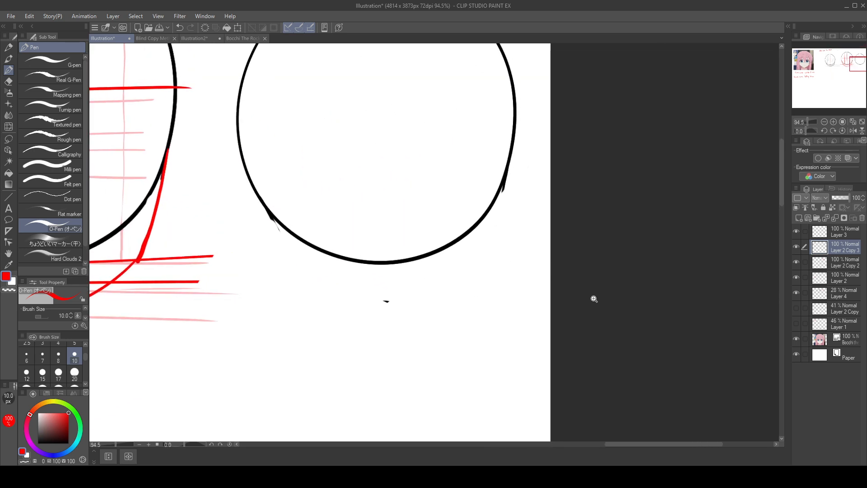
{"action": "scroll", "coordinate": [601, 294], "scroll_direction": "down", "scroll_amount": 1}
{"action": "scroll", "coordinate": [606, 288], "scroll_direction": "down", "scroll_amount": 1}
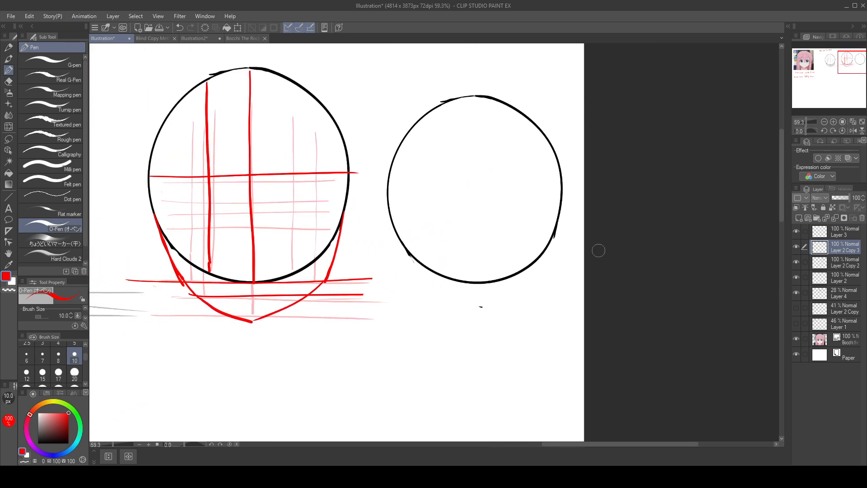
{"action": "left_click", "coordinate": [38, 443]}
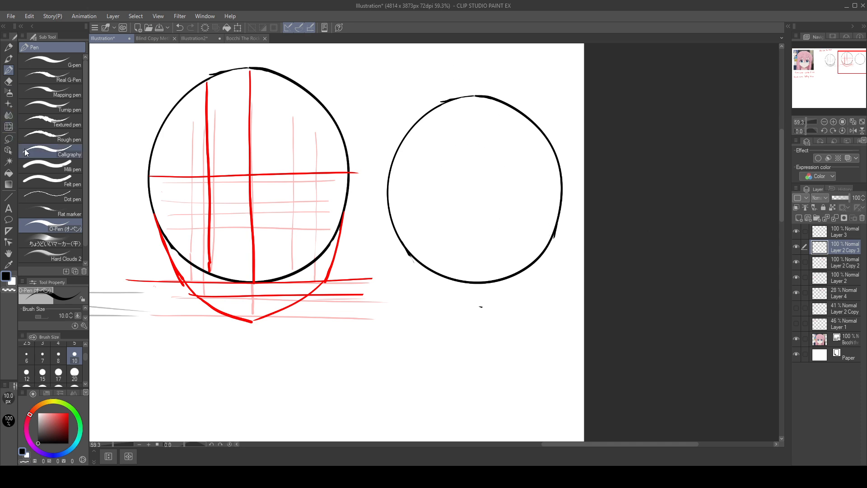
{"action": "key", "text": "m"}
{"action": "mouse_move", "coordinate": [491, 66]}
{"action": "left_mouse_down"}
{"action": "mouse_move", "coordinate": [631, 187]}
{"action": "mouse_move", "coordinate": [487, 64]}
{"action": "left_mouse_up"}
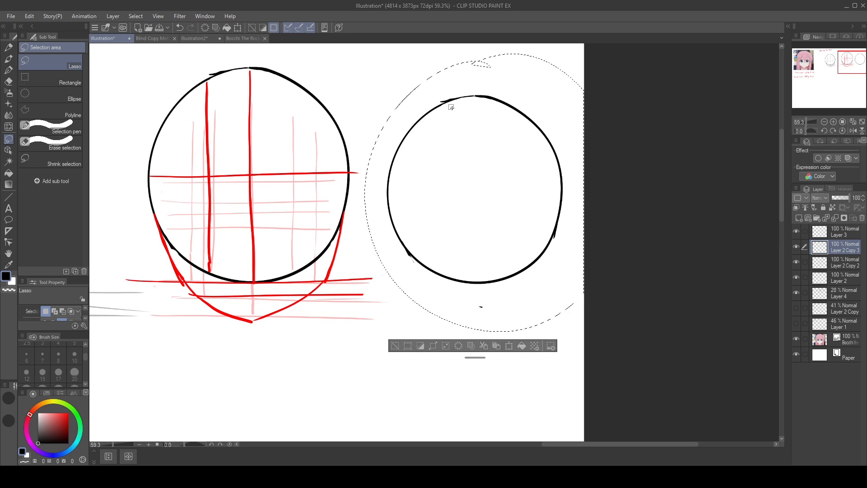
{"action": "left_click_drag", "start_coordinate": [533, 230], "coordinate": [486, 380]}
{"action": "scroll", "coordinate": [519, 280], "scroll_direction": "down", "scroll_amount": 1}
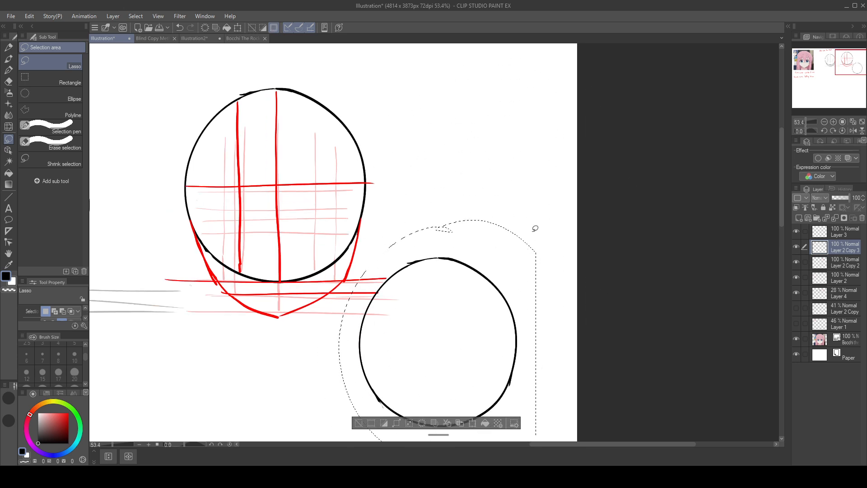
Step: Move the selected circle farther down and left into the blank space below the two heads, and deselect it
{"action": "mouse_move", "coordinate": [459, 328]}
{"action": "left_mouse_down"}
{"action": "mouse_move", "coordinate": [540, 190]}
{"action": "mouse_move", "coordinate": [605, 147]}
{"action": "mouse_move", "coordinate": [569, 220]}
{"action": "mouse_move", "coordinate": [375, 339]}
{"action": "left_mouse_up"}
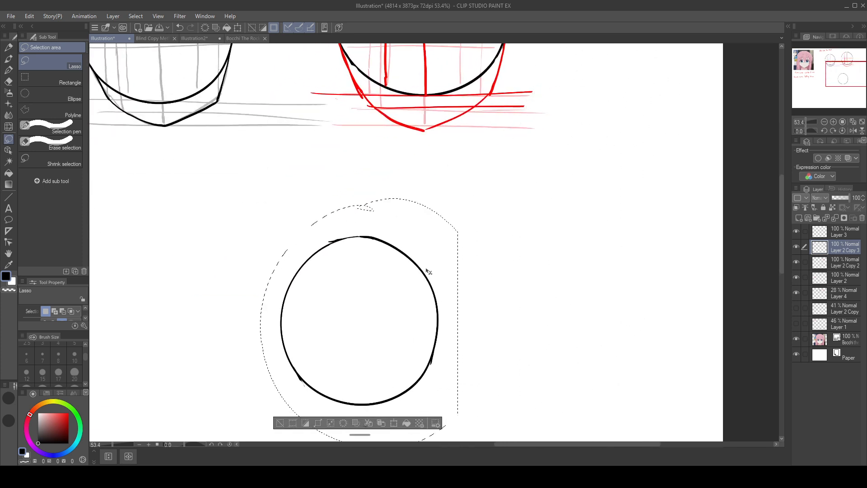
{"action": "left_click_drag", "start_coordinate": [531, 233], "coordinate": [583, 182]}
{"action": "mouse_move", "coordinate": [332, 202]}
{"action": "left_mouse_down"}
{"action": "mouse_move", "coordinate": [441, 381]}
{"action": "mouse_move", "coordinate": [372, 212]}
{"action": "left_mouse_up"}
{"action": "left_click_drag", "start_coordinate": [483, 247], "coordinate": [542, 164]}
{"action": "left_click_drag", "start_coordinate": [522, 267], "coordinate": [529, 247]}
{"action": "key", "text": "ctrl+d"}
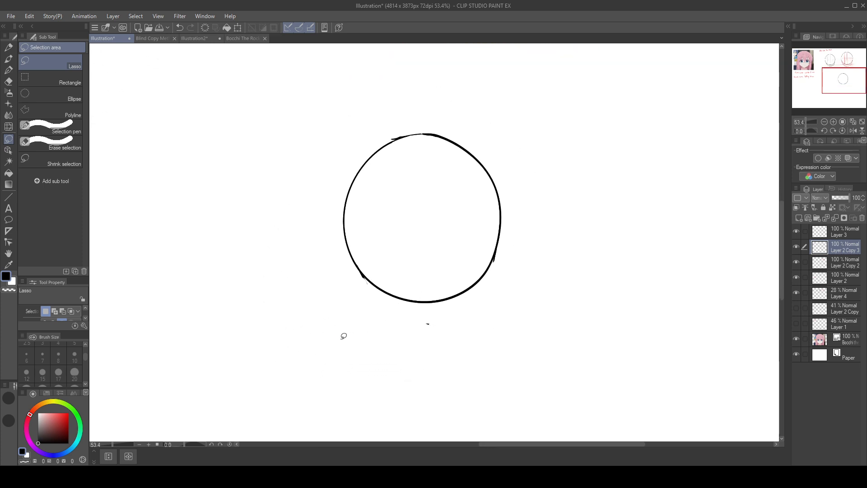
Step: On Layer 4, draw a vertical centre line and a horizontal middle line through the circle with the size 10 O-Pen
{"action": "left_click", "coordinate": [846, 293]}
{"action": "key", "text": "p"}
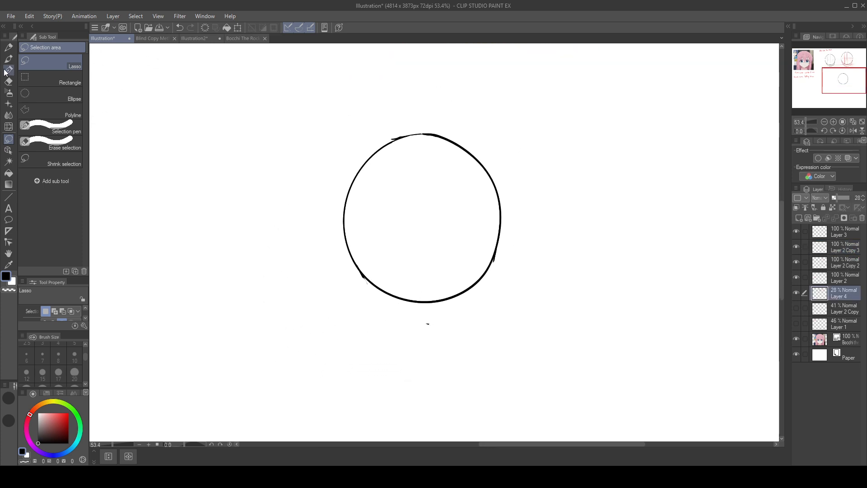
{"action": "left_click_drag", "start_coordinate": [425, 137], "coordinate": [427, 223]}
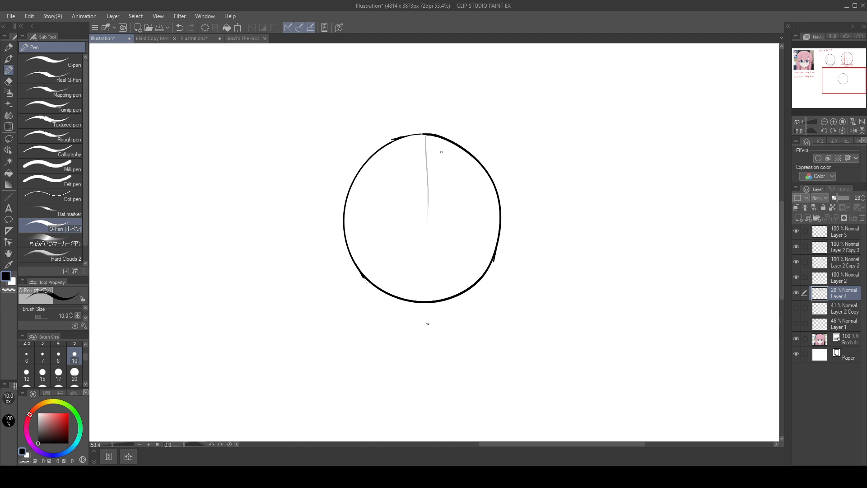
{"action": "key", "text": "ctrl+z"}
{"action": "left_click_drag", "start_coordinate": [424, 135], "coordinate": [428, 300]}
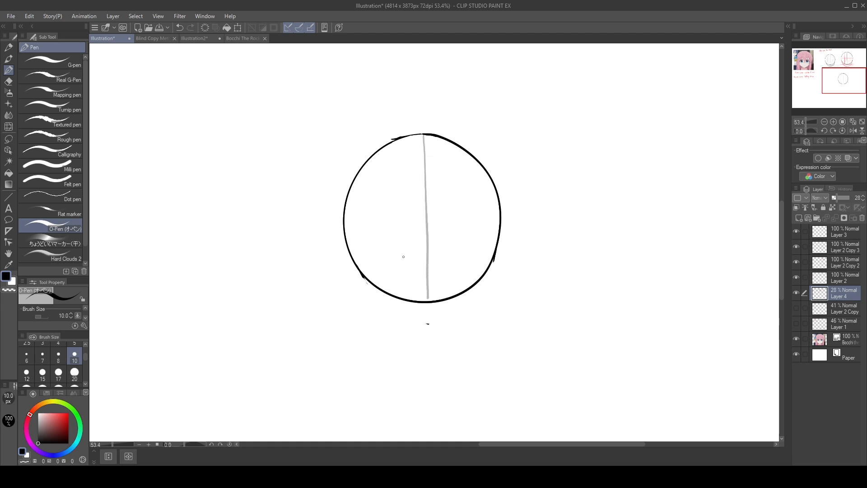
{"action": "left_click_drag", "start_coordinate": [348, 216], "coordinate": [502, 219]}
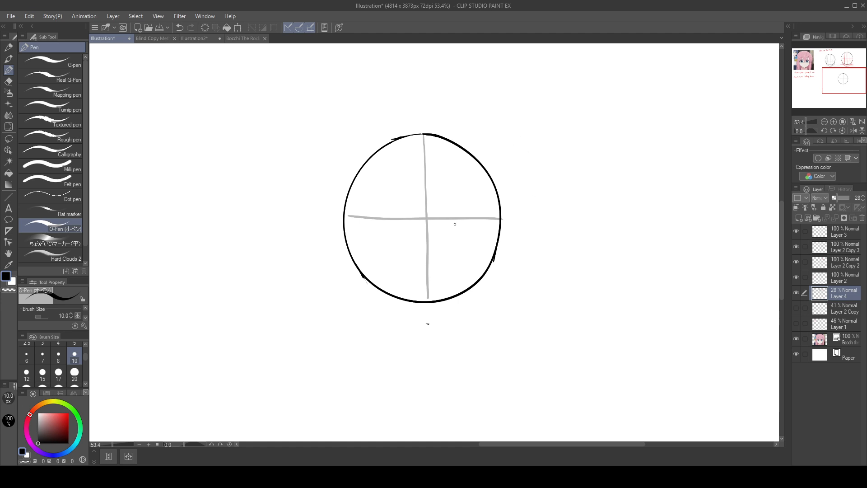
Step: Draw a horizontal guide across the circle's lower half, below the middle line, redoing the stroke until it runs straight
{"action": "left_click_drag", "start_coordinate": [356, 253], "coordinate": [495, 249]}
{"action": "key", "text": "ctrl+z"}
{"action": "left_click_drag", "start_coordinate": [347, 244], "coordinate": [512, 253]}
{"action": "key", "text": "ctrl+z"}
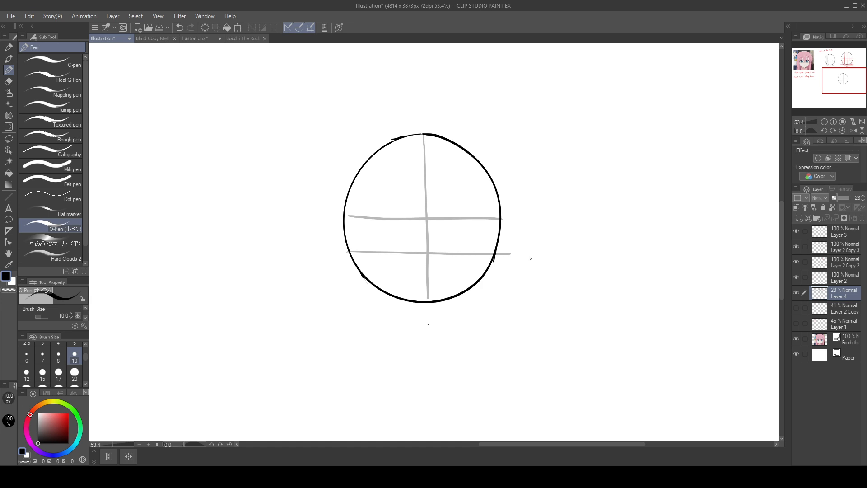
Step: Add two thin horizontal guides between the middle and lower lines, and a short vertical measuring mark beside the circle
{"action": "left_click_drag", "start_coordinate": [347, 232], "coordinate": [528, 235]}
{"action": "key", "text": "ctrl+z"}
{"action": "left_click_drag", "start_coordinate": [347, 229], "coordinate": [532, 228]}
{"action": "key", "text": "ctrl+z"}
{"action": "mouse_move", "coordinate": [347, 235]}
{"action": "left_mouse_down"}
{"action": "mouse_move", "coordinate": [533, 234]}
{"action": "mouse_move", "coordinate": [382, 244]}
{"action": "mouse_move", "coordinate": [525, 243]}
{"action": "left_mouse_up"}
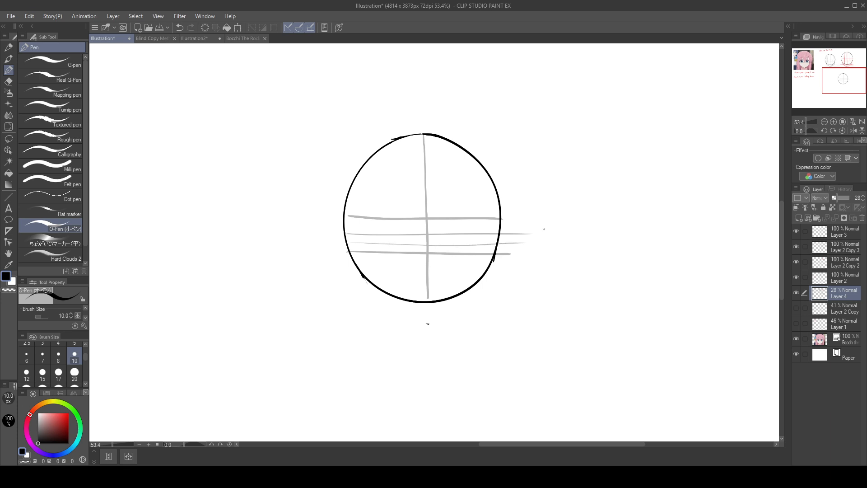
{"action": "key", "text": "ctrl+z"}
{"action": "mouse_move", "coordinate": [349, 242]}
{"action": "left_mouse_down"}
{"action": "mouse_move", "coordinate": [531, 237]}
{"action": "mouse_move", "coordinate": [547, 246]}
{"action": "mouse_move", "coordinate": [544, 234]}
{"action": "left_mouse_up"}
{"action": "key", "text": "ctrl+z"}
{"action": "key", "text": "ctrl+z"}
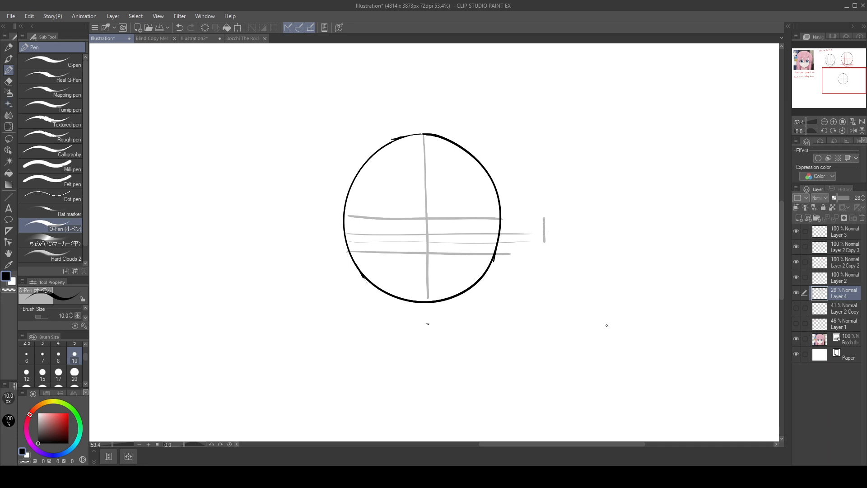
Step: Lasso the short vertical mark beside the circle, move it beneath the circle to extend the centre line, and deselect it
{"action": "key", "text": "m"}
{"action": "mouse_move", "coordinate": [547, 209]}
{"action": "left_mouse_down"}
{"action": "mouse_move", "coordinate": [542, 252]}
{"action": "mouse_move", "coordinate": [544, 213]}
{"action": "left_mouse_up"}
{"action": "mouse_move", "coordinate": [551, 231]}
{"action": "left_mouse_down"}
{"action": "mouse_move", "coordinate": [543, 247]}
{"action": "mouse_move", "coordinate": [427, 318]}
{"action": "mouse_move", "coordinate": [435, 317]}
{"action": "left_mouse_up"}
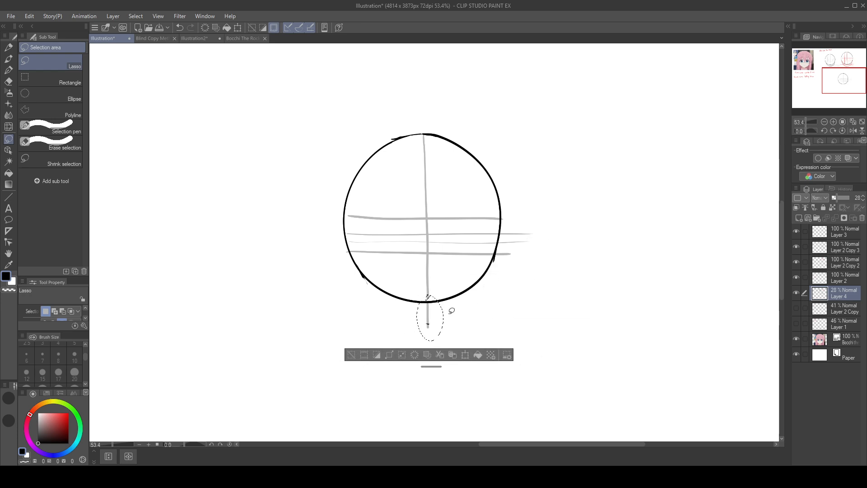
{"action": "left_click", "coordinate": [351, 354]}
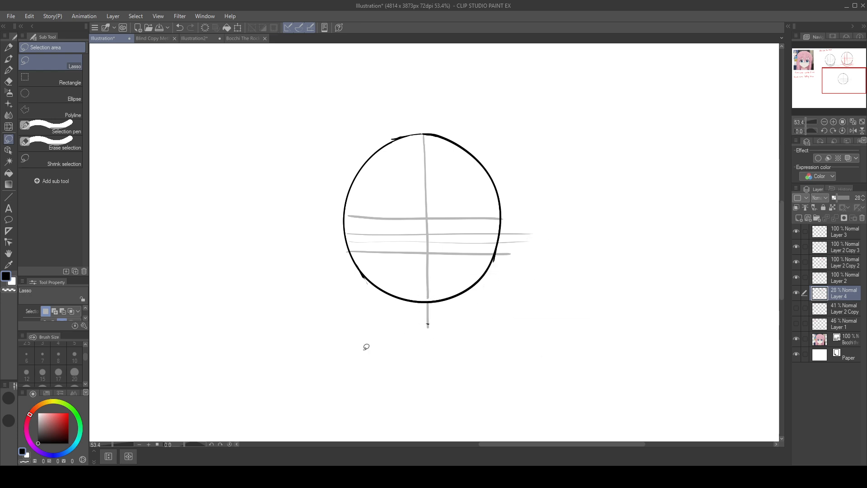
Step: Draw two vertical guides on each side of the circle's centre line, replacing most of the inner right one with a closer line
{"action": "left_click", "coordinate": [9, 70]}
{"action": "left_click_drag", "start_coordinate": [389, 143], "coordinate": [394, 285]}
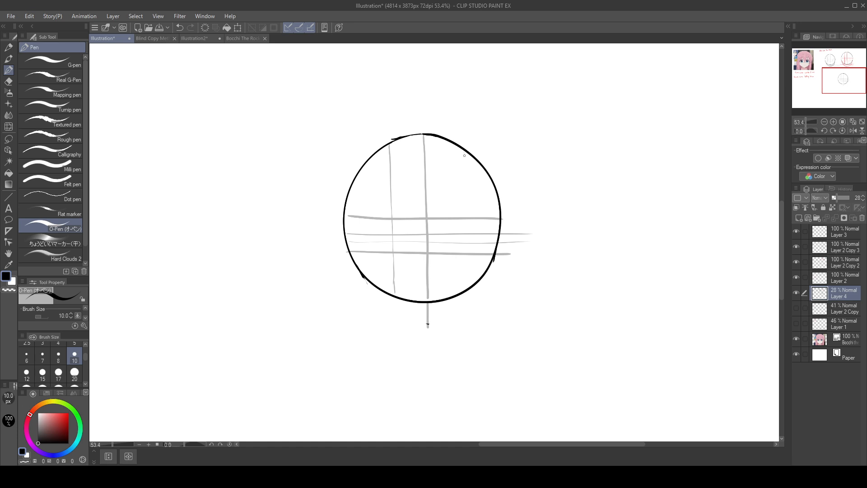
{"action": "left_click_drag", "start_coordinate": [465, 155], "coordinate": [468, 278]}
{"action": "left_click_drag", "start_coordinate": [369, 182], "coordinate": [372, 277]}
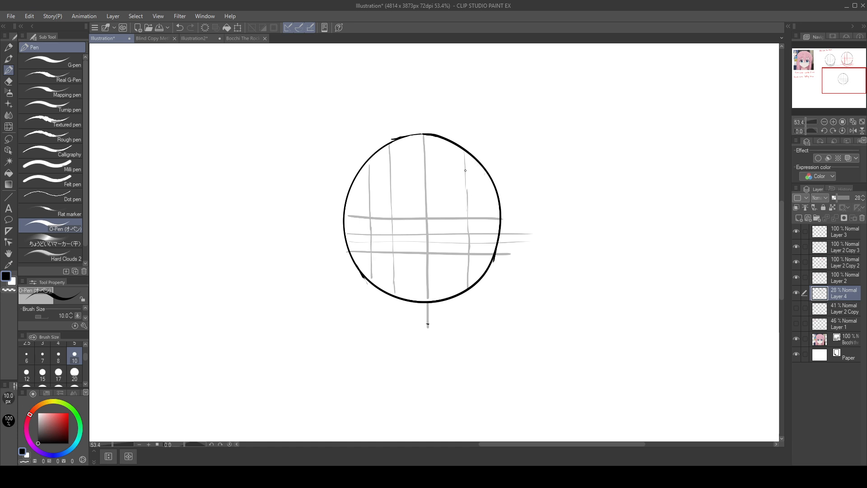
{"action": "left_click_drag", "start_coordinate": [467, 163], "coordinate": [468, 208]}
{"action": "left_click_drag", "start_coordinate": [468, 267], "coordinate": [467, 280]}
{"action": "left_click_drag", "start_coordinate": [461, 151], "coordinate": [462, 287]}
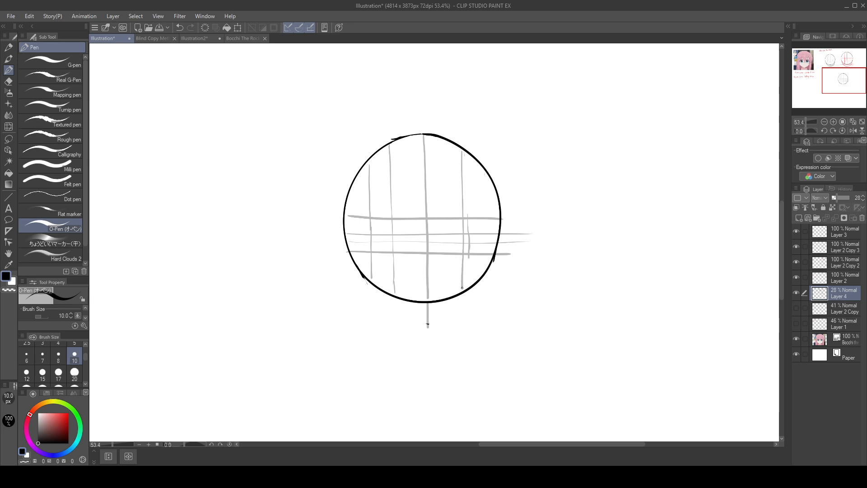
{"action": "left_click_drag", "start_coordinate": [479, 166], "coordinate": [479, 236]}
{"action": "key", "text": "ctrl+z"}
{"action": "left_click_drag", "start_coordinate": [482, 164], "coordinate": [480, 277]}
Step: Draw two long horizontal guides beneath the circle, one just under it and one at the end of the extended centre line
{"action": "left_click_drag", "start_coordinate": [437, 307], "coordinate": [523, 307]}
{"action": "key", "text": "ctrl+z"}
{"action": "left_click_drag", "start_coordinate": [338, 300], "coordinate": [556, 307]}
{"action": "key", "text": "ctrl+z"}
{"action": "left_click_drag", "start_coordinate": [365, 306], "coordinate": [522, 301]}
{"action": "key", "text": "ctrl+z"}
{"action": "left_click_drag", "start_coordinate": [352, 308], "coordinate": [526, 306]}
{"action": "key", "text": "ctrl+z"}
{"action": "left_click_drag", "start_coordinate": [352, 303], "coordinate": [563, 307]}
{"action": "key", "text": "ctrl+z"}
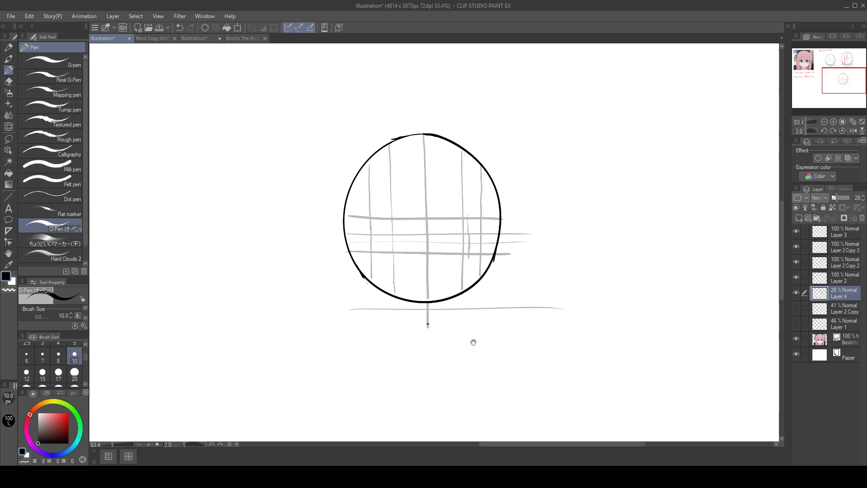
{"action": "left_click_drag", "start_coordinate": [340, 329], "coordinate": [588, 331]}
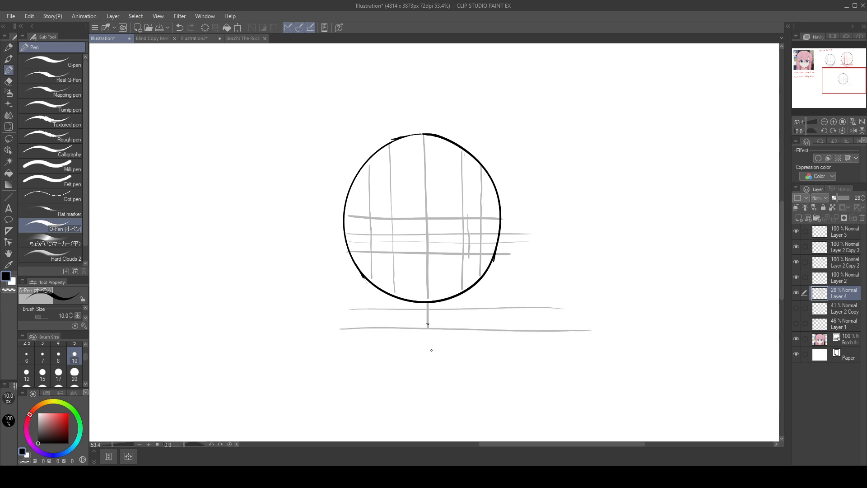
Step: Add horizontal guides level with the circle's bottom and about halfway down to the chin line
{"action": "left_click_drag", "start_coordinate": [347, 317], "coordinate": [576, 309]}
{"action": "key", "text": "ctrl+z"}
{"action": "left_click_drag", "start_coordinate": [345, 316], "coordinate": [575, 314]}
{"action": "key", "text": "ctrl+z"}
{"action": "mouse_move", "coordinate": [346, 302]}
{"action": "left_mouse_down"}
{"action": "mouse_move", "coordinate": [568, 301]}
{"action": "mouse_move", "coordinate": [641, 310]}
{"action": "left_mouse_up"}
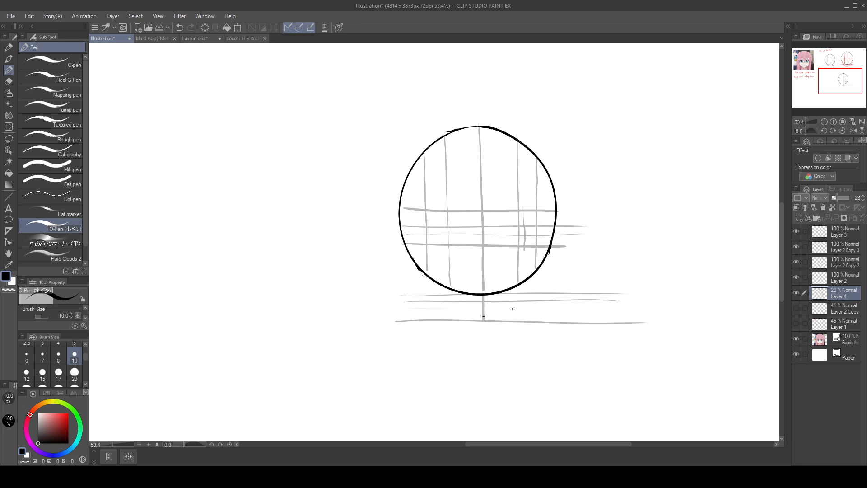
{"action": "left_click_drag", "start_coordinate": [416, 308], "coordinate": [668, 310]}
Step: After checking the two heads above, draw a vertical guide between the two left ones, running below the circle
{"action": "left_click_drag", "start_coordinate": [751, 88], "coordinate": [627, 353]}
{"action": "left_click_drag", "start_coordinate": [581, 315], "coordinate": [648, 322]}
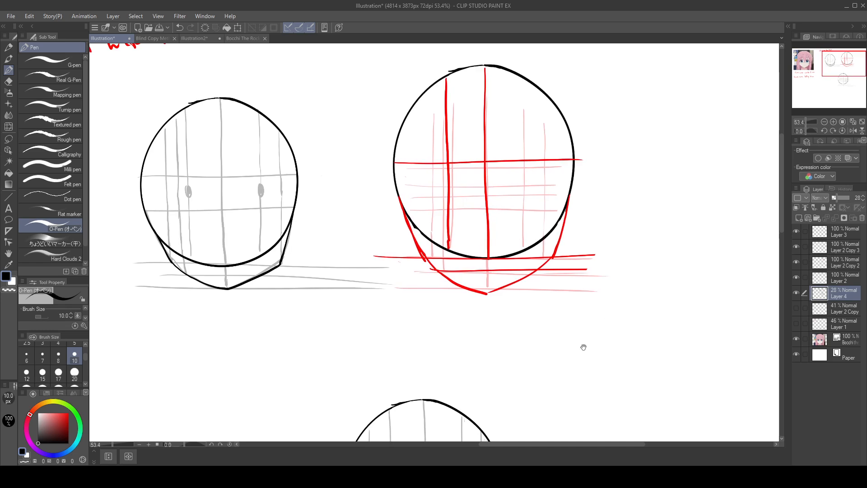
{"action": "left_click_drag", "start_coordinate": [436, 299], "coordinate": [595, 290]}
{"action": "mouse_move", "coordinate": [568, 338]}
{"action": "left_mouse_down"}
{"action": "mouse_move", "coordinate": [560, 341]}
{"action": "mouse_move", "coordinate": [614, 219]}
{"action": "left_mouse_up"}
{"action": "key", "text": "ctrl+z"}
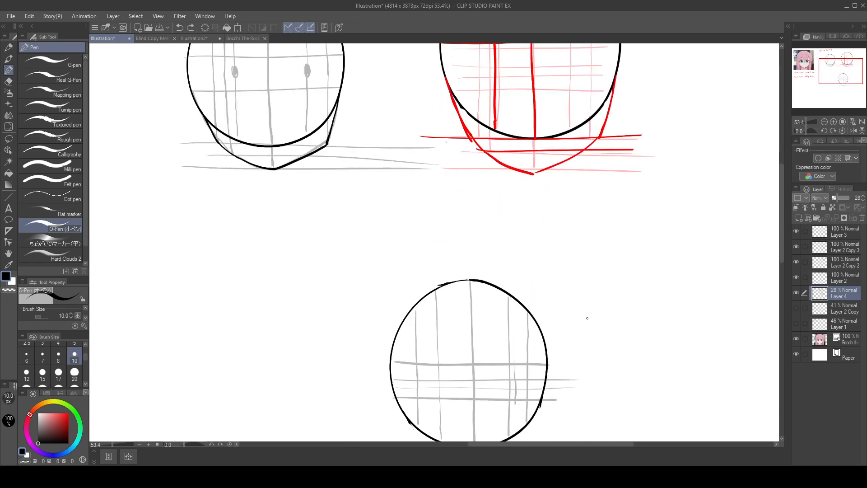
{"action": "left_click_drag", "start_coordinate": [576, 386], "coordinate": [590, 236]}
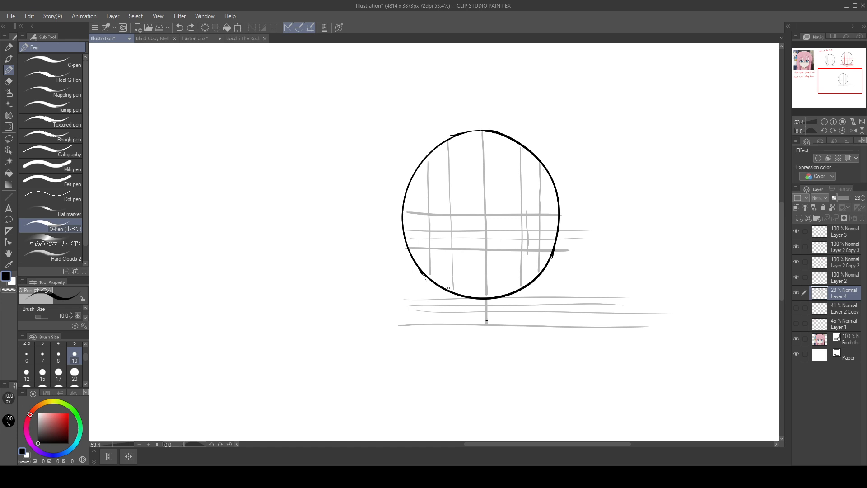
{"action": "key", "text": "ctrl+z"}
{"action": "key", "text": "ctrl+z"}
{"action": "key", "text": "ctrl+z"}
{"action": "left_click_drag", "start_coordinate": [439, 152], "coordinate": [442, 224]}
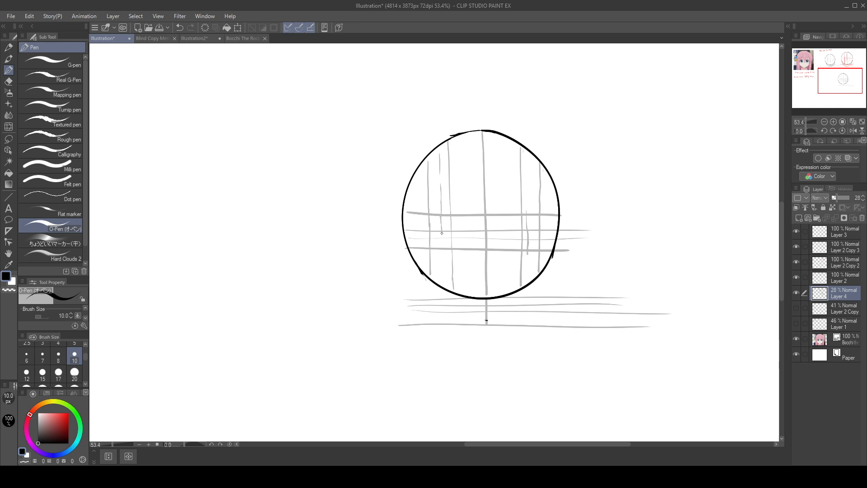
{"action": "left_click_drag", "start_coordinate": [442, 233], "coordinate": [443, 285]}
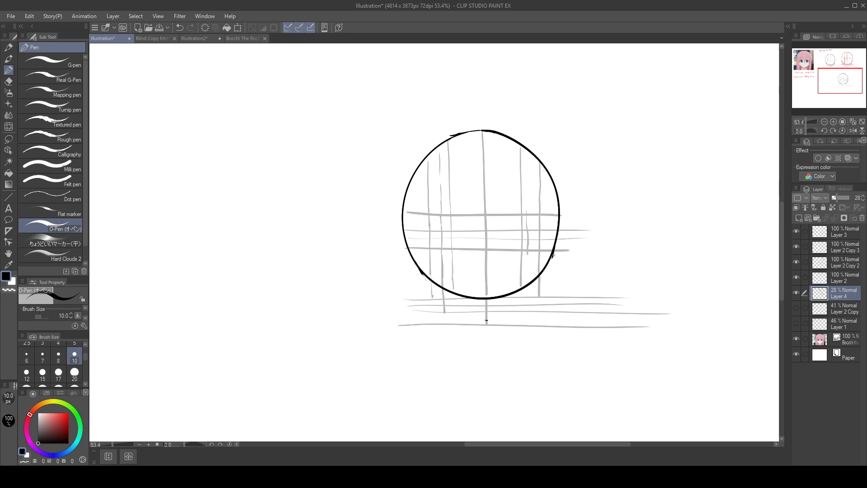
Step: Try to sketch the right jaw in grey from the circle to the outer vertical guide and toward the chin
{"action": "mouse_move", "coordinate": [553, 255]}
{"action": "left_mouse_down"}
{"action": "mouse_move", "coordinate": [526, 312]}
{"action": "mouse_move", "coordinate": [479, 335]}
{"action": "left_mouse_up"}
{"action": "key", "text": "ctrl+z"}
{"action": "left_click_drag", "start_coordinate": [540, 295], "coordinate": [493, 323]}
{"action": "key", "text": "ctrl+z"}
{"action": "left_click_drag", "start_coordinate": [539, 294], "coordinate": [493, 323]}
{"action": "left_click_drag", "start_coordinate": [553, 254], "coordinate": [540, 295]}
Step: Try several grey left jaw curves from the circle to the vertical guides, and undo the jaw attempts on both sides
{"action": "left_click_drag", "start_coordinate": [409, 255], "coordinate": [441, 310]}
{"action": "key", "text": "ctrl+z"}
{"action": "left_click_drag", "start_coordinate": [409, 254], "coordinate": [431, 298]}
{"action": "key", "text": "ctrl+z"}
{"action": "left_click_drag", "start_coordinate": [405, 233], "coordinate": [433, 298]}
{"action": "key", "text": "ctrl+z"}
{"action": "left_click_drag", "start_coordinate": [404, 230], "coordinate": [431, 298]}
{"action": "key", "text": "ctrl+z"}
{"action": "left_click_drag", "start_coordinate": [401, 231], "coordinate": [433, 298]}
{"action": "key", "text": "ctrl+z"}
{"action": "mouse_move", "coordinate": [413, 261]}
{"action": "left_mouse_down"}
{"action": "mouse_move", "coordinate": [431, 297]}
{"action": "mouse_move", "coordinate": [441, 280]}
{"action": "mouse_move", "coordinate": [446, 300]}
{"action": "mouse_move", "coordinate": [432, 295]}
{"action": "mouse_move", "coordinate": [444, 310]}
{"action": "left_mouse_up"}
{"action": "key", "text": "ctrl+z"}
{"action": "key", "text": "ctrl+z"}
{"action": "mouse_move", "coordinate": [515, 320]}
{"action": "left_mouse_down"}
{"action": "mouse_move", "coordinate": [494, 325]}
{"action": "mouse_move", "coordinate": [546, 296]}
{"action": "left_mouse_up"}
Step: Extend the outer right vertical guide below the circle and sketch a grey left jaw line down to the lower guides
{"action": "key", "text": "ctrl+z"}
{"action": "key", "text": "ctrl+z"}
{"action": "key", "text": "ctrl+z"}
{"action": "left_click_drag", "start_coordinate": [540, 291], "coordinate": [541, 279]}
{"action": "left_click_drag", "start_coordinate": [407, 252], "coordinate": [428, 296]}
{"action": "key", "text": "ctrl+z"}
{"action": "mouse_move", "coordinate": [409, 255]}
{"action": "left_mouse_down"}
{"action": "mouse_move", "coordinate": [429, 298]}
{"action": "mouse_move", "coordinate": [445, 312]}
{"action": "left_mouse_up"}
{"action": "key", "text": "ctrl+z"}
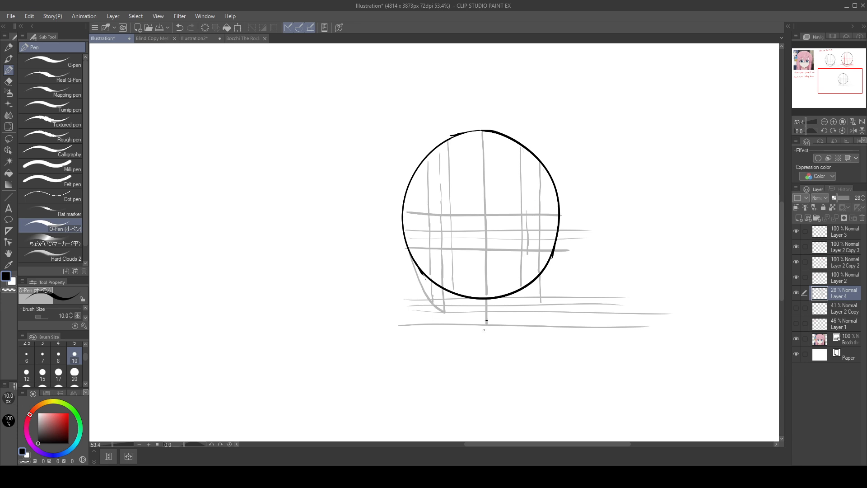
Step: Sketch an angled jaw line in the blank space beside the reference image, and redraw the end of the circle's left jaw line
{"action": "left_click_drag", "start_coordinate": [332, 314], "coordinate": [730, 317]}
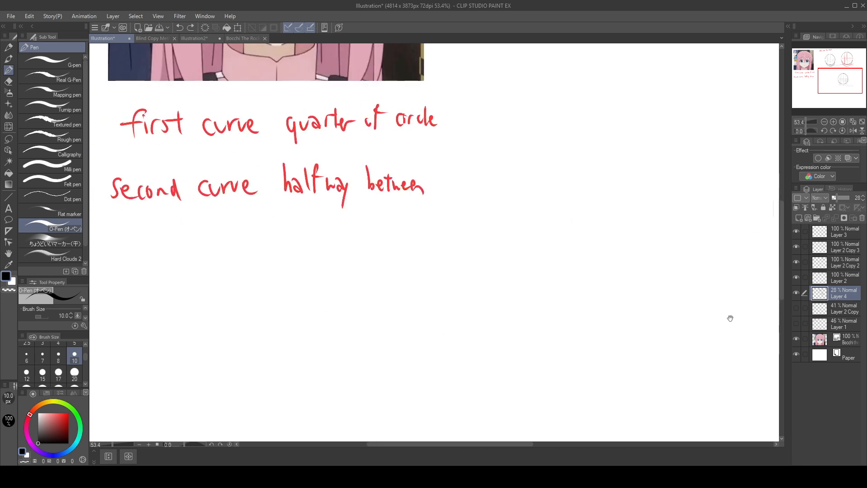
{"action": "mouse_move", "coordinate": [538, 63]}
{"action": "left_mouse_down"}
{"action": "mouse_move", "coordinate": [673, 168]}
{"action": "mouse_move", "coordinate": [560, 262]}
{"action": "mouse_move", "coordinate": [537, 262]}
{"action": "mouse_move", "coordinate": [611, 301]}
{"action": "left_mouse_up"}
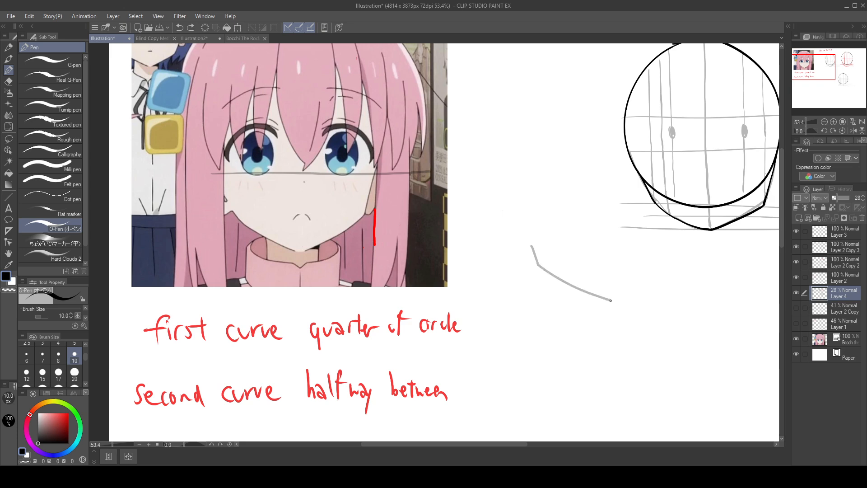
{"action": "left_click_drag", "start_coordinate": [701, 351], "coordinate": [444, 233]}
{"action": "left_click_drag", "start_coordinate": [722, 274], "coordinate": [552, 237]}
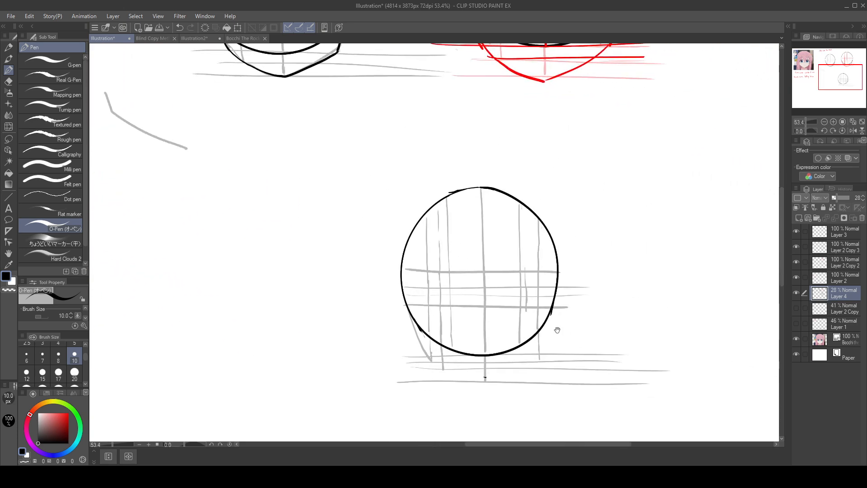
{"action": "left_click_drag", "start_coordinate": [433, 358], "coordinate": [443, 368]}
Step: Compare the reference face's jaw shape with the grey jaw line on the guided circle
{"action": "mouse_move", "coordinate": [589, 309]}
{"action": "left_mouse_down"}
{"action": "mouse_move", "coordinate": [780, 370]}
{"action": "mouse_move", "coordinate": [797, 356]}
{"action": "left_mouse_up"}
{"action": "mouse_move", "coordinate": [414, 247]}
{"action": "left_mouse_down"}
{"action": "mouse_move", "coordinate": [658, 331]}
{"action": "mouse_move", "coordinate": [710, 384]}
{"action": "left_mouse_up"}
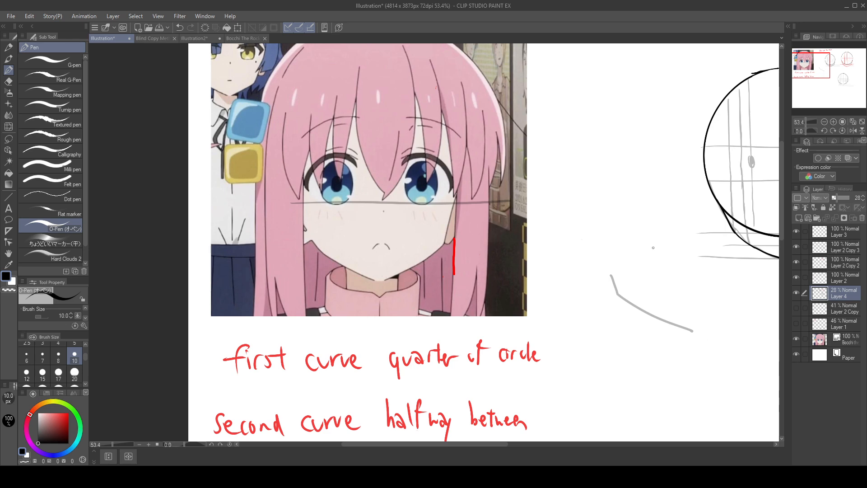
{"action": "left_click_drag", "start_coordinate": [616, 272], "coordinate": [304, 179]}
{"action": "left_click_drag", "start_coordinate": [676, 285], "coordinate": [482, 199]}
{"action": "left_click_drag", "start_coordinate": [616, 248], "coordinate": [596, 208]}
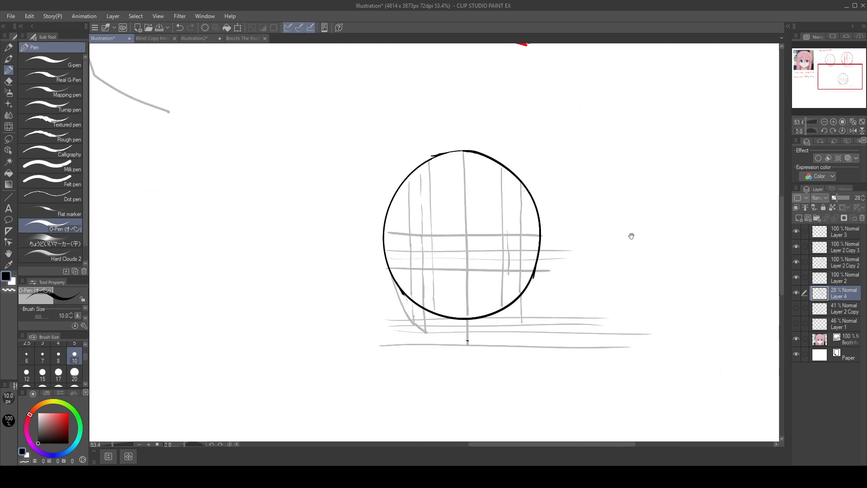
{"action": "left_click_drag", "start_coordinate": [632, 310], "coordinate": [858, 424]}
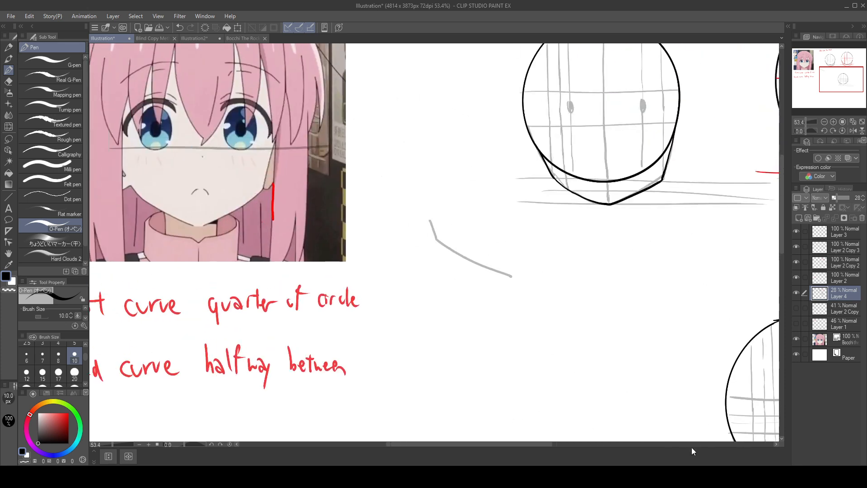
{"action": "mouse_move", "coordinate": [585, 351]}
{"action": "left_mouse_down"}
{"action": "mouse_move", "coordinate": [624, 375]}
{"action": "mouse_move", "coordinate": [393, 229]}
{"action": "left_mouse_up"}
{"action": "mouse_move", "coordinate": [612, 293]}
{"action": "left_mouse_down"}
{"action": "mouse_move", "coordinate": [540, 261]}
{"action": "mouse_move", "coordinate": [460, 254]}
{"action": "left_mouse_up"}
Step: Try to sketch a grey curve from the end of the left jaw line to the chin point
{"action": "left_click_drag", "start_coordinate": [384, 335], "coordinate": [430, 351]}
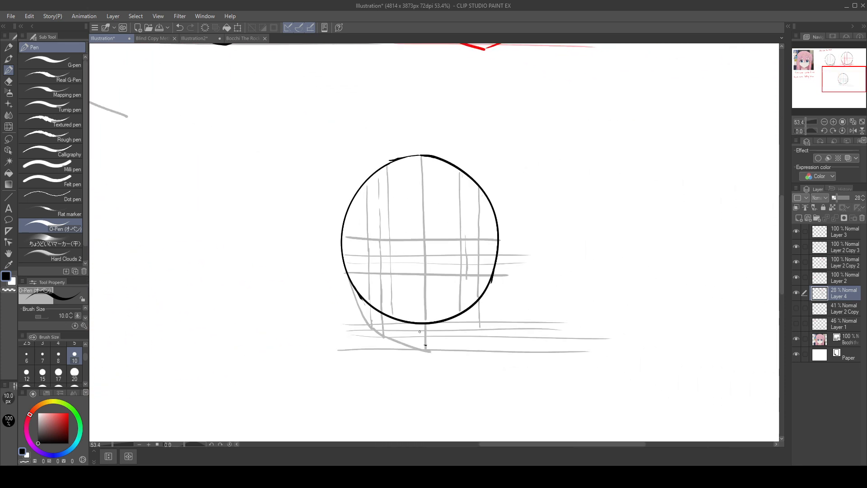
{"action": "key", "text": "ctrl+z"}
{"action": "left_click_drag", "start_coordinate": [383, 336], "coordinate": [426, 351]}
{"action": "key", "text": "ctrl+z"}
Step: On Layer 2 Copy 3, draw the upper left jaw in black from the circle's side down to the outer vertical guide
{"action": "left_click", "coordinate": [855, 262]}
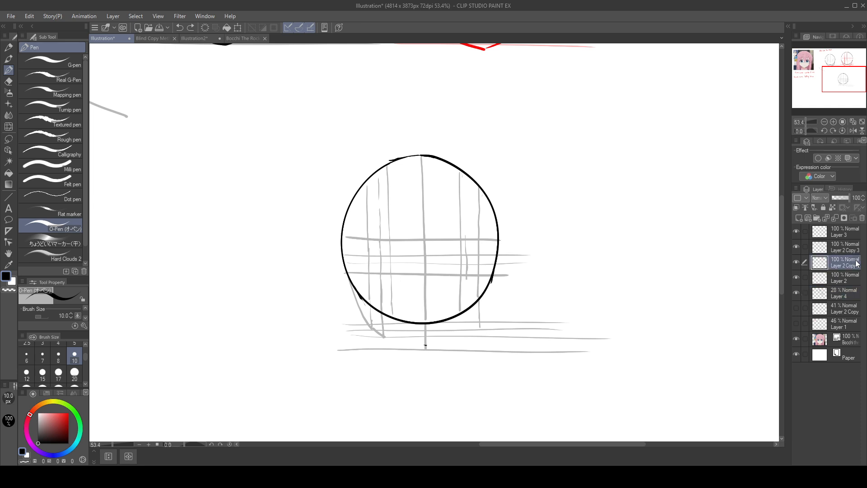
{"action": "left_click", "coordinate": [857, 249]}
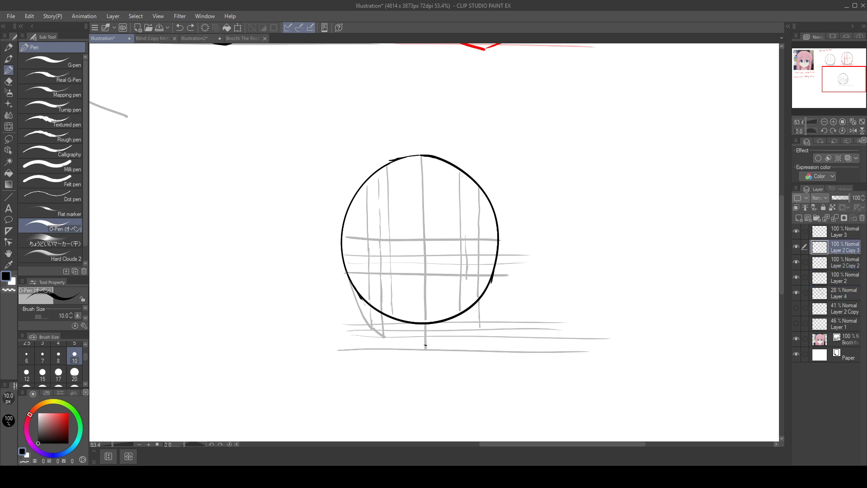
{"action": "left_click_drag", "start_coordinate": [347, 272], "coordinate": [366, 326]}
{"action": "key", "text": "ctrl+z"}
{"action": "left_click_drag", "start_coordinate": [349, 277], "coordinate": [367, 323]}
{"action": "key", "text": "ctrl+z"}
{"action": "left_click_drag", "start_coordinate": [347, 276], "coordinate": [368, 325]}
{"action": "key", "text": "ctrl+z"}
{"action": "left_click_drag", "start_coordinate": [345, 262], "coordinate": [370, 325]}
{"action": "key", "text": "ctrl+z"}
Step: Draw the lower left jaw in black, curving from the jaw corner to the chin point on the centre line
{"action": "left_click_drag", "start_coordinate": [373, 328], "coordinate": [430, 352]}
{"action": "key", "text": "ctrl+z"}
{"action": "left_click_drag", "start_coordinate": [371, 327], "coordinate": [427, 349]}
{"action": "key", "text": "ctrl+z"}
{"action": "left_click_drag", "start_coordinate": [371, 328], "coordinate": [427, 351]}
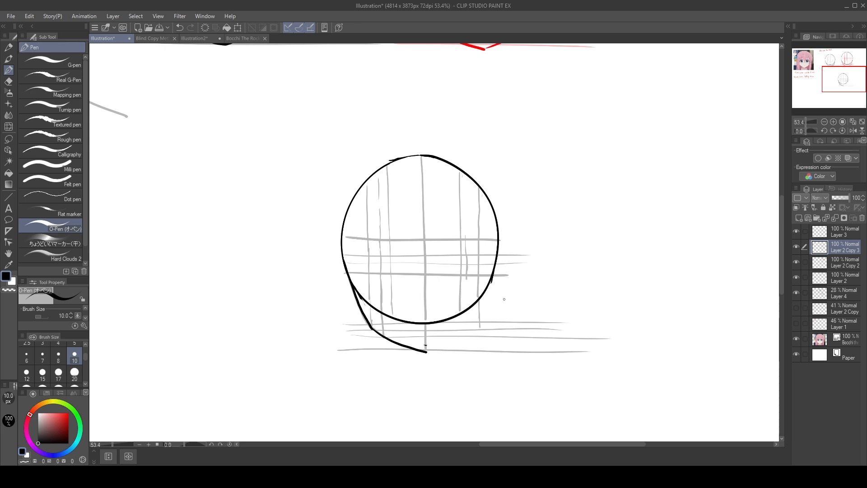
Step: Draw the right jaw in black from the circle down to the outer vertical guide and in to the chin point
{"action": "left_click_drag", "start_coordinate": [494, 275], "coordinate": [480, 327]}
{"action": "key", "text": "ctrl+z"}
{"action": "left_click_drag", "start_coordinate": [491, 279], "coordinate": [480, 329]}
{"action": "key", "text": "ctrl+z"}
{"action": "mouse_move", "coordinate": [492, 276]}
{"action": "left_mouse_down"}
{"action": "mouse_move", "coordinate": [480, 328]}
{"action": "mouse_move", "coordinate": [427, 352]}
{"action": "left_mouse_up"}
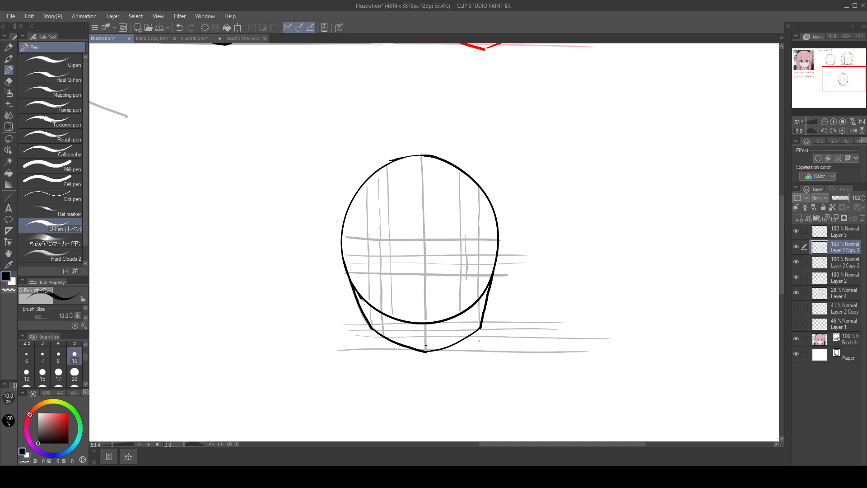
{"action": "key", "text": "ctrl+z"}
{"action": "left_click_drag", "start_coordinate": [480, 328], "coordinate": [427, 351]}
{"action": "key", "text": "ctrl+z"}
{"action": "left_click_drag", "start_coordinate": [481, 328], "coordinate": [427, 351]}
{"action": "left_click_drag", "start_coordinate": [609, 280], "coordinate": [659, 233]}
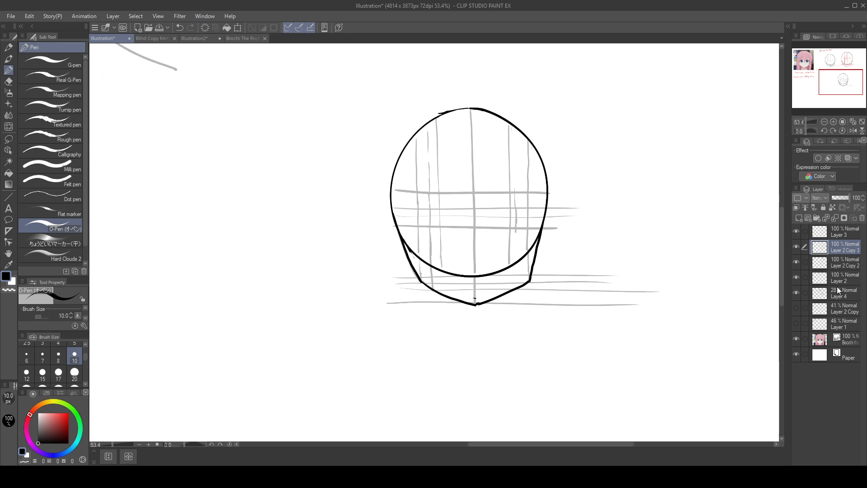
Step: Hide the grey guides on Layer 4 and try to soften the right jaw corner with the Blend tool
{"action": "left_click", "coordinate": [797, 292]}
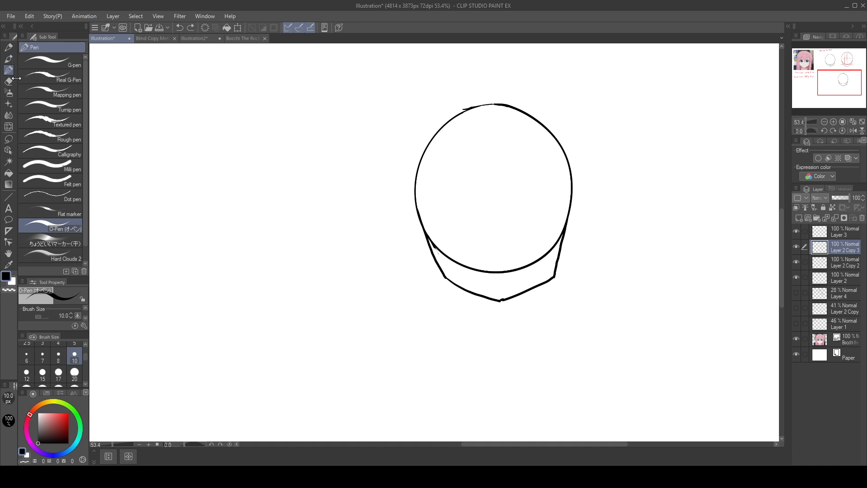
{"action": "left_click", "coordinate": [13, 116]}
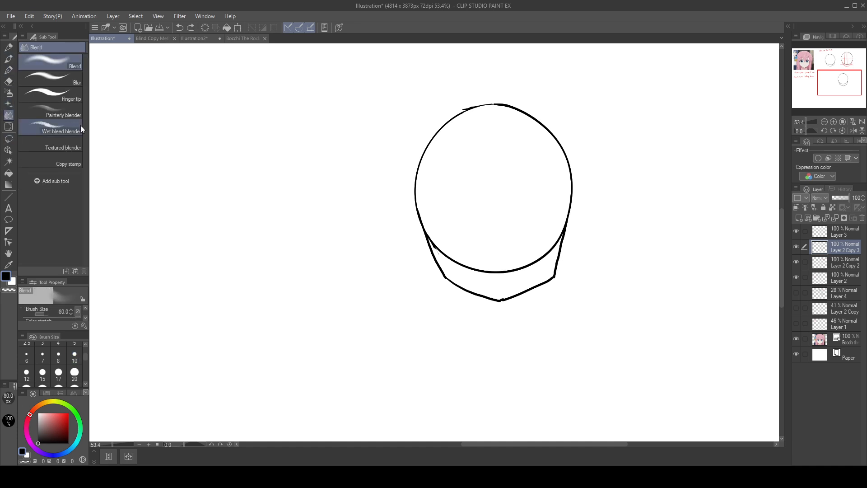
{"action": "left_click", "coordinate": [557, 277]}
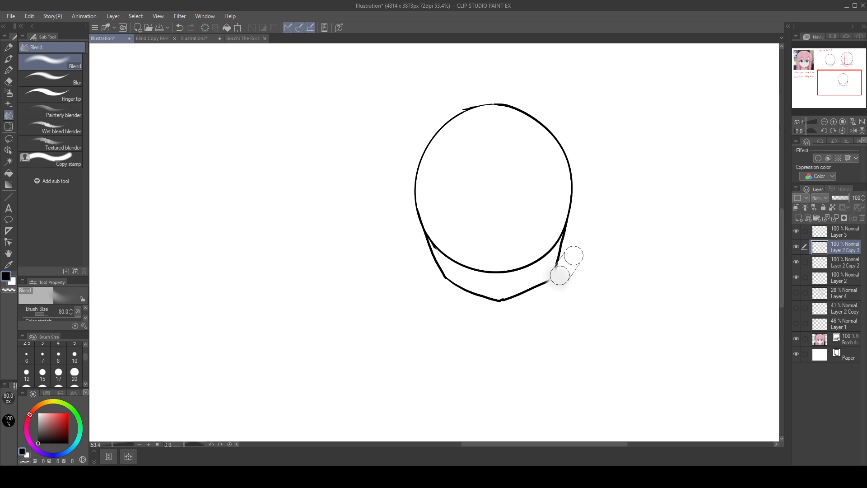
{"action": "key", "text": "ctrl+z"}
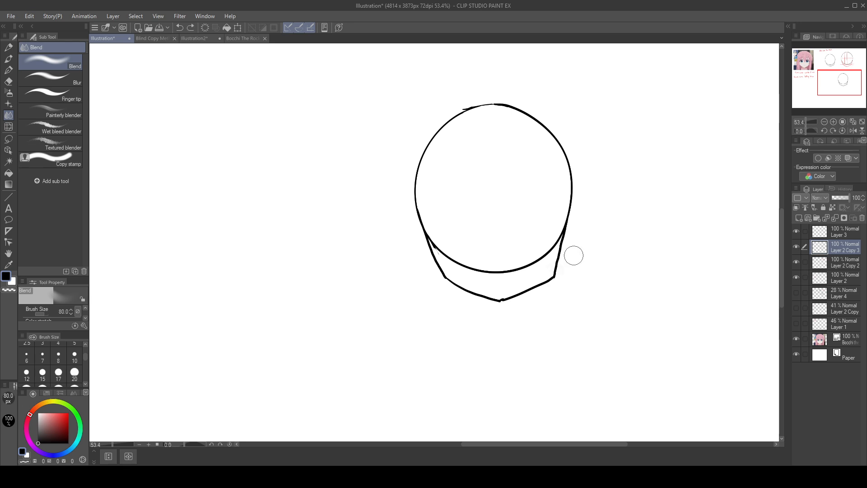
Step: Try to reshape the right and left jaw corners with Liquify at brush size 17
{"action": "left_click", "coordinate": [9, 126]}
{"action": "scroll", "coordinate": [577, 272], "scroll_direction": "up", "scroll_amount": 3}
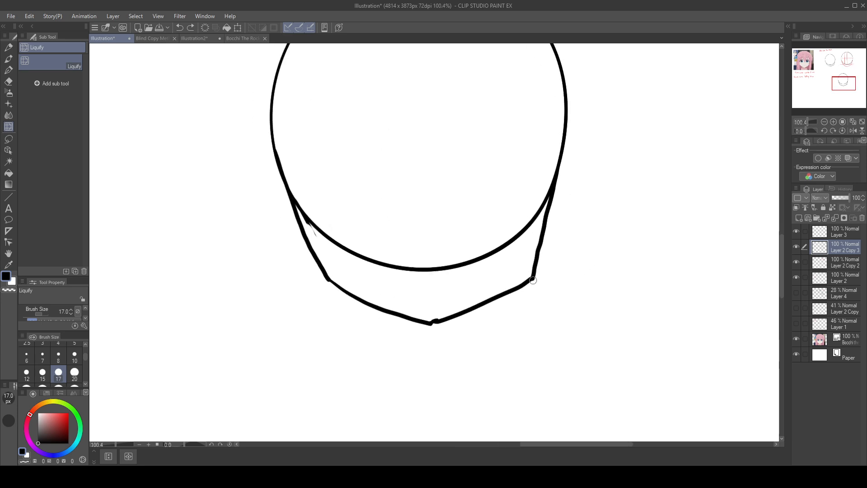
{"action": "left_click", "coordinate": [535, 279]}
{"action": "key", "text": "ctrl+z"}
{"action": "left_click_drag", "start_coordinate": [537, 280], "coordinate": [538, 278]}
{"action": "left_click_drag", "start_coordinate": [433, 231], "coordinate": [455, 312]}
{"action": "key", "text": "ctrl+z"}
{"action": "left_click_drag", "start_coordinate": [535, 270], "coordinate": [561, 248]}
{"action": "key", "text": "ctrl+z"}
{"action": "left_click_drag", "start_coordinate": [538, 283], "coordinate": [535, 278]}
{"action": "left_click_drag", "start_coordinate": [320, 277], "coordinate": [342, 290]}
{"action": "key", "text": "ctrl+z"}
{"action": "key", "text": "ctrl+z"}
{"action": "key", "text": "ctrl+z"}
{"action": "key", "text": "ctrl+z"}
{"action": "key", "text": "ctrl+z"}
Step: Try to round off the right jaw corner with the O-Pen at brush size 10
{"action": "key", "text": "p"}
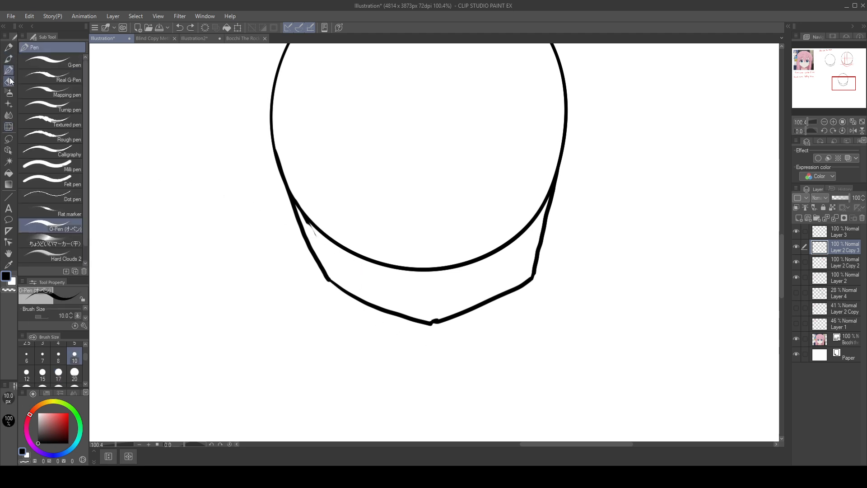
{"action": "scroll", "coordinate": [635, 319], "scroll_direction": "down", "scroll_amount": 2}
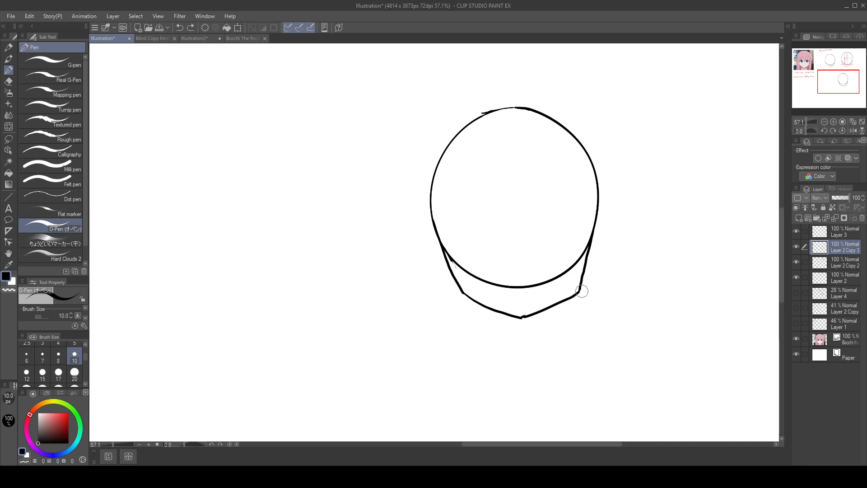
{"action": "left_click_drag", "start_coordinate": [582, 289], "coordinate": [576, 295]}
{"action": "key", "text": "ctrl+z"}
{"action": "key", "text": "ctrl+z"}
Step: Lasso the new head on Layer 2 Copy 3 and move it over the pink-haired character's face in the reference
{"action": "scroll", "coordinate": [674, 273], "scroll_direction": "down", "scroll_amount": 1}
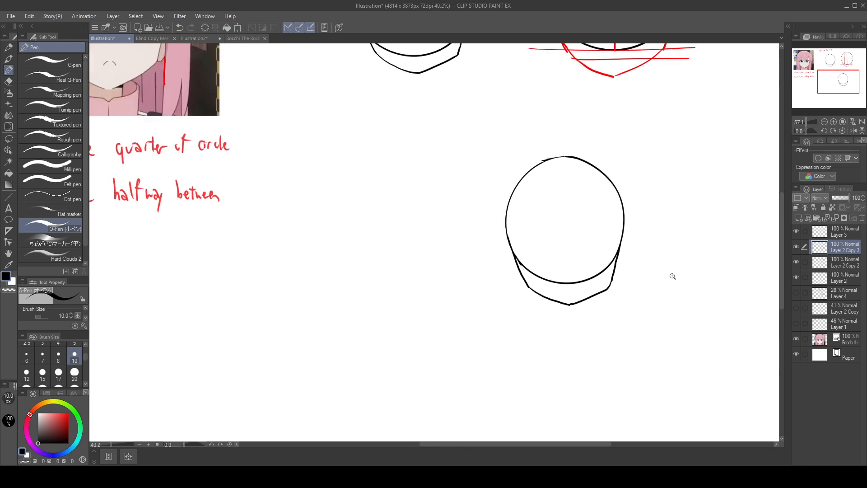
{"action": "left_click", "coordinate": [8, 139]}
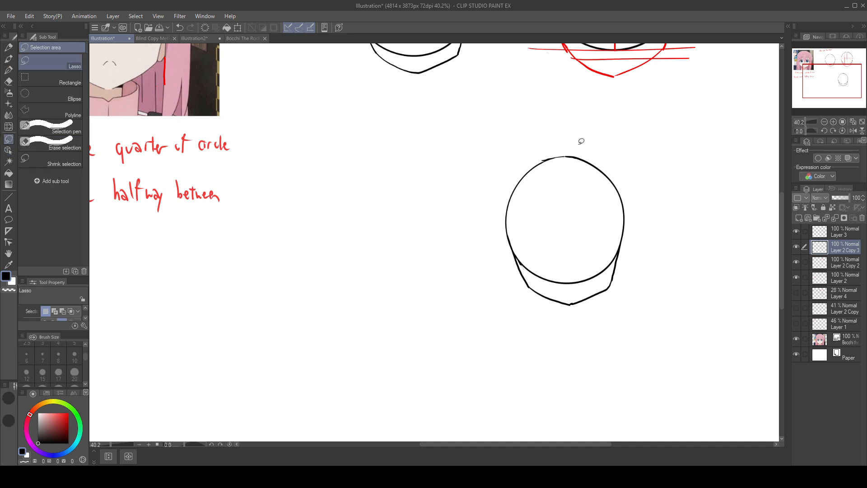
{"action": "mouse_move", "coordinate": [582, 140]}
{"action": "left_mouse_down"}
{"action": "mouse_move", "coordinate": [667, 184]}
{"action": "mouse_move", "coordinate": [587, 133]}
{"action": "mouse_move", "coordinate": [388, 114]}
{"action": "mouse_move", "coordinate": [588, 127]}
{"action": "mouse_move", "coordinate": [571, 129]}
{"action": "left_mouse_up"}
{"action": "mouse_move", "coordinate": [594, 195]}
{"action": "left_mouse_down", "text": "ctrl"}
{"action": "mouse_move", "coordinate": [500, 168]}
{"action": "mouse_move", "coordinate": [173, 113]}
{"action": "left_mouse_up", "text": "ctrl"}
{"action": "left_click_drag", "start_coordinate": [424, 158], "coordinate": [633, 406]}
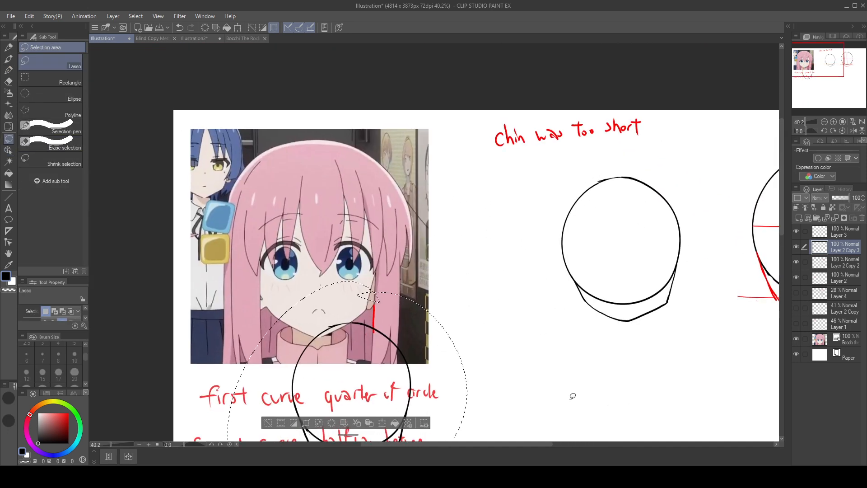
{"action": "mouse_move", "coordinate": [407, 354]}
{"action": "left_mouse_down", "text": "ctrl"}
{"action": "mouse_move", "coordinate": [409, 252]}
{"action": "mouse_move", "coordinate": [370, 214]}
{"action": "left_mouse_up", "text": "ctrl"}
Step: Scale the head up proportionally, align its jaw and chin with the reference face, and apply the transformation
{"action": "left_click", "coordinate": [347, 384]}
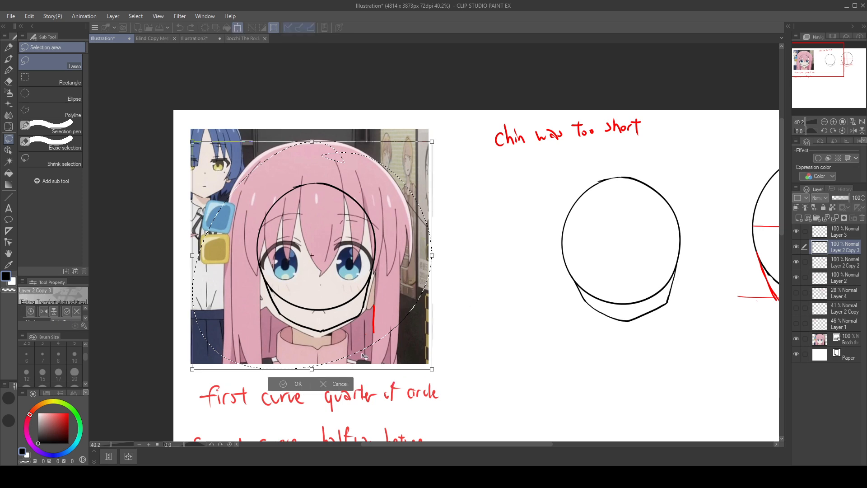
{"action": "left_click_drag", "start_coordinate": [431, 142], "coordinate": [463, 112]}
{"action": "left_click_drag", "start_coordinate": [410, 197], "coordinate": [390, 204]}
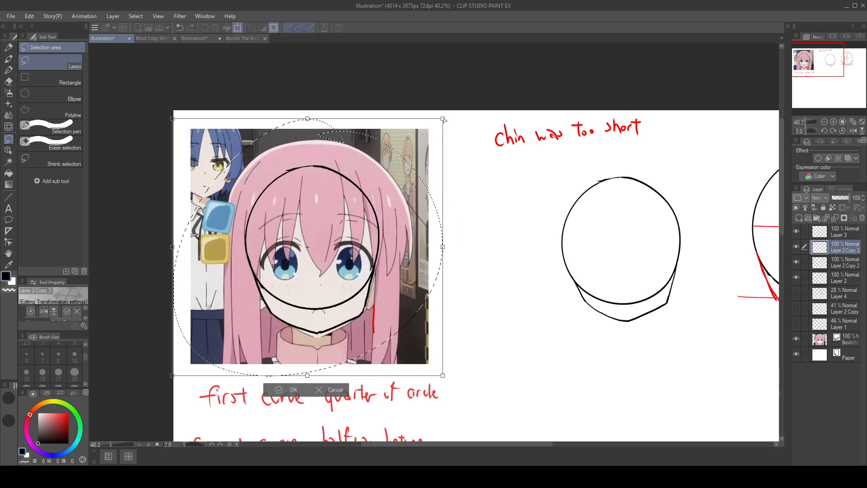
{"action": "left_click_drag", "start_coordinate": [443, 119], "coordinate": [451, 115], "text": "ctrl"}
{"action": "key", "text": "ctrl+z"}
{"action": "left_click_drag", "start_coordinate": [388, 193], "coordinate": [383, 196]}
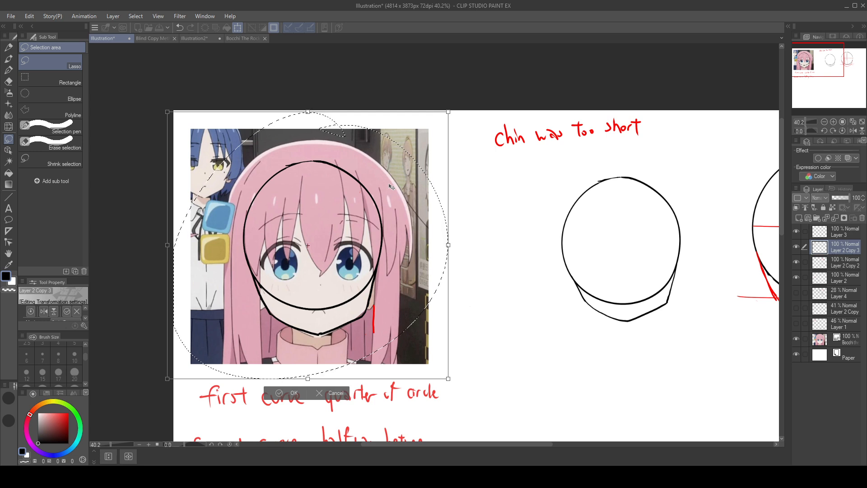
{"action": "left_click", "coordinate": [844, 198]}
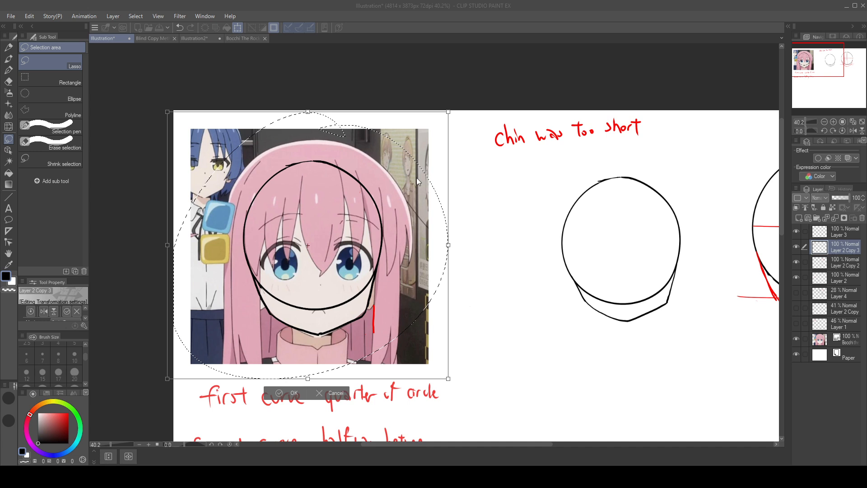
{"action": "key", "text": "Return"}
Step: Lower Layer 2 Copy 3's opacity to 87% and move the enlarged head back to the empty area below the earlier heads
{"action": "mouse_move", "coordinate": [846, 198]}
{"action": "left_mouse_down"}
{"action": "mouse_move", "coordinate": [838, 199]}
{"action": "mouse_move", "coordinate": [846, 203]}
{"action": "left_mouse_up"}
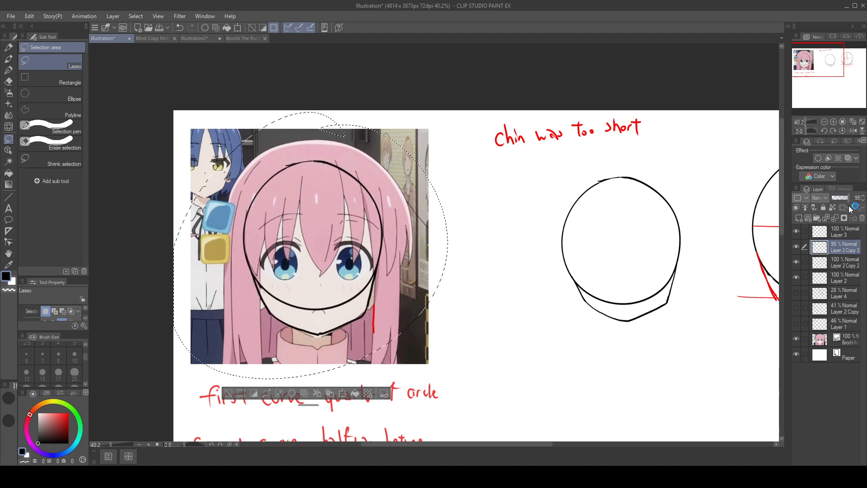
{"action": "mouse_move", "coordinate": [365, 122]}
{"action": "left_mouse_down"}
{"action": "mouse_move", "coordinate": [642, 233]}
{"action": "mouse_move", "coordinate": [426, 85]}
{"action": "left_mouse_up"}
{"action": "mouse_move", "coordinate": [458, 219]}
{"action": "left_mouse_down", "text": "ctrl"}
{"action": "mouse_move", "coordinate": [617, 317]}
{"action": "mouse_move", "coordinate": [626, 339]}
{"action": "left_mouse_up", "text": "ctrl"}
{"action": "mouse_move", "coordinate": [667, 199]}
{"action": "left_mouse_down"}
{"action": "mouse_move", "coordinate": [576, 113]}
{"action": "mouse_move", "coordinate": [542, 102]}
{"action": "left_mouse_up"}
{"action": "mouse_move", "coordinate": [505, 254]}
{"action": "left_mouse_down", "text": "ctrl"}
{"action": "mouse_move", "coordinate": [520, 259]}
{"action": "mouse_move", "coordinate": [548, 303]}
{"action": "left_mouse_up", "text": "ctrl"}
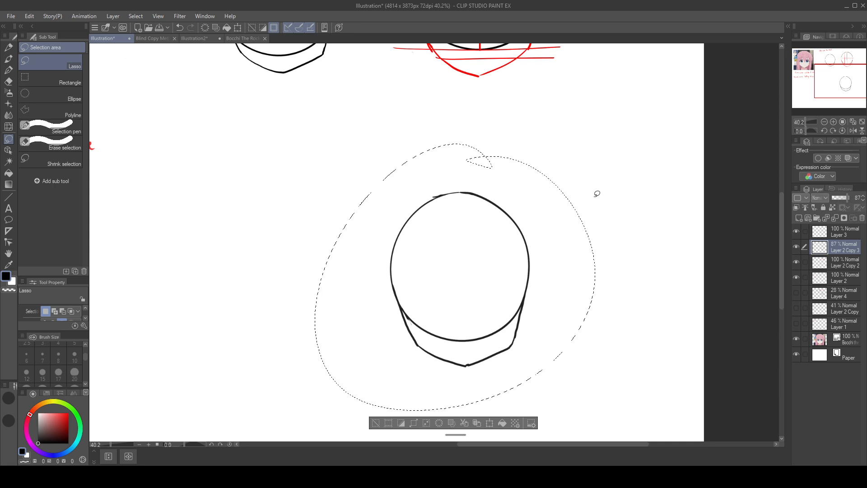
{"action": "left_click_drag", "start_coordinate": [505, 254], "coordinate": [704, 296]}
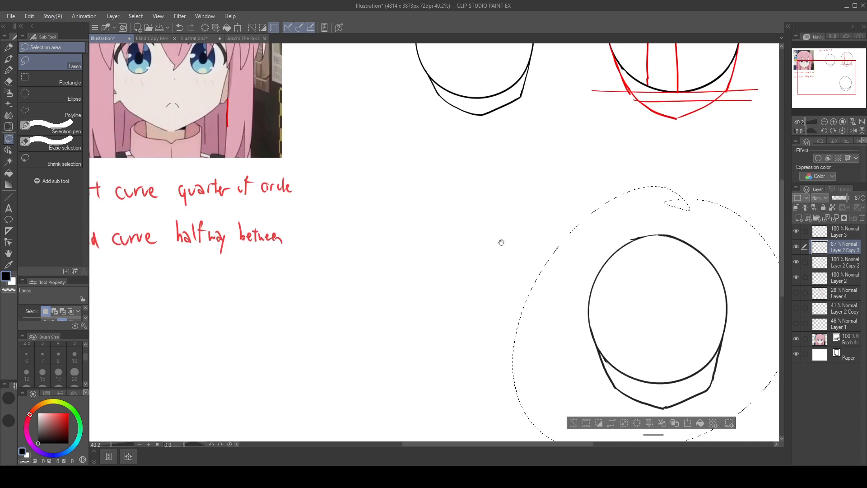
{"action": "mouse_move", "coordinate": [482, 237]}
{"action": "left_mouse_down"}
{"action": "mouse_move", "coordinate": [380, 277]}
{"action": "mouse_move", "coordinate": [230, 218]}
{"action": "left_mouse_up"}
{"action": "mouse_move", "coordinate": [481, 318]}
{"action": "left_mouse_down"}
{"action": "mouse_move", "coordinate": [569, 278]}
{"action": "mouse_move", "coordinate": [538, 275]}
{"action": "mouse_move", "coordinate": [637, 300]}
{"action": "mouse_move", "coordinate": [546, 308]}
{"action": "mouse_move", "coordinate": [509, 225]}
{"action": "left_mouse_up"}
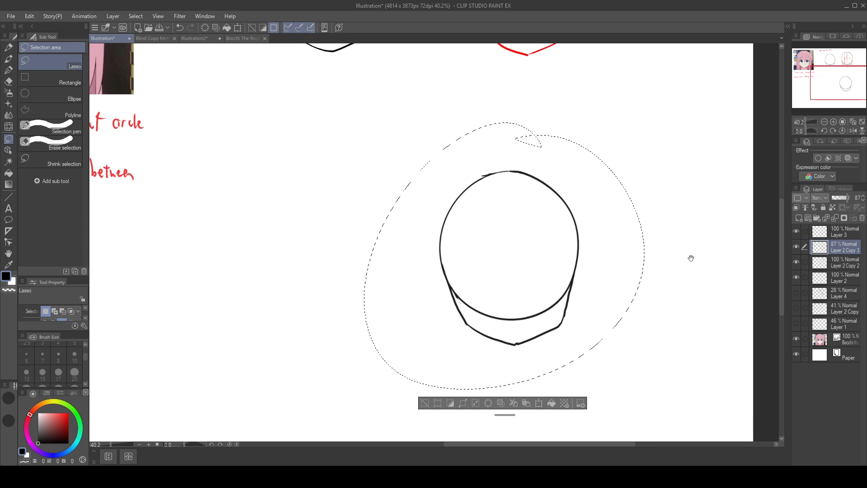
Step: Clear the selection around the head and make the grey guides on Layer 4 visible again
{"action": "left_click", "coordinate": [9, 70]}
{"action": "left_click", "coordinate": [429, 399]}
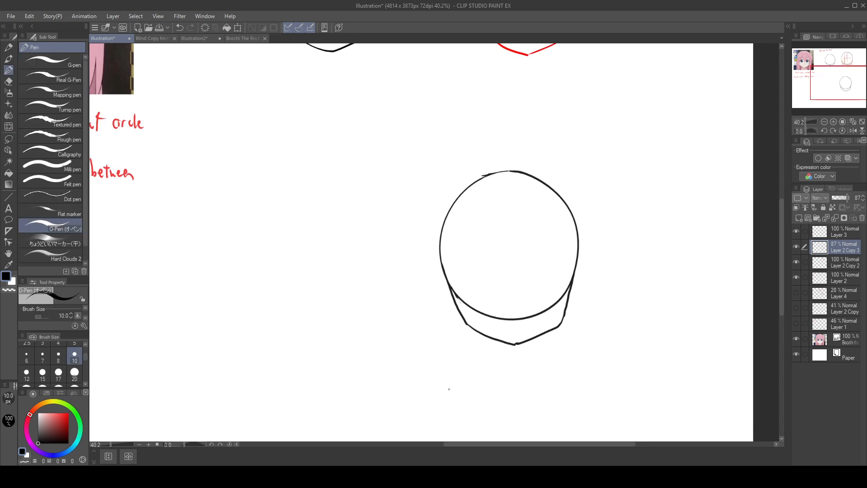
{"action": "left_click_drag", "start_coordinate": [511, 177], "coordinate": [510, 302]}
{"action": "key", "text": "ctrl+z"}
{"action": "left_click", "coordinate": [797, 293]}
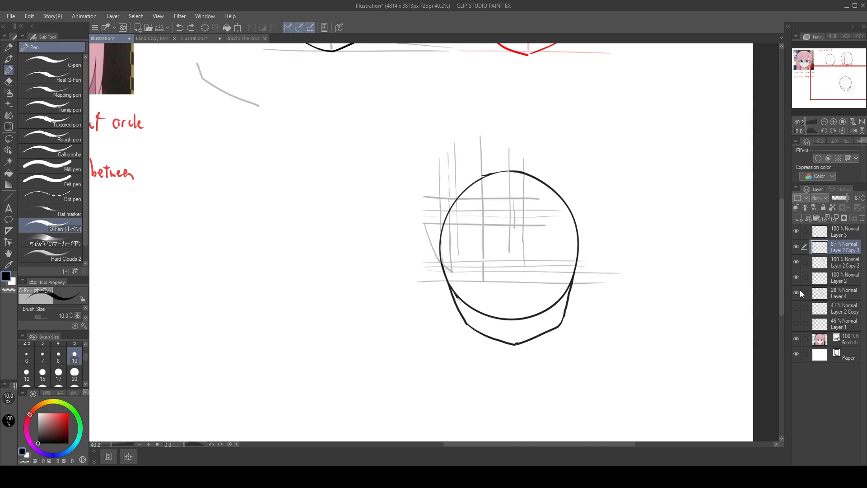
{"action": "left_click_drag", "start_coordinate": [457, 198], "coordinate": [440, 259]}
{"action": "mouse_move", "coordinate": [440, 221]}
{"action": "left_mouse_down"}
{"action": "mouse_move", "coordinate": [469, 175]}
{"action": "mouse_move", "coordinate": [506, 166]}
{"action": "mouse_move", "coordinate": [456, 262]}
{"action": "left_mouse_up"}
{"action": "key", "text": "ctrl+z"}
{"action": "key", "text": "ctrl+z"}
Step: On Layer 4, erase all the old grey guide lines around the enlarged head
{"action": "left_click", "coordinate": [846, 296]}
{"action": "left_click_drag", "start_coordinate": [456, 175], "coordinate": [426, 285]}
{"action": "left_click_drag", "start_coordinate": [456, 153], "coordinate": [406, 304]}
{"action": "mouse_move", "coordinate": [418, 257]}
{"action": "left_mouse_down"}
{"action": "mouse_move", "coordinate": [448, 121]}
{"action": "mouse_move", "coordinate": [476, 143]}
{"action": "mouse_move", "coordinate": [457, 220]}
{"action": "mouse_move", "coordinate": [466, 258]}
{"action": "mouse_move", "coordinate": [461, 322]}
{"action": "mouse_move", "coordinate": [454, 321]}
{"action": "mouse_move", "coordinate": [447, 257]}
{"action": "mouse_move", "coordinate": [498, 181]}
{"action": "mouse_move", "coordinate": [555, 145]}
{"action": "mouse_move", "coordinate": [466, 282]}
{"action": "mouse_move", "coordinate": [502, 260]}
{"action": "mouse_move", "coordinate": [581, 147]}
{"action": "left_mouse_up"}
{"action": "mouse_move", "coordinate": [569, 224]}
{"action": "left_mouse_down"}
{"action": "mouse_move", "coordinate": [513, 318]}
{"action": "mouse_move", "coordinate": [500, 317]}
{"action": "left_mouse_up"}
{"action": "left_click_drag", "start_coordinate": [490, 210], "coordinate": [513, 118]}
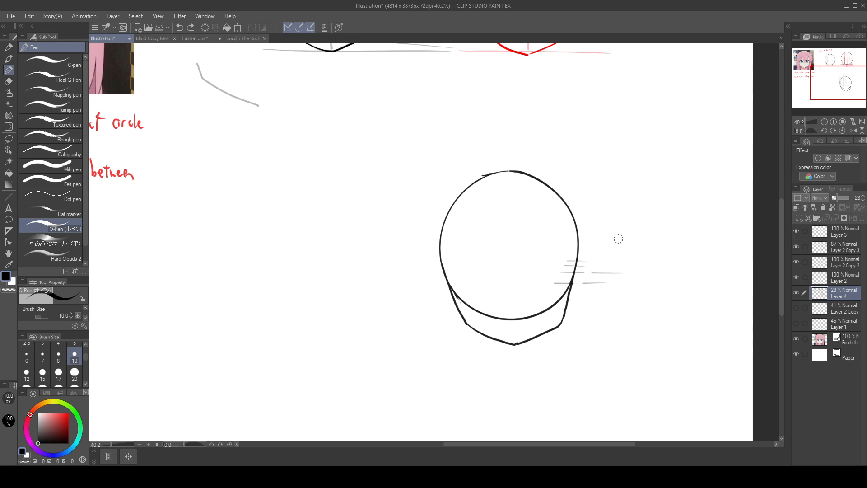
{"action": "left_click_drag", "start_coordinate": [582, 265], "coordinate": [582, 284]}
{"action": "mouse_move", "coordinate": [573, 248]}
{"action": "left_mouse_down"}
{"action": "mouse_move", "coordinate": [599, 265]}
{"action": "mouse_move", "coordinate": [583, 307]}
{"action": "mouse_move", "coordinate": [615, 257]}
{"action": "left_mouse_up"}
Step: Lasso a loose area around the enlarged head on Layer 4 and switch back to the O-Pen
{"action": "left_click", "coordinate": [8, 139]}
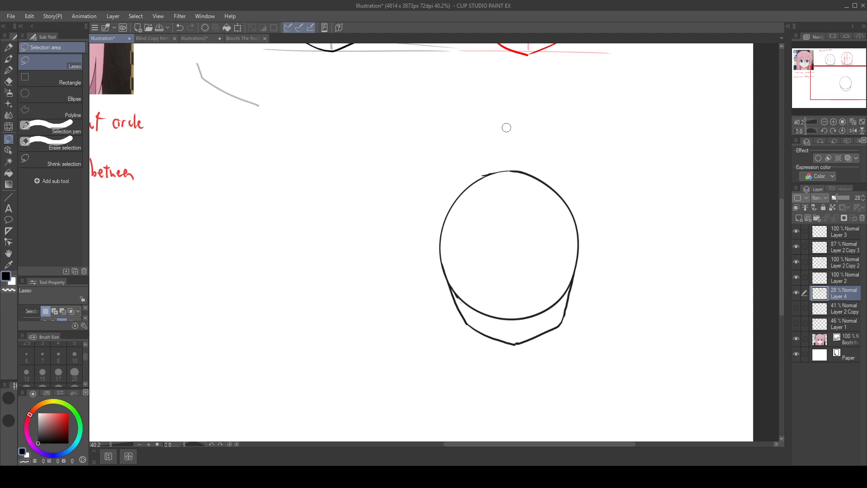
{"action": "mouse_move", "coordinate": [538, 119]}
{"action": "left_mouse_down"}
{"action": "mouse_move", "coordinate": [488, 122]}
{"action": "mouse_move", "coordinate": [550, 138]}
{"action": "mouse_move", "coordinate": [516, 133]}
{"action": "left_mouse_up"}
{"action": "mouse_move", "coordinate": [593, 204]}
{"action": "left_mouse_down"}
{"action": "mouse_move", "coordinate": [445, 234]}
{"action": "mouse_move", "coordinate": [572, 214]}
{"action": "left_mouse_up"}
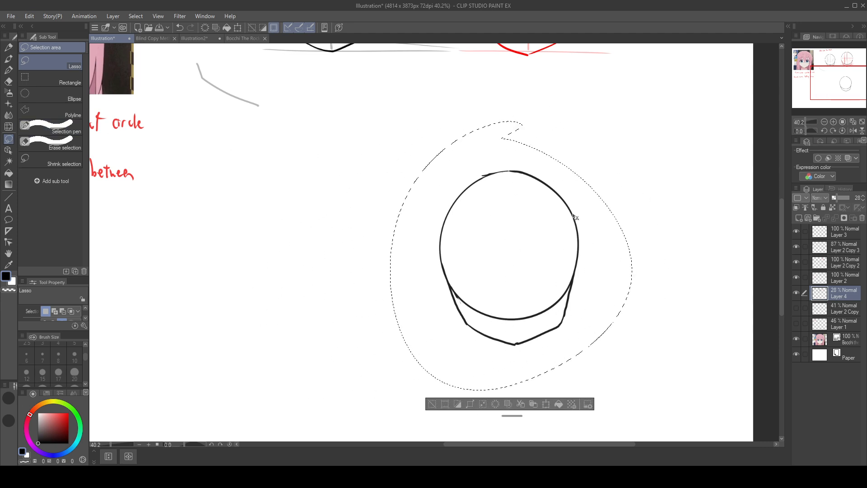
{"action": "left_click", "coordinate": [8, 70]}
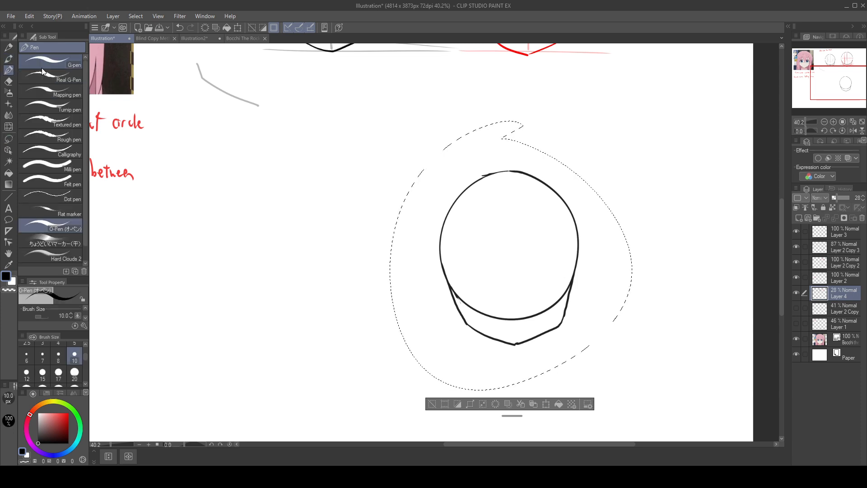
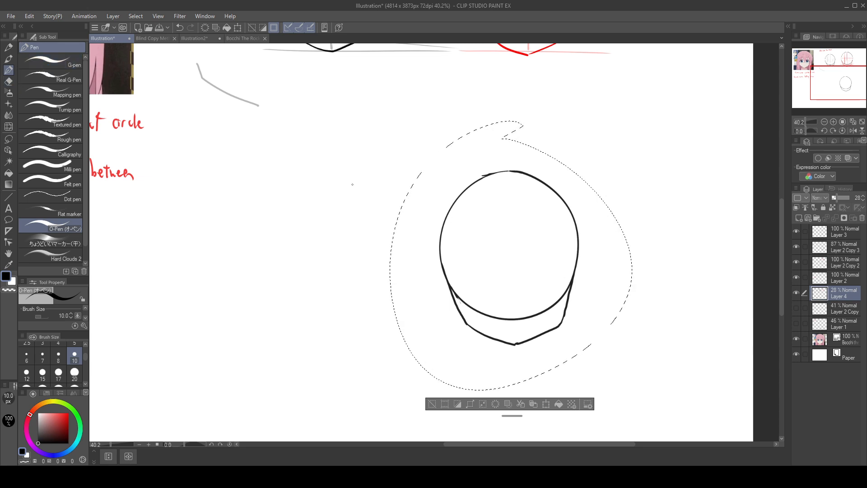
Step: Close the transformation of the lassoed area on Layer 4 and clear the selection around the head
{"action": "left_click_drag", "start_coordinate": [532, 391], "coordinate": [433, 382]}
{"action": "left_click", "coordinate": [444, 392]}
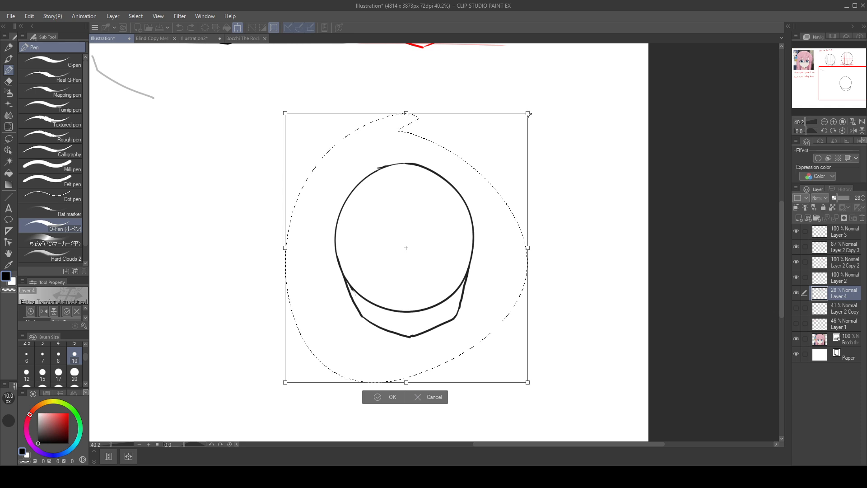
{"action": "left_click", "coordinate": [392, 398]}
{"action": "left_click", "coordinate": [336, 396]}
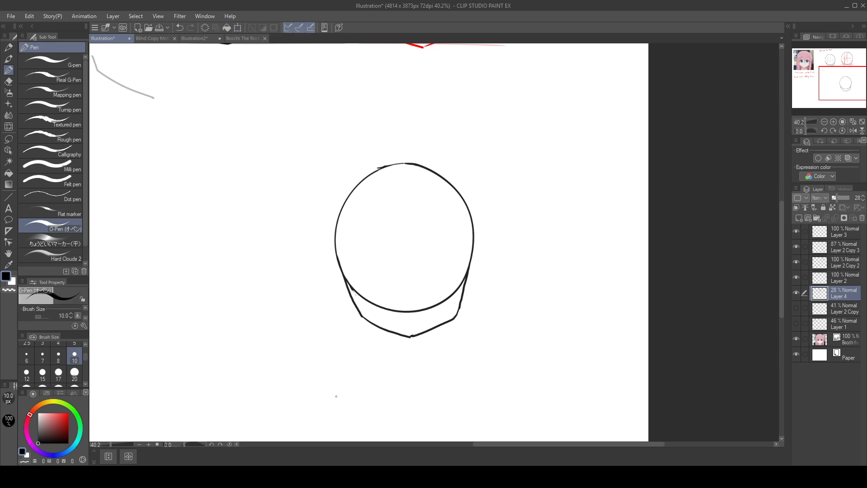
Step: Draw a grey vertical centre line from the crown to the chin and a horizontal line across the circle's middle
{"action": "scroll", "coordinate": [501, 312], "scroll_direction": "up", "scroll_amount": 2}
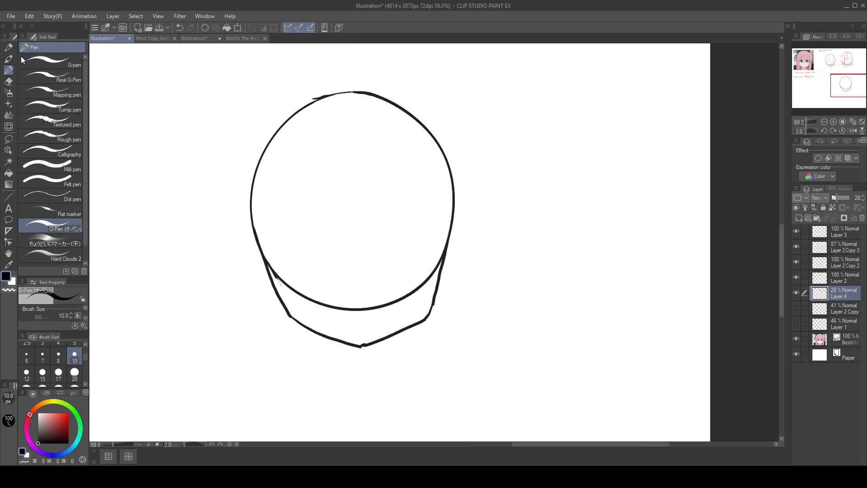
{"action": "left_click_drag", "start_coordinate": [359, 98], "coordinate": [361, 253]}
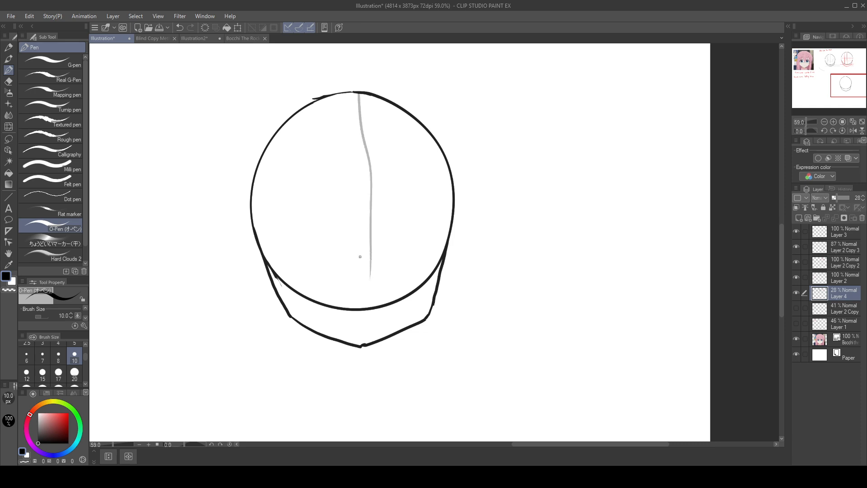
{"action": "key", "text": "ctrl+z"}
{"action": "left_click_drag", "start_coordinate": [359, 98], "coordinate": [368, 329]}
{"action": "key", "text": "ctrl+z"}
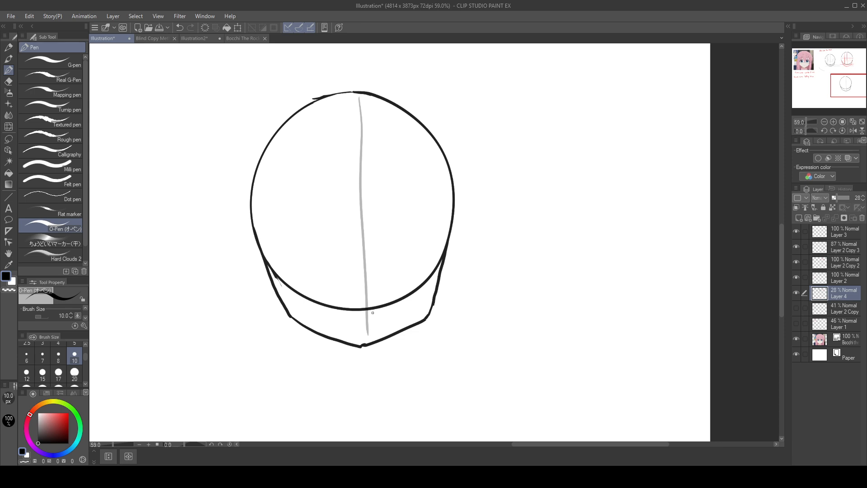
{"action": "key", "text": "ctrl+z"}
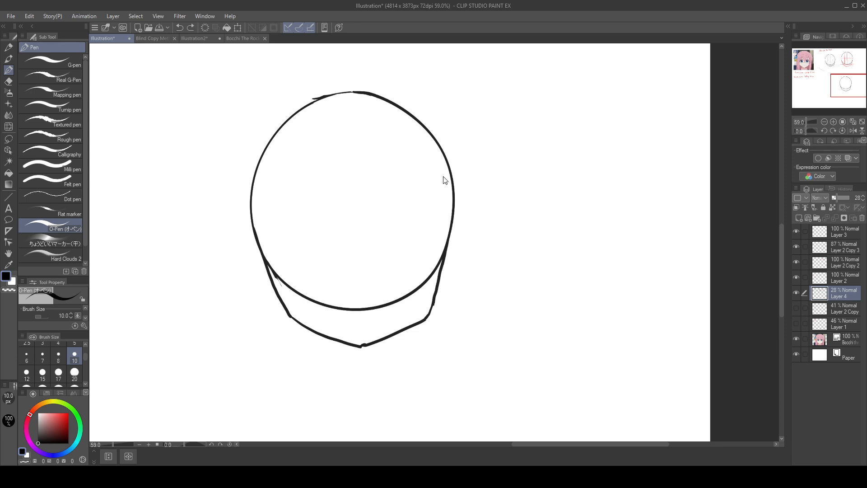
{"action": "mouse_move", "coordinate": [357, 94]}
{"action": "left_mouse_down"}
{"action": "mouse_move", "coordinate": [355, 334]}
{"action": "mouse_move", "coordinate": [358, 121]}
{"action": "mouse_move", "coordinate": [363, 344]}
{"action": "mouse_move", "coordinate": [358, 127]}
{"action": "mouse_move", "coordinate": [359, 335]}
{"action": "left_mouse_up"}
{"action": "key", "text": "ctrl+z"}
{"action": "key", "text": "ctrl+z"}
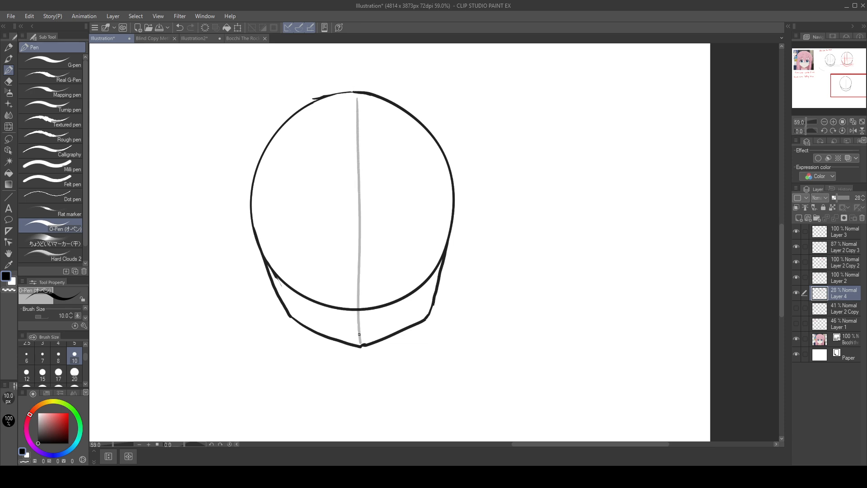
{"action": "left_click_drag", "start_coordinate": [255, 199], "coordinate": [450, 197]}
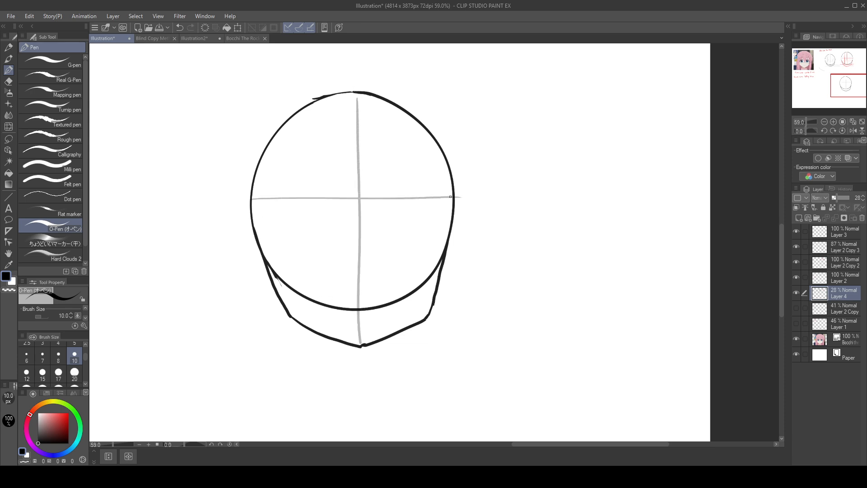
{"action": "left_click_drag", "start_coordinate": [567, 284], "coordinate": [647, 294]}
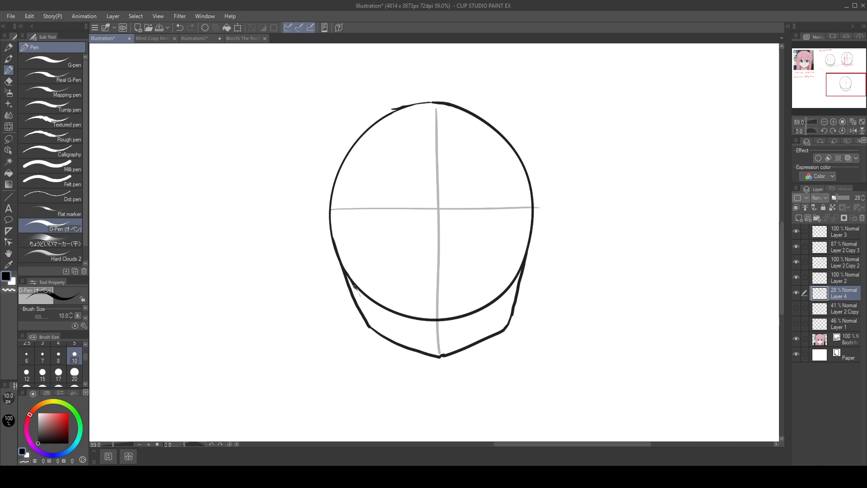
Step: Draw a horizontal guide halfway down the circle's lower half, and another between it and the circle's middle line
{"action": "left_click_drag", "start_coordinate": [339, 254], "coordinate": [545, 253]}
{"action": "key", "text": "ctrl+z"}
{"action": "left_click_drag", "start_coordinate": [339, 252], "coordinate": [558, 267]}
{"action": "key", "text": "ctrl+z"}
{"action": "left_click_drag", "start_coordinate": [340, 257], "coordinate": [557, 258]}
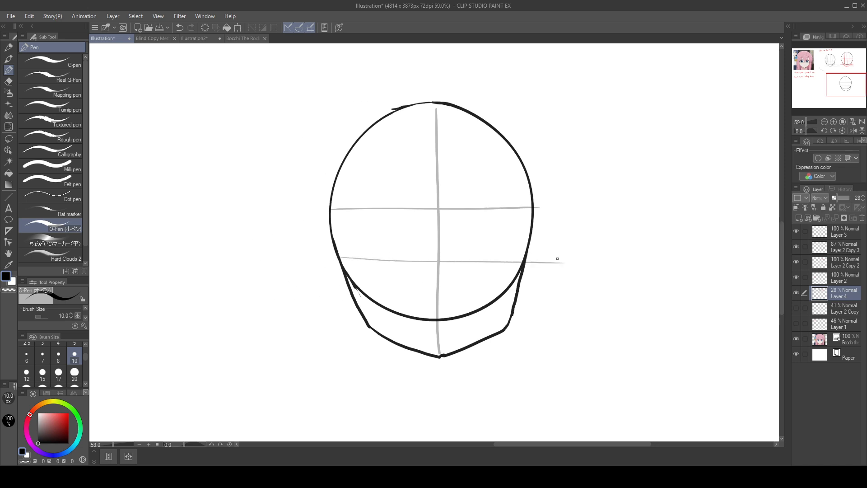
{"action": "key", "text": "ctrl+z"}
{"action": "left_click_drag", "start_coordinate": [340, 258], "coordinate": [556, 253]}
{"action": "key", "text": "ctrl+z"}
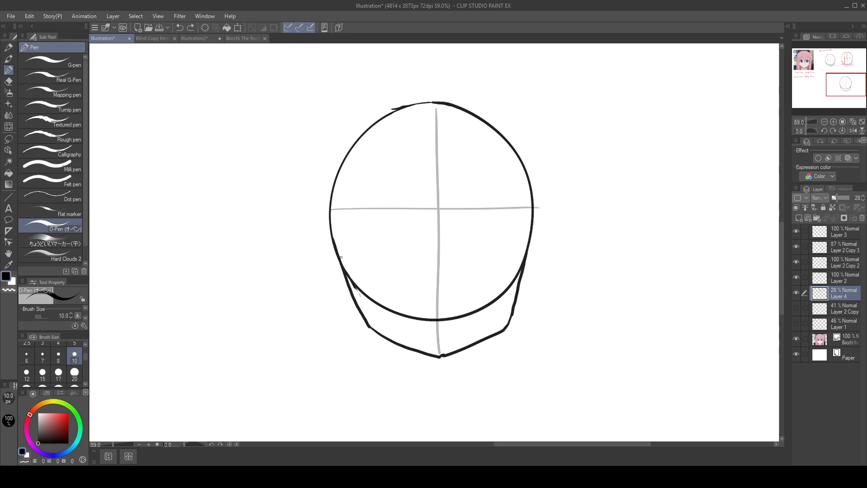
{"action": "left_click_drag", "start_coordinate": [340, 258], "coordinate": [544, 255]}
{"action": "key", "text": "ctrl+z"}
{"action": "left_click_drag", "start_coordinate": [341, 259], "coordinate": [574, 264]}
{"action": "left_click_drag", "start_coordinate": [330, 232], "coordinate": [565, 233]}
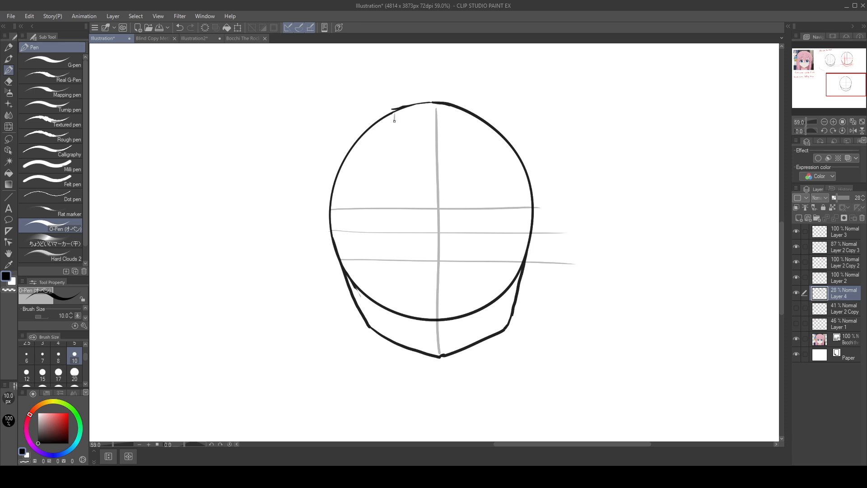
Step: Draw an inner vertical guide left of the centre line and show only Layer 1's red guides over the reference face
{"action": "left_click_drag", "start_coordinate": [394, 121], "coordinate": [395, 308]}
{"action": "left_click_drag", "start_coordinate": [423, 137], "coordinate": [701, 366]}
{"action": "left_click_drag", "start_coordinate": [280, 212], "coordinate": [590, 451]}
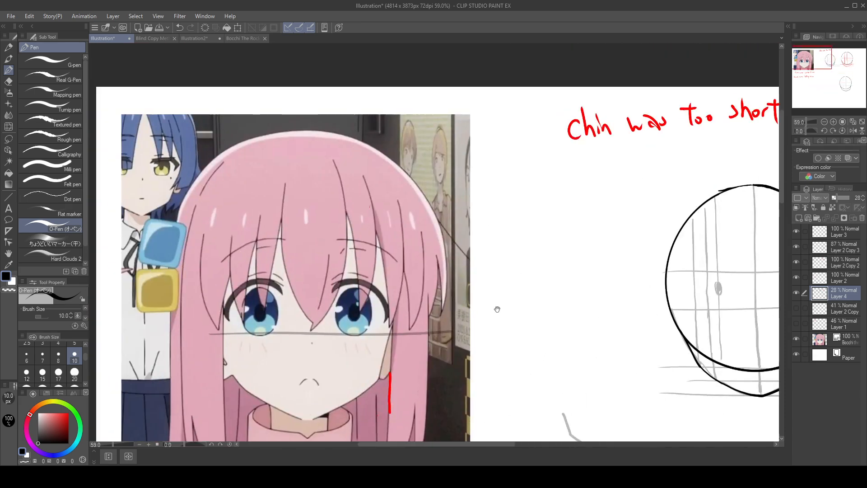
{"action": "left_click", "coordinate": [795, 315]}
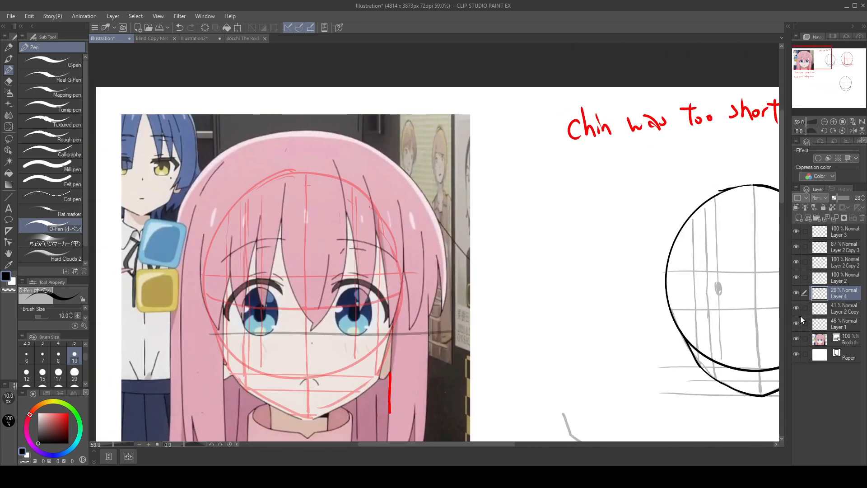
{"action": "left_click", "coordinate": [797, 311]}
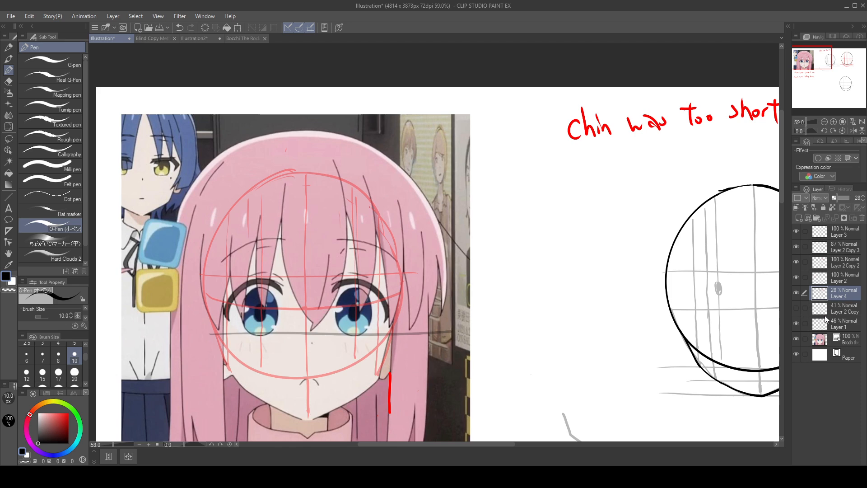
Step: Draw the matching inner vertical guide to the right of the head's centre line
{"action": "left_click_drag", "start_coordinate": [506, 327], "coordinate": [326, 206]}
{"action": "left_click_drag", "start_coordinate": [626, 270], "coordinate": [410, 182]}
{"action": "left_click_drag", "start_coordinate": [634, 239], "coordinate": [460, 81]}
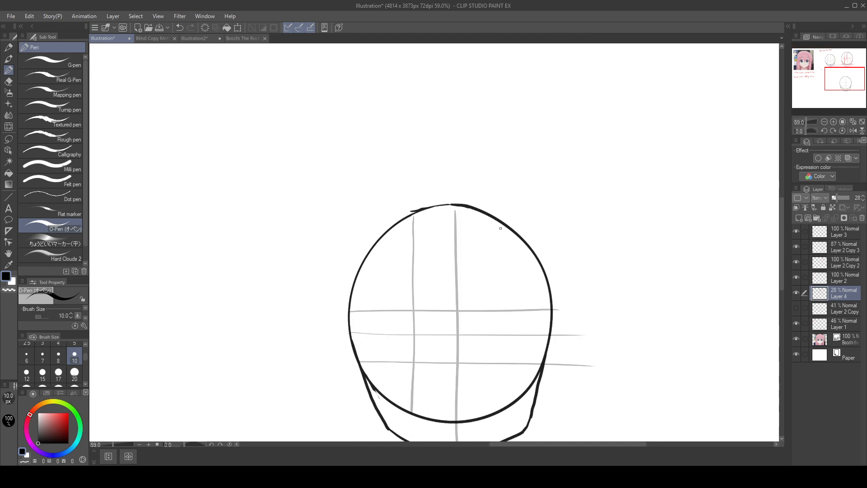
{"action": "left_click_drag", "start_coordinate": [501, 228], "coordinate": [502, 394]}
{"action": "key", "text": "ctrl+z"}
{"action": "left_click_drag", "start_coordinate": [504, 227], "coordinate": [502, 398]}
Step: Check the face edge on the reference and draw an outer vertical guide near the left side of the head
{"action": "left_click_drag", "start_coordinate": [461, 329], "coordinate": [741, 357]}
{"action": "left_click_drag", "start_coordinate": [420, 310], "coordinate": [650, 479]}
{"action": "left_click_drag", "start_coordinate": [407, 284], "coordinate": [546, 422]}
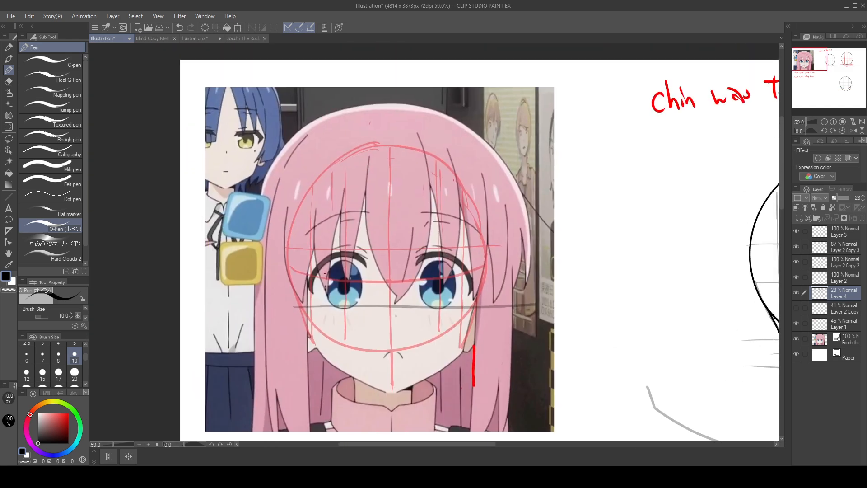
{"action": "left_click_drag", "start_coordinate": [309, 190], "coordinate": [312, 306]}
{"action": "left_click_drag", "start_coordinate": [310, 217], "coordinate": [315, 336]}
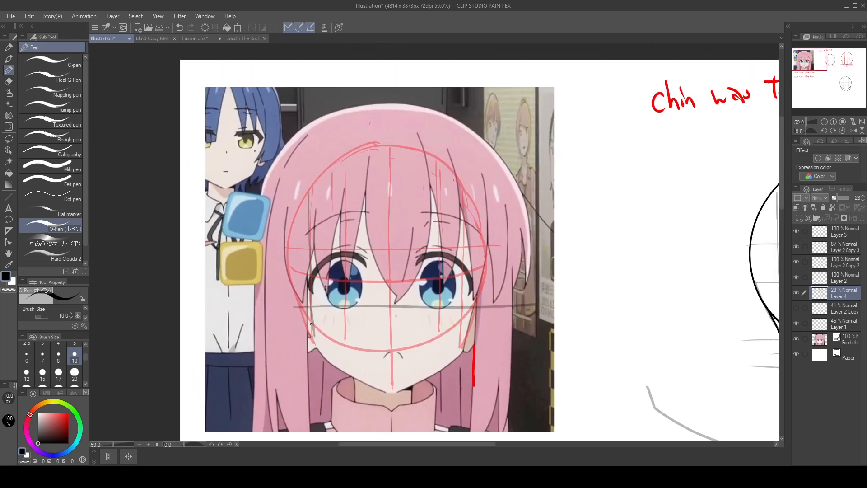
{"action": "left_click_drag", "start_coordinate": [367, 153], "coordinate": [370, 264]}
{"action": "left_click_drag", "start_coordinate": [367, 229], "coordinate": [369, 305]}
{"action": "left_click_drag", "start_coordinate": [572, 364], "coordinate": [264, 234]}
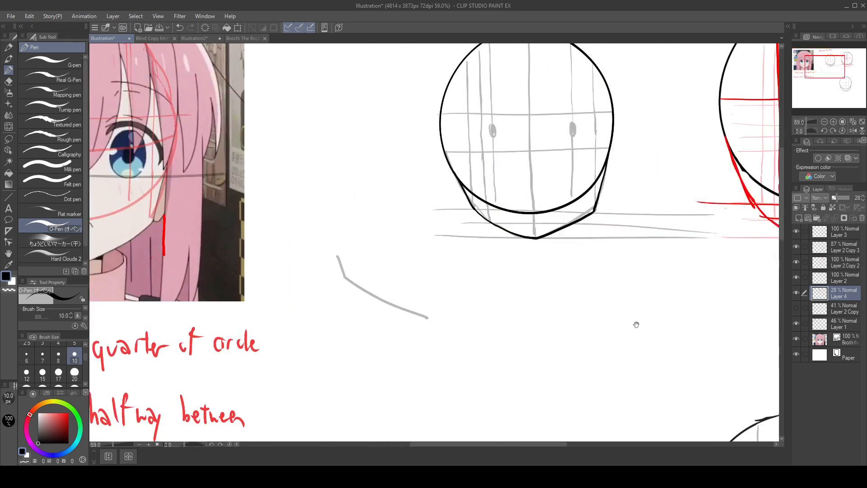
{"action": "left_click_drag", "start_coordinate": [637, 326], "coordinate": [353, 139]}
{"action": "left_click_drag", "start_coordinate": [632, 267], "coordinate": [600, 242]}
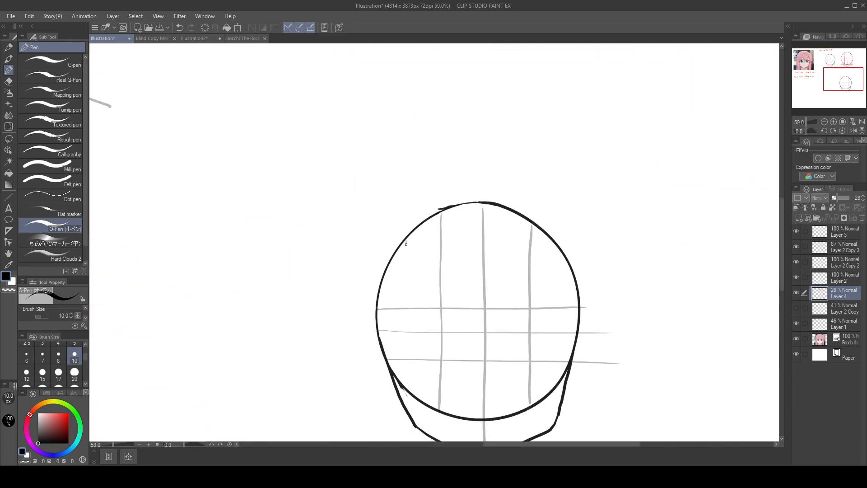
{"action": "left_click_drag", "start_coordinate": [406, 244], "coordinate": [408, 379]}
Step: Compare with the reference again and draw the matching outer vertical guide near the right side of the head
{"action": "mouse_move", "coordinate": [415, 252]}
{"action": "left_mouse_down"}
{"action": "mouse_move", "coordinate": [492, 385]}
{"action": "mouse_move", "coordinate": [523, 420]}
{"action": "left_mouse_up"}
{"action": "mouse_move", "coordinate": [289, 147]}
{"action": "left_mouse_down"}
{"action": "mouse_move", "coordinate": [490, 287]}
{"action": "mouse_move", "coordinate": [732, 325]}
{"action": "left_mouse_up"}
{"action": "left_click_drag", "start_coordinate": [345, 240], "coordinate": [344, 211]}
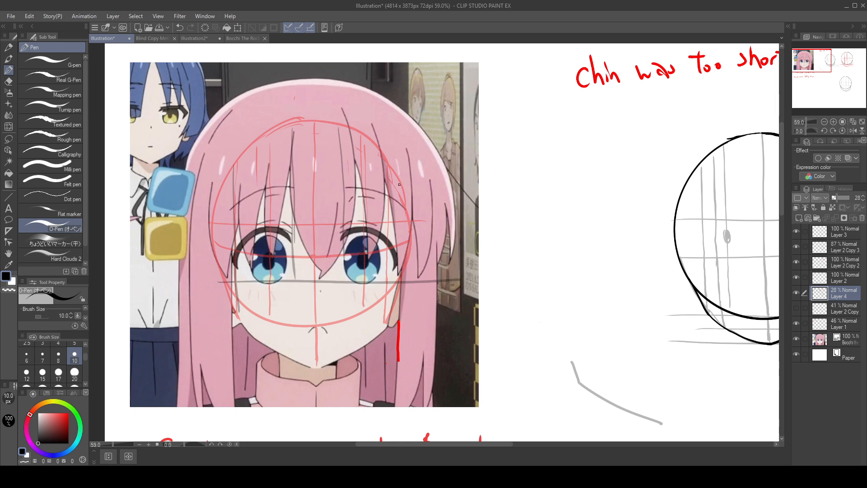
{"action": "left_click_drag", "start_coordinate": [399, 185], "coordinate": [400, 285]}
{"action": "left_click_drag", "start_coordinate": [560, 280], "coordinate": [159, 162]}
{"action": "left_click_drag", "start_coordinate": [658, 263], "coordinate": [327, 110]}
{"action": "left_click_drag", "start_coordinate": [520, 325], "coordinate": [588, 217]}
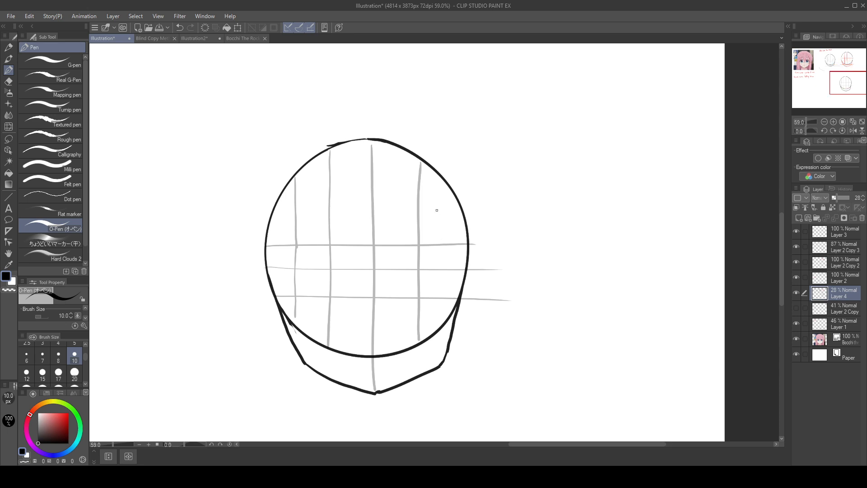
{"action": "left_click_drag", "start_coordinate": [442, 184], "coordinate": [438, 327]}
{"action": "key", "text": "ctrl+z"}
{"action": "left_click_drag", "start_coordinate": [455, 205], "coordinate": [453, 314]}
{"action": "key", "text": "ctrl+z"}
{"action": "left_click_drag", "start_coordinate": [456, 201], "coordinate": [455, 302]}
Step: Add a new layer above Layer 2 Copy 3 and name it Eyes
{"action": "left_click", "coordinate": [846, 262]}
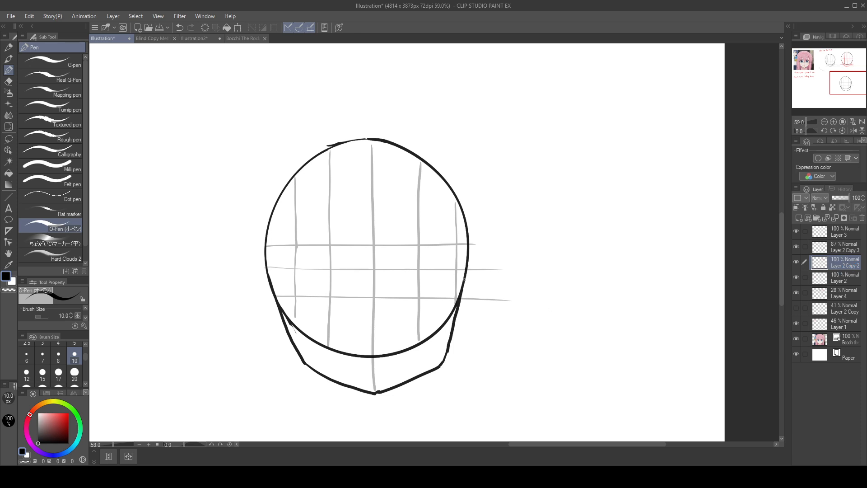
{"action": "left_click_drag", "start_coordinate": [473, 213], "coordinate": [474, 246]}
{"action": "key", "text": "ctrl+z"}
{"action": "left_click", "coordinate": [848, 250]}
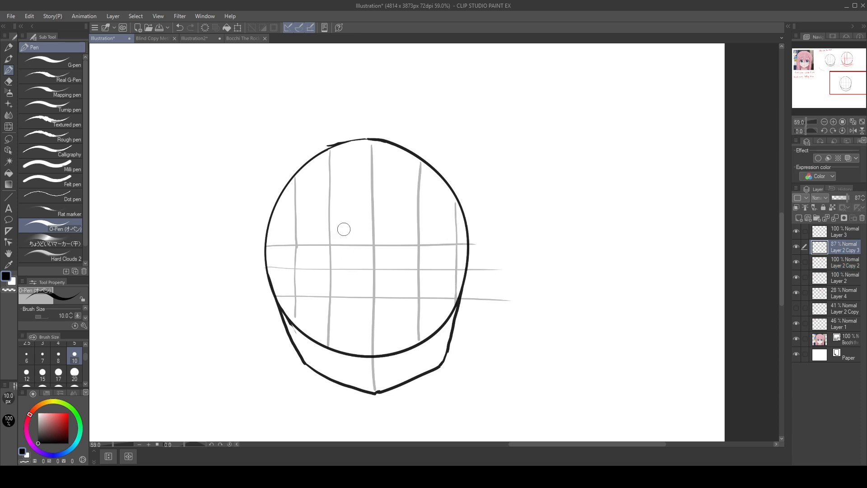
{"action": "left_click", "coordinate": [799, 218]}
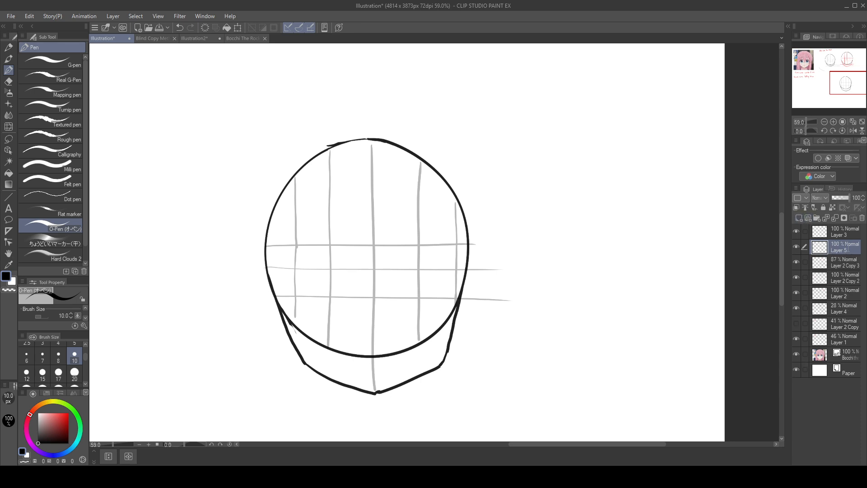
{"action": "type", "text": "Eyes"}
{"action": "key", "text": "Return"}
Step: Draw a solid black oval pupil where the left inner vertical guide meets the middle of the three horizontal guides
{"action": "left_click_drag", "start_coordinate": [331, 264], "coordinate": [332, 269]}
{"action": "left_click_drag", "start_coordinate": [406, 247], "coordinate": [669, 317]}
{"action": "left_click_drag", "start_coordinate": [340, 276], "coordinate": [636, 429]}
{"action": "mouse_move", "coordinate": [471, 300]}
{"action": "left_mouse_down"}
{"action": "mouse_move", "coordinate": [519, 370]}
{"action": "mouse_move", "coordinate": [543, 356]}
{"action": "mouse_move", "coordinate": [289, 184]}
{"action": "left_mouse_up"}
{"action": "left_click_drag", "start_coordinate": [608, 259], "coordinate": [396, 174]}
{"action": "left_click_drag", "start_coordinate": [560, 291], "coordinate": [547, 289]}
Step: Draw two temporary horizontal lines across the reference eyes to compare the pupil height, and undo both
{"action": "mouse_move", "coordinate": [134, 134]}
{"action": "left_mouse_down"}
{"action": "mouse_move", "coordinate": [650, 432]}
{"action": "mouse_move", "coordinate": [692, 439]}
{"action": "left_mouse_up"}
{"action": "left_click_drag", "start_coordinate": [255, 200], "coordinate": [414, 197]}
{"action": "left_click_drag", "start_coordinate": [265, 218], "coordinate": [437, 216]}
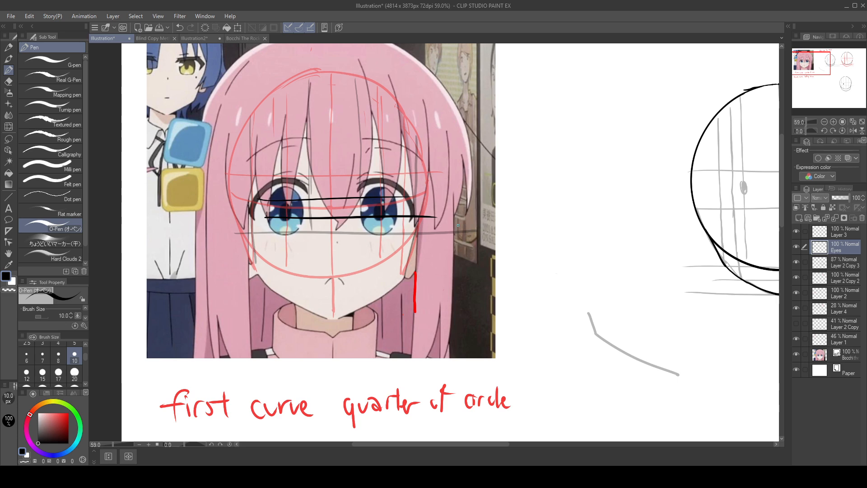
{"action": "key", "text": "ctrl+z"}
{"action": "key", "text": "ctrl+z"}
{"action": "left_click_drag", "start_coordinate": [605, 314], "coordinate": [204, 153]}
{"action": "mouse_move", "coordinate": [564, 318]}
{"action": "left_mouse_down"}
{"action": "mouse_move", "coordinate": [536, 253]}
{"action": "mouse_move", "coordinate": [456, 156]}
{"action": "left_mouse_up"}
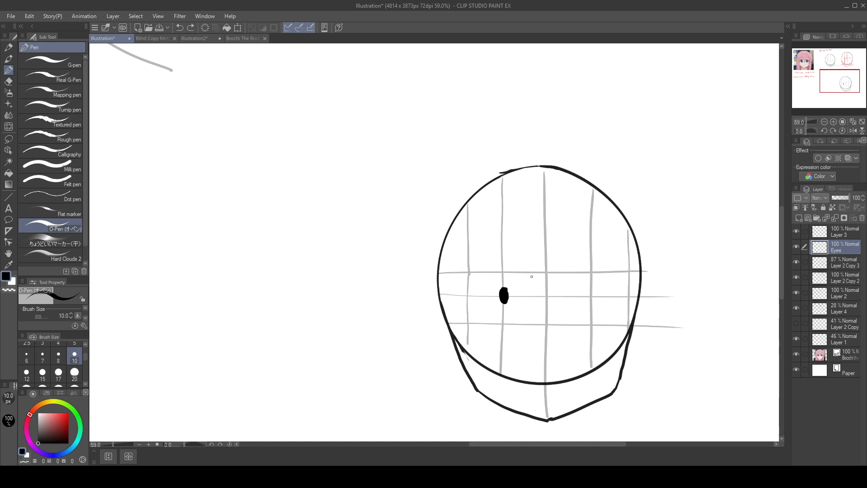
{"action": "left_click_drag", "start_coordinate": [531, 275], "coordinate": [521, 330]}
{"action": "key", "text": "ctrl+z"}
{"action": "left_click_drag", "start_coordinate": [528, 272], "coordinate": [531, 324]}
{"action": "left_click_drag", "start_coordinate": [532, 287], "coordinate": [542, 309]}
{"action": "key", "text": "ctrl+z"}
{"action": "key", "text": "ctrl+z"}
{"action": "key", "text": "ctrl+z"}
Step: Refine the shape of the left pupil with more black strokes and save the illustration
{"action": "left_click_drag", "start_coordinate": [502, 295], "coordinate": [502, 300]}
{"action": "key", "text": "ctrl+s"}
{"action": "left_click_drag", "start_coordinate": [554, 128], "coordinate": [621, 121]}
{"action": "key", "text": "ctrl+z"}
{"action": "scroll", "coordinate": [598, 296], "scroll_direction": "up", "scroll_amount": 4}
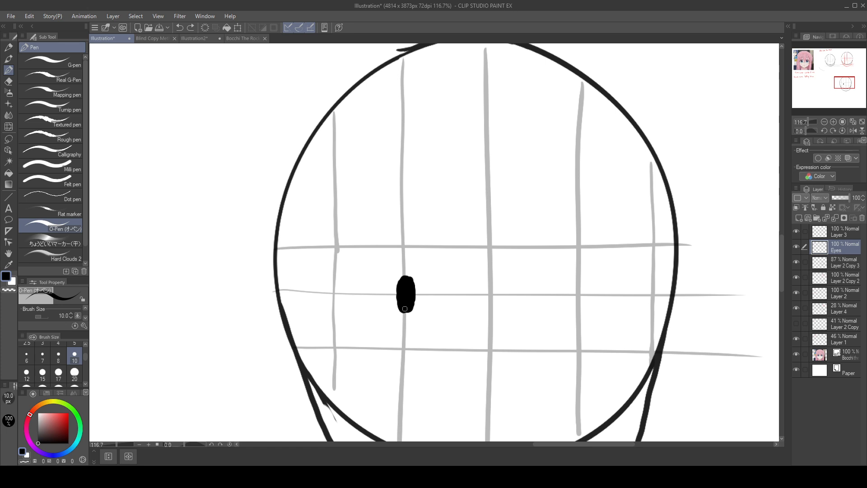
{"action": "left_click_drag", "start_coordinate": [405, 310], "coordinate": [411, 305]}
Step: Try to duplicate the lassoed left pupil for the right eye, undo the copy and return to the O-Pen
{"action": "mouse_move", "coordinate": [579, 282]}
{"action": "left_mouse_down"}
{"action": "mouse_move", "coordinate": [580, 302]}
{"action": "mouse_move", "coordinate": [576, 288]}
{"action": "left_mouse_up"}
{"action": "key", "text": "ctrl+z"}
{"action": "left_click", "coordinate": [8, 139]}
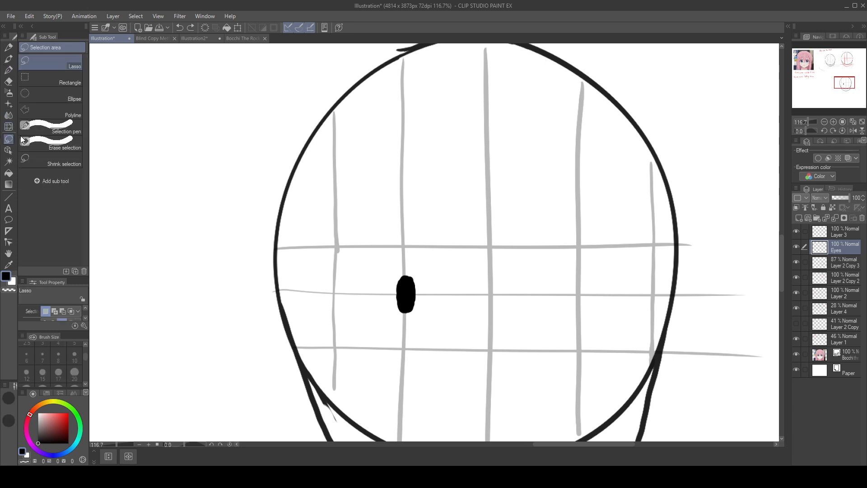
{"action": "mouse_move", "coordinate": [425, 267]}
{"action": "left_mouse_down"}
{"action": "mouse_move", "coordinate": [397, 253]}
{"action": "mouse_move", "coordinate": [428, 255]}
{"action": "left_mouse_up"}
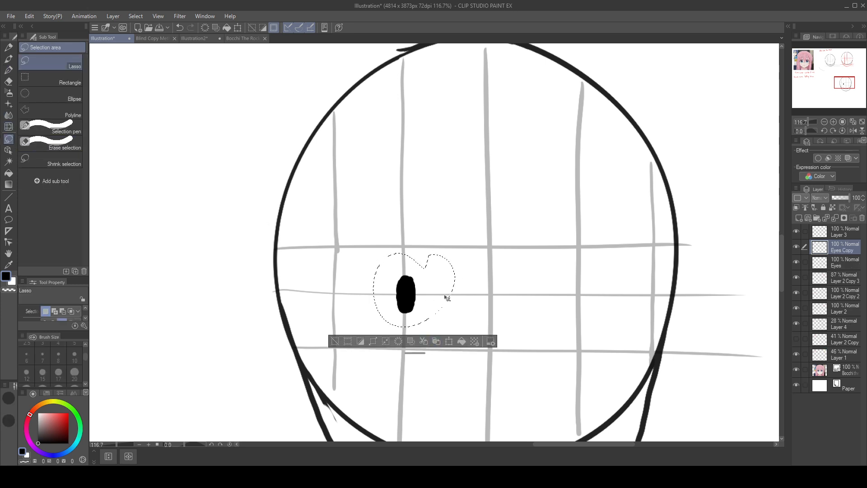
{"action": "key", "text": "Delete"}
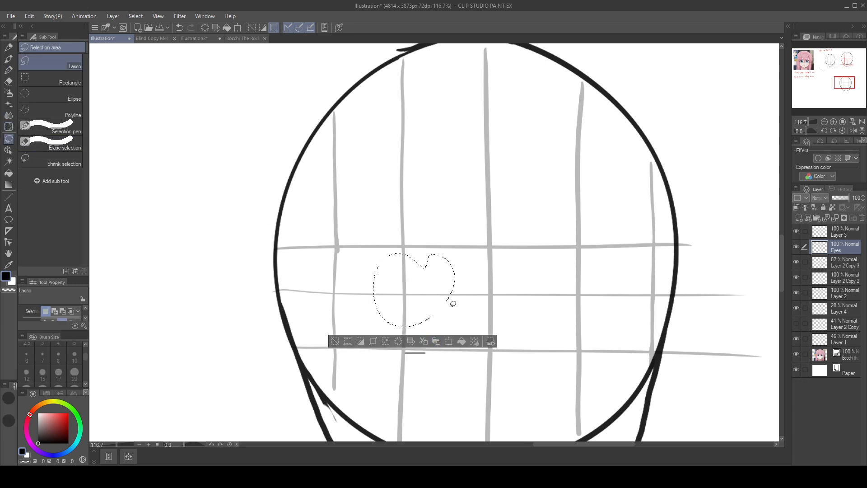
{"action": "key", "text": "ctrl+z"}
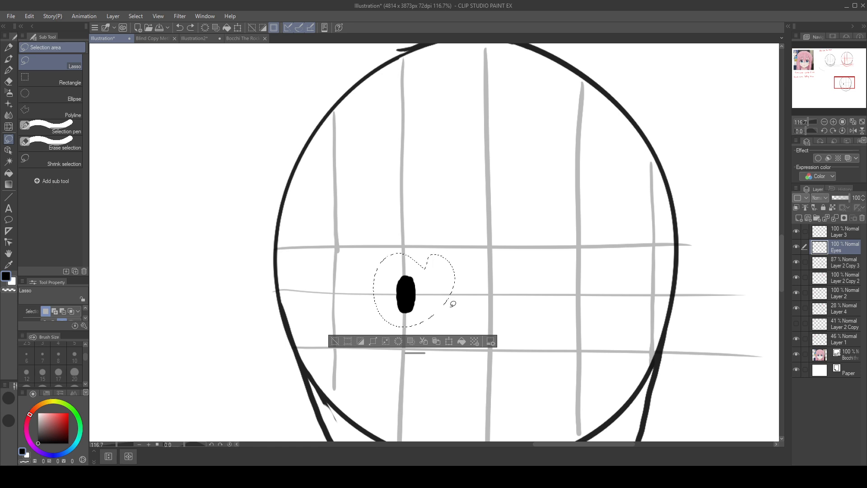
{"action": "left_click", "coordinate": [335, 341]}
{"action": "key", "text": "ctrl+c"}
{"action": "key", "text": "ctrl+v"}
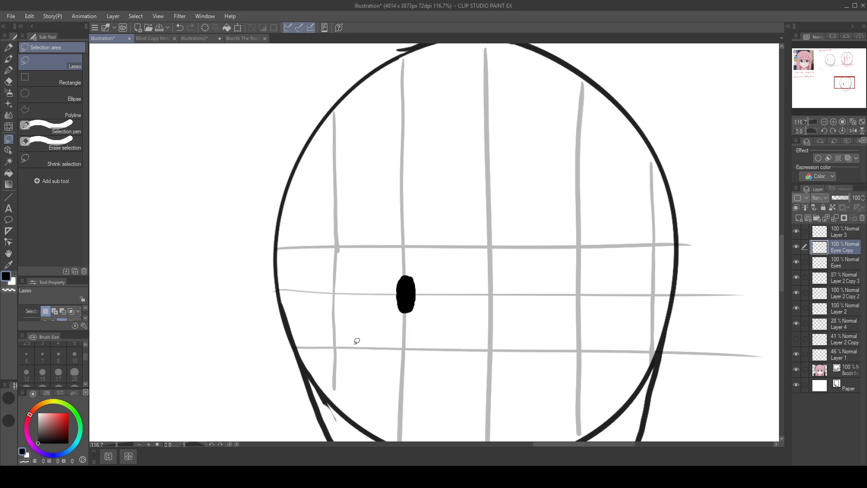
{"action": "key", "text": "ctrl+z"}
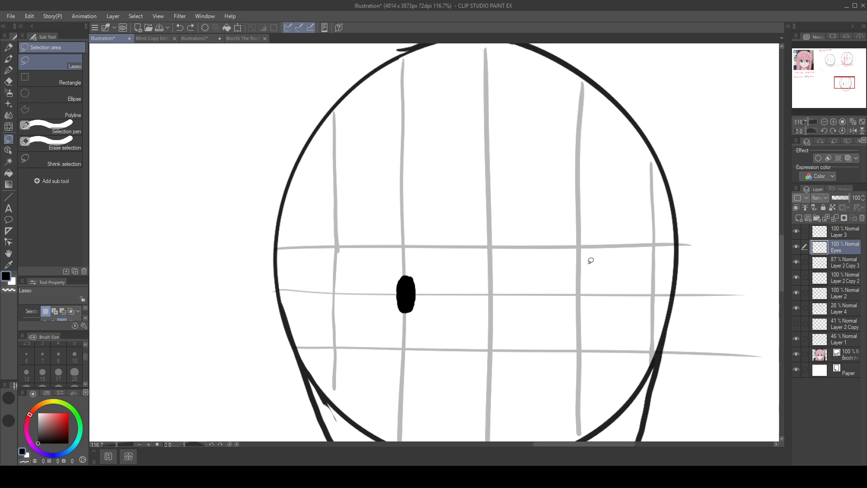
{"action": "left_click", "coordinate": [576, 288], "text": "alt"}
{"action": "left_click", "coordinate": [410, 292], "text": "alt"}
{"action": "left_click", "coordinate": [9, 70]}
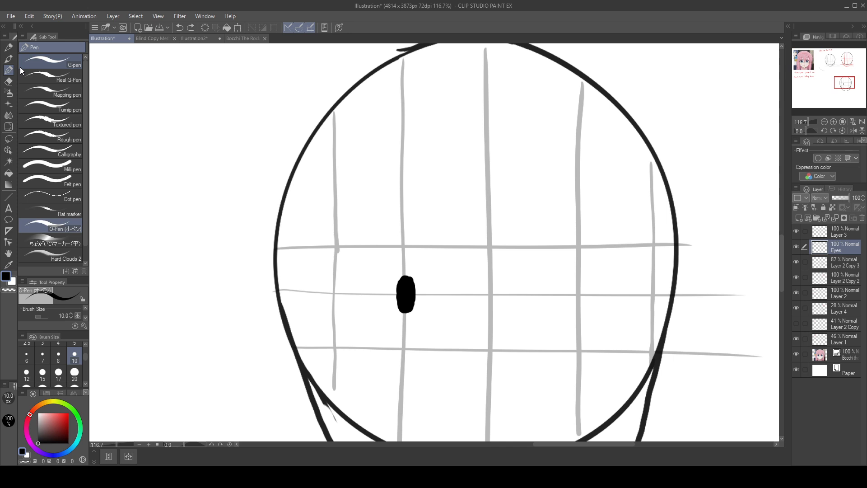
Step: Paste a copy of the left pupil on its own layer and move it onto the right inner vertical guide along the middle horizontal guide
{"action": "key", "text": "ctrl+v"}
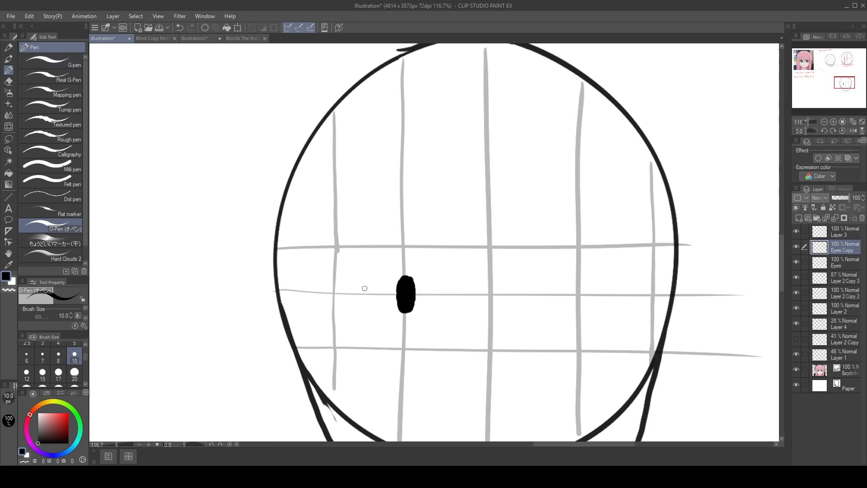
{"action": "key", "text": "ctrl+z"}
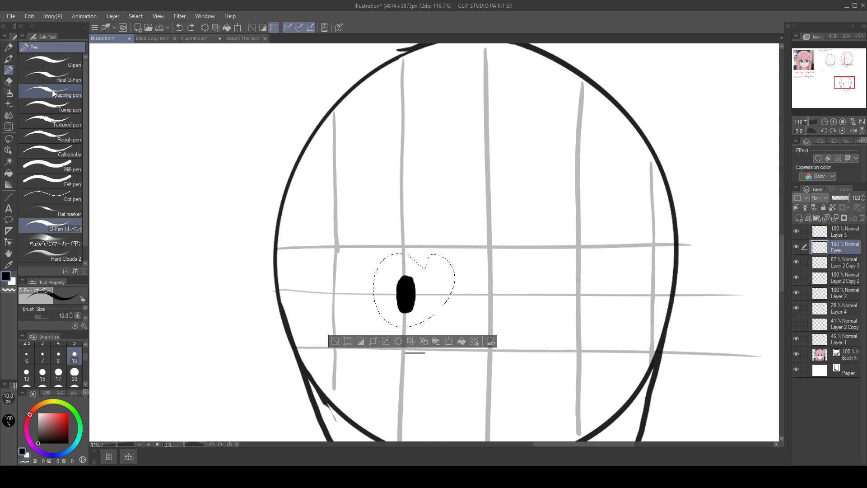
{"action": "key", "text": "ctrl+v"}
{"action": "mouse_move", "coordinate": [430, 292]}
{"action": "left_mouse_down"}
{"action": "mouse_move", "coordinate": [595, 293]}
{"action": "mouse_move", "coordinate": [429, 292]}
{"action": "left_mouse_up"}
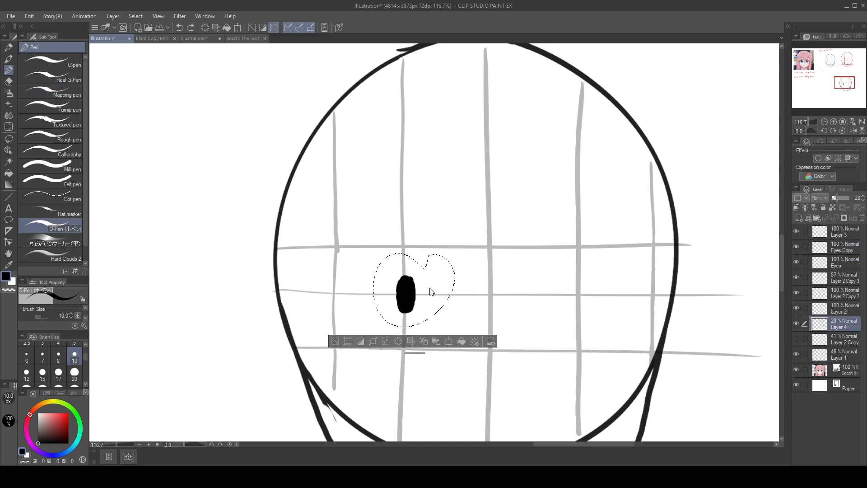
{"action": "key", "text": "ctrl+z"}
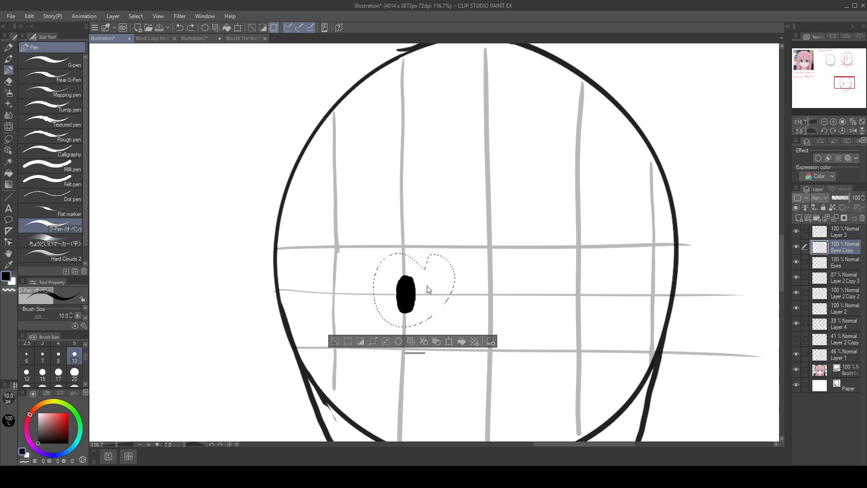
{"action": "left_click", "coordinate": [9, 139]}
{"action": "left_click_drag", "start_coordinate": [444, 297], "coordinate": [613, 294]}
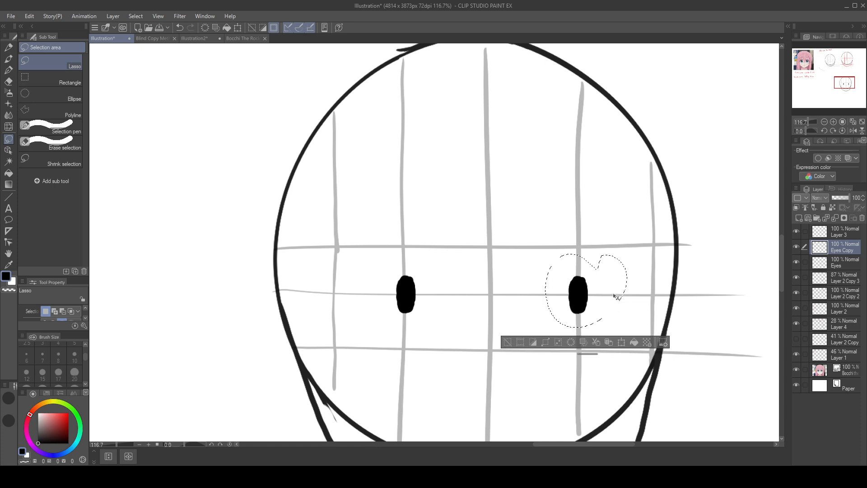
Step: Return to the O-Pen, clear the selection around the right pupil and bring the reference face's eyes into view
{"action": "left_click_drag", "start_coordinate": [697, 300], "coordinate": [669, 286]}
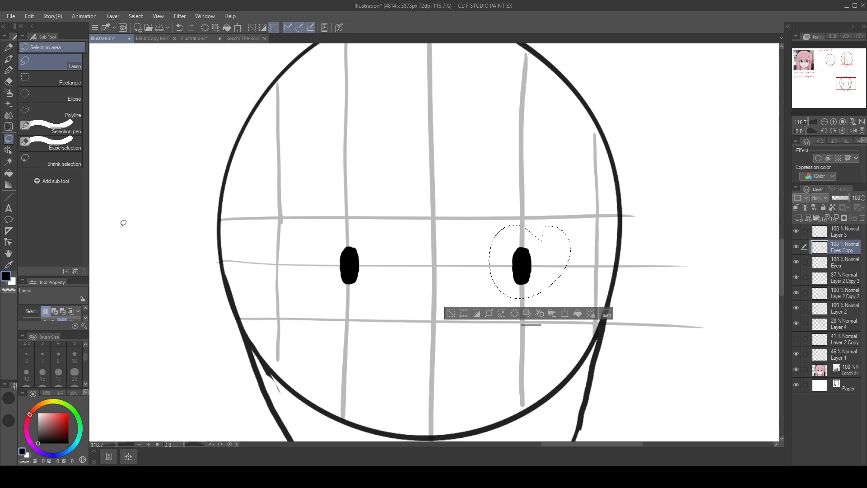
{"action": "left_click", "coordinate": [8, 70]}
{"action": "mouse_move", "coordinate": [318, 235]}
{"action": "left_mouse_down"}
{"action": "mouse_move", "coordinate": [382, 262]}
{"action": "mouse_move", "coordinate": [706, 295]}
{"action": "left_mouse_up"}
{"action": "left_click_drag", "start_coordinate": [407, 312], "coordinate": [695, 337]}
{"action": "left_click_drag", "start_coordinate": [273, 311], "coordinate": [678, 412]}
{"action": "left_click_drag", "start_coordinate": [300, 291], "coordinate": [679, 451]}
{"action": "mouse_move", "coordinate": [548, 206]}
{"action": "left_mouse_down"}
{"action": "mouse_move", "coordinate": [525, 306]}
{"action": "mouse_move", "coordinate": [521, 289]}
{"action": "left_mouse_up"}
{"action": "left_click_drag", "start_coordinate": [546, 170], "coordinate": [500, 267]}
{"action": "left_click_drag", "start_coordinate": [497, 310], "coordinate": [499, 283]}
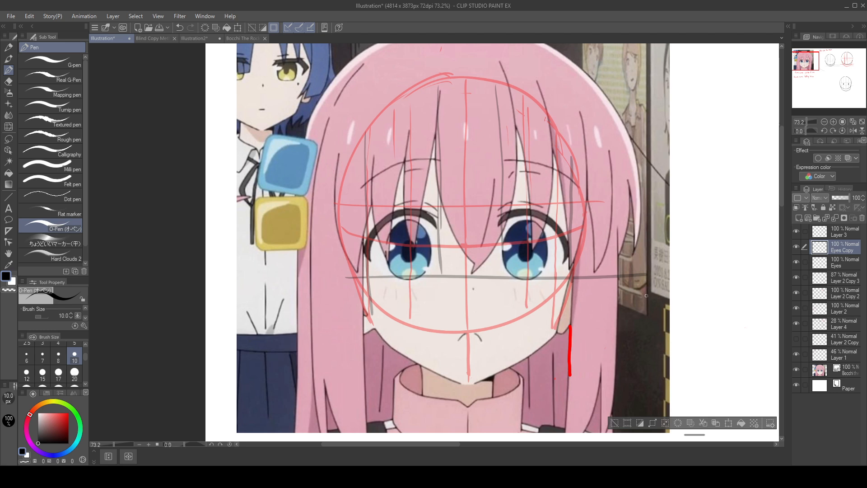
{"action": "left_click_drag", "start_coordinate": [674, 324], "coordinate": [507, 247]}
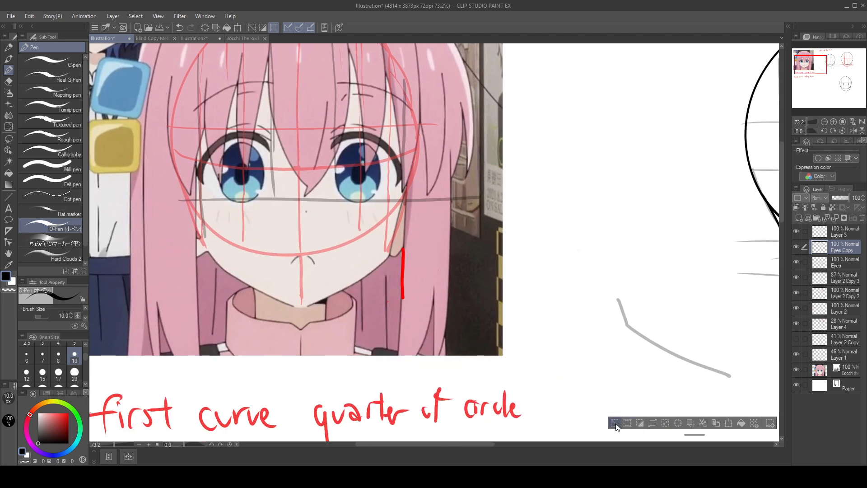
{"action": "left_click", "coordinate": [615, 423]}
{"action": "left_click_drag", "start_coordinate": [506, 314], "coordinate": [645, 418]}
Step: Try several horizontal black lines across the reference eyes at different heights and undo each of them
{"action": "left_click_drag", "start_coordinate": [308, 272], "coordinate": [602, 266]}
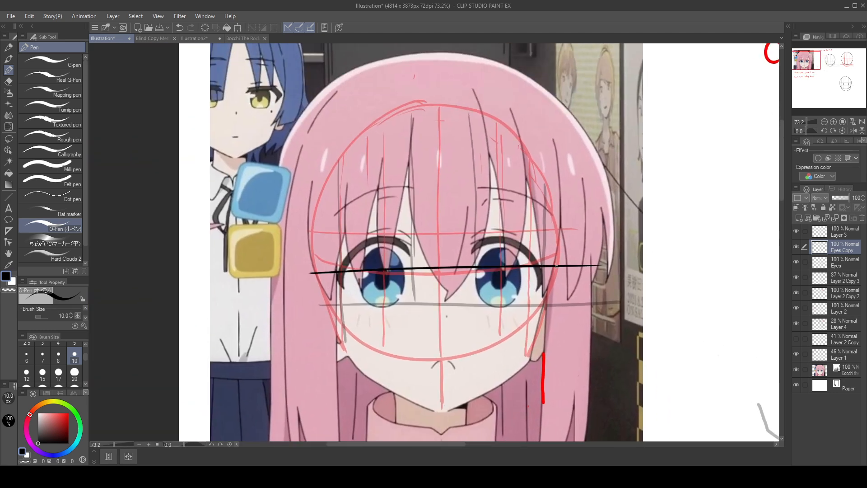
{"action": "key", "text": "ctrl+z"}
{"action": "left_click_drag", "start_coordinate": [304, 275], "coordinate": [533, 274]}
{"action": "key", "text": "ctrl+z"}
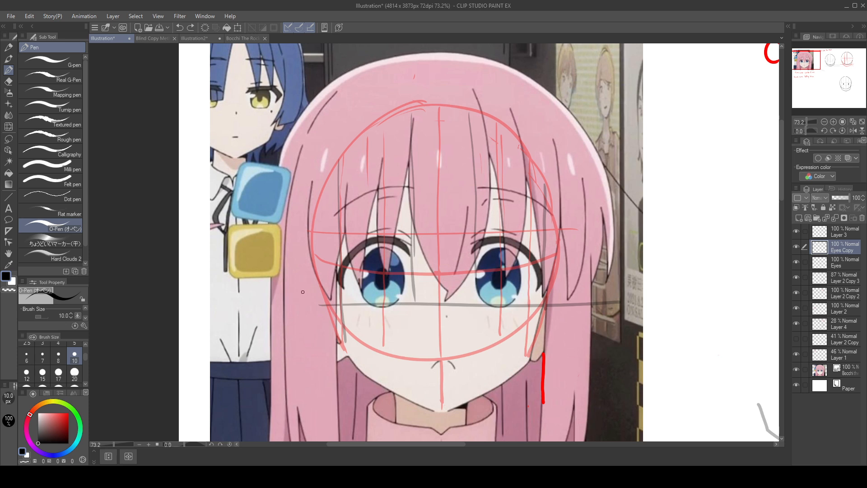
{"action": "mouse_move", "coordinate": [309, 294]}
{"action": "left_mouse_down"}
{"action": "mouse_move", "coordinate": [624, 286]}
{"action": "mouse_move", "coordinate": [325, 291]}
{"action": "mouse_move", "coordinate": [605, 284]}
{"action": "left_mouse_up"}
{"action": "key", "text": "ctrl+z"}
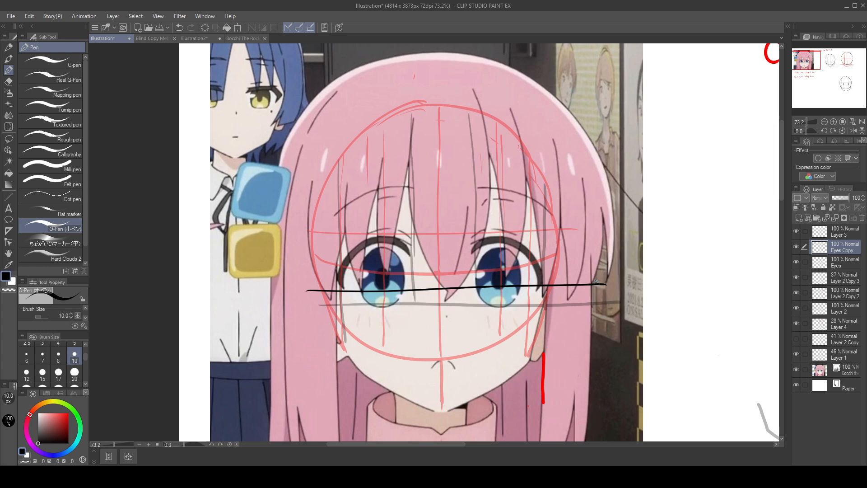
{"action": "key", "text": "ctrl+z"}
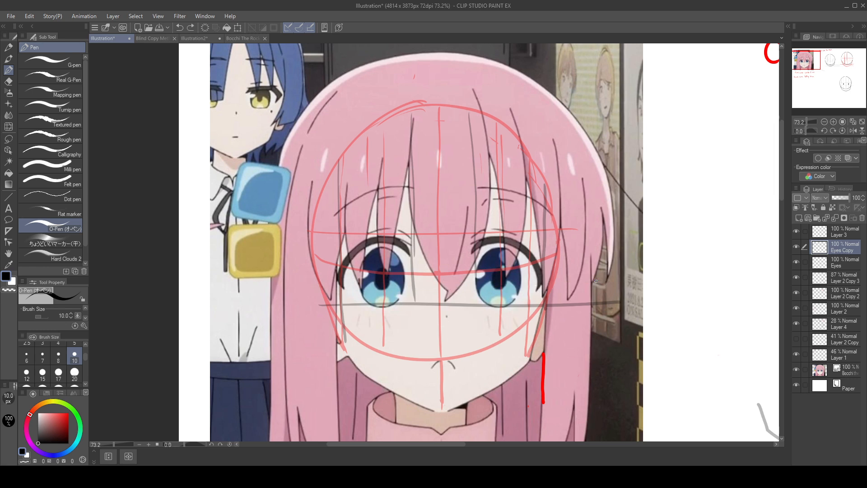
{"action": "left_click_drag", "start_coordinate": [318, 307], "coordinate": [604, 318]}
{"action": "key", "text": "ctrl+z"}
Step: Draw three horizontal black lines across the reference eyes: along the iris bottoms, through the pupils and midway between those two
{"action": "left_click_drag", "start_coordinate": [319, 303], "coordinate": [629, 301]}
{"action": "key", "text": "ctrl+z"}
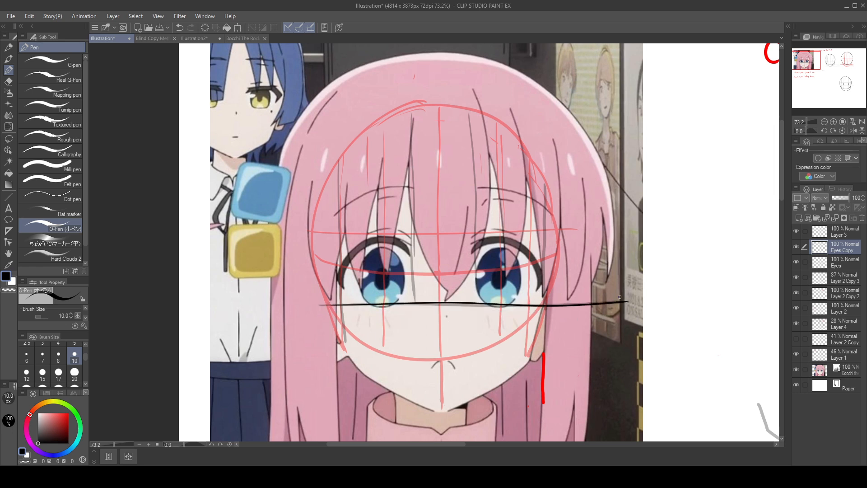
{"action": "mouse_move", "coordinate": [317, 267]}
{"action": "left_mouse_down"}
{"action": "mouse_move", "coordinate": [600, 263]}
{"action": "mouse_move", "coordinate": [360, 277]}
{"action": "mouse_move", "coordinate": [585, 285]}
{"action": "left_mouse_up"}
{"action": "key", "text": "ctrl+z"}
{"action": "key", "text": "ctrl+z"}
{"action": "left_click_drag", "start_coordinate": [318, 277], "coordinate": [629, 279]}
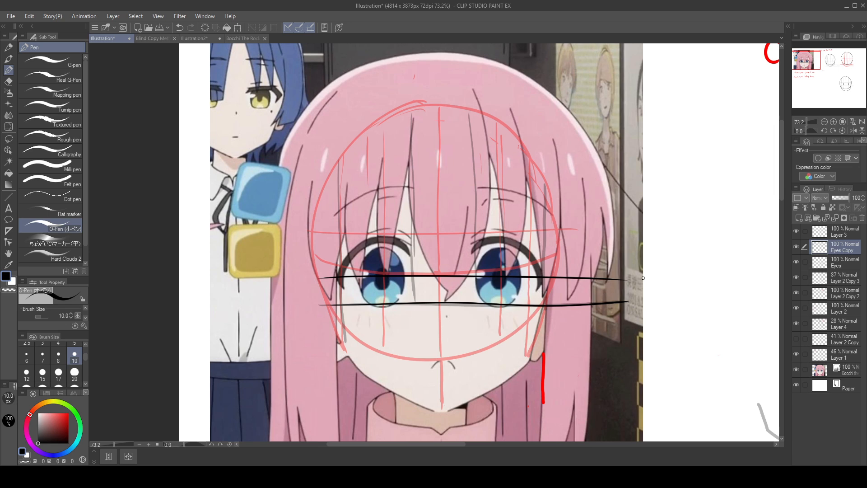
{"action": "mouse_move", "coordinate": [327, 292]}
{"action": "left_mouse_down"}
{"action": "mouse_move", "coordinate": [513, 298]}
{"action": "mouse_move", "coordinate": [471, 289]}
{"action": "left_mouse_up"}
{"action": "key", "text": "ctrl+z"}
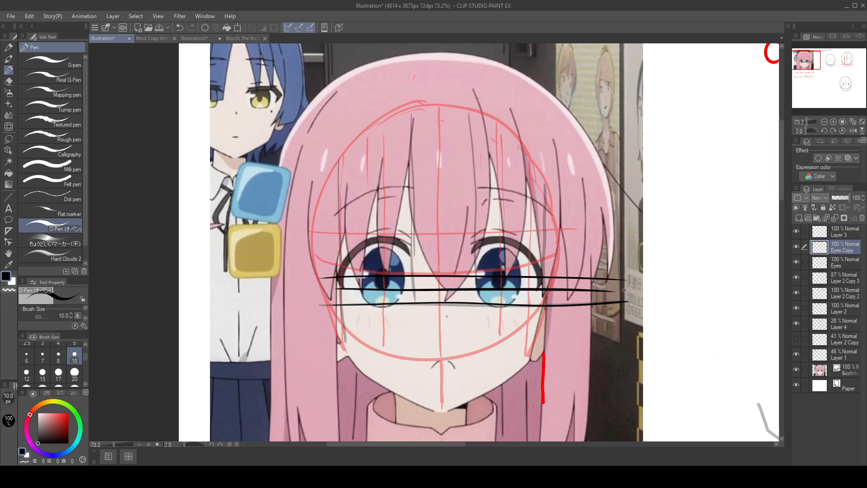
Step: On Layer 4, draw a faint horizontal guide across the enlarged head just above the lowest horizontal guide, undoing the trial strokes
{"action": "left_click_drag", "start_coordinate": [623, 290], "coordinate": [282, 206]}
{"action": "mouse_move", "coordinate": [557, 312]}
{"action": "left_mouse_down"}
{"action": "mouse_move", "coordinate": [80, 201]}
{"action": "mouse_move", "coordinate": [458, 207]}
{"action": "mouse_move", "coordinate": [360, 130]}
{"action": "left_mouse_up"}
{"action": "left_click_drag", "start_coordinate": [428, 315], "coordinate": [575, 182]}
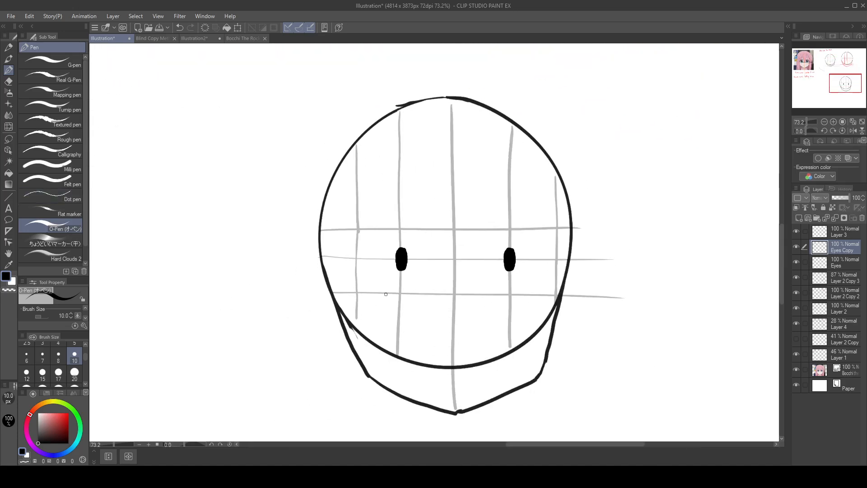
{"action": "left_click", "coordinate": [851, 323]}
{"action": "left_click_drag", "start_coordinate": [438, 289], "coordinate": [491, 310]}
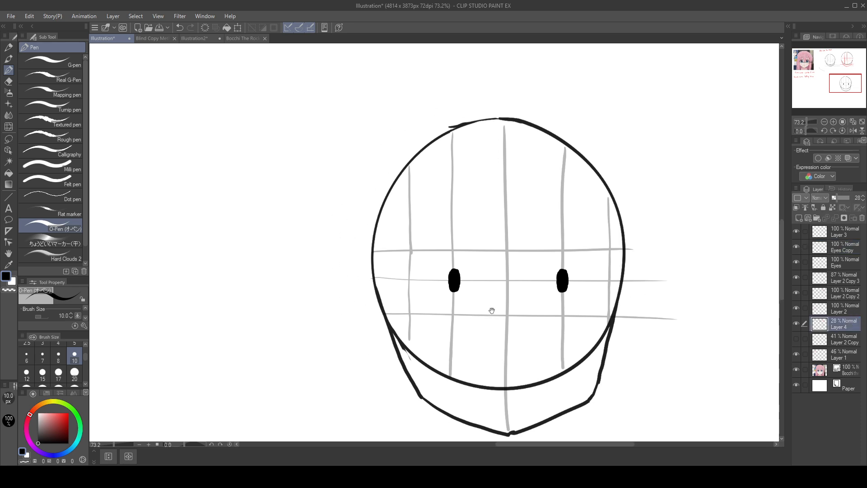
{"action": "left_click_drag", "start_coordinate": [394, 299], "coordinate": [668, 300]}
{"action": "key", "text": "ctrl+z"}
{"action": "left_click_drag", "start_coordinate": [379, 297], "coordinate": [610, 303]}
{"action": "left_click_drag", "start_coordinate": [380, 304], "coordinate": [678, 312]}
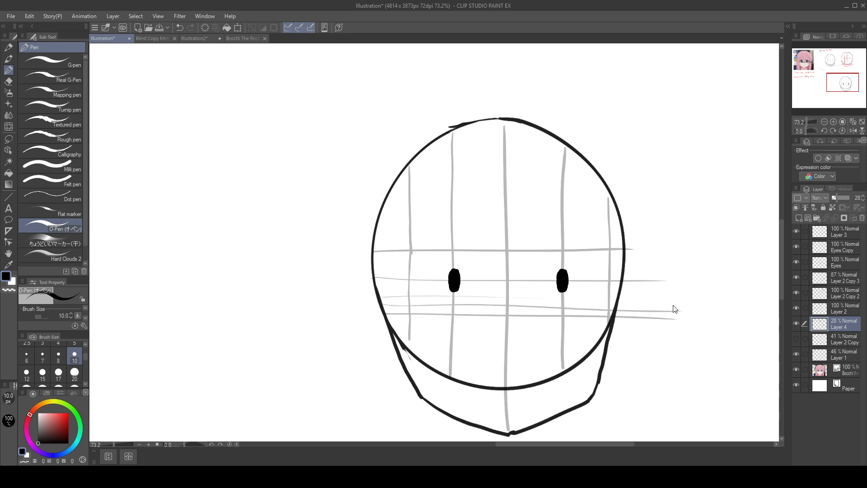
{"action": "key", "text": "ctrl+z"}
{"action": "key", "text": "ctrl+z"}
{"action": "left_click_drag", "start_coordinate": [381, 304], "coordinate": [562, 303]}
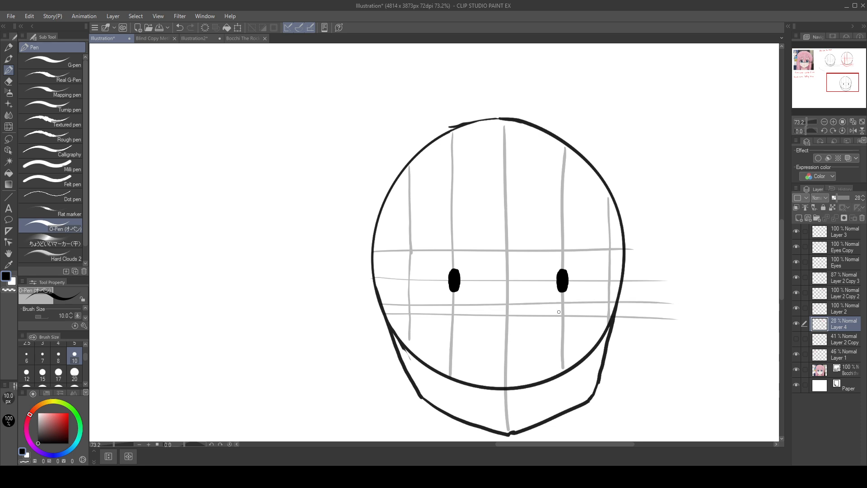
{"action": "key", "text": "ctrl+z"}
{"action": "left_click_drag", "start_coordinate": [382, 305], "coordinate": [662, 311]}
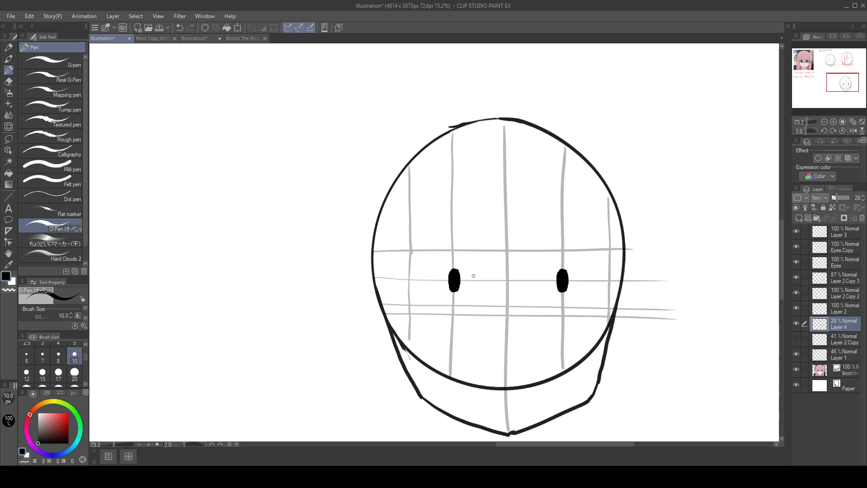
Step: Use the Hard eraser at size 100 to remove the horizontal comparison lines over the reference eyes on Layer 4 and Eyes Copy
{"action": "left_click_drag", "start_coordinate": [435, 243], "coordinate": [672, 354]}
{"action": "left_click_drag", "start_coordinate": [182, 242], "coordinate": [633, 379]}
{"action": "mouse_move", "coordinate": [423, 256]}
{"action": "left_mouse_down"}
{"action": "mouse_move", "coordinate": [621, 403]}
{"action": "mouse_move", "coordinate": [431, 377]}
{"action": "left_mouse_up"}
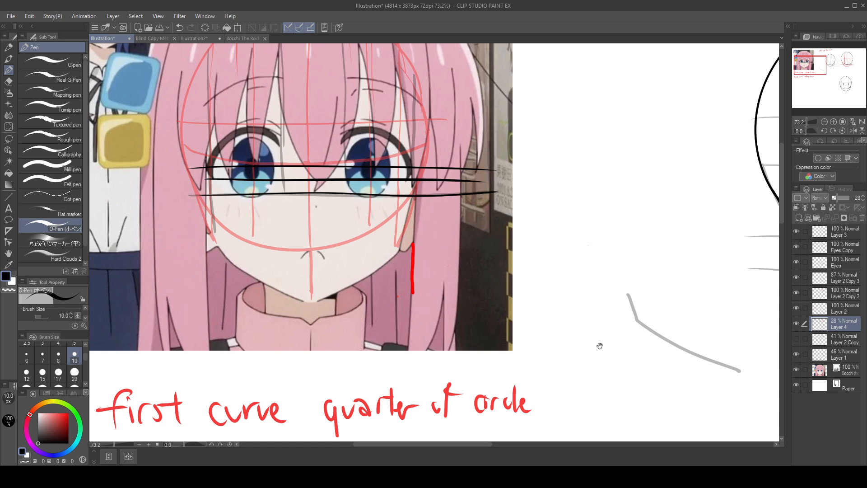
{"action": "left_click_drag", "start_coordinate": [430, 323], "coordinate": [568, 386]}
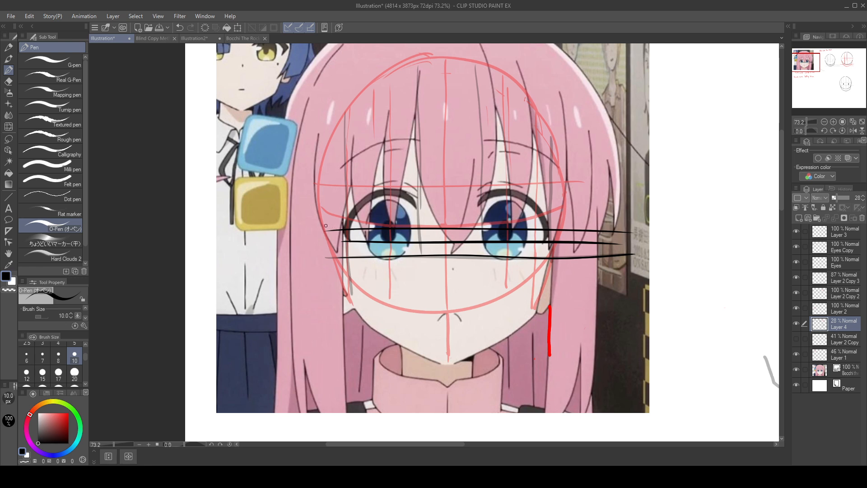
{"action": "key", "text": "e"}
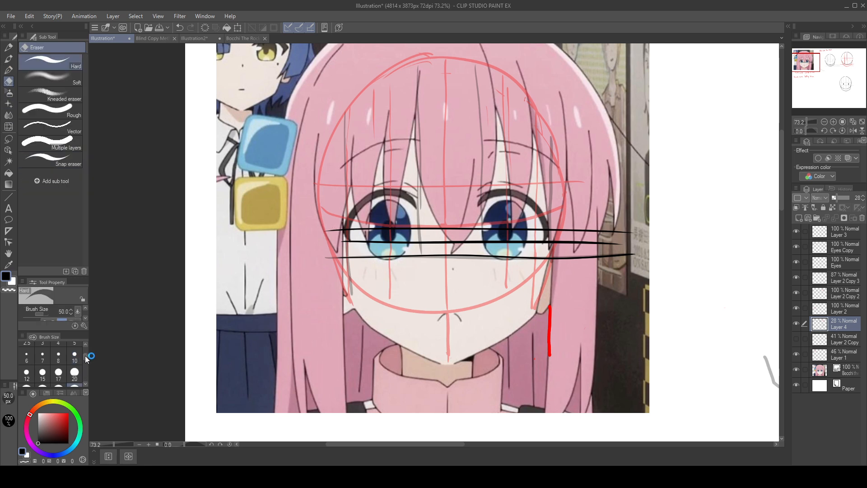
{"action": "scroll", "coordinate": [87, 358], "scroll_direction": "down", "scroll_amount": 2}
{"action": "left_click", "coordinate": [74, 374]}
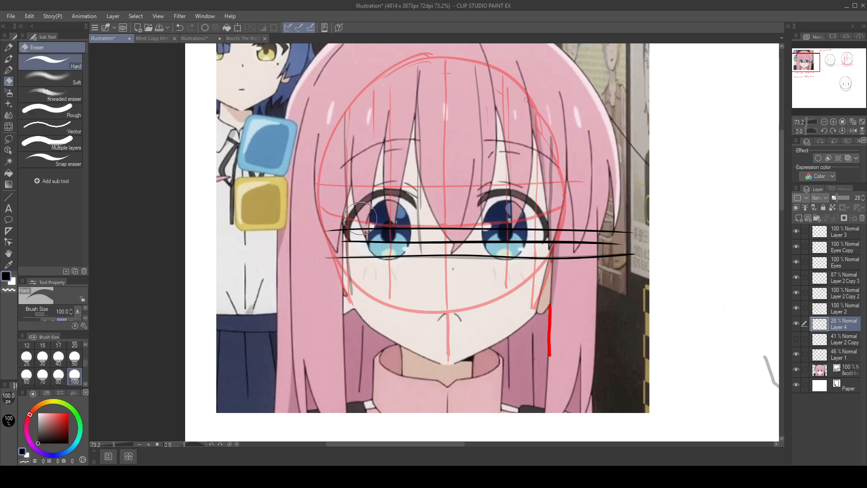
{"action": "mouse_move", "coordinate": [361, 218]}
{"action": "left_mouse_down"}
{"action": "mouse_move", "coordinate": [319, 255]}
{"action": "mouse_move", "coordinate": [344, 208]}
{"action": "mouse_move", "coordinate": [357, 205]}
{"action": "mouse_move", "coordinate": [380, 246]}
{"action": "mouse_move", "coordinate": [461, 214]}
{"action": "mouse_move", "coordinate": [495, 280]}
{"action": "mouse_move", "coordinate": [540, 234]}
{"action": "mouse_move", "coordinate": [547, 171]}
{"action": "mouse_move", "coordinate": [574, 192]}
{"action": "mouse_move", "coordinate": [586, 233]}
{"action": "mouse_move", "coordinate": [642, 223]}
{"action": "mouse_move", "coordinate": [549, 281]}
{"action": "mouse_move", "coordinate": [359, 305]}
{"action": "mouse_move", "coordinate": [338, 290]}
{"action": "mouse_move", "coordinate": [359, 318]}
{"action": "left_mouse_up"}
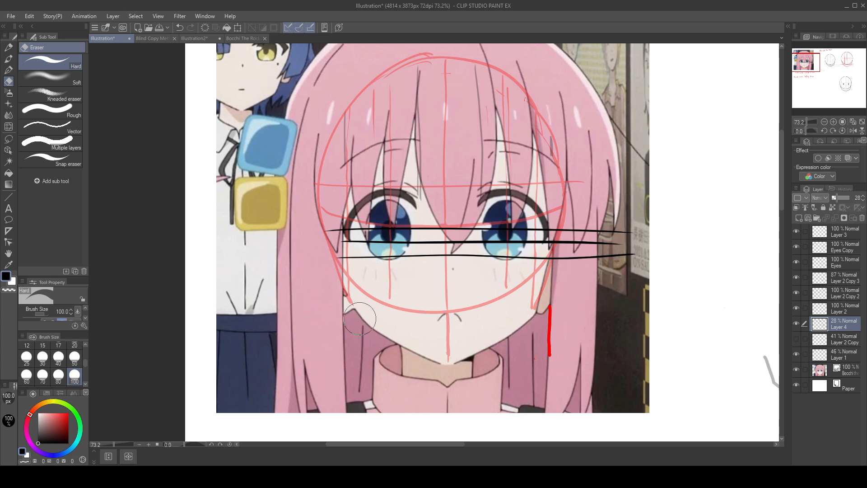
{"action": "left_click", "coordinate": [855, 247]}
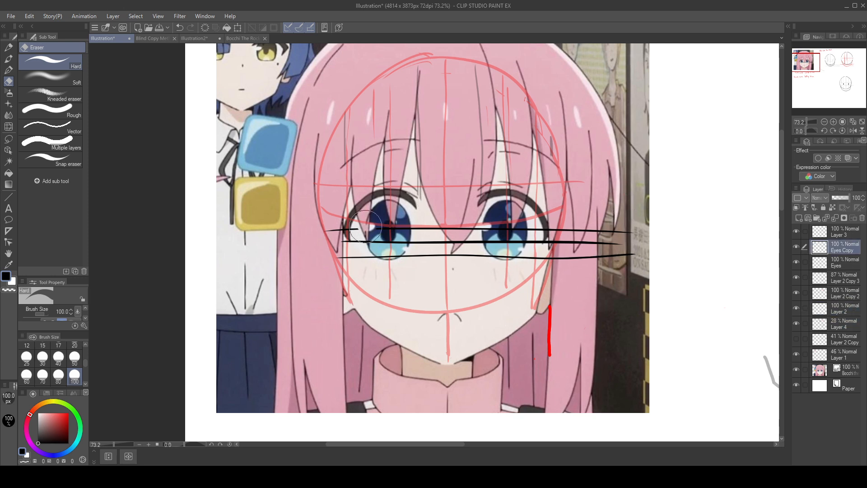
{"action": "mouse_move", "coordinate": [366, 225]}
{"action": "left_mouse_down"}
{"action": "mouse_move", "coordinate": [331, 259]}
{"action": "mouse_move", "coordinate": [390, 195]}
{"action": "mouse_move", "coordinate": [394, 290]}
{"action": "mouse_move", "coordinate": [373, 296]}
{"action": "mouse_move", "coordinate": [439, 228]}
{"action": "mouse_move", "coordinate": [451, 284]}
{"action": "mouse_move", "coordinate": [469, 220]}
{"action": "mouse_move", "coordinate": [500, 299]}
{"action": "mouse_move", "coordinate": [500, 201]}
{"action": "mouse_move", "coordinate": [531, 268]}
{"action": "mouse_move", "coordinate": [564, 246]}
{"action": "mouse_move", "coordinate": [597, 200]}
{"action": "mouse_move", "coordinate": [623, 271]}
{"action": "left_mouse_up"}
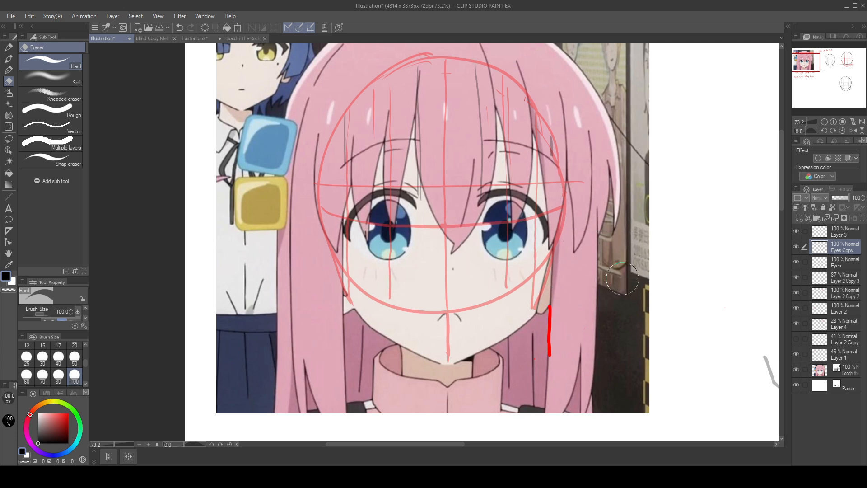
Step: Try vertical O-Pen lines on Layer 4 from the reference hairline down toward the left eye, undoing each one
{"action": "left_click", "coordinate": [10, 60]}
{"action": "left_click", "coordinate": [10, 81]}
{"action": "key", "text": "p"}
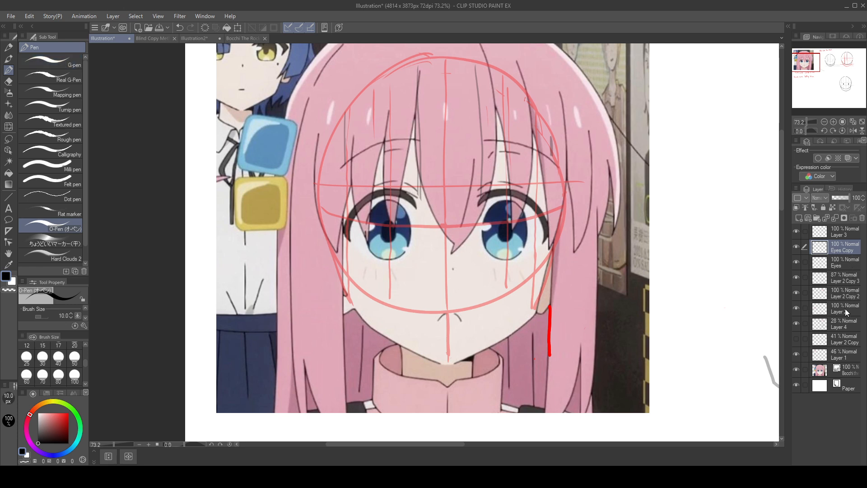
{"action": "left_click", "coordinate": [845, 324]}
{"action": "left_click_drag", "start_coordinate": [389, 79], "coordinate": [393, 227]}
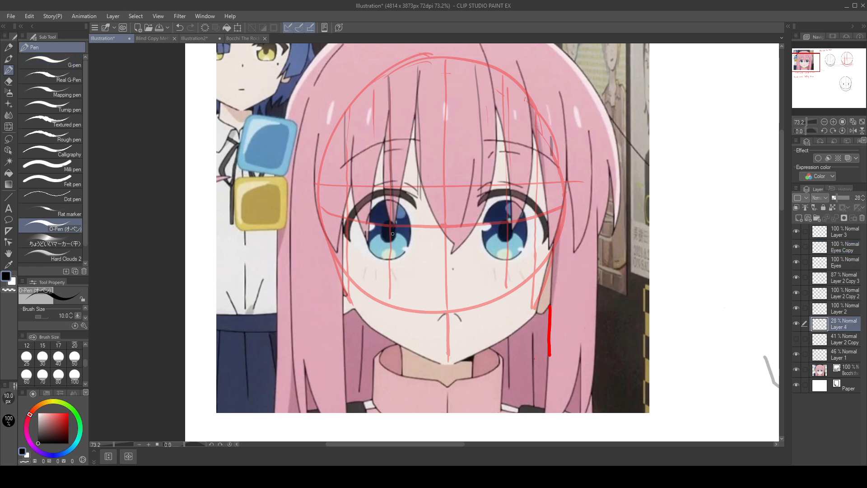
{"action": "key", "text": "ctrl+z"}
{"action": "left_click_drag", "start_coordinate": [388, 83], "coordinate": [386, 210]}
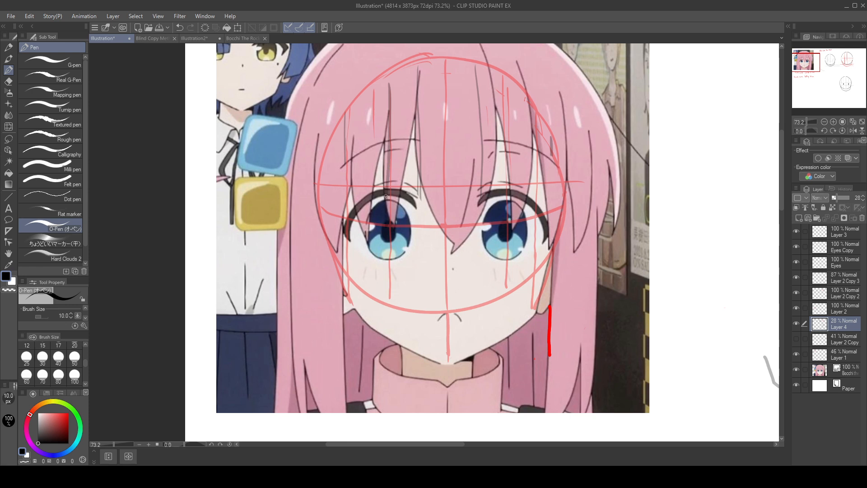
{"action": "key", "text": "ctrl+z"}
{"action": "left_click_drag", "start_coordinate": [389, 85], "coordinate": [391, 236]}
{"action": "key", "text": "ctrl+z"}
{"action": "left_click_drag", "start_coordinate": [370, 94], "coordinate": [377, 195]}
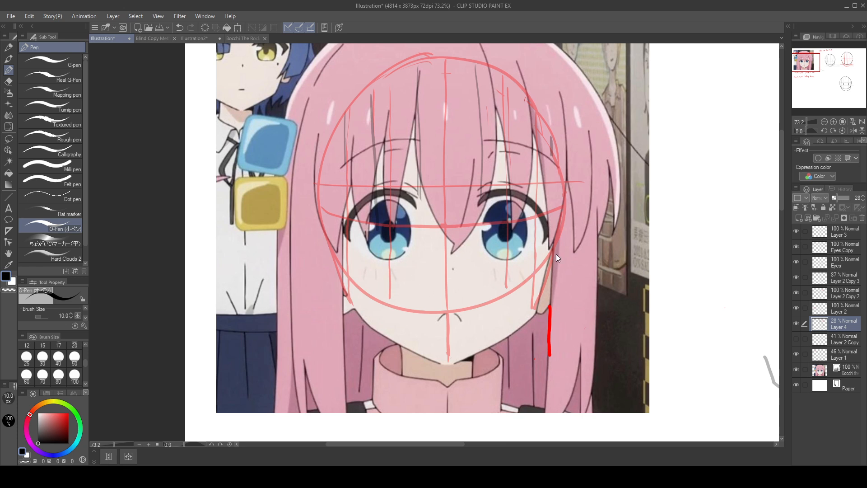
{"action": "key", "text": "ctrl+z"}
Step: Try strokes and erasing over the red guides on Layer 1, undo them, and set the layer's opacity to 100%
{"action": "left_click", "coordinate": [845, 353]}
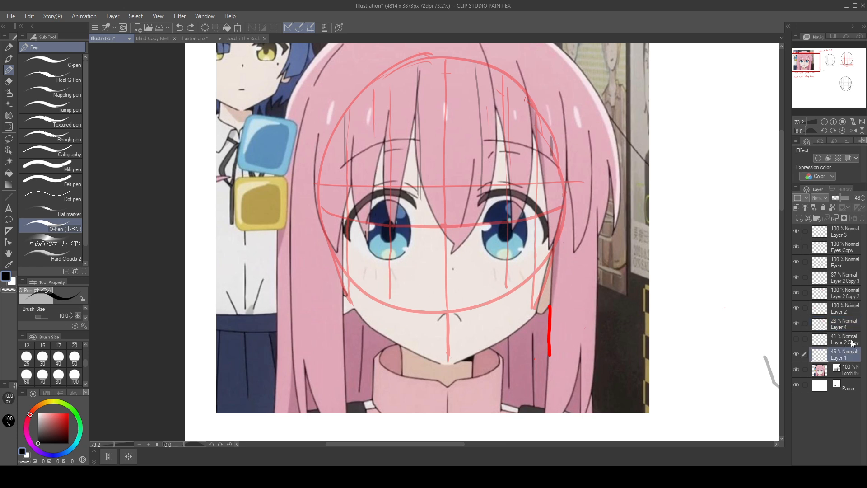
{"action": "left_click_drag", "start_coordinate": [378, 86], "coordinate": [379, 208]}
{"action": "key", "text": "ctrl+z"}
{"action": "mouse_move", "coordinate": [373, 88]}
{"action": "left_mouse_down"}
{"action": "mouse_move", "coordinate": [334, 244]}
{"action": "mouse_move", "coordinate": [359, 317]}
{"action": "mouse_move", "coordinate": [430, 142]}
{"action": "mouse_move", "coordinate": [530, 106]}
{"action": "mouse_move", "coordinate": [370, 310]}
{"action": "mouse_move", "coordinate": [436, 386]}
{"action": "mouse_move", "coordinate": [451, 294]}
{"action": "mouse_move", "coordinate": [506, 266]}
{"action": "mouse_move", "coordinate": [547, 212]}
{"action": "mouse_move", "coordinate": [544, 275]}
{"action": "left_mouse_up"}
{"action": "key", "text": "ctrl+z"}
{"action": "mouse_move", "coordinate": [355, 209]}
{"action": "left_mouse_down"}
{"action": "mouse_move", "coordinate": [344, 233]}
{"action": "mouse_move", "coordinate": [335, 226]}
{"action": "mouse_move", "coordinate": [354, 255]}
{"action": "mouse_move", "coordinate": [346, 253]}
{"action": "mouse_move", "coordinate": [349, 201]}
{"action": "mouse_move", "coordinate": [360, 195]}
{"action": "mouse_move", "coordinate": [395, 283]}
{"action": "mouse_move", "coordinate": [400, 166]}
{"action": "mouse_move", "coordinate": [439, 152]}
{"action": "mouse_move", "coordinate": [442, 121]}
{"action": "mouse_move", "coordinate": [446, 158]}
{"action": "left_mouse_up"}
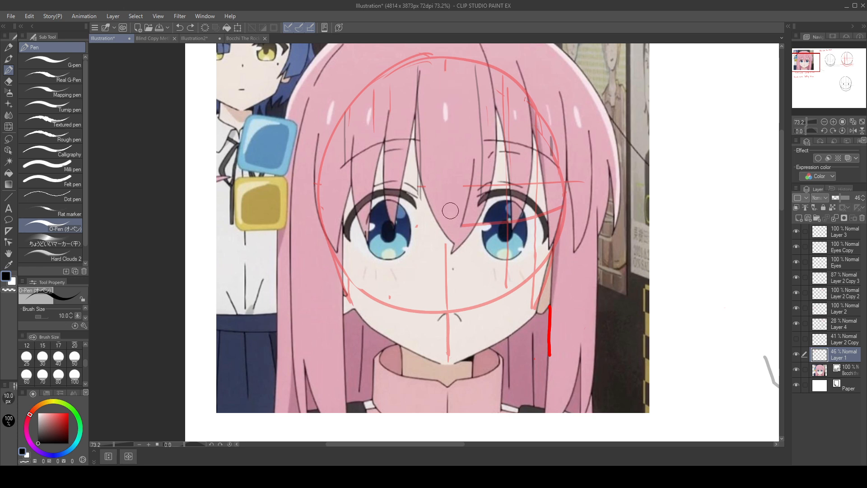
{"action": "key", "text": "ctrl+z"}
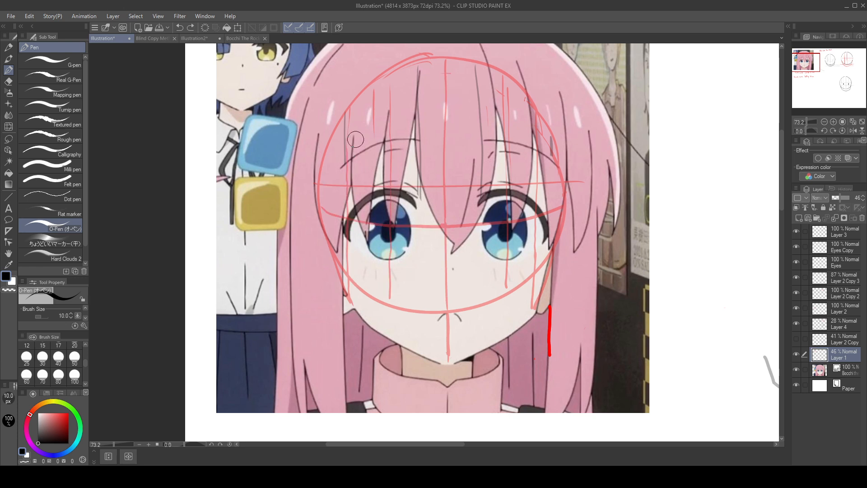
{"action": "left_click_drag", "start_coordinate": [838, 199], "coordinate": [856, 199]}
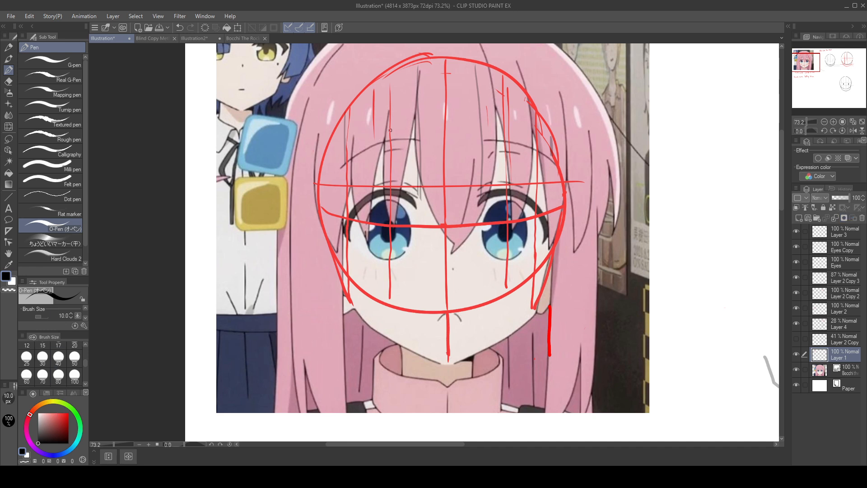
{"action": "left_click_drag", "start_coordinate": [374, 134], "coordinate": [376, 191]}
{"action": "key", "text": "ctrl+z"}
{"action": "key", "text": "ctrl+z"}
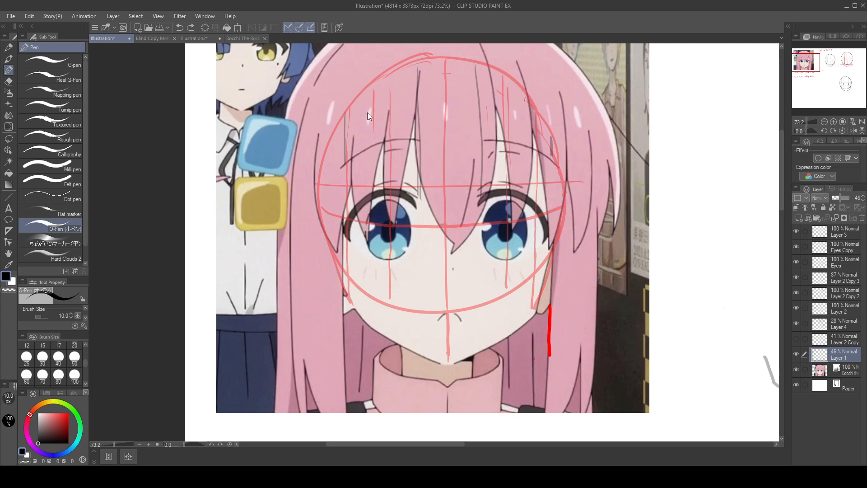
{"action": "key", "text": "ctrl+y"}
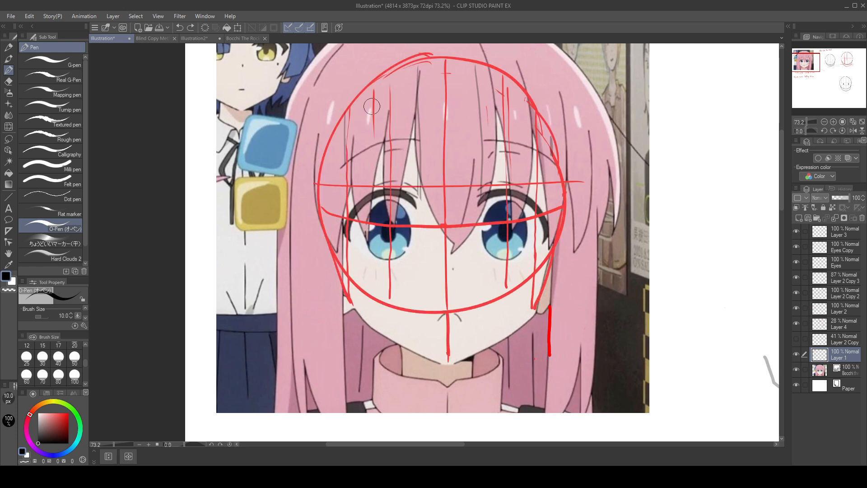
Step: On Layer 1, erase the short red vertical guide above the reference's left eye, and draw a horizontal and a vertical black guide crossing there
{"action": "left_click_drag", "start_coordinate": [373, 105], "coordinate": [372, 132]}
{"action": "left_click_drag", "start_coordinate": [332, 241], "coordinate": [406, 244]}
{"action": "left_click_drag", "start_coordinate": [366, 123], "coordinate": [371, 239]}
Step: Try slanted strokes along the outer lash of the reference's left eye, undoing each one
{"action": "left_click_drag", "start_coordinate": [369, 201], "coordinate": [353, 244]}
{"action": "key", "text": "ctrl+z"}
{"action": "left_click_drag", "start_coordinate": [370, 200], "coordinate": [350, 239]}
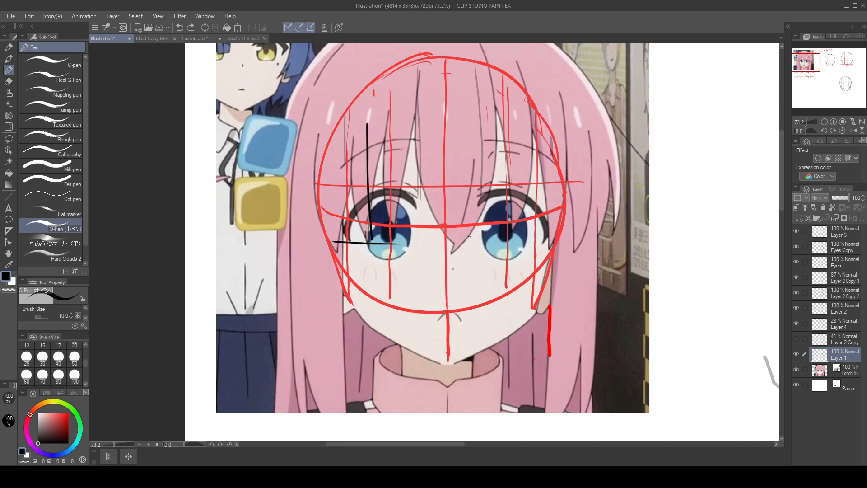
{"action": "mouse_move", "coordinate": [353, 240]}
{"action": "left_mouse_down"}
{"action": "mouse_move", "coordinate": [351, 222]}
{"action": "mouse_move", "coordinate": [372, 203]}
{"action": "mouse_move", "coordinate": [362, 208]}
{"action": "mouse_move", "coordinate": [351, 242]}
{"action": "mouse_move", "coordinate": [362, 209]}
{"action": "mouse_move", "coordinate": [377, 200]}
{"action": "left_mouse_up"}
{"action": "key", "text": "ctrl+z"}
{"action": "key", "text": "ctrl+z"}
Step: Draw a horizontal line across the reference's upper lashes on Layer 1 and a matching faint guide above the enlarged head's pupils on Layer 4
{"action": "left_click_drag", "start_coordinate": [331, 202], "coordinate": [594, 213]}
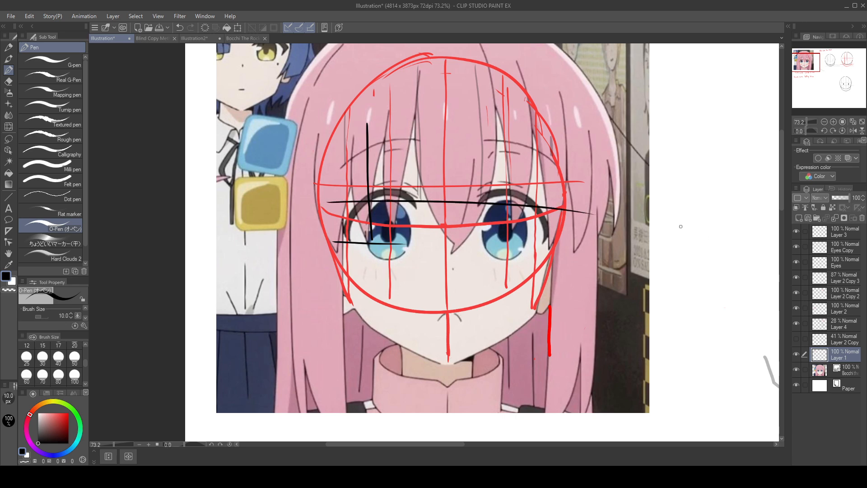
{"action": "mouse_move", "coordinate": [565, 298]}
{"action": "left_mouse_down"}
{"action": "mouse_move", "coordinate": [354, 190]}
{"action": "mouse_move", "coordinate": [172, 127]}
{"action": "left_mouse_up"}
{"action": "left_click_drag", "start_coordinate": [579, 294], "coordinate": [167, 165]}
{"action": "left_click_drag", "start_coordinate": [521, 262], "coordinate": [372, 128]}
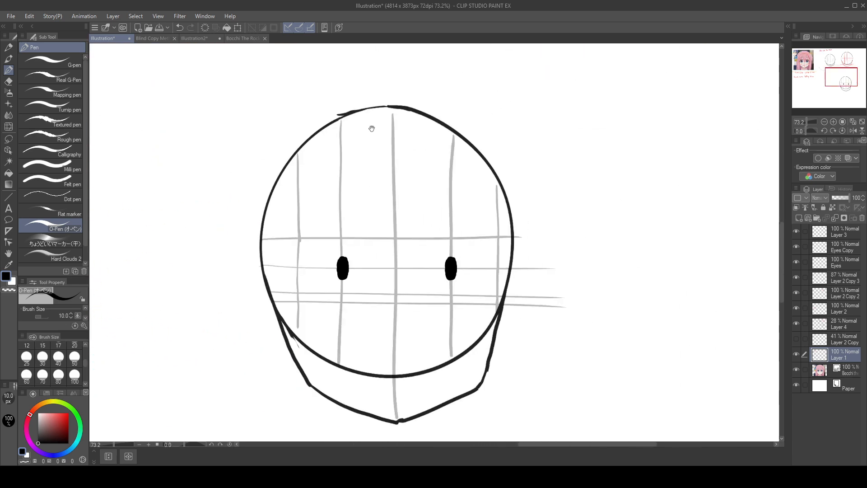
{"action": "left_click", "coordinate": [844, 327]}
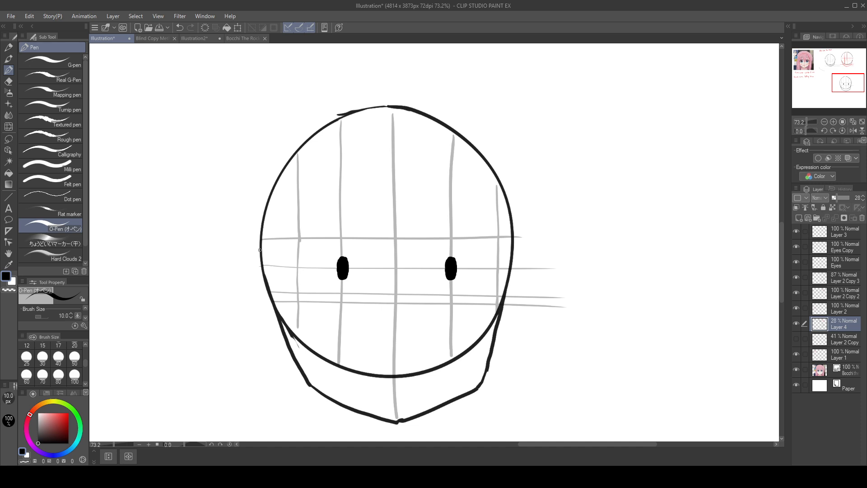
{"action": "left_click_drag", "start_coordinate": [259, 250], "coordinate": [567, 246]}
{"action": "key", "text": "ctrl+z"}
{"action": "left_click_drag", "start_coordinate": [261, 250], "coordinate": [583, 248]}
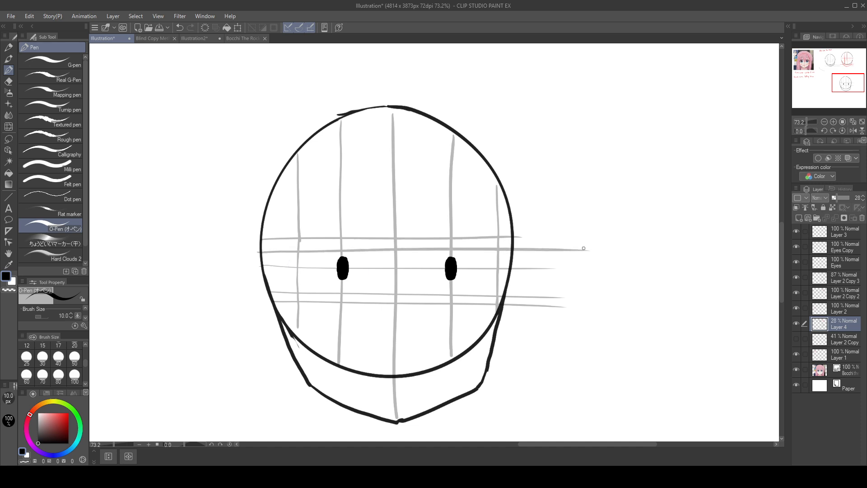
Step: Add a faint vertical guide on Layer 4 between the outermost left guide and the left pupil's guide, undoing the trial line
{"action": "mouse_move", "coordinate": [322, 133]}
{"action": "left_mouse_down"}
{"action": "mouse_move", "coordinate": [318, 352]}
{"action": "mouse_move", "coordinate": [322, 162]}
{"action": "mouse_move", "coordinate": [319, 338]}
{"action": "left_mouse_up"}
{"action": "key", "text": "ctrl+z"}
{"action": "key", "text": "ctrl+z"}
{"action": "left_click_drag", "start_coordinate": [321, 135], "coordinate": [321, 339]}
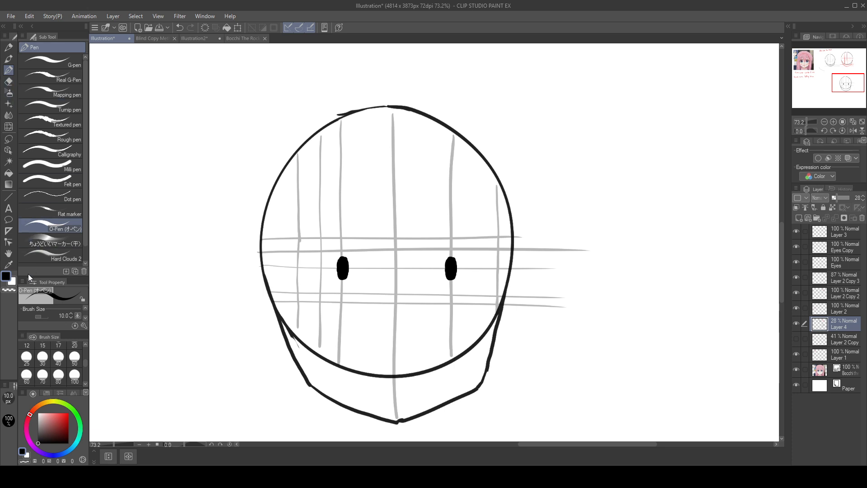
Step: On the Eyes layer, try upper-lash strokes curving from the new vertical guide down to the outermost left guide, undoing them
{"action": "left_click", "coordinate": [849, 264]}
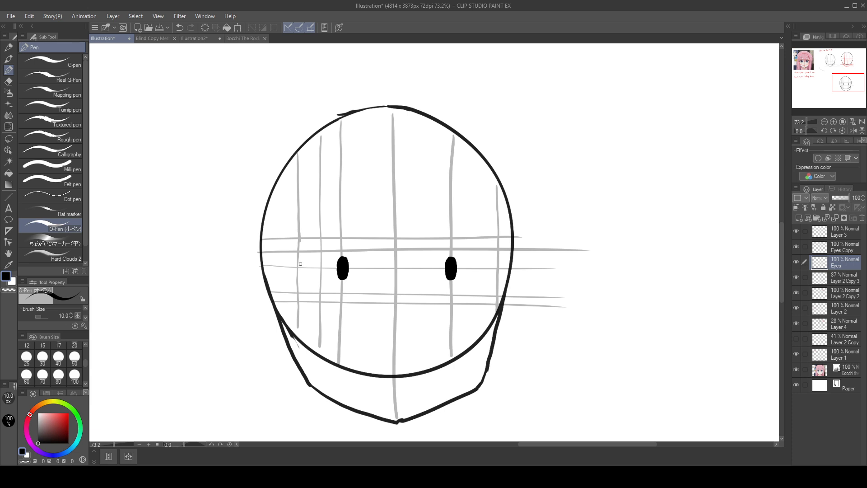
{"action": "mouse_move", "coordinate": [299, 289]}
{"action": "left_mouse_down"}
{"action": "mouse_move", "coordinate": [305, 268]}
{"action": "mouse_move", "coordinate": [324, 252]}
{"action": "mouse_move", "coordinate": [301, 289]}
{"action": "left_mouse_up"}
{"action": "key", "text": "ctrl+z"}
{"action": "mouse_move", "coordinate": [320, 252]}
{"action": "left_mouse_down"}
{"action": "mouse_move", "coordinate": [299, 290]}
{"action": "mouse_move", "coordinate": [319, 254]}
{"action": "mouse_move", "coordinate": [298, 291]}
{"action": "left_mouse_up"}
{"action": "key", "text": "ctrl+z"}
{"action": "key", "text": "ctrl+z"}
{"action": "key", "text": "ctrl+z"}
{"action": "key", "text": "ctrl+z"}
{"action": "key", "text": "ctrl+z"}
{"action": "key", "text": "ctrl+z"}
{"action": "key", "text": "ctrl+y"}
{"action": "key", "text": "ctrl+y"}
{"action": "key", "text": "ctrl+y"}
{"action": "key", "text": "ctrl+z"}
{"action": "left_click_drag", "start_coordinate": [321, 251], "coordinate": [298, 291]}
{"action": "key", "text": "ctrl+z"}
Step: Draw a short curved lash line outside the enlarged head's left pupil, ending near the outermost vertical guide
{"action": "mouse_move", "coordinate": [299, 248]}
{"action": "left_mouse_down"}
{"action": "mouse_move", "coordinate": [555, 338]}
{"action": "mouse_move", "coordinate": [389, 300]}
{"action": "mouse_move", "coordinate": [618, 424]}
{"action": "mouse_move", "coordinate": [291, 234]}
{"action": "mouse_move", "coordinate": [268, 232]}
{"action": "left_mouse_up"}
{"action": "left_click_drag", "start_coordinate": [692, 338], "coordinate": [243, 128]}
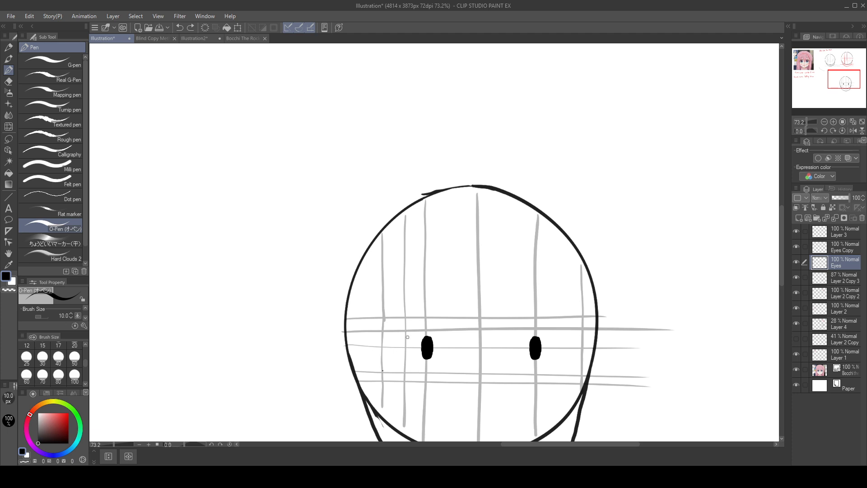
{"action": "mouse_move", "coordinate": [407, 330]}
{"action": "left_mouse_down"}
{"action": "mouse_move", "coordinate": [385, 373]}
{"action": "mouse_move", "coordinate": [407, 332]}
{"action": "mouse_move", "coordinate": [729, 457]}
{"action": "left_mouse_up"}
{"action": "key", "text": "ctrl+z"}
Step: Draw a vertical line above the reference's left eye and a matching faint guide just outside the enlarged head's left pupil on Layer 4
{"action": "left_click_drag", "start_coordinate": [439, 341], "coordinate": [768, 484]}
{"action": "mouse_move", "coordinate": [420, 296]}
{"action": "left_mouse_down"}
{"action": "mouse_move", "coordinate": [469, 319]}
{"action": "mouse_move", "coordinate": [586, 410]}
{"action": "left_mouse_up"}
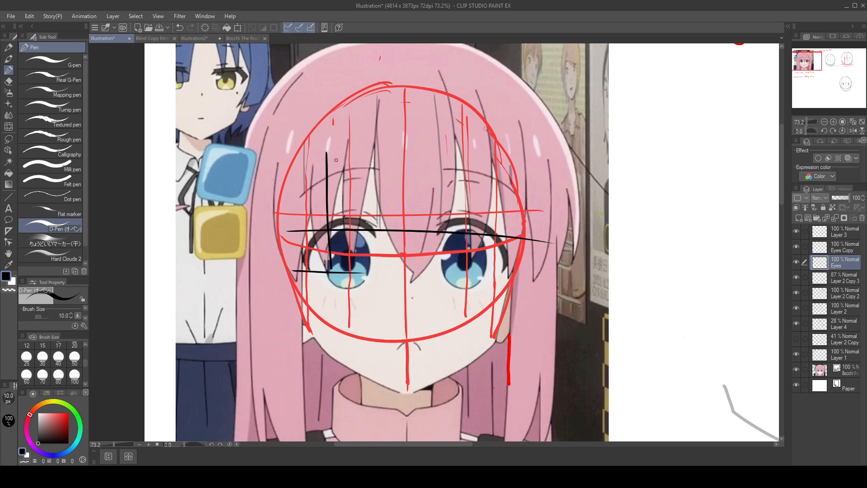
{"action": "left_click_drag", "start_coordinate": [337, 123], "coordinate": [342, 217]}
{"action": "left_click_drag", "start_coordinate": [637, 343], "coordinate": [410, 244]}
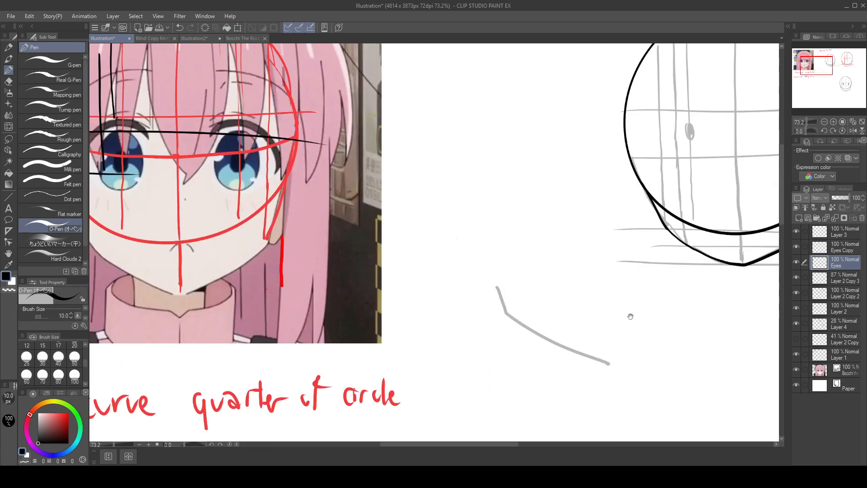
{"action": "left_click_drag", "start_coordinate": [631, 317], "coordinate": [398, 157]}
{"action": "left_click_drag", "start_coordinate": [718, 287], "coordinate": [410, 179]}
{"action": "left_click_drag", "start_coordinate": [651, 286], "coordinate": [539, 252]}
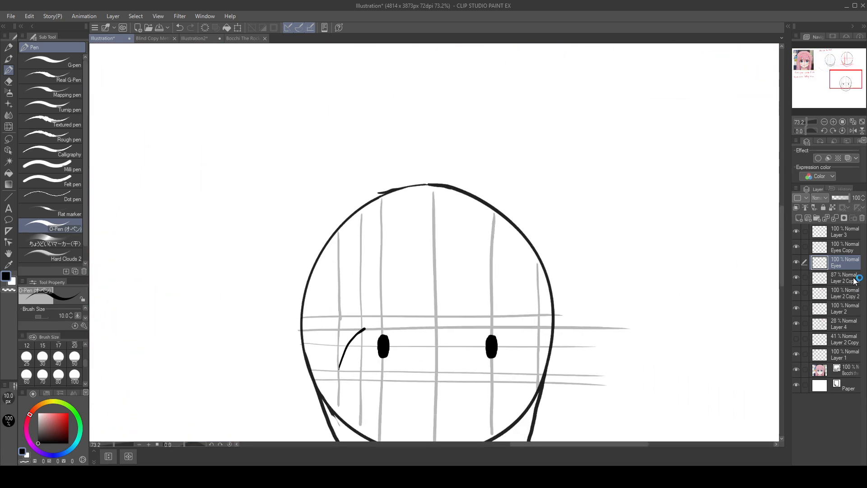
{"action": "left_click", "coordinate": [855, 323]}
{"action": "left_click_drag", "start_coordinate": [371, 207], "coordinate": [376, 317]}
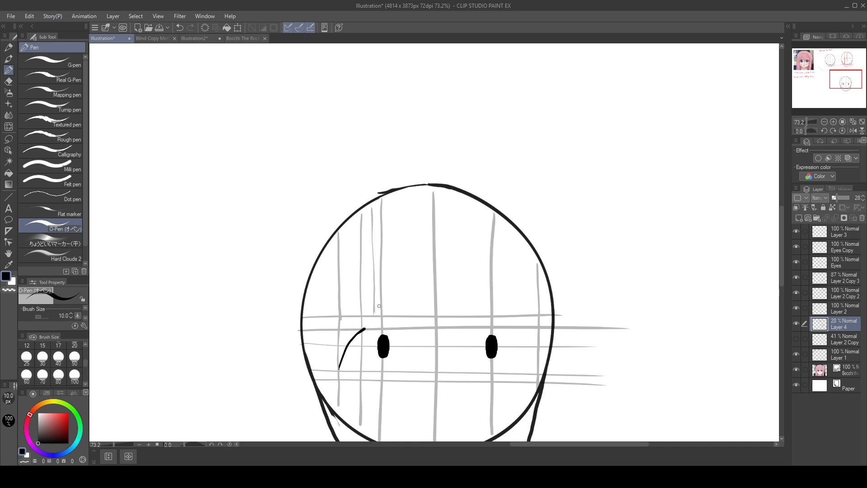
Step: Redraw the left lash curve on the Eyes layer so that it reaches the extra vertical guide, undoing unsatisfactory strokes
{"action": "left_click", "coordinate": [850, 264]}
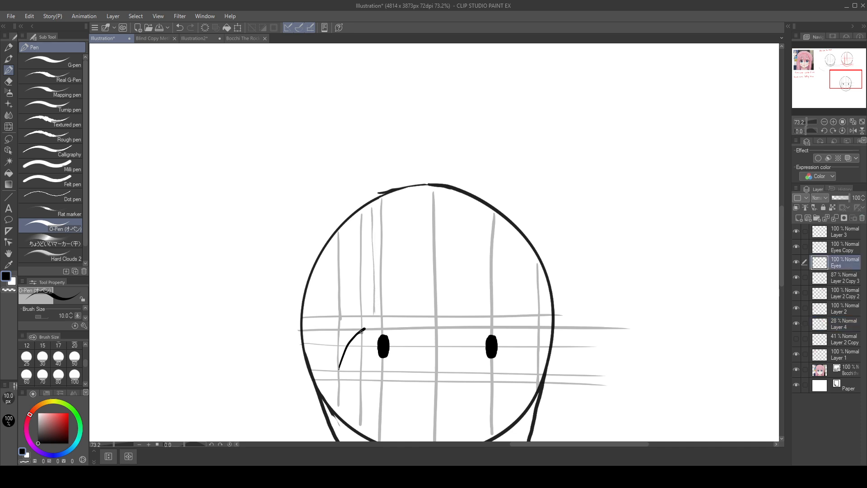
{"action": "left_click_drag", "start_coordinate": [364, 328], "coordinate": [375, 320]}
{"action": "key", "text": "ctrl+z"}
{"action": "key", "text": "ctrl+z"}
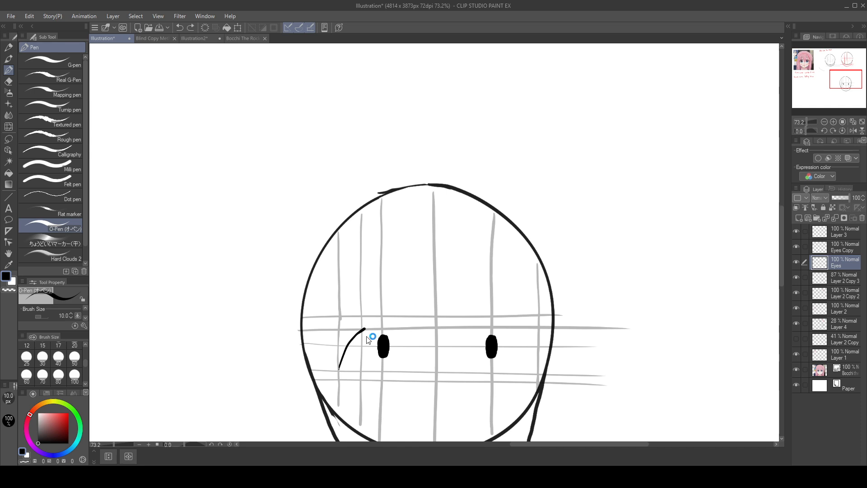
{"action": "key", "text": "ctrl+y"}
{"action": "key", "text": "ctrl+z"}
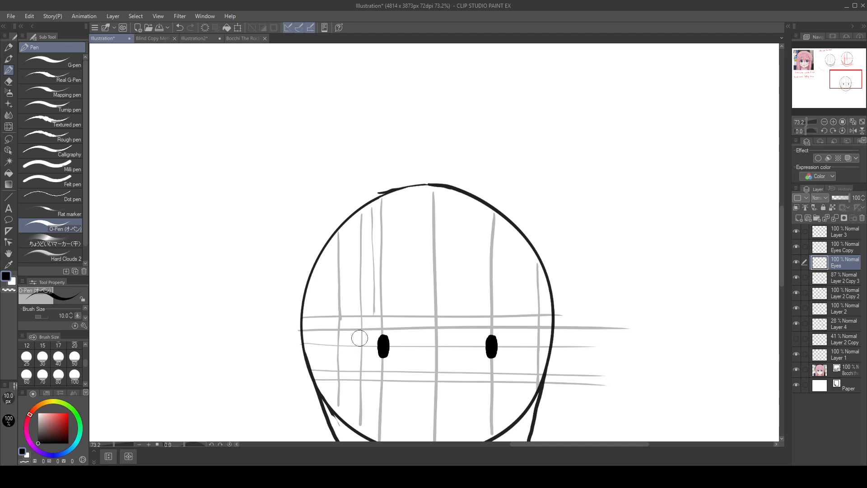
{"action": "mouse_move", "coordinate": [360, 329]}
{"action": "left_mouse_down"}
{"action": "mouse_move", "coordinate": [341, 368]}
{"action": "mouse_move", "coordinate": [351, 339]}
{"action": "mouse_move", "coordinate": [368, 325]}
{"action": "left_mouse_up"}
{"action": "key", "text": "ctrl+z"}
{"action": "key", "text": "ctrl+z"}
{"action": "mouse_move", "coordinate": [342, 359]}
{"action": "left_mouse_down"}
{"action": "mouse_move", "coordinate": [365, 324]}
{"action": "mouse_move", "coordinate": [380, 322]}
{"action": "mouse_move", "coordinate": [360, 331]}
{"action": "mouse_move", "coordinate": [342, 362]}
{"action": "left_mouse_up"}
{"action": "key", "text": "ctrl+z"}
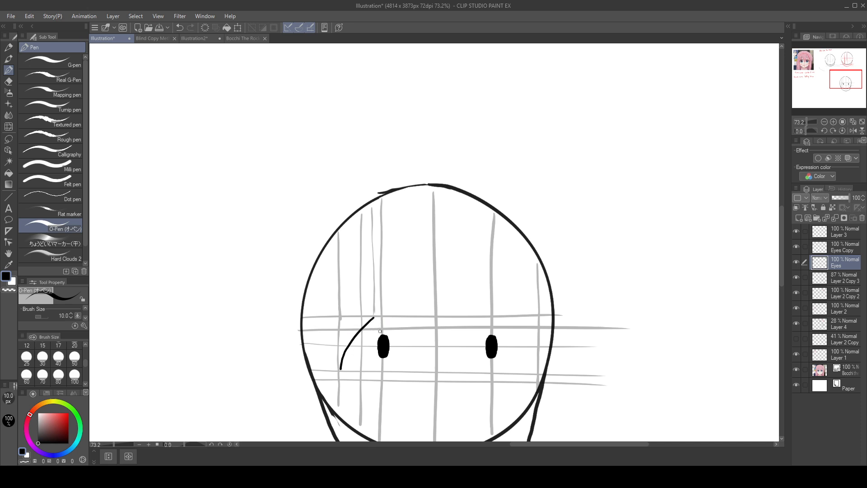
Step: Check the reference eye's lash and thicken the enlarged head's left lash curve, undoing the overlong stroke
{"action": "left_click_drag", "start_coordinate": [355, 283], "coordinate": [581, 419]}
{"action": "left_click_drag", "start_coordinate": [346, 255], "coordinate": [616, 411]}
{"action": "left_click_drag", "start_coordinate": [275, 230], "coordinate": [542, 360]}
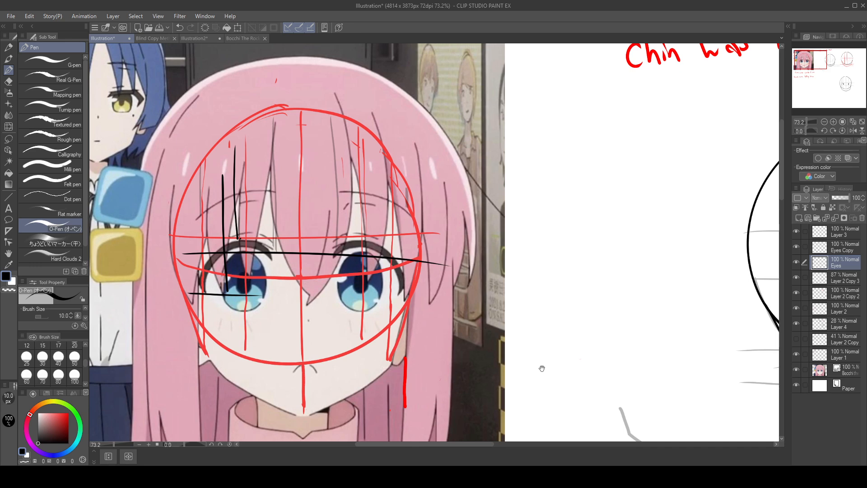
{"action": "mouse_move", "coordinate": [542, 368]}
{"action": "left_mouse_down"}
{"action": "mouse_move", "coordinate": [595, 296]}
{"action": "mouse_move", "coordinate": [540, 269]}
{"action": "mouse_move", "coordinate": [483, 172]}
{"action": "left_mouse_up"}
{"action": "left_click_drag", "start_coordinate": [676, 283], "coordinate": [514, 181]}
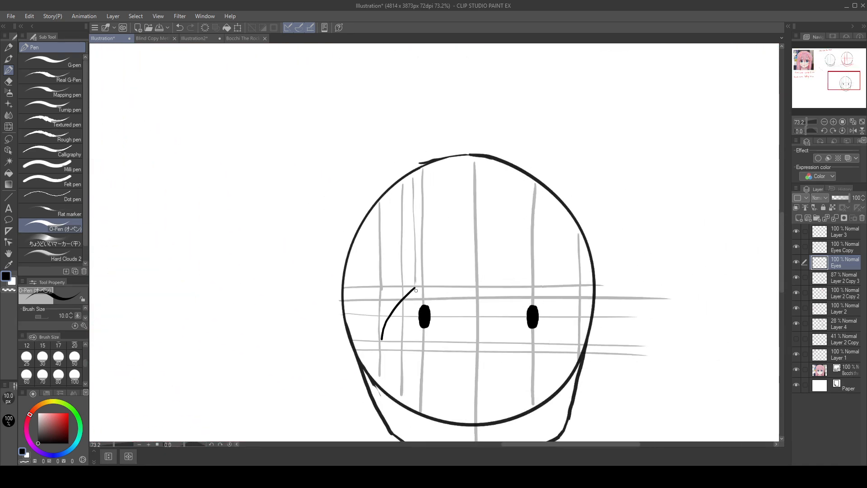
{"action": "mouse_move", "coordinate": [418, 288]}
{"action": "left_mouse_down"}
{"action": "mouse_move", "coordinate": [384, 321]}
{"action": "mouse_move", "coordinate": [381, 340]}
{"action": "left_mouse_up"}
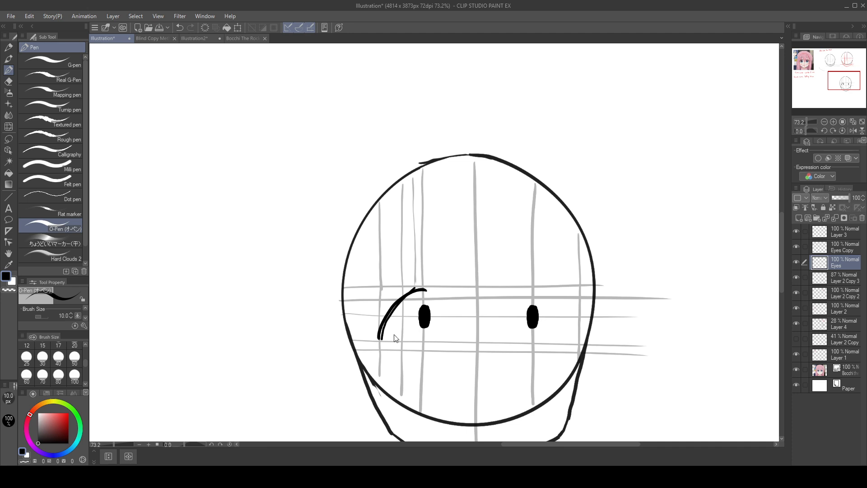
{"action": "key", "text": "ctrl+z"}
{"action": "left_click_drag", "start_coordinate": [414, 288], "coordinate": [382, 339]}
{"action": "left_click_drag", "start_coordinate": [512, 312], "coordinate": [553, 289]}
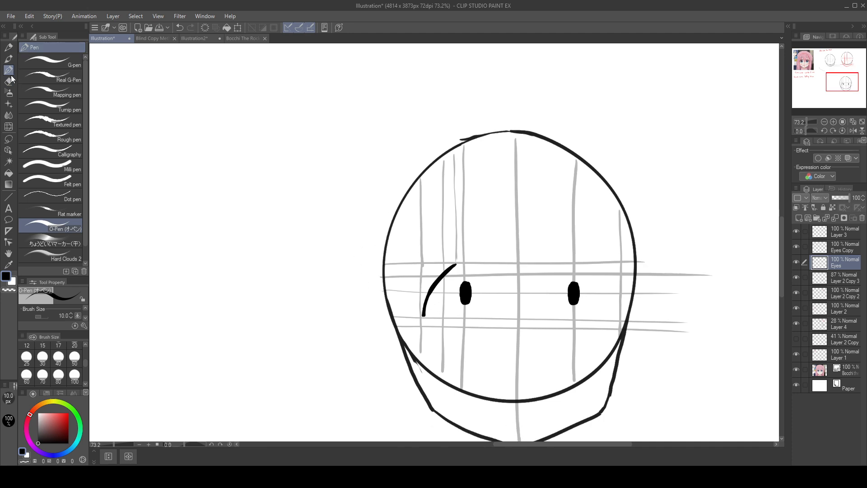
Step: Lasso the left lash curve, place it over the reference's left eye for comparison, and deselect it
{"action": "left_click", "coordinate": [9, 139]}
{"action": "mouse_move", "coordinate": [450, 234]}
{"action": "left_mouse_down"}
{"action": "mouse_move", "coordinate": [415, 289]}
{"action": "mouse_move", "coordinate": [458, 264]}
{"action": "mouse_move", "coordinate": [450, 236]}
{"action": "mouse_move", "coordinate": [166, 91]}
{"action": "left_mouse_up"}
{"action": "left_click_drag", "start_coordinate": [321, 121], "coordinate": [560, 336]}
{"action": "left_click_drag", "start_coordinate": [420, 319], "coordinate": [166, 137]}
{"action": "left_click_drag", "start_coordinate": [284, 153], "coordinate": [580, 317]}
{"action": "mouse_move", "coordinate": [455, 296]}
{"action": "left_mouse_down"}
{"action": "mouse_move", "coordinate": [164, 197]}
{"action": "mouse_move", "coordinate": [123, 158]}
{"action": "left_mouse_up"}
{"action": "mouse_move", "coordinate": [128, 172]}
{"action": "left_mouse_down"}
{"action": "mouse_move", "coordinate": [276, 232]}
{"action": "mouse_move", "coordinate": [219, 220]}
{"action": "left_mouse_up"}
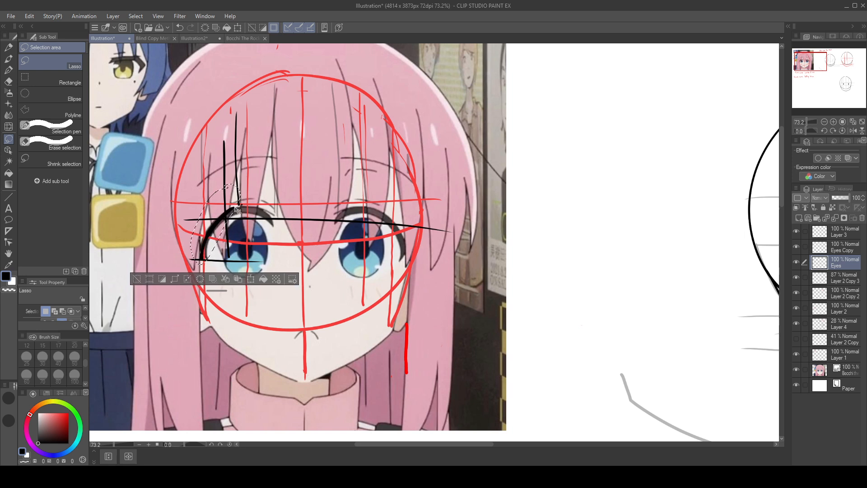
{"action": "left_click", "coordinate": [149, 271]}
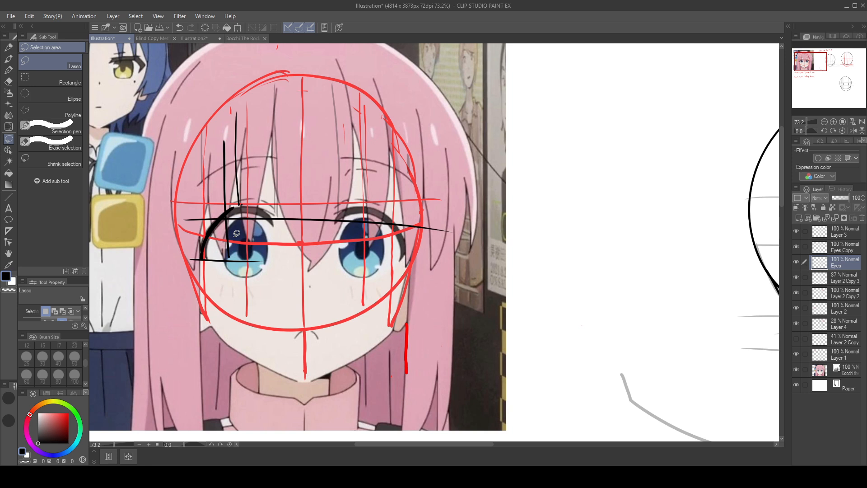
Step: Undo the lash curve's placement on the reference, the lash strokes and the extra vertical guides
{"action": "key", "text": "ctrl+z"}
{"action": "key", "text": "ctrl+z"}
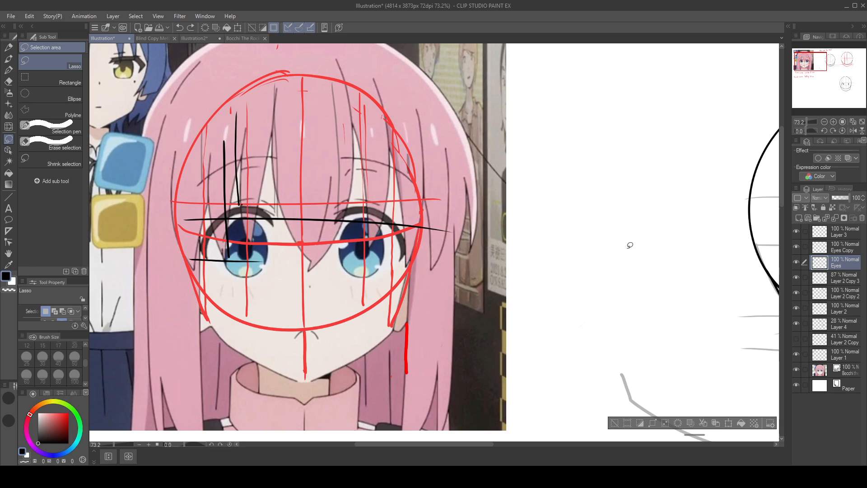
{"action": "left_click_drag", "start_coordinate": [680, 321], "coordinate": [162, 221]}
{"action": "left_click_drag", "start_coordinate": [595, 318], "coordinate": [200, 140]}
{"action": "mouse_move", "coordinate": [645, 393]}
{"action": "left_mouse_down"}
{"action": "mouse_move", "coordinate": [671, 259]}
{"action": "mouse_move", "coordinate": [758, 268]}
{"action": "left_mouse_up"}
{"action": "key", "text": "ctrl+z"}
{"action": "key", "text": "ctrl+z"}
{"action": "key", "text": "ctrl+z"}
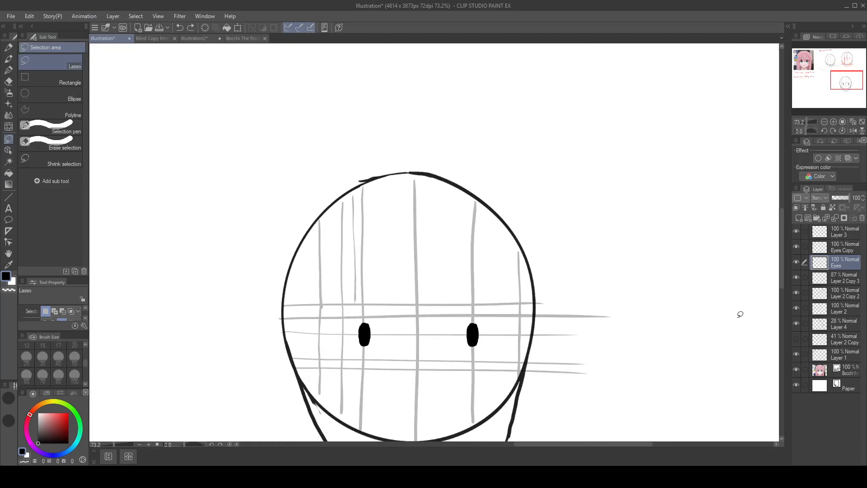
{"action": "left_click", "coordinate": [843, 325]}
{"action": "key", "text": "ctrl+y"}
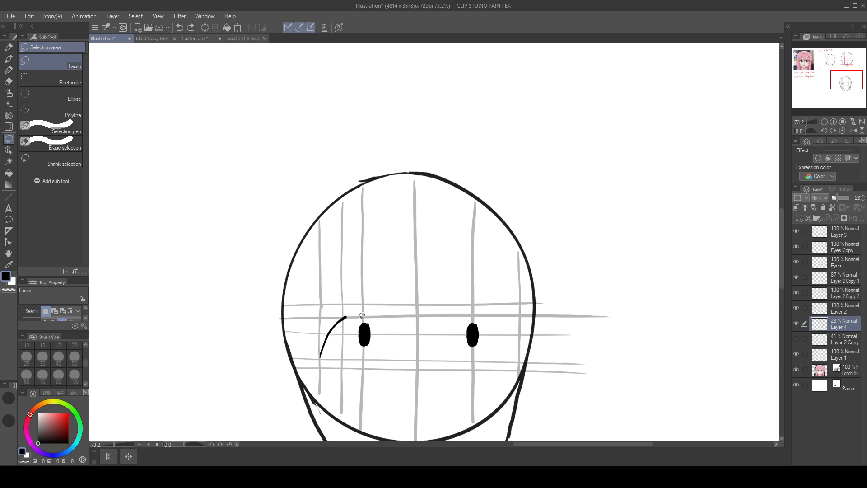
{"action": "key", "text": "ctrl+z"}
Step: Compare the height of the reference's upper lashes and guides with the guides on the enlarged head
{"action": "left_click", "coordinate": [9, 71]}
{"action": "left_click_drag", "start_coordinate": [304, 172], "coordinate": [768, 352]}
{"action": "mouse_move", "coordinate": [229, 243]}
{"action": "left_mouse_down"}
{"action": "mouse_move", "coordinate": [341, 354]}
{"action": "mouse_move", "coordinate": [600, 461]}
{"action": "left_mouse_up"}
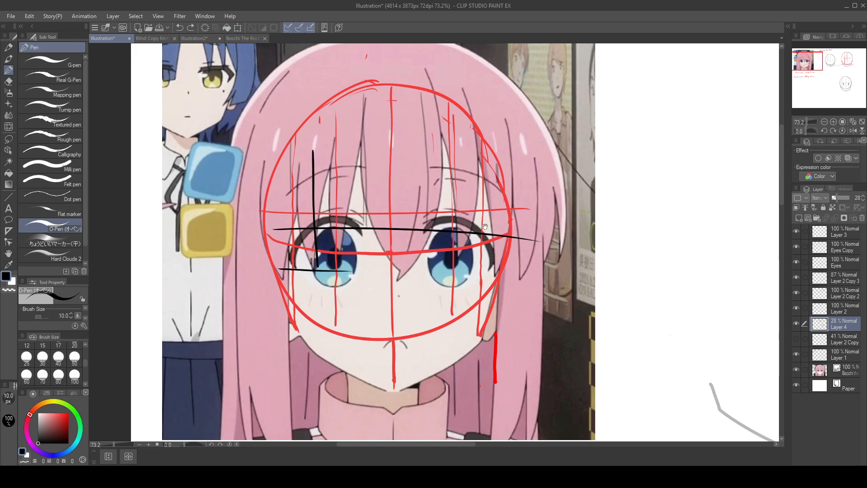
{"action": "left_click_drag", "start_coordinate": [484, 226], "coordinate": [179, 133]}
{"action": "left_click_drag", "start_coordinate": [610, 347], "coordinate": [273, 137]}
{"action": "left_click_drag", "start_coordinate": [513, 331], "coordinate": [334, 211]}
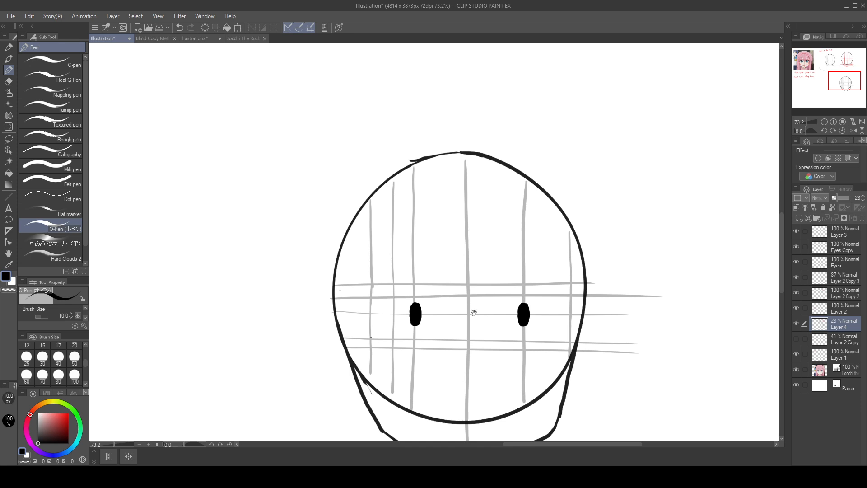
{"action": "left_click_drag", "start_coordinate": [474, 313], "coordinate": [816, 476]}
{"action": "left_click_drag", "start_coordinate": [311, 271], "coordinate": [603, 451]}
{"action": "left_click_drag", "start_coordinate": [400, 320], "coordinate": [553, 383]}
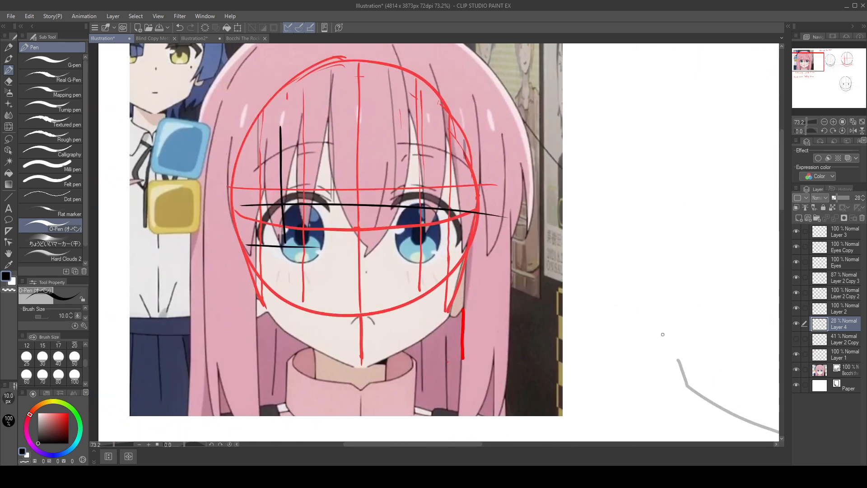
{"action": "left_click_drag", "start_coordinate": [663, 334], "coordinate": [361, 169]}
{"action": "left_click_drag", "start_coordinate": [649, 368], "coordinate": [338, 177]}
{"action": "left_click_drag", "start_coordinate": [630, 339], "coordinate": [445, 235]}
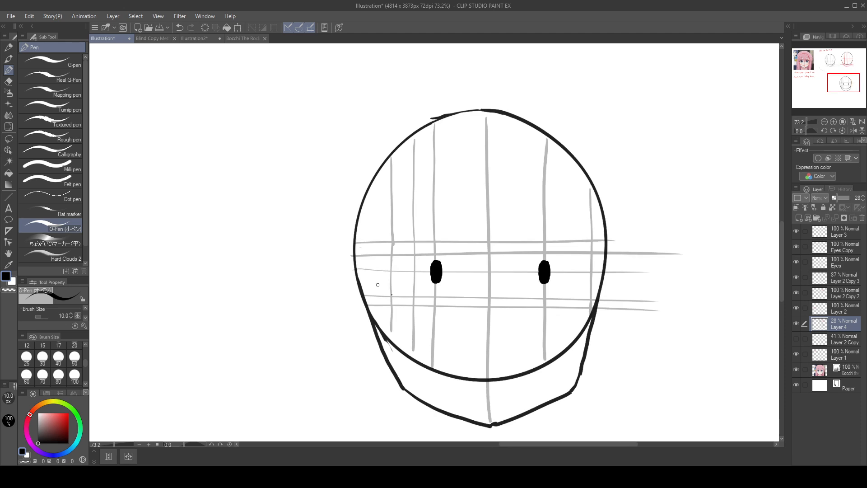
Step: Add a faint horizontal guide on Layer 4 between the two upper horizontal guides, undoing trial lines, and make the Eyes layer active
{"action": "left_click_drag", "start_coordinate": [363, 246], "coordinate": [605, 247]}
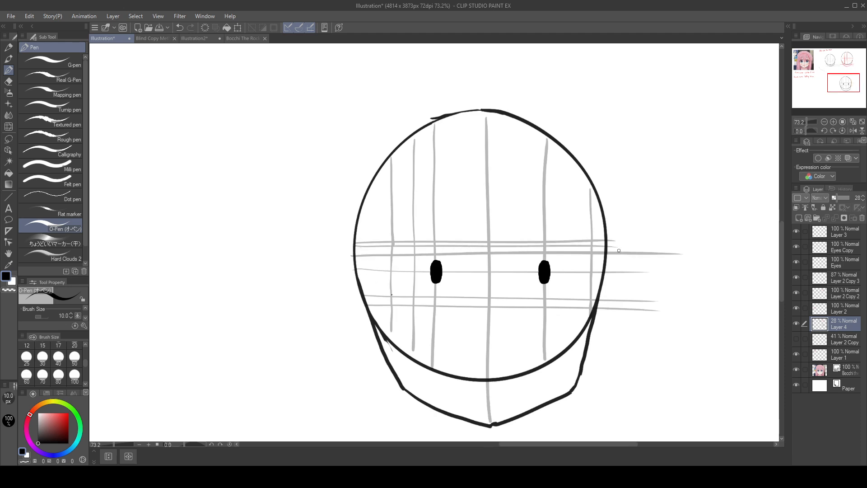
{"action": "key", "text": "ctrl+z"}
{"action": "left_click_drag", "start_coordinate": [360, 246], "coordinate": [633, 251]}
{"action": "key", "text": "ctrl+z"}
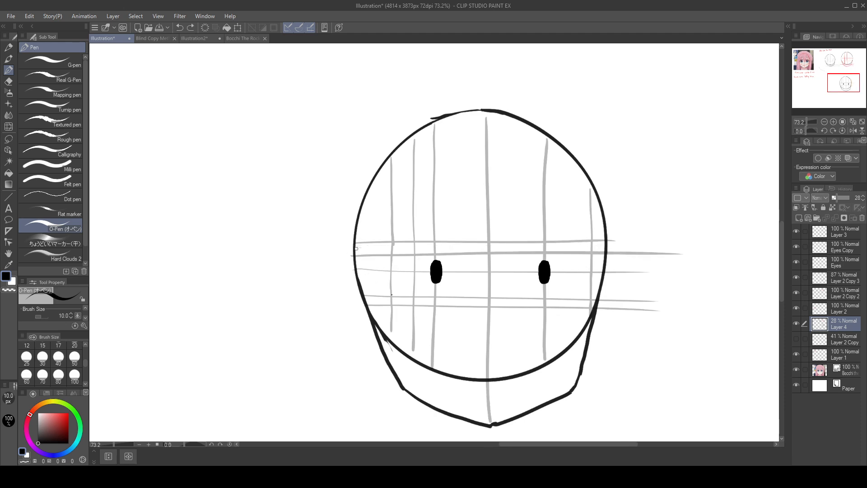
{"action": "left_click_drag", "start_coordinate": [361, 247], "coordinate": [680, 253]}
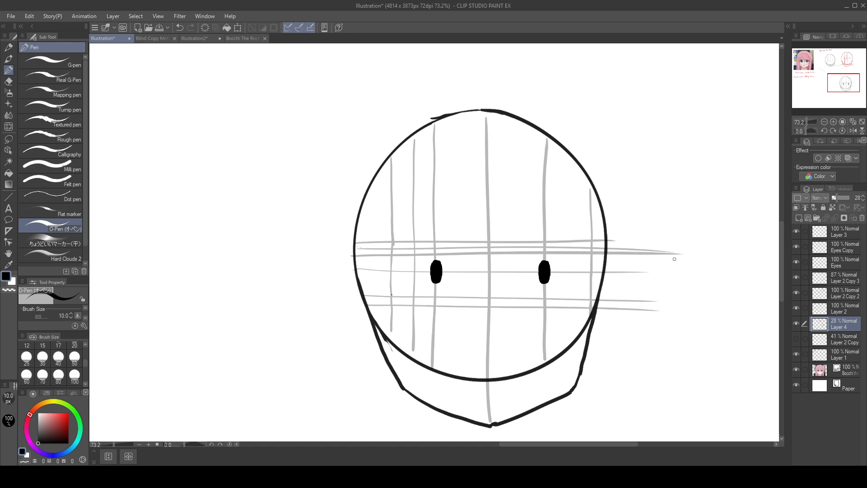
{"action": "left_click", "coordinate": [846, 262]}
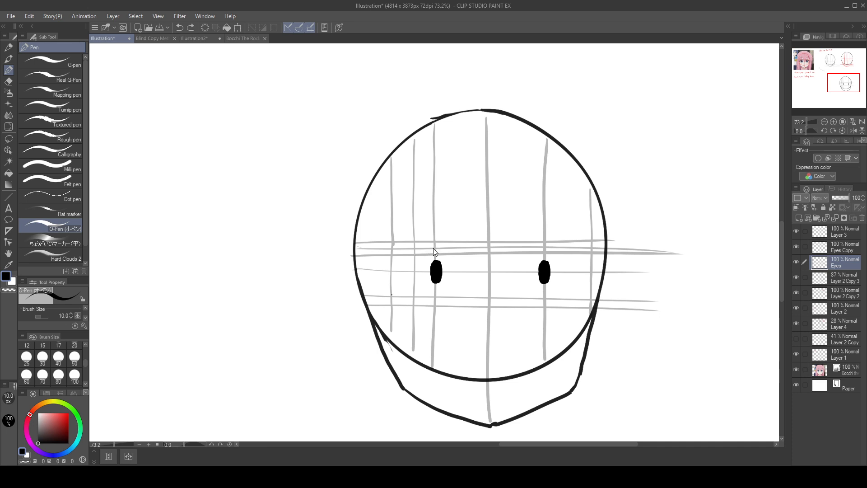
Step: Draw an upper lash curve outside the left pupil, lasso it, and place it over the reference's left eye for comparison
{"action": "mouse_move", "coordinate": [431, 247]}
{"action": "left_mouse_down"}
{"action": "mouse_move", "coordinate": [411, 257]}
{"action": "mouse_move", "coordinate": [393, 296]}
{"action": "left_mouse_up"}
{"action": "left_click", "coordinate": [9, 138]}
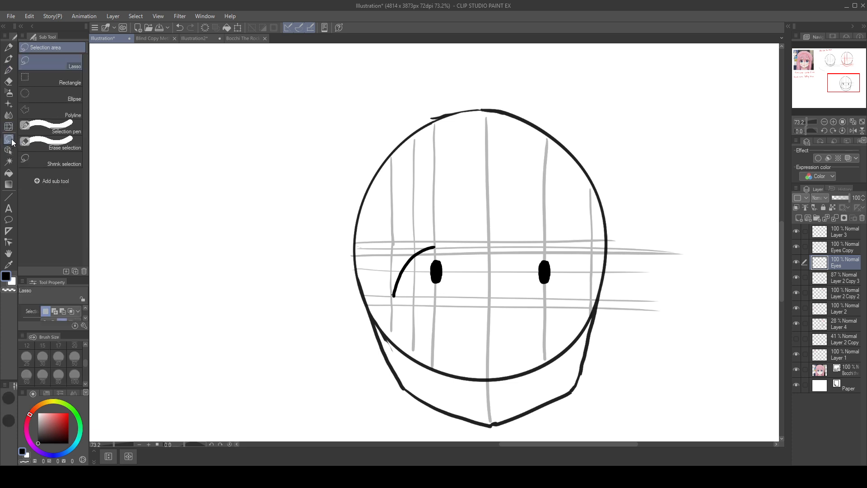
{"action": "mouse_move", "coordinate": [437, 230]}
{"action": "left_mouse_down"}
{"action": "mouse_move", "coordinate": [381, 294]}
{"action": "mouse_move", "coordinate": [441, 229]}
{"action": "mouse_move", "coordinate": [183, 70]}
{"action": "left_mouse_up"}
{"action": "mouse_move", "coordinate": [378, 137]}
{"action": "left_mouse_down"}
{"action": "mouse_move", "coordinate": [639, 335]}
{"action": "mouse_move", "coordinate": [687, 355]}
{"action": "left_mouse_up"}
{"action": "left_click_drag", "start_coordinate": [513, 296], "coordinate": [236, 123], "text": "ctrl"}
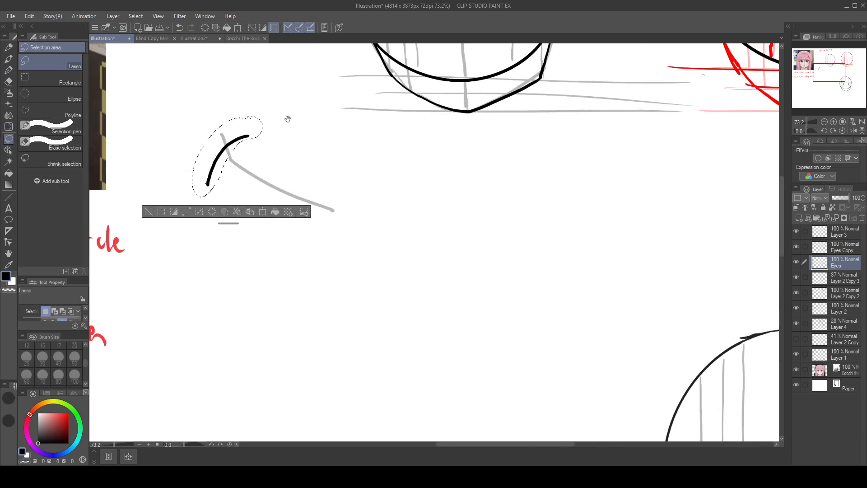
{"action": "left_click_drag", "start_coordinate": [289, 118], "coordinate": [548, 261]}
{"action": "left_click_drag", "start_coordinate": [484, 267], "coordinate": [180, 139], "text": "ctrl"}
{"action": "mouse_move", "coordinate": [229, 149]}
{"action": "left_mouse_down"}
{"action": "mouse_move", "coordinate": [411, 228]}
{"action": "mouse_move", "coordinate": [288, 177]}
{"action": "left_mouse_up"}
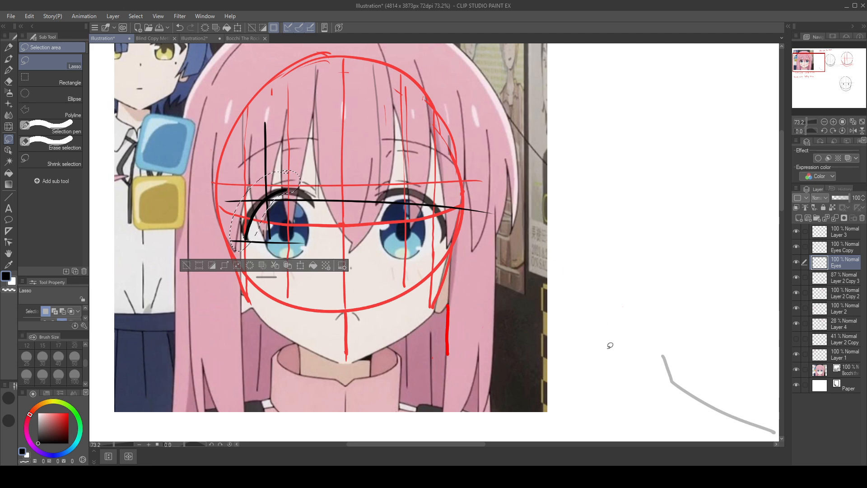
Step: Undo the lash curve's placement on the reference, its selection, and the curve itself
{"action": "left_click_drag", "start_coordinate": [611, 346], "coordinate": [294, 137]}
{"action": "mouse_move", "coordinate": [667, 273]}
{"action": "left_mouse_down"}
{"action": "mouse_move", "coordinate": [366, 164]}
{"action": "mouse_move", "coordinate": [268, 46]}
{"action": "left_mouse_up"}
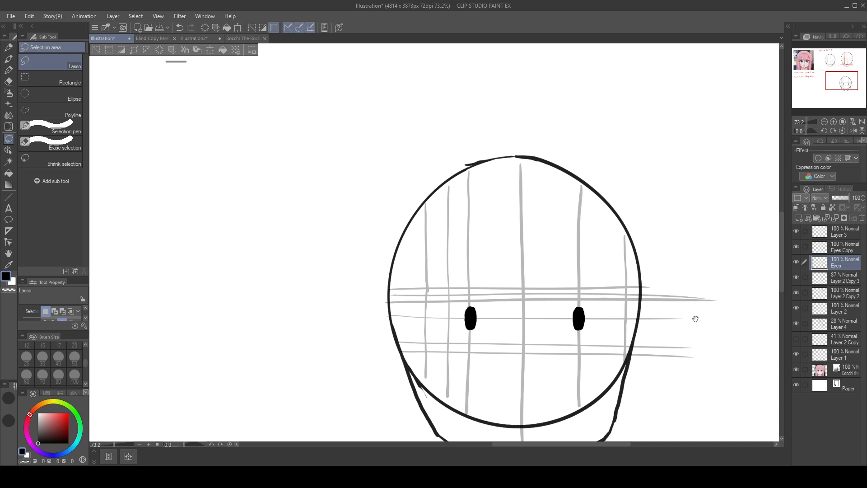
{"action": "key", "text": "ctrl+z"}
{"action": "key", "text": "ctrl+z"}
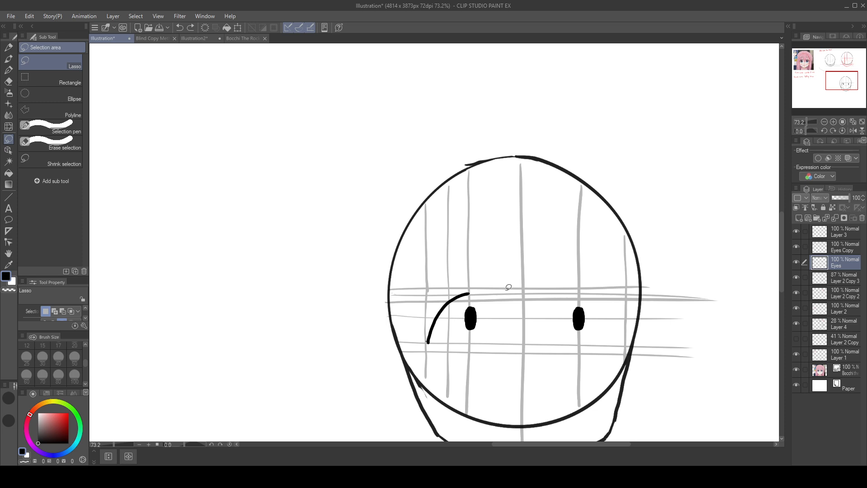
{"action": "key", "text": "ctrl+z"}
Step: Redraw the left upper lash with the O-Pen from the outer vertical guide up to the left pupil's guide, replacing a trial stroke
{"action": "left_click", "coordinate": [9, 69]}
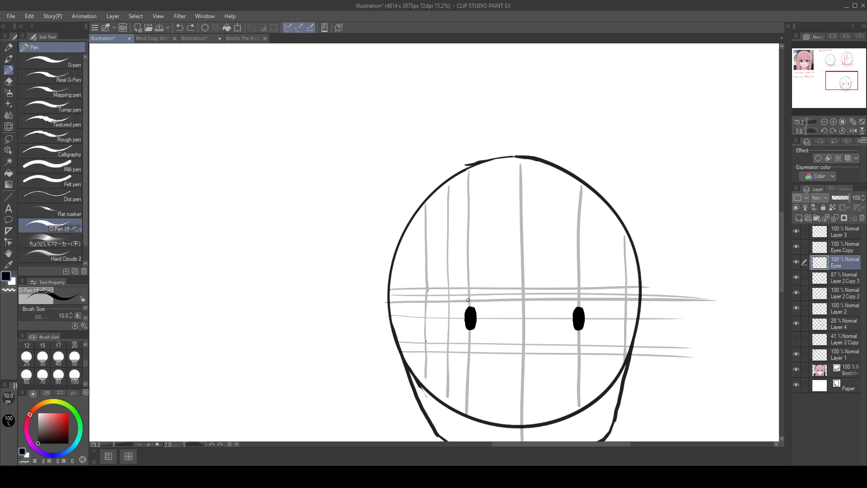
{"action": "left_click_drag", "start_coordinate": [430, 337], "coordinate": [465, 298]}
{"action": "key", "text": "ctrl+z"}
{"action": "mouse_move", "coordinate": [424, 340]}
{"action": "left_mouse_down"}
{"action": "mouse_move", "coordinate": [453, 300]}
{"action": "mouse_move", "coordinate": [468, 299]}
{"action": "left_mouse_up"}
Step: Lasso the redrawn lash curve and align it with the reference's left upper lash, toggling its placement to compare
{"action": "key", "text": "m"}
{"action": "mouse_move", "coordinate": [459, 285]}
{"action": "left_mouse_down"}
{"action": "mouse_move", "coordinate": [419, 333]}
{"action": "mouse_move", "coordinate": [474, 298]}
{"action": "mouse_move", "coordinate": [147, 145]}
{"action": "mouse_move", "coordinate": [474, 306]}
{"action": "mouse_move", "coordinate": [179, 154]}
{"action": "left_mouse_up"}
{"action": "left_click_drag", "start_coordinate": [178, 154], "coordinate": [472, 339]}
{"action": "mouse_move", "coordinate": [488, 331]}
{"action": "left_mouse_down"}
{"action": "mouse_move", "coordinate": [164, 146]}
{"action": "mouse_move", "coordinate": [202, 140]}
{"action": "left_mouse_up"}
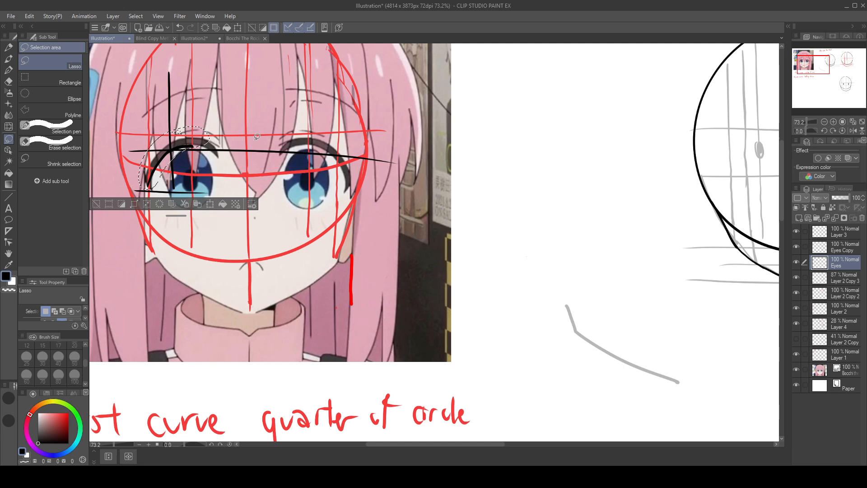
{"action": "key", "text": "ctrl+z"}
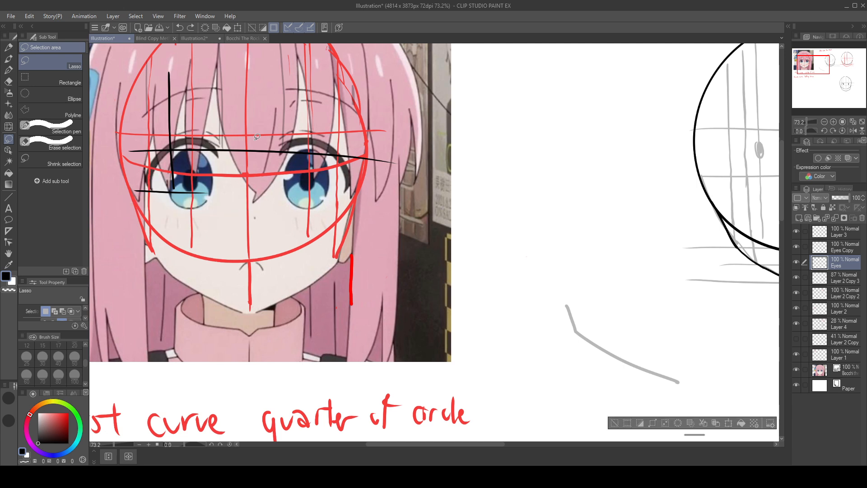
{"action": "key", "text": "ctrl+y"}
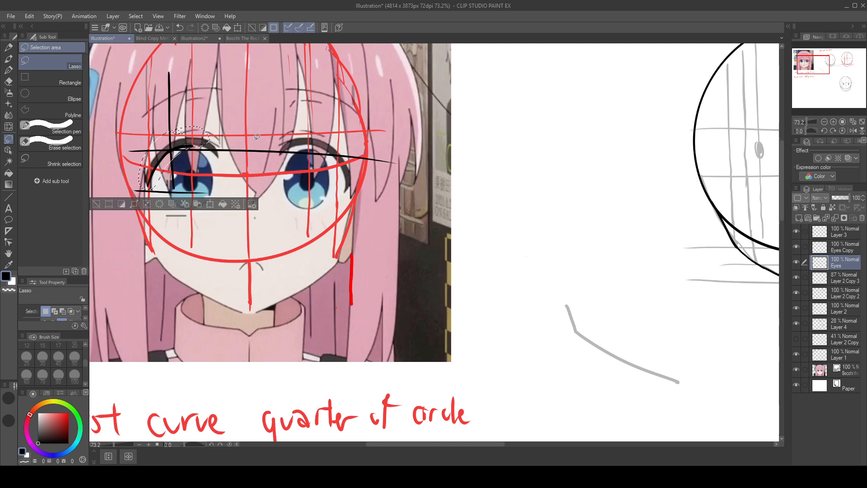
{"action": "left_click_drag", "start_coordinate": [194, 139], "coordinate": [193, 138]}
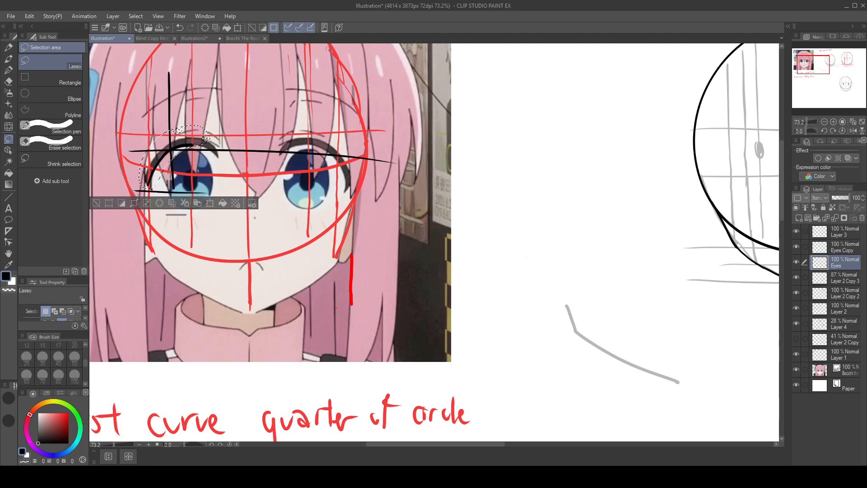
Step: Undo the redrawn lash's placement and nudge on the reference
{"action": "left_click_drag", "start_coordinate": [588, 273], "coordinate": [340, 78]}
{"action": "left_click_drag", "start_coordinate": [718, 319], "coordinate": [554, 158]}
{"action": "left_click_drag", "start_coordinate": [674, 225], "coordinate": [577, 190]}
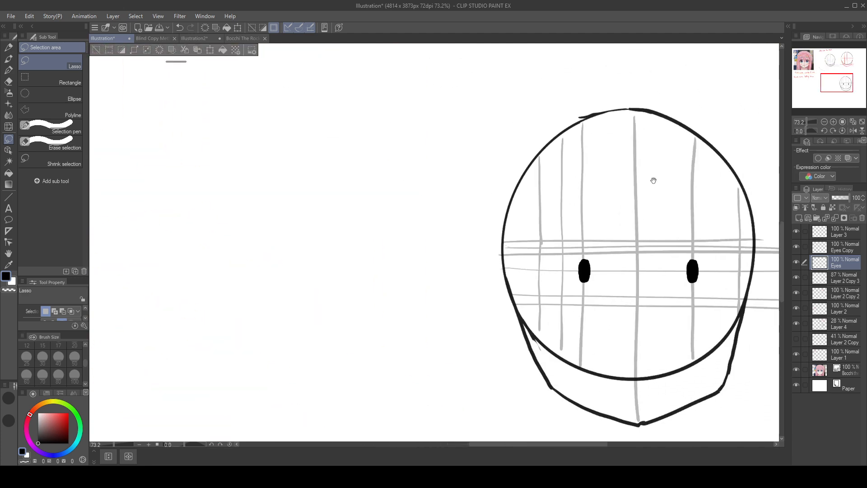
{"action": "key", "text": "ctrl+z"}
{"action": "key", "text": "ctrl+z"}
Step: Examine the reference's left upper lash against the curve on the enlarged head, and deselect the curve
{"action": "left_click_drag", "start_coordinate": [632, 165], "coordinate": [696, 248]}
{"action": "left_click_drag", "start_coordinate": [388, 221], "coordinate": [665, 365]}
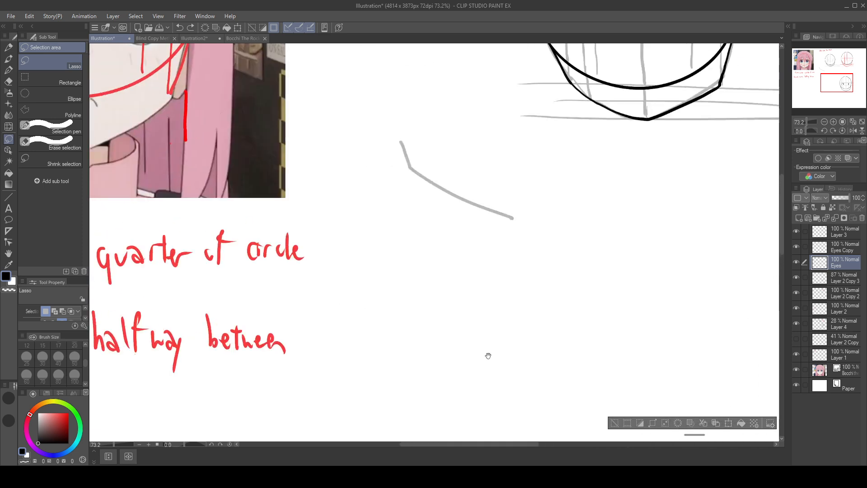
{"action": "left_click_drag", "start_coordinate": [367, 273], "coordinate": [574, 430]}
{"action": "left_click_drag", "start_coordinate": [327, 143], "coordinate": [355, 232]}
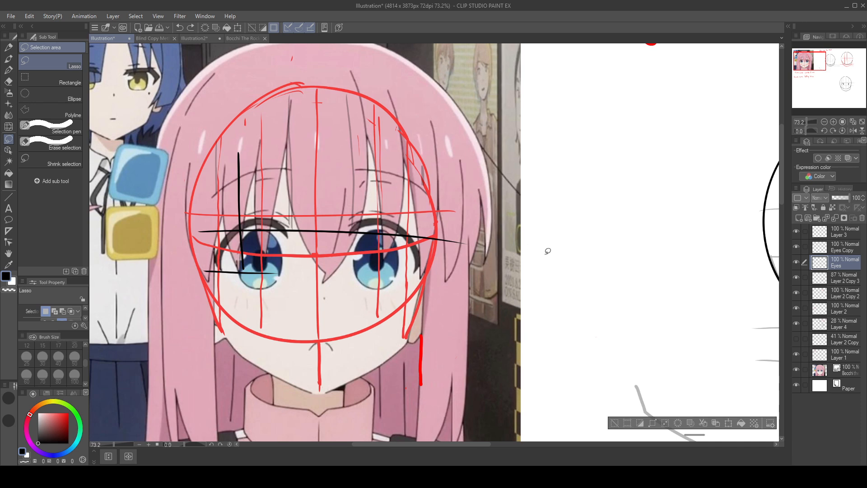
{"action": "left_click_drag", "start_coordinate": [571, 342], "coordinate": [169, 178]}
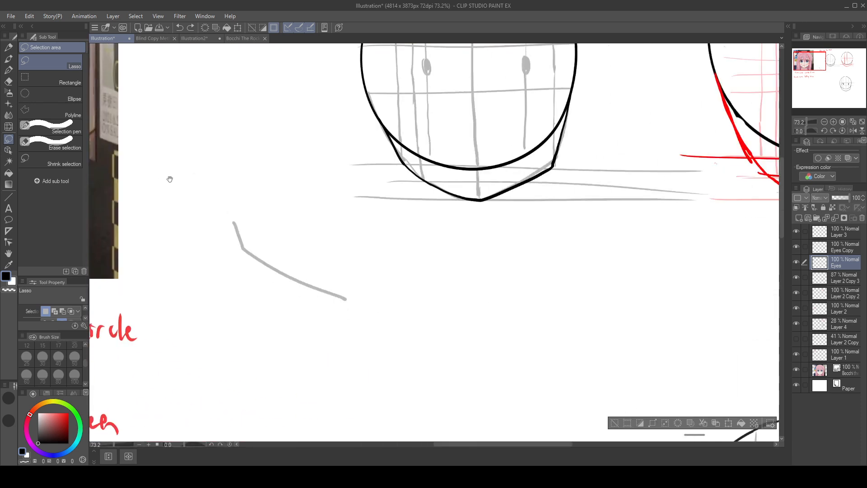
{"action": "left_click_drag", "start_coordinate": [538, 265], "coordinate": [181, 143]}
{"action": "mouse_move", "coordinate": [684, 298]}
{"action": "left_mouse_down"}
{"action": "mouse_move", "coordinate": [623, 133]}
{"action": "mouse_move", "coordinate": [647, 119]}
{"action": "left_mouse_up"}
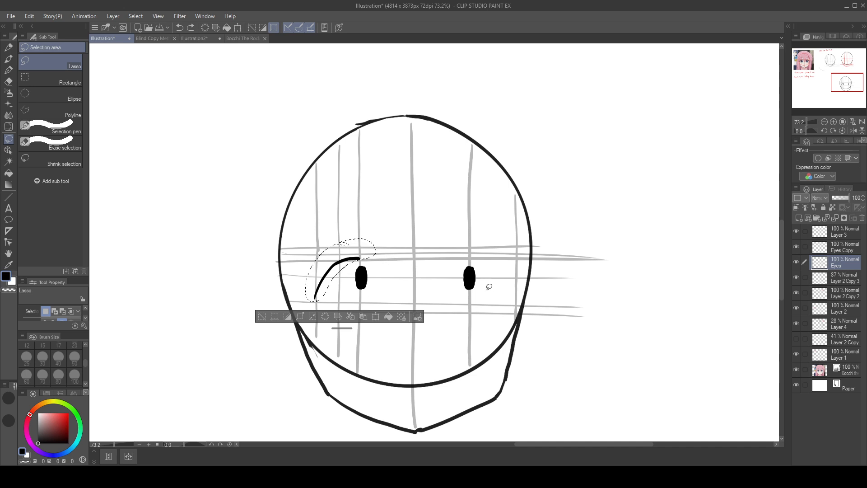
{"action": "left_click", "coordinate": [262, 316]}
Step: Draw a faint vertical guide on Layer 4 between the left pupil's guide and the face's centre line
{"action": "left_click", "coordinate": [8, 70]}
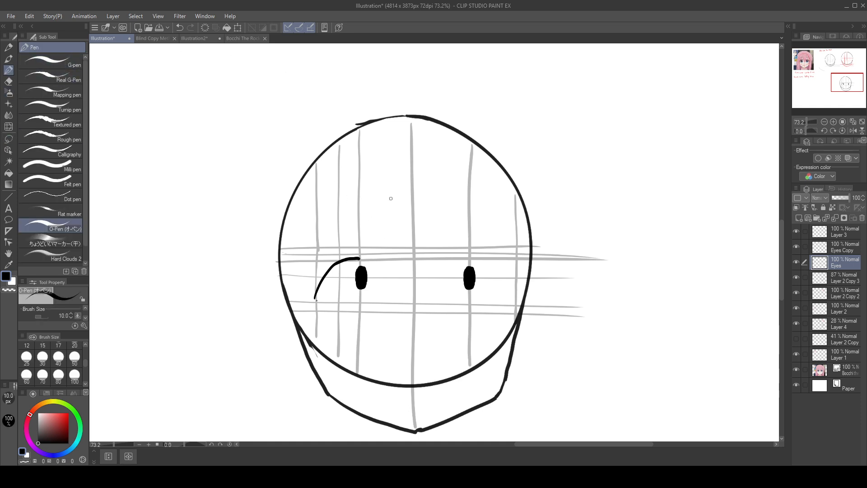
{"action": "left_click", "coordinate": [841, 321]}
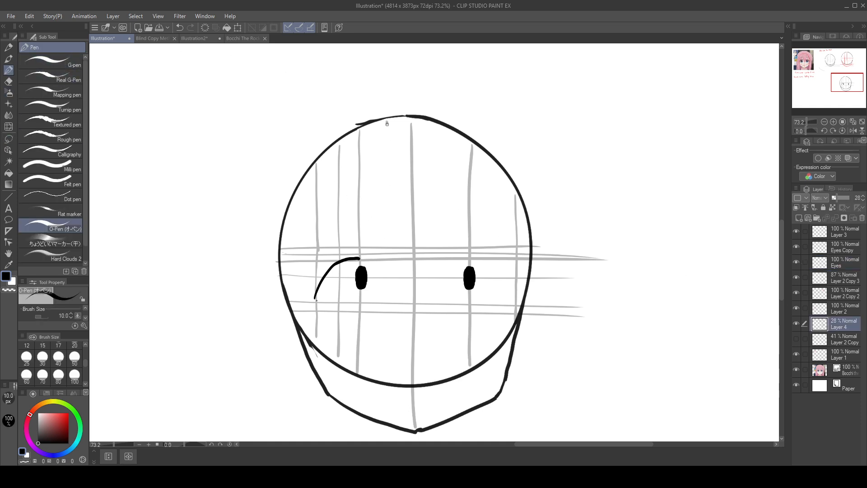
{"action": "left_click_drag", "start_coordinate": [387, 123], "coordinate": [387, 312]}
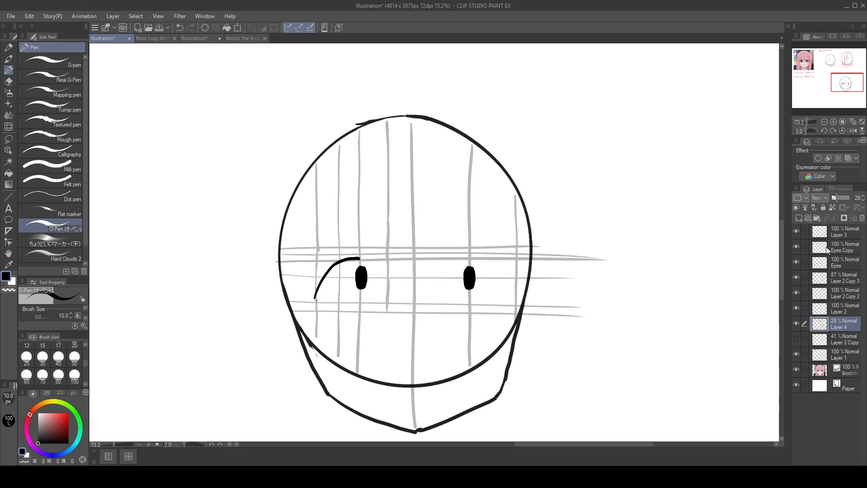
Step: Extend the left lash on the Eyes layer past the pupil to the new inner vertical guide, undoing trial strokes
{"action": "left_click", "coordinate": [846, 262]}
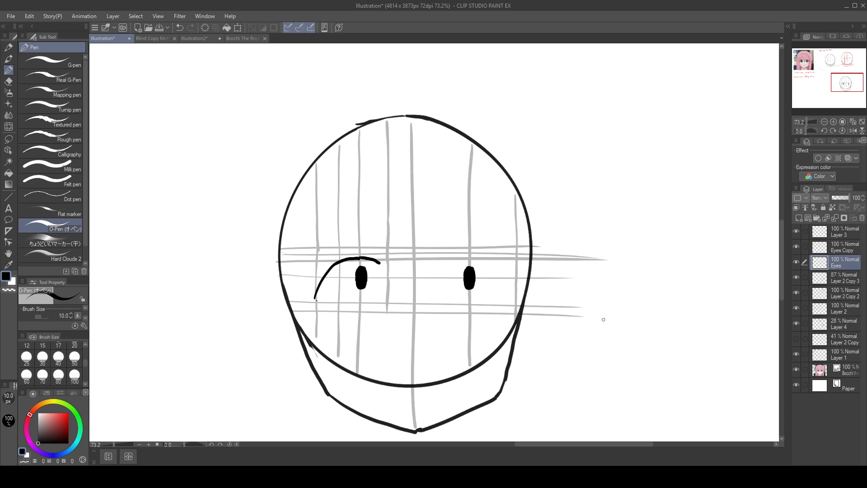
{"action": "left_click_drag", "start_coordinate": [600, 310], "coordinate": [641, 321]}
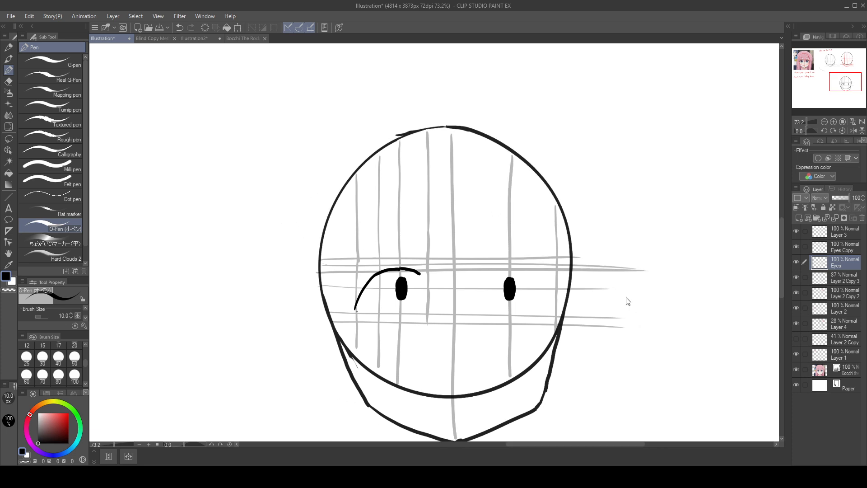
{"action": "key", "text": "ctrl+z"}
{"action": "left_click_drag", "start_coordinate": [415, 270], "coordinate": [423, 275]}
{"action": "key", "text": "ctrl+z"}
{"action": "key", "text": "ctrl+z"}
Step: Lasso the whole extended left lash and move it onto the reference face
{"action": "key", "text": "m"}
{"action": "mouse_move", "coordinate": [376, 249]}
{"action": "left_mouse_down"}
{"action": "mouse_move", "coordinate": [338, 296]}
{"action": "mouse_move", "coordinate": [379, 293]}
{"action": "left_mouse_up"}
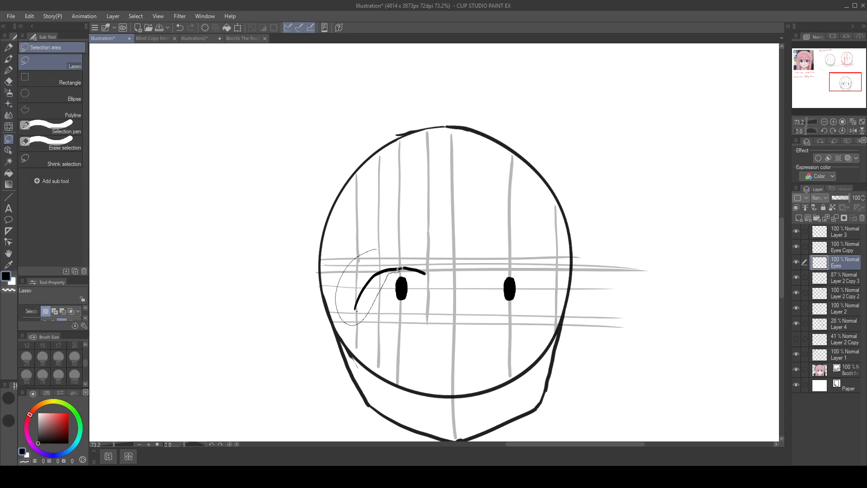
{"action": "mouse_move", "coordinate": [435, 272]}
{"action": "left_mouse_down"}
{"action": "mouse_move", "coordinate": [384, 247]}
{"action": "mouse_move", "coordinate": [215, 97]}
{"action": "mouse_move", "coordinate": [190, 89]}
{"action": "left_mouse_up"}
{"action": "mouse_move", "coordinate": [190, 89]}
{"action": "left_mouse_down"}
{"action": "mouse_move", "coordinate": [519, 279]}
{"action": "mouse_move", "coordinate": [456, 237]}
{"action": "mouse_move", "coordinate": [221, 120]}
{"action": "left_mouse_up"}
{"action": "mouse_move", "coordinate": [406, 160]}
{"action": "left_mouse_down"}
{"action": "mouse_move", "coordinate": [601, 299]}
{"action": "mouse_move", "coordinate": [679, 371]}
{"action": "left_mouse_up"}
{"action": "left_click_drag", "start_coordinate": [508, 345], "coordinate": [154, 167]}
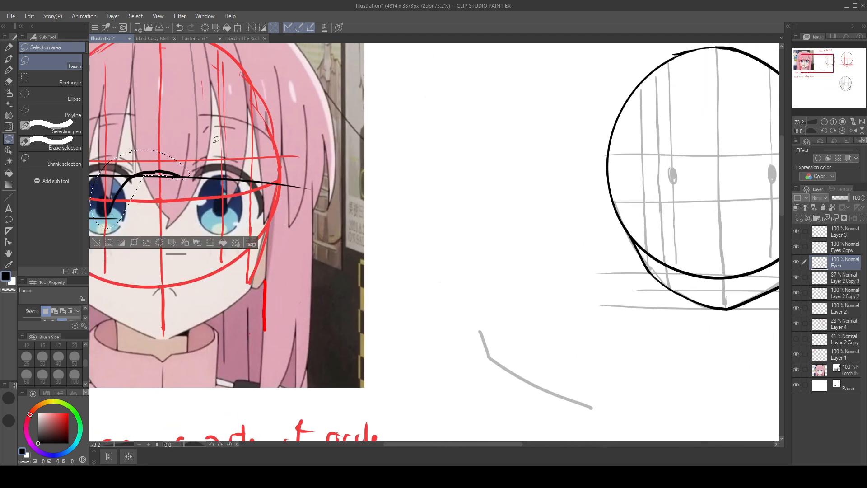
Step: Reposition the lassoed lash until it lies over the reference's left upper lash, undoing misplaced moves
{"action": "left_click_drag", "start_coordinate": [232, 141], "coordinate": [411, 189]}
{"action": "key", "text": "ctrl+z"}
{"action": "left_click_drag", "start_coordinate": [153, 168], "coordinate": [140, 163]}
{"action": "left_click_drag", "start_coordinate": [257, 140], "coordinate": [440, 185]}
{"action": "key", "text": "ctrl+z"}
{"action": "mouse_move", "coordinate": [199, 182]}
{"action": "left_mouse_down"}
{"action": "mouse_move", "coordinate": [455, 217]}
{"action": "mouse_move", "coordinate": [419, 220]}
{"action": "left_mouse_up"}
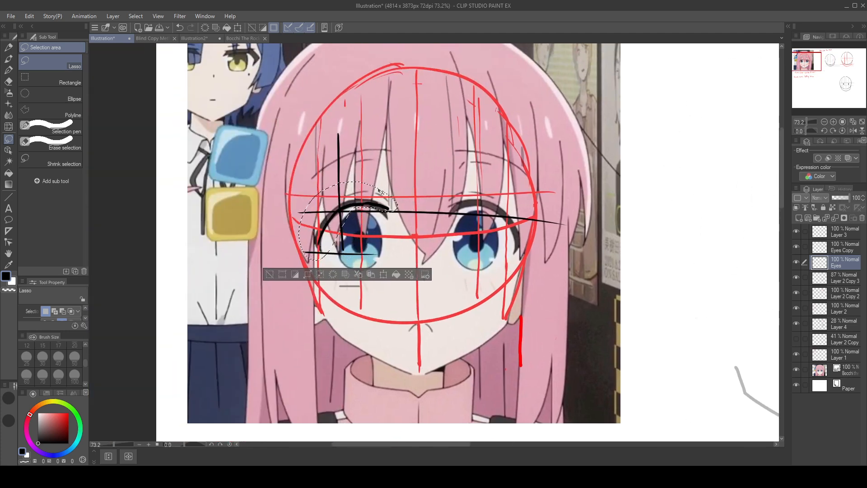
{"action": "left_click_drag", "start_coordinate": [378, 190], "coordinate": [380, 191]}
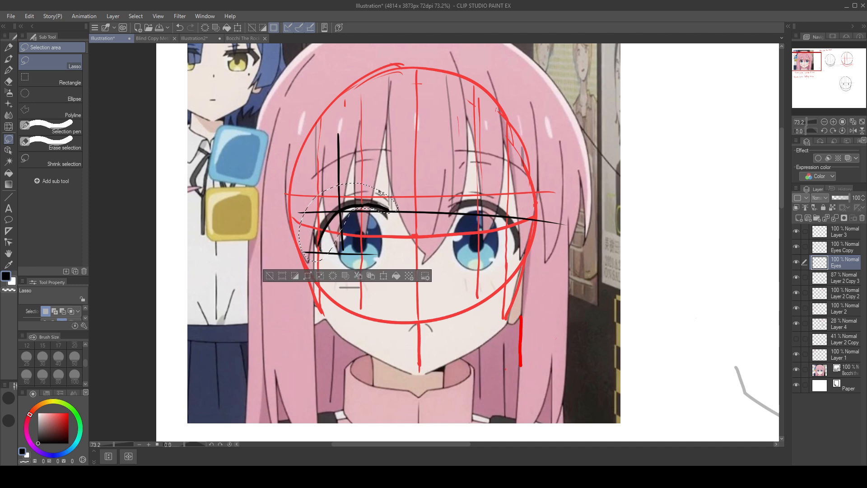
Step: Undo the extended lash's placement on the reference and check the lash on the enlarged head
{"action": "key", "text": "ctrl+z"}
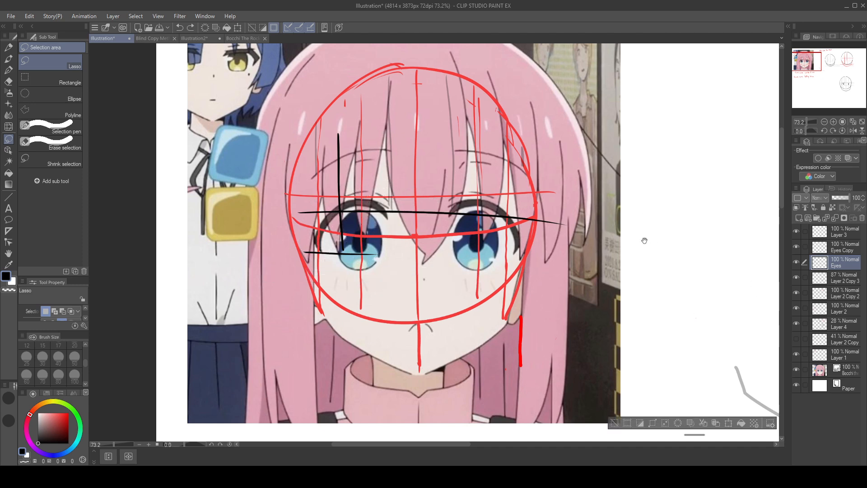
{"action": "left_click_drag", "start_coordinate": [645, 241], "coordinate": [355, 93]}
{"action": "left_click_drag", "start_coordinate": [685, 267], "coordinate": [340, 176]}
{"action": "left_click_drag", "start_coordinate": [647, 273], "coordinate": [583, 124]}
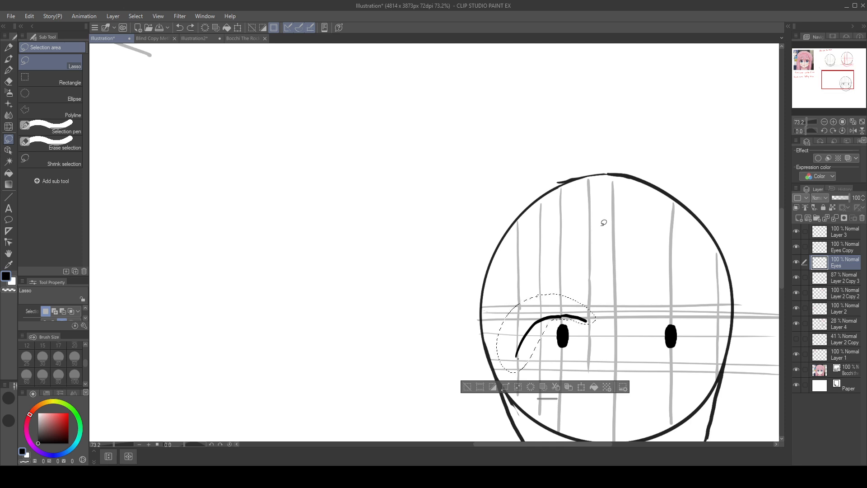
Step: Place the extended lash over the reference's left eye again for another comparison
{"action": "key", "text": "ctrl+z"}
{"action": "left_click_drag", "start_coordinate": [340, 310], "coordinate": [621, 444]}
{"action": "left_click_drag", "start_coordinate": [381, 261], "coordinate": [587, 440]}
{"action": "left_click_drag", "start_coordinate": [462, 288], "coordinate": [582, 376]}
{"action": "left_click_drag", "start_coordinate": [358, 222], "coordinate": [322, 225]}
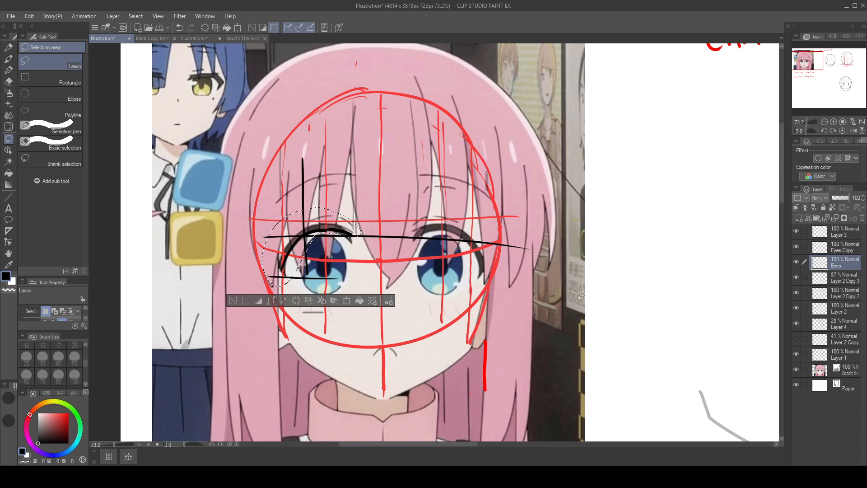
Step: Undo the repeated lash placement, then restore the extended lash and its lasso selection on the enlarged head
{"action": "key", "text": "ctrl+z"}
{"action": "key", "text": "ctrl+z"}
{"action": "key", "text": "ctrl+z"}
{"action": "left_click_drag", "start_coordinate": [670, 289], "coordinate": [286, 128]}
{"action": "left_click_drag", "start_coordinate": [681, 329], "coordinate": [677, 209]}
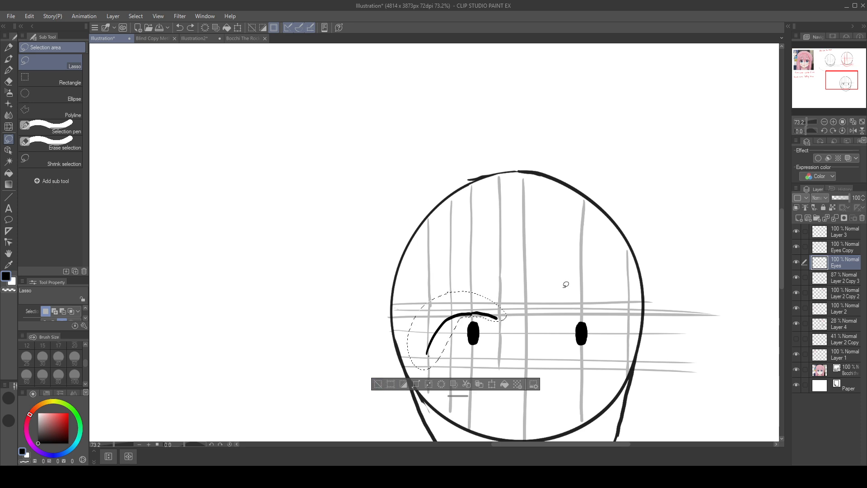
{"action": "key", "text": "ctrl+x"}
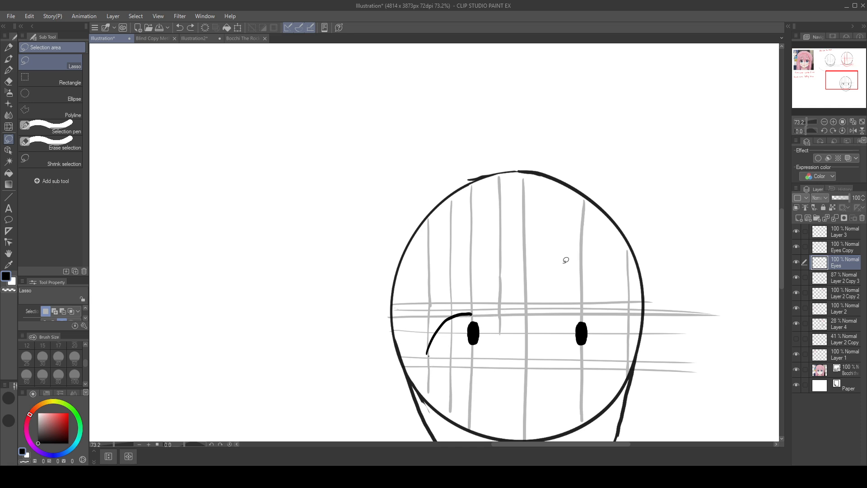
{"action": "key", "text": "ctrl+shift+d"}
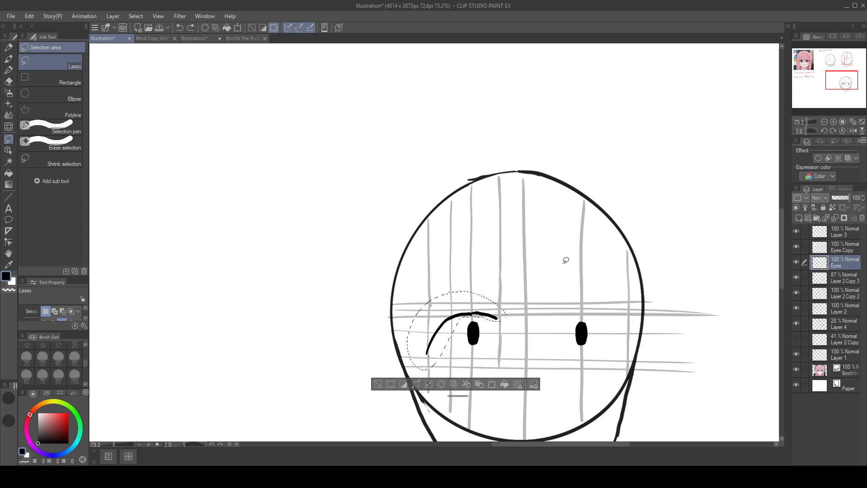
Step: Copy the selected lash to a new layer and place the copy over the reference's left eye
{"action": "left_click", "coordinate": [479, 384]}
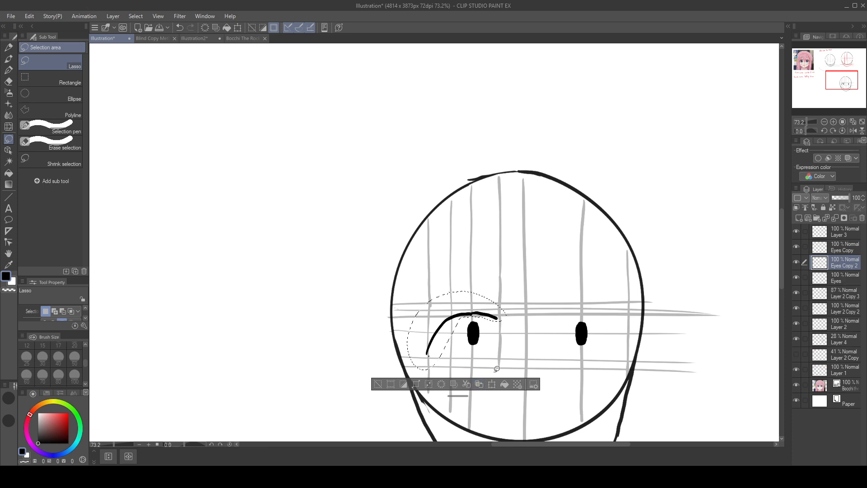
{"action": "left_click_drag", "start_coordinate": [452, 305], "coordinate": [163, 151]}
{"action": "left_click_drag", "start_coordinate": [376, 142], "coordinate": [707, 307]}
{"action": "left_click_drag", "start_coordinate": [466, 300], "coordinate": [211, 144]}
{"action": "mouse_move", "coordinate": [344, 141]}
{"action": "left_mouse_down"}
{"action": "mouse_move", "coordinate": [512, 223]}
{"action": "mouse_move", "coordinate": [647, 268]}
{"action": "left_mouse_up"}
{"action": "mouse_move", "coordinate": [542, 286]}
{"action": "left_mouse_down"}
{"action": "mouse_move", "coordinate": [177, 87]}
{"action": "mouse_move", "coordinate": [184, 94]}
{"action": "left_mouse_up"}
{"action": "left_click_drag", "start_coordinate": [348, 89], "coordinate": [513, 221]}
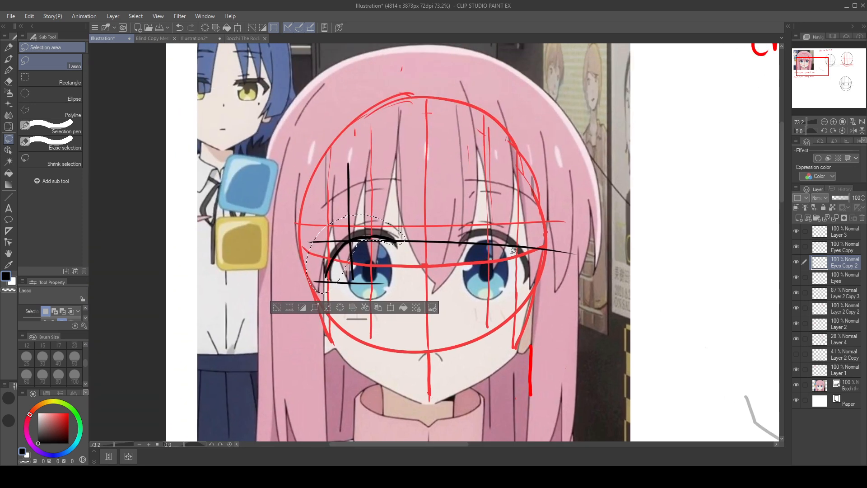
Step: Hide Layer 1, align the copied lash closely with the reference's left upper lash, and deselect it
{"action": "left_click", "coordinate": [796, 370]}
{"action": "left_click_drag", "start_coordinate": [552, 306], "coordinate": [633, 339]}
{"action": "left_click_drag", "start_coordinate": [486, 249], "coordinate": [342, 195]}
{"action": "left_click_drag", "start_coordinate": [341, 195], "coordinate": [553, 256]}
{"action": "left_click_drag", "start_coordinate": [398, 186], "coordinate": [410, 182]}
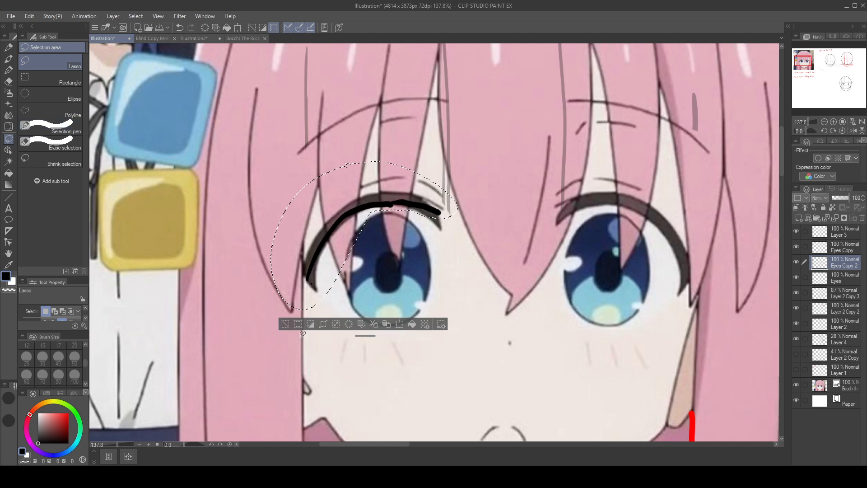
{"action": "left_click", "coordinate": [285, 324]}
Step: Erase the copied lash's lower outer end and trace the reference lash's outer and inner ends in red with the O-Pen
{"action": "left_click_drag", "start_coordinate": [303, 265], "coordinate": [312, 295]}
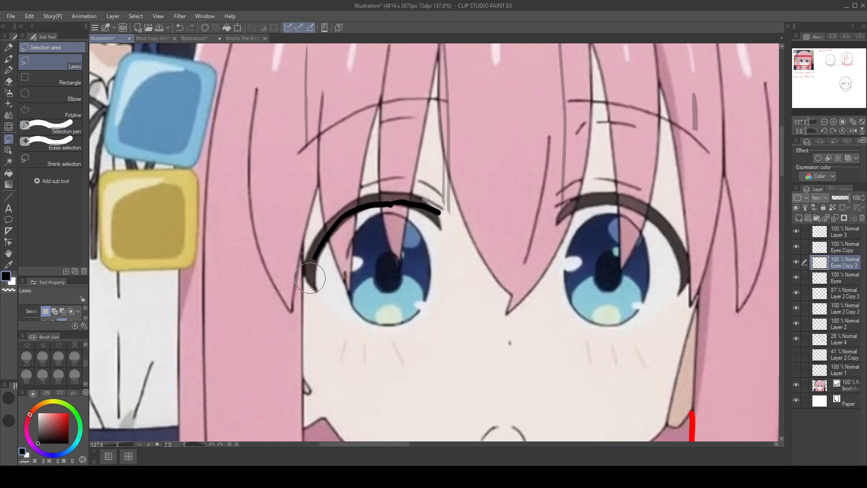
{"action": "key", "text": "p"}
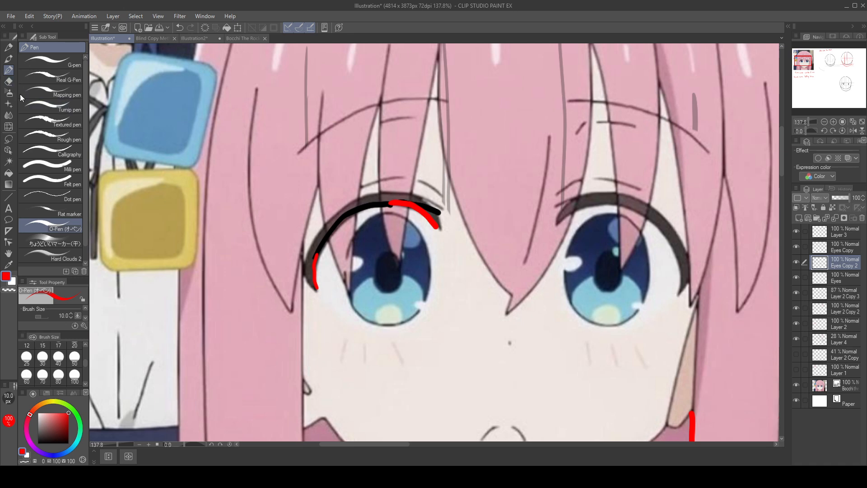
Step: Lasso the red-corrected lash over the reference's left eye and carry it off the reference into the blank canvas area
{"action": "left_click", "coordinate": [9, 139]}
{"action": "mouse_move", "coordinate": [452, 189]}
{"action": "left_mouse_down"}
{"action": "mouse_move", "coordinate": [462, 247]}
{"action": "mouse_move", "coordinate": [471, 230]}
{"action": "left_mouse_up"}
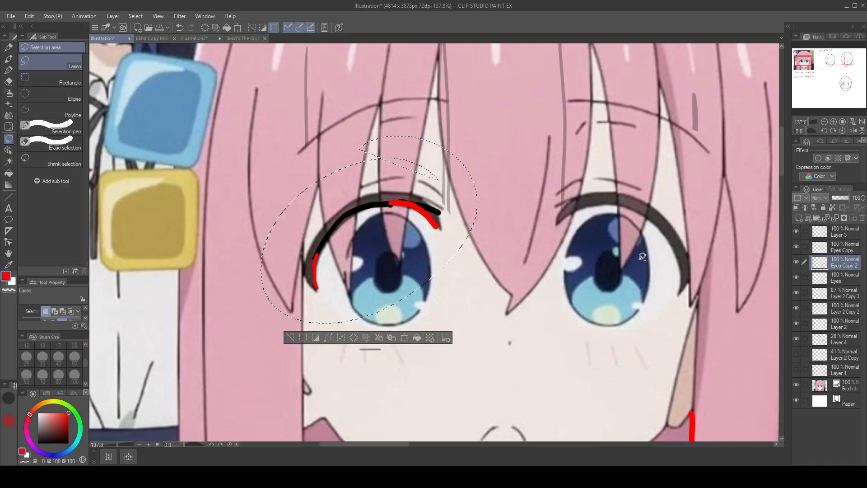
{"action": "left_click_drag", "start_coordinate": [636, 258], "coordinate": [344, 166]}
{"action": "mouse_move", "coordinate": [400, 160]}
{"action": "left_mouse_down"}
{"action": "mouse_move", "coordinate": [460, 280]}
{"action": "mouse_move", "coordinate": [374, 150]}
{"action": "left_mouse_up"}
{"action": "left_click_drag", "start_coordinate": [463, 241], "coordinate": [700, 382], "text": "ctrl"}
{"action": "mouse_move", "coordinate": [699, 382]}
{"action": "left_mouse_down"}
{"action": "mouse_move", "coordinate": [401, 257]}
{"action": "mouse_move", "coordinate": [350, 258]}
{"action": "left_mouse_up"}
{"action": "left_click_drag", "start_coordinate": [350, 257], "coordinate": [697, 382], "text": "ctrl"}
{"action": "mouse_move", "coordinate": [695, 368]}
{"action": "left_mouse_down"}
{"action": "mouse_move", "coordinate": [609, 204]}
{"action": "mouse_move", "coordinate": [273, 221]}
{"action": "mouse_move", "coordinate": [631, 327]}
{"action": "mouse_move", "coordinate": [273, 209]}
{"action": "left_mouse_up"}
{"action": "scroll", "coordinate": [624, 248], "scroll_direction": "down", "scroll_amount": 5}
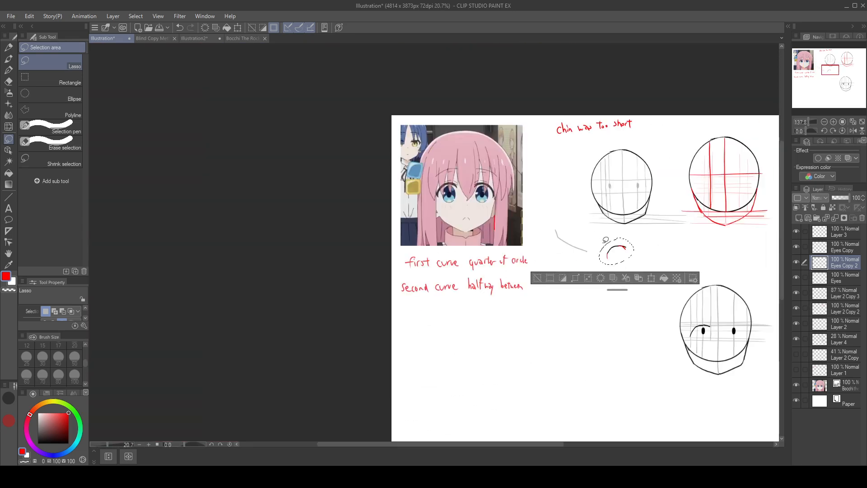
Step: Place the corrected lash around the enlarged head's left pupil, aligned with the eye guides
{"action": "scroll", "coordinate": [720, 250], "scroll_direction": "up", "scroll_amount": 2}
{"action": "left_click_drag", "start_coordinate": [719, 250], "coordinate": [505, 212]}
{"action": "mouse_move", "coordinate": [393, 195]}
{"action": "left_mouse_down", "text": "ctrl"}
{"action": "mouse_move", "coordinate": [508, 258]}
{"action": "mouse_move", "coordinate": [542, 295]}
{"action": "mouse_move", "coordinate": [414, 325]}
{"action": "mouse_move", "coordinate": [422, 334]}
{"action": "left_mouse_up", "text": "ctrl"}
{"action": "scroll", "coordinate": [545, 295], "scroll_direction": "up", "scroll_amount": 2}
{"action": "scroll", "coordinate": [545, 294], "scroll_direction": "up", "scroll_amount": 3}
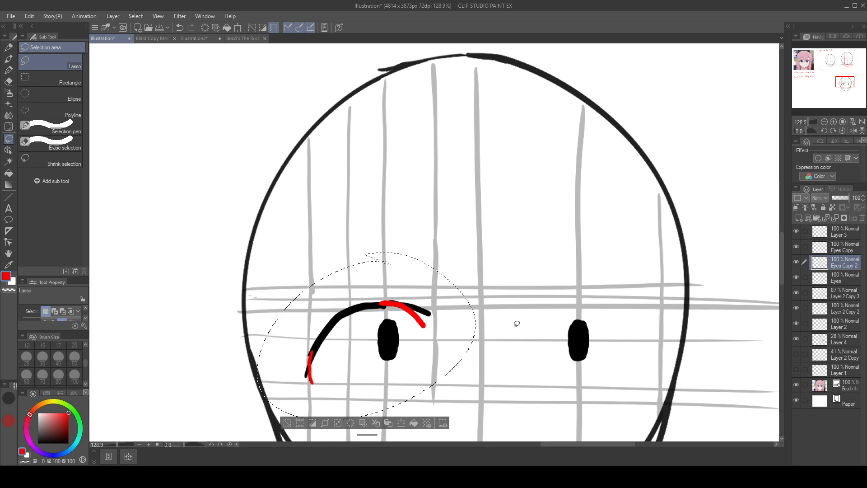
Step: Compare the corrected lash on the enlarged head with the eyes and face of the reference
{"action": "left_click_drag", "start_coordinate": [357, 237], "coordinate": [722, 405]}
{"action": "left_click_drag", "start_coordinate": [474, 316], "coordinate": [650, 352]}
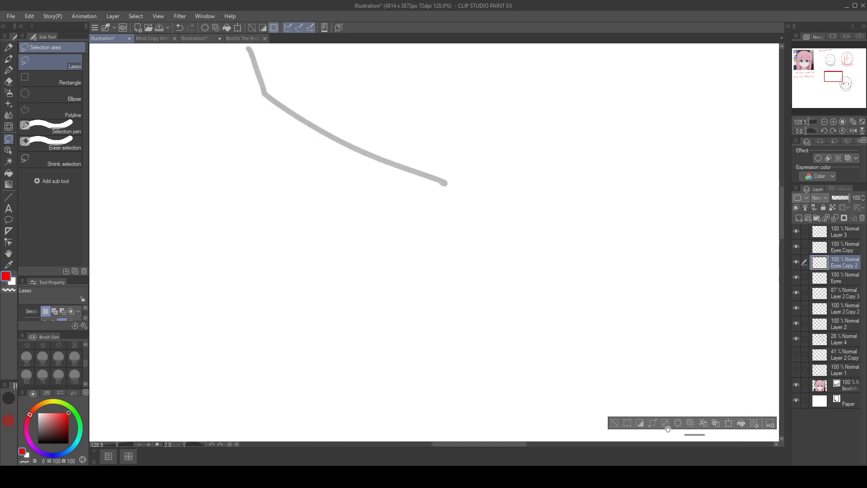
{"action": "left_click_drag", "start_coordinate": [361, 244], "coordinate": [731, 402]}
{"action": "left_click_drag", "start_coordinate": [457, 289], "coordinate": [728, 422]}
{"action": "left_click_drag", "start_coordinate": [543, 340], "coordinate": [557, 378]}
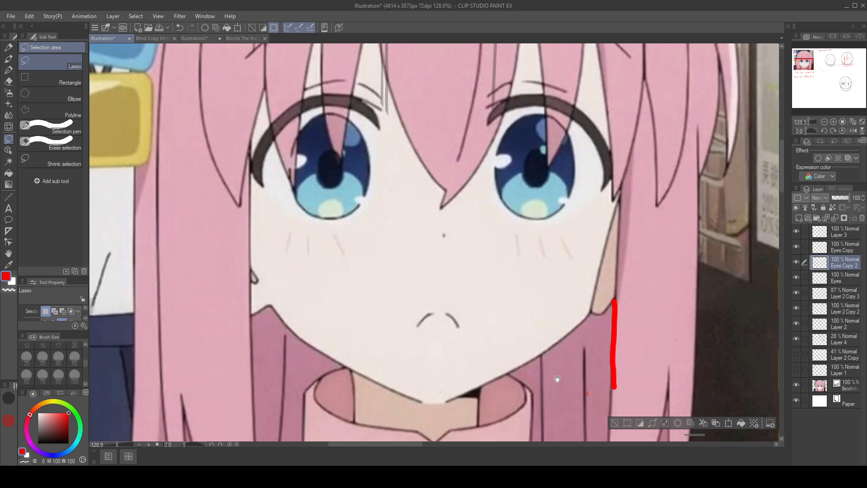
{"action": "left_click_drag", "start_coordinate": [585, 289], "coordinate": [243, 158]}
{"action": "left_click_drag", "start_coordinate": [636, 228], "coordinate": [454, 174]}
{"action": "left_click_drag", "start_coordinate": [690, 250], "coordinate": [697, 243]}
{"action": "left_click_drag", "start_coordinate": [718, 280], "coordinate": [742, 255]}
{"action": "left_click_drag", "start_coordinate": [725, 260], "coordinate": [554, 215]}
{"action": "left_click_drag", "start_coordinate": [649, 229], "coordinate": [666, 220]}
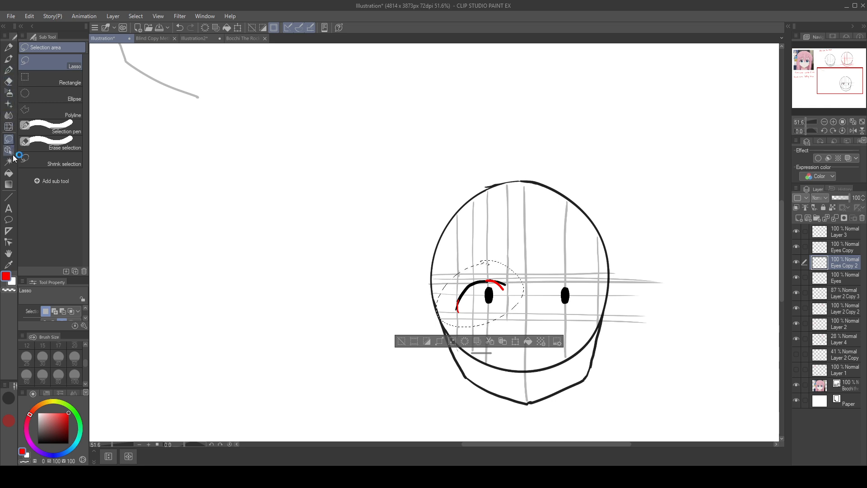
Step: Lasso the whole enlarged head and add Eyes Copy, Eyes, Layer 2 Copy 3, Layer 2 Copy 2, Layer 2 and Layer 4 to the layer selection
{"action": "mouse_move", "coordinate": [526, 114]}
{"action": "left_mouse_down"}
{"action": "mouse_move", "coordinate": [476, 394]}
{"action": "mouse_move", "coordinate": [589, 160]}
{"action": "mouse_move", "coordinate": [699, 296]}
{"action": "mouse_move", "coordinate": [532, 105]}
{"action": "mouse_move", "coordinate": [649, 413]}
{"action": "mouse_move", "coordinate": [562, 114]}
{"action": "left_mouse_up"}
{"action": "key", "text": "ctrl+z"}
{"action": "key", "text": "ctrl+z"}
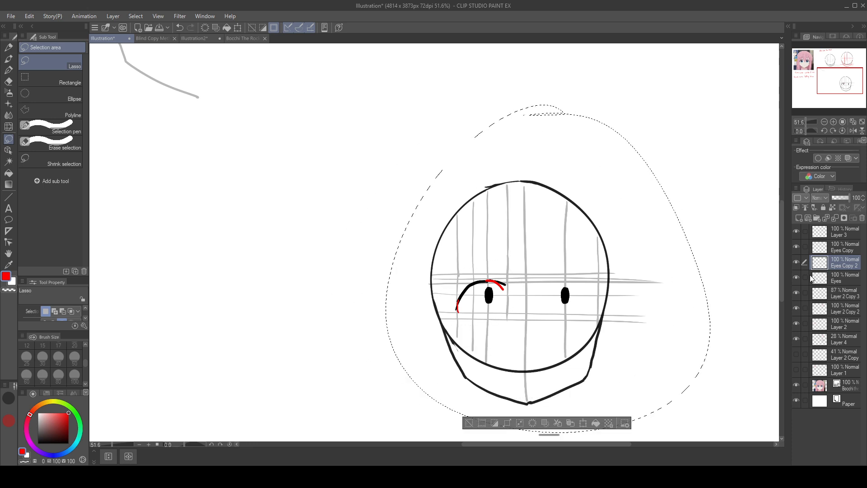
{"action": "left_click", "coordinate": [805, 277]}
{"action": "left_click", "coordinate": [806, 294]}
{"action": "left_click", "coordinate": [805, 308]}
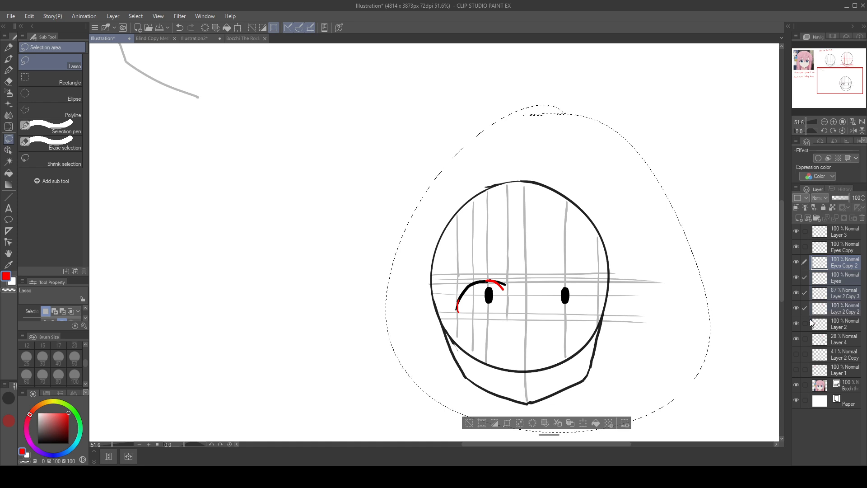
{"action": "left_click", "coordinate": [807, 324]}
{"action": "left_click", "coordinate": [806, 339]}
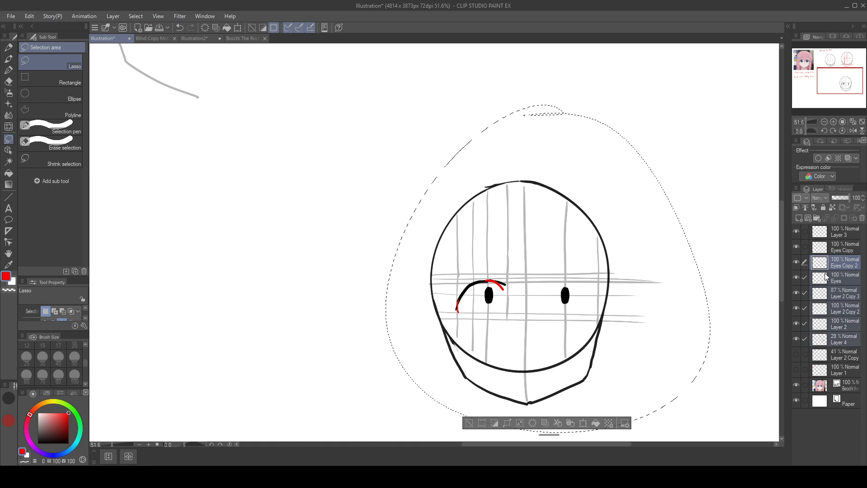
{"action": "left_click_drag", "start_coordinate": [584, 287], "coordinate": [491, 178]}
{"action": "key", "text": "ctrl+z"}
{"action": "left_click", "coordinate": [806, 246]}
Step: Move the selected head, with its guides, pupils and lash, over the reference character's face
{"action": "left_click_drag", "start_coordinate": [588, 273], "coordinate": [279, 164]}
{"action": "mouse_move", "coordinate": [406, 192]}
{"action": "left_mouse_down"}
{"action": "mouse_move", "coordinate": [484, 195]}
{"action": "mouse_move", "coordinate": [720, 343]}
{"action": "left_mouse_up"}
{"action": "mouse_move", "coordinate": [500, 275]}
{"action": "left_mouse_down"}
{"action": "mouse_move", "coordinate": [253, 164]}
{"action": "mouse_move", "coordinate": [212, 95]}
{"action": "left_mouse_up"}
{"action": "left_click_drag", "start_coordinate": [476, 152], "coordinate": [592, 306]}
{"action": "mouse_move", "coordinate": [411, 267]}
{"action": "left_mouse_down"}
{"action": "mouse_move", "coordinate": [397, 213]}
{"action": "mouse_move", "coordinate": [377, 202]}
{"action": "left_mouse_up"}
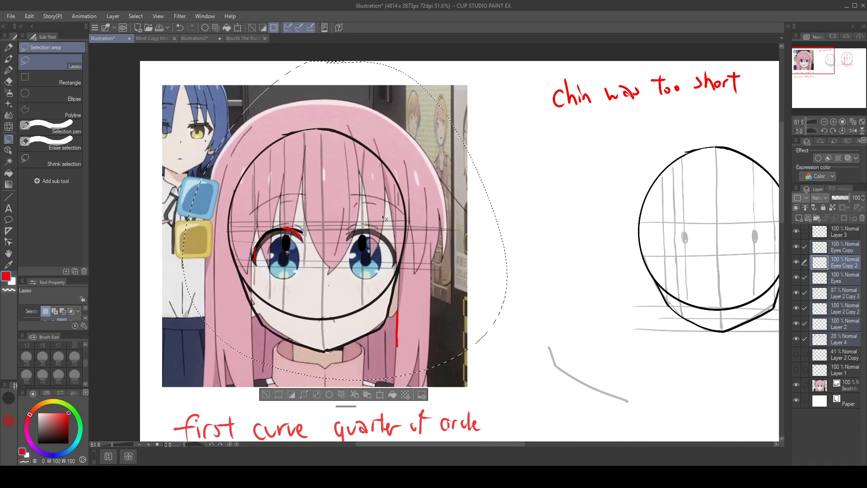
Step: Examine how the overlaid head's lash, pupils and guides line up with the reference's eyes, brows and jaw
{"action": "scroll", "coordinate": [480, 239], "scroll_direction": "up", "scroll_amount": 5}
{"action": "left_click_drag", "start_coordinate": [367, 268], "coordinate": [656, 288]}
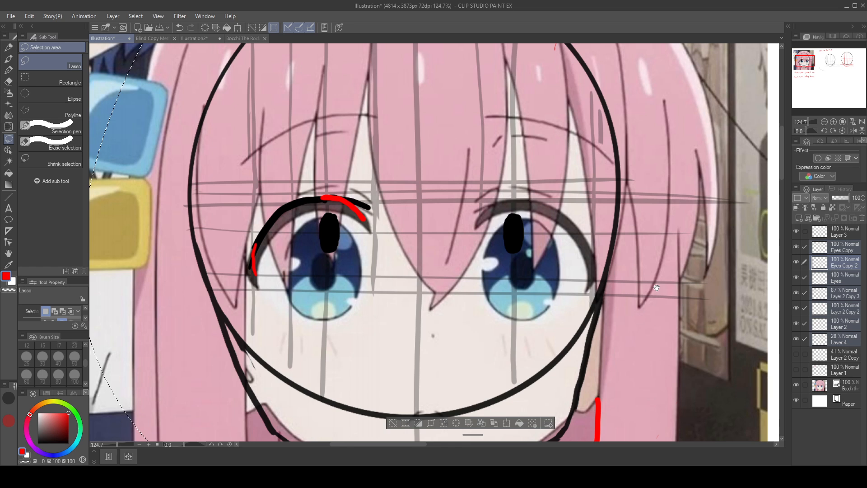
{"action": "left_click_drag", "start_coordinate": [550, 256], "coordinate": [550, 296]}
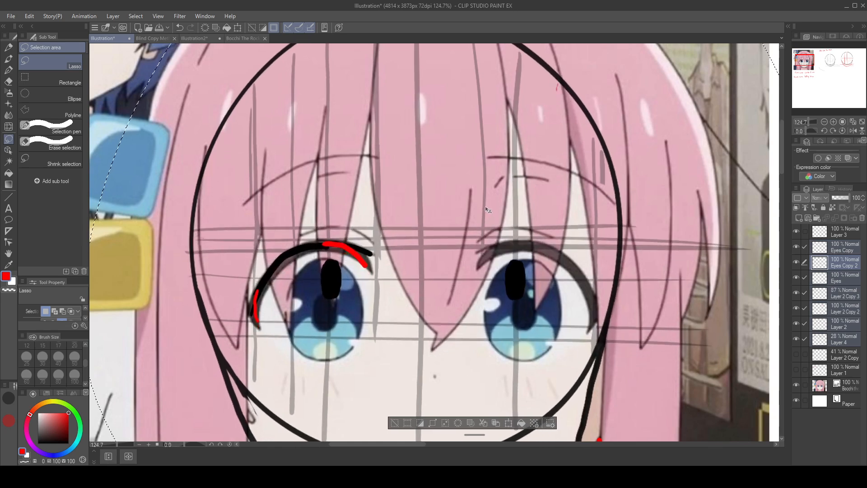
{"action": "left_click_drag", "start_coordinate": [497, 240], "coordinate": [485, 161]}
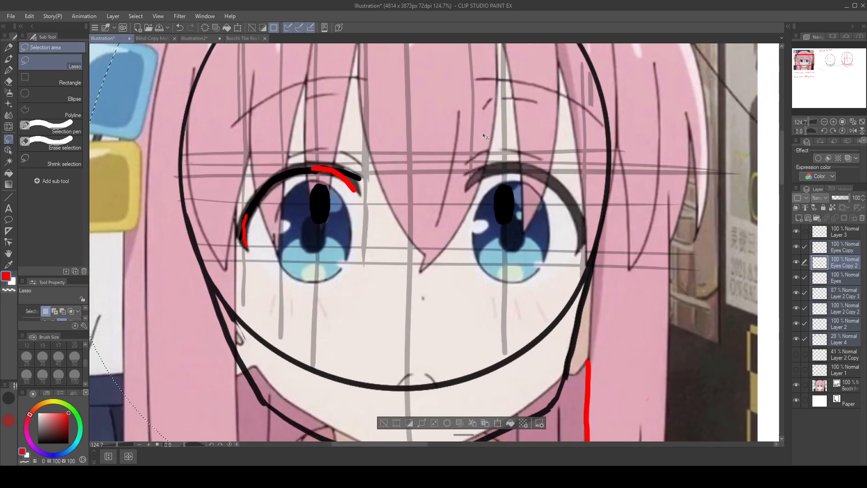
{"action": "left_click_drag", "start_coordinate": [486, 201], "coordinate": [490, 135]}
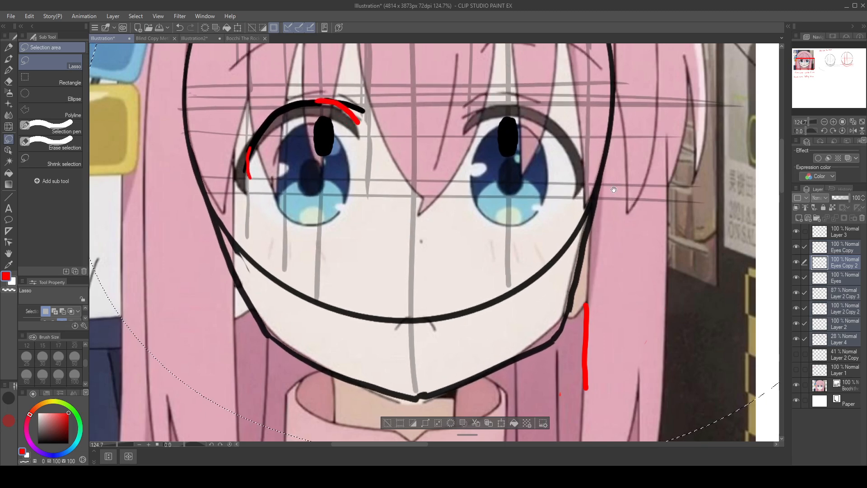
{"action": "mouse_move", "coordinate": [614, 189]}
{"action": "left_mouse_down"}
{"action": "mouse_move", "coordinate": [637, 219]}
{"action": "mouse_move", "coordinate": [645, 322]}
{"action": "left_mouse_up"}
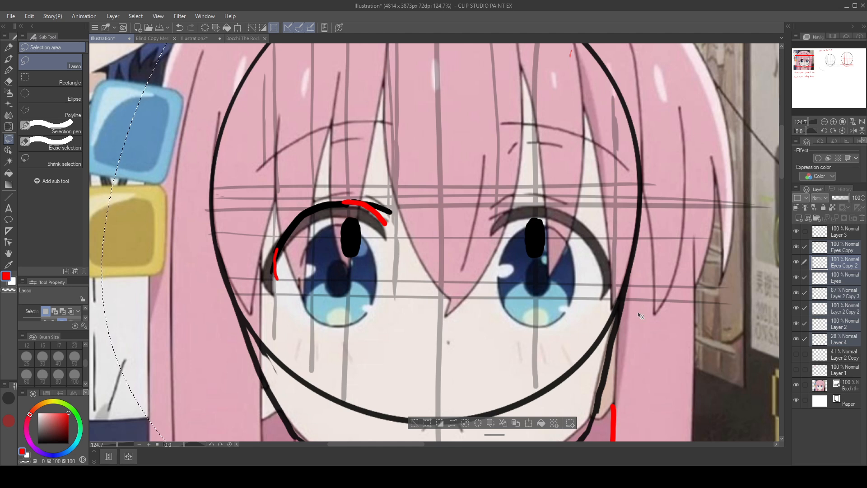
{"action": "left_click_drag", "start_coordinate": [566, 234], "coordinate": [549, 203]}
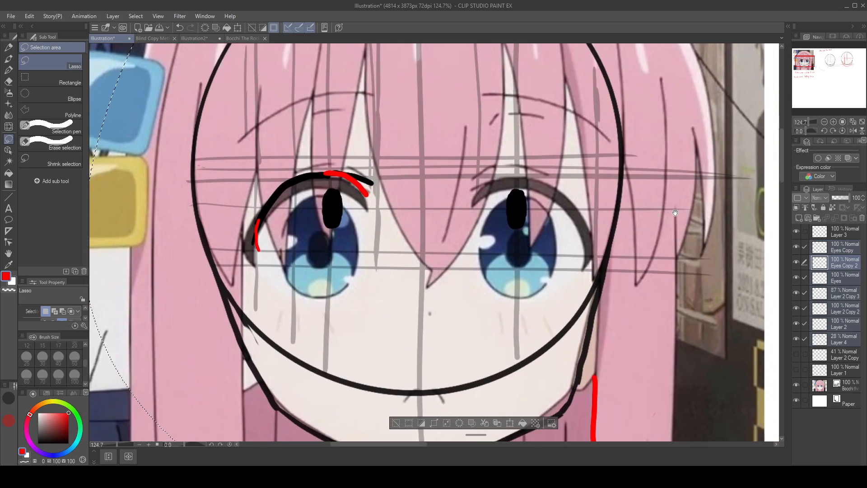
{"action": "scroll", "coordinate": [665, 226], "scroll_direction": "down", "scroll_amount": 1}
{"action": "mouse_move", "coordinate": [650, 234]}
{"action": "left_mouse_down"}
{"action": "mouse_move", "coordinate": [645, 182]}
{"action": "mouse_move", "coordinate": [645, 224]}
{"action": "left_mouse_up"}
{"action": "mouse_move", "coordinate": [567, 248]}
{"action": "left_mouse_down"}
{"action": "mouse_move", "coordinate": [567, 240]}
{"action": "mouse_move", "coordinate": [567, 344]}
{"action": "left_mouse_up"}
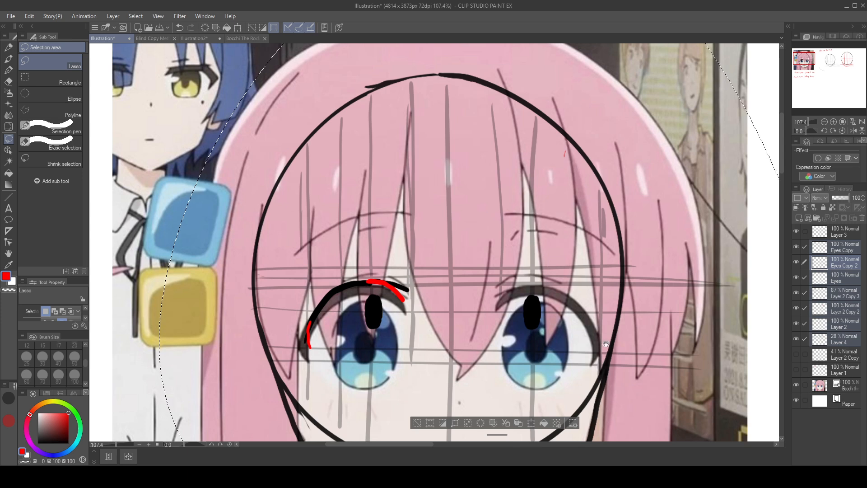
{"action": "left_click_drag", "start_coordinate": [627, 325], "coordinate": [627, 299]}
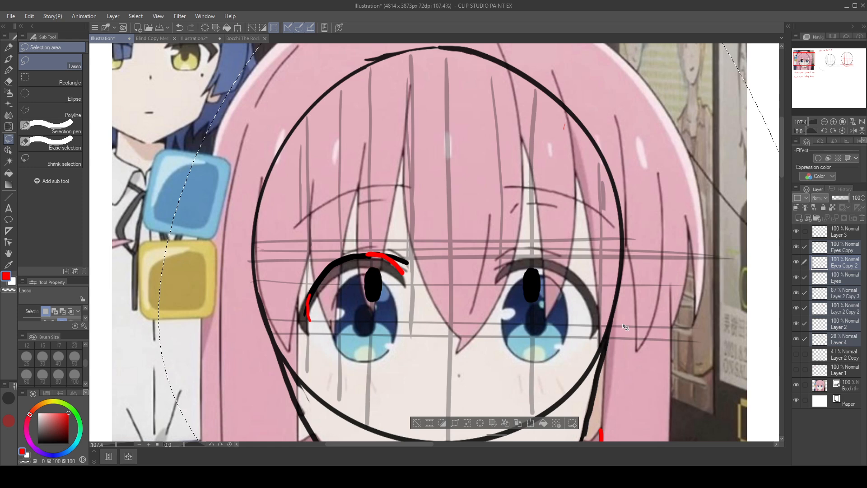
{"action": "left_click", "coordinate": [11, 69]}
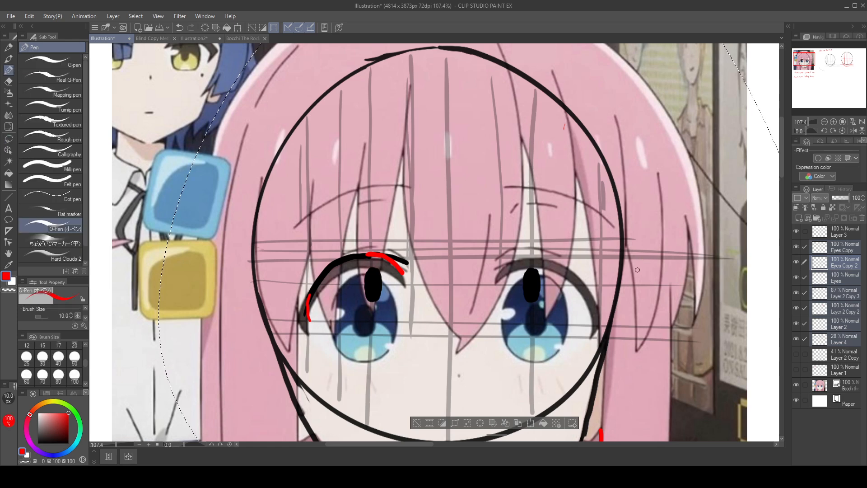
{"action": "left_click_drag", "start_coordinate": [637, 276], "coordinate": [500, 211]}
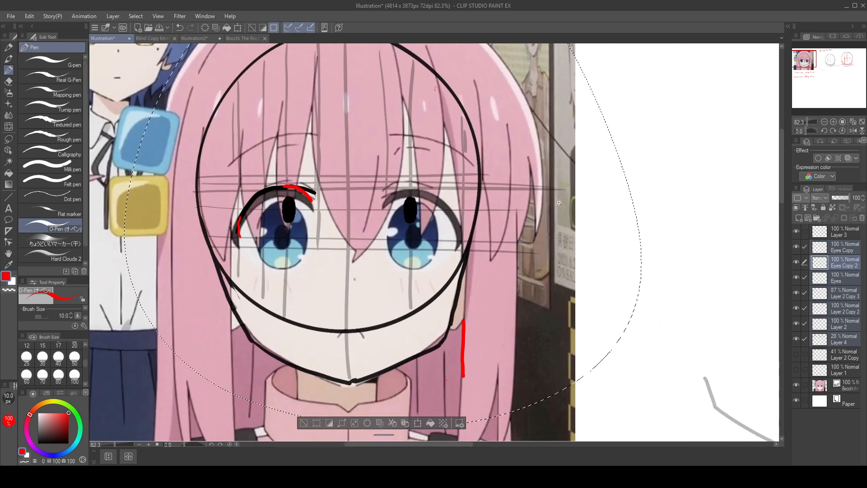
{"action": "left_click_drag", "start_coordinate": [564, 205], "coordinate": [552, 204]}
{"action": "left_click_drag", "start_coordinate": [652, 235], "coordinate": [442, 167]}
{"action": "left_click_drag", "start_coordinate": [341, 166], "coordinate": [723, 352]}
{"action": "key", "text": "ctrl+z"}
Step: Move the overlaid head and its guides off the reference, back to the blank area below the red study head
{"action": "key", "text": "m"}
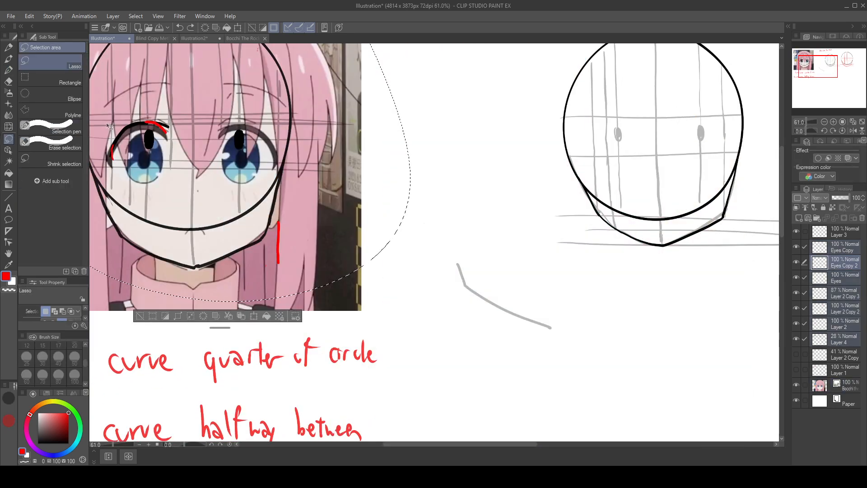
{"action": "left_click_drag", "start_coordinate": [549, 245], "coordinate": [790, 357]}
{"action": "left_click_drag", "start_coordinate": [669, 193], "coordinate": [269, 64]}
{"action": "left_click_drag", "start_coordinate": [342, 190], "coordinate": [601, 369]}
{"action": "left_click_drag", "start_coordinate": [640, 155], "coordinate": [550, 64]}
{"action": "left_click_drag", "start_coordinate": [459, 228], "coordinate": [465, 233]}
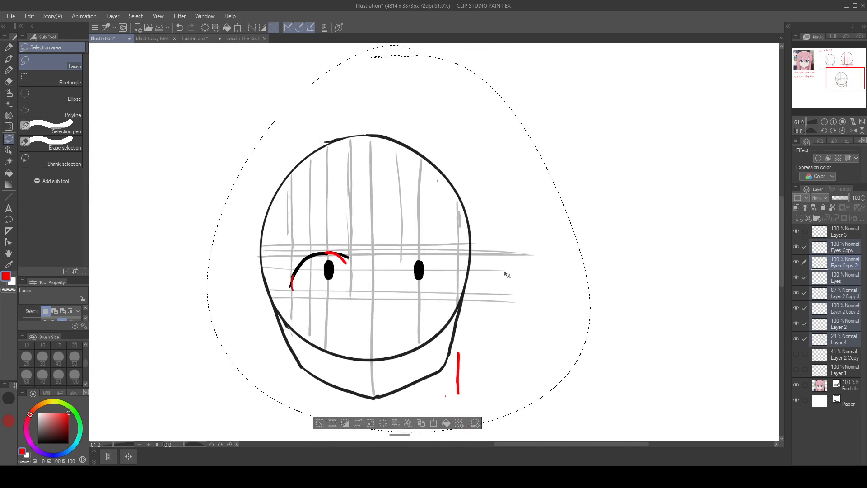
Step: Deselect the enlarged head and make only Layer 2 Copy 3 active
{"action": "left_click", "coordinate": [324, 425]}
{"action": "left_click", "coordinate": [853, 260]}
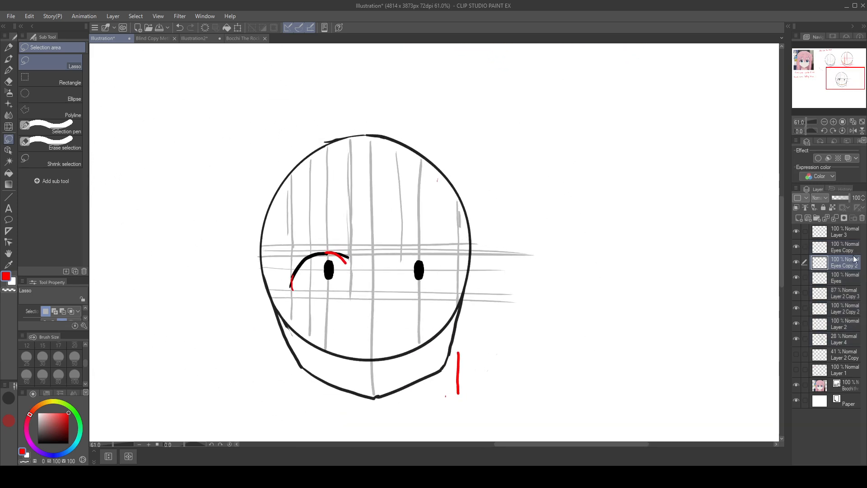
{"action": "left_click", "coordinate": [851, 277]}
{"action": "left_click", "coordinate": [853, 293]}
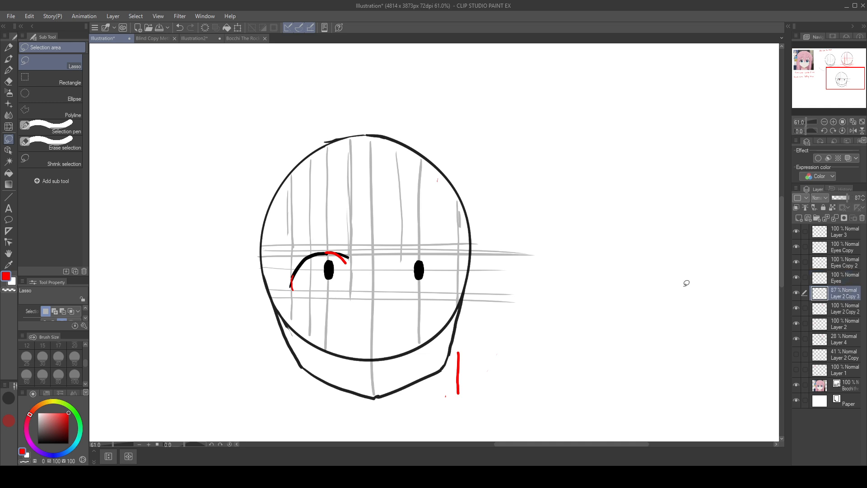
{"action": "left_click_drag", "start_coordinate": [447, 283], "coordinate": [552, 261]}
{"action": "key", "text": "ctrl+z"}
{"action": "left_click", "coordinate": [8, 71]}
{"action": "key", "text": "ctrl+z"}
{"action": "key", "text": "ctrl+y"}
{"action": "key", "text": "ctrl+y"}
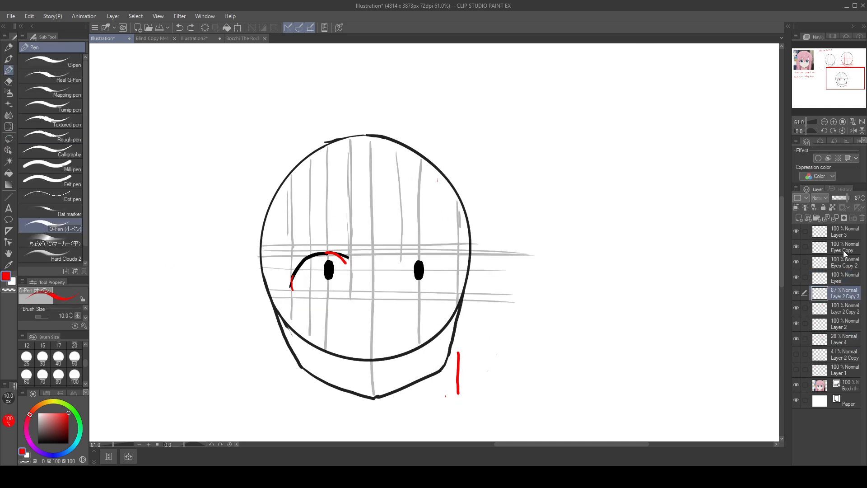
Step: Move only the black head outline over the reference face, undoing the stray red stroke drawn along the way
{"action": "left_click_drag", "start_coordinate": [495, 321], "coordinate": [181, 207]}
{"action": "left_click_drag", "start_coordinate": [416, 154], "coordinate": [739, 201]}
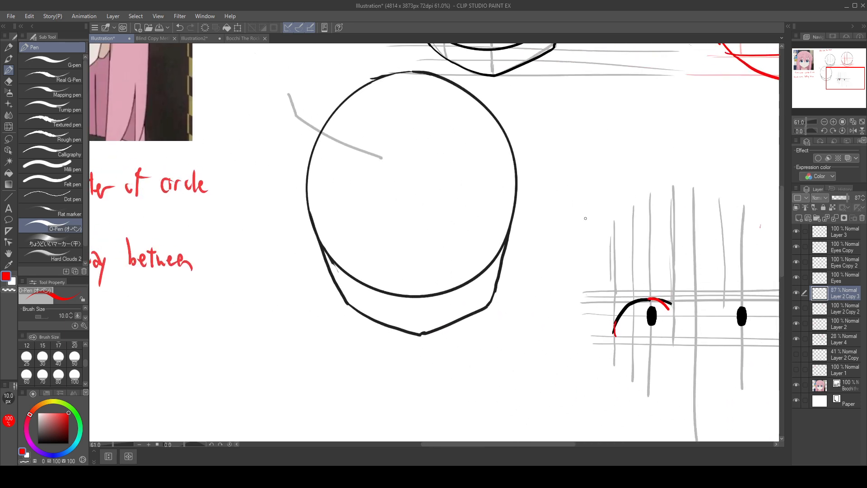
{"action": "left_click_drag", "start_coordinate": [510, 171], "coordinate": [232, 82]}
{"action": "left_click_drag", "start_coordinate": [420, 125], "coordinate": [607, 298]}
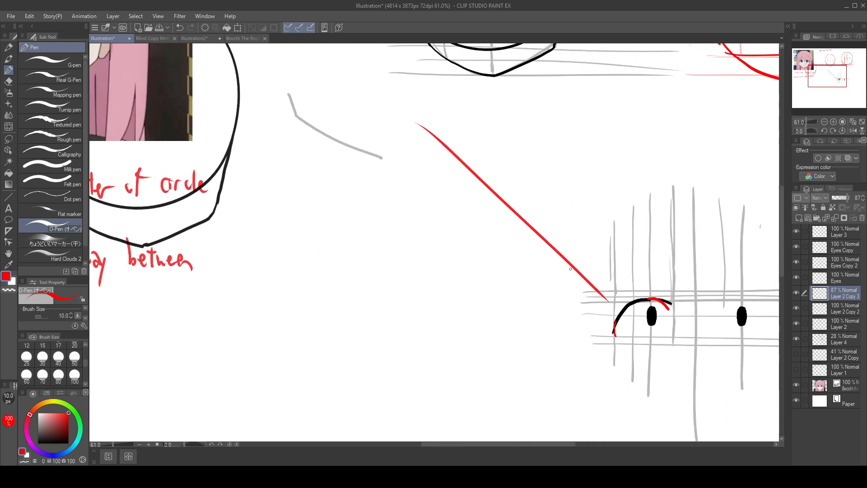
{"action": "key", "text": "ctrl+z"}
{"action": "left_click_drag", "start_coordinate": [433, 238], "coordinate": [603, 415]}
{"action": "left_click_drag", "start_coordinate": [400, 264], "coordinate": [319, 135]}
{"action": "key", "text": "ctrl+z"}
{"action": "left_click_drag", "start_coordinate": [410, 199], "coordinate": [524, 296]}
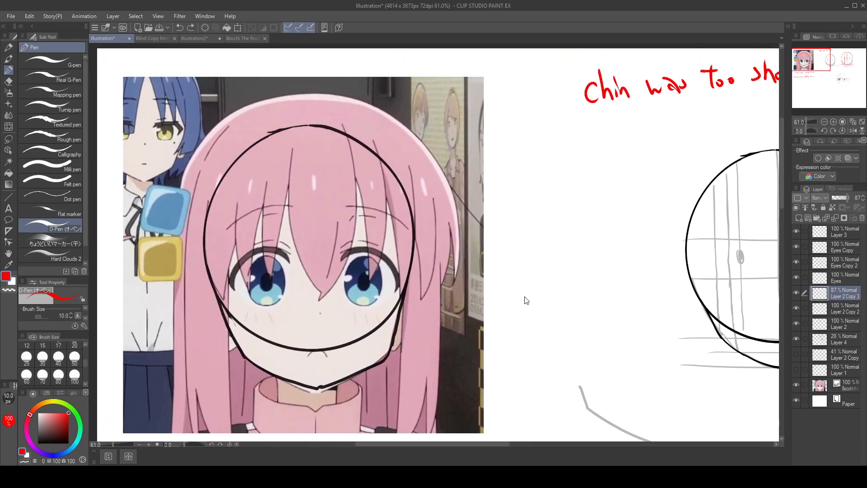
Step: Undo the outline's placement over the reference and return to the complete enlarged head
{"action": "key", "text": "ctrl+z"}
{"action": "key", "text": "ctrl+z"}
{"action": "left_click_drag", "start_coordinate": [588, 252], "coordinate": [341, 63]}
{"action": "key", "text": "ctrl+z"}
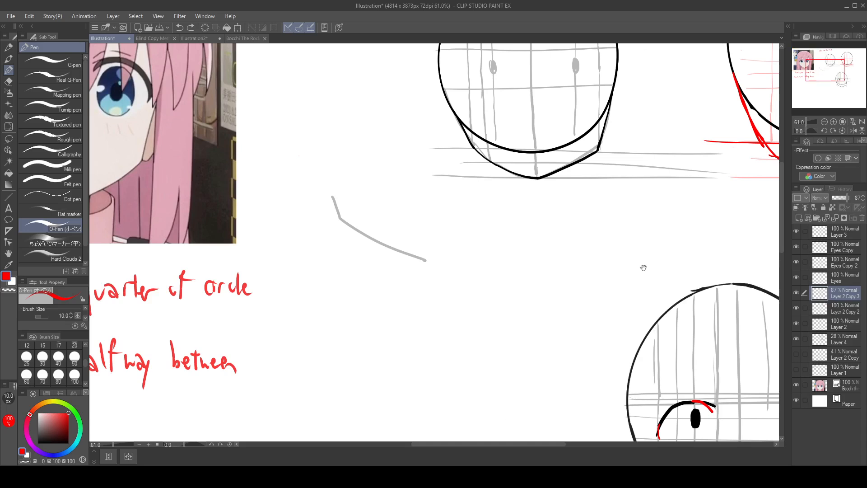
{"action": "mouse_move", "coordinate": [643, 268]}
{"action": "left_mouse_down"}
{"action": "mouse_move", "coordinate": [420, 124]}
{"action": "mouse_move", "coordinate": [265, 85]}
{"action": "left_mouse_up"}
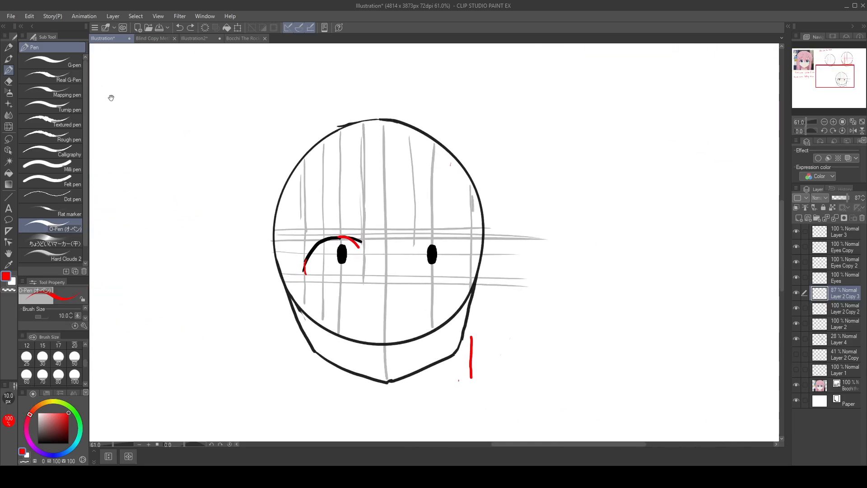
Step: Lasso the enlarged head, paste its outline to a new layer, and place the copy over the reference face
{"action": "left_click", "coordinate": [9, 138]}
{"action": "mouse_move", "coordinate": [430, 79]}
{"action": "left_mouse_down"}
{"action": "mouse_move", "coordinate": [578, 268]}
{"action": "mouse_move", "coordinate": [374, 105]}
{"action": "left_mouse_up"}
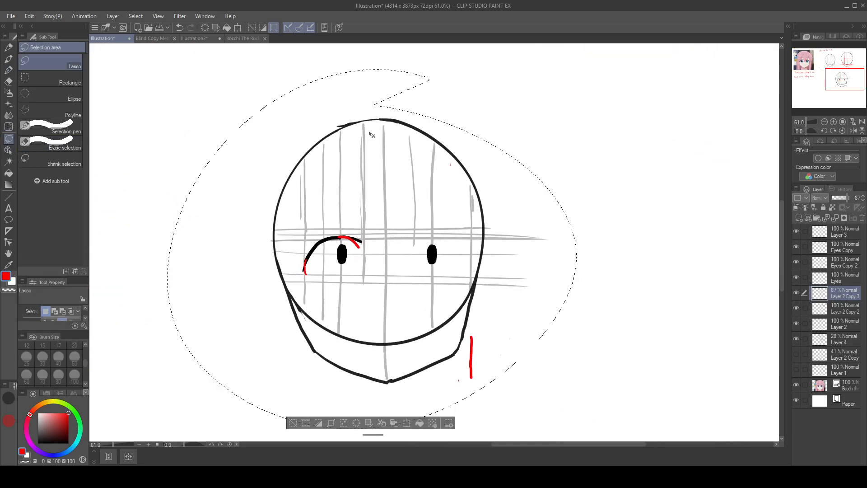
{"action": "key", "text": "ctrl+v"}
{"action": "left_click_drag", "start_coordinate": [490, 257], "coordinate": [273, 162]}
{"action": "left_click_drag", "start_coordinate": [421, 157], "coordinate": [711, 307]}
{"action": "left_click_drag", "start_coordinate": [490, 254], "coordinate": [211, 87], "text": "ctrl"}
{"action": "left_click_drag", "start_coordinate": [491, 168], "coordinate": [763, 320]}
{"action": "mouse_move", "coordinate": [475, 275]}
{"action": "left_mouse_down", "text": "ctrl"}
{"action": "mouse_move", "coordinate": [453, 257]}
{"action": "mouse_move", "coordinate": [315, 201]}
{"action": "left_mouse_up", "text": "ctrl"}
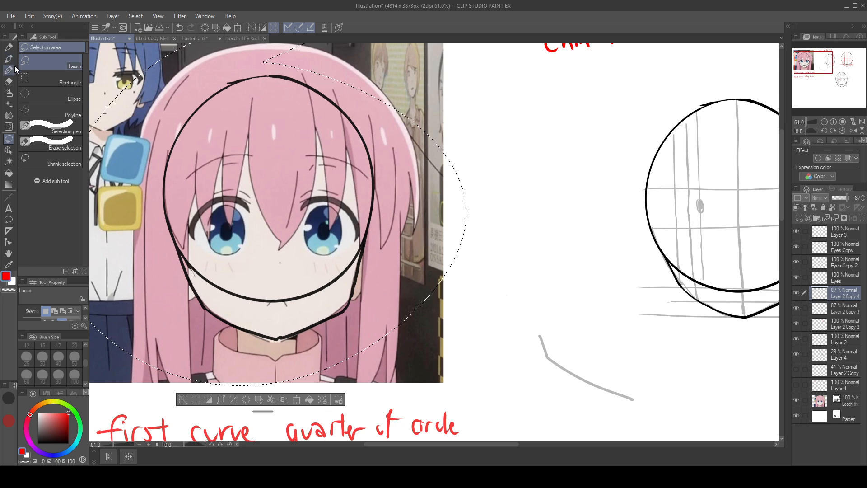
Step: Undo the pasted outline and its placement, keeping the lasso selection around the enlarged head
{"action": "key", "text": "p"}
{"action": "key", "text": "ctrl+z"}
{"action": "key", "text": "ctrl+z"}
{"action": "left_click_drag", "start_coordinate": [468, 218], "coordinate": [120, 64]}
{"action": "left_click_drag", "start_coordinate": [449, 306], "coordinate": [252, 181]}
{"action": "key", "text": "ctrl+z"}
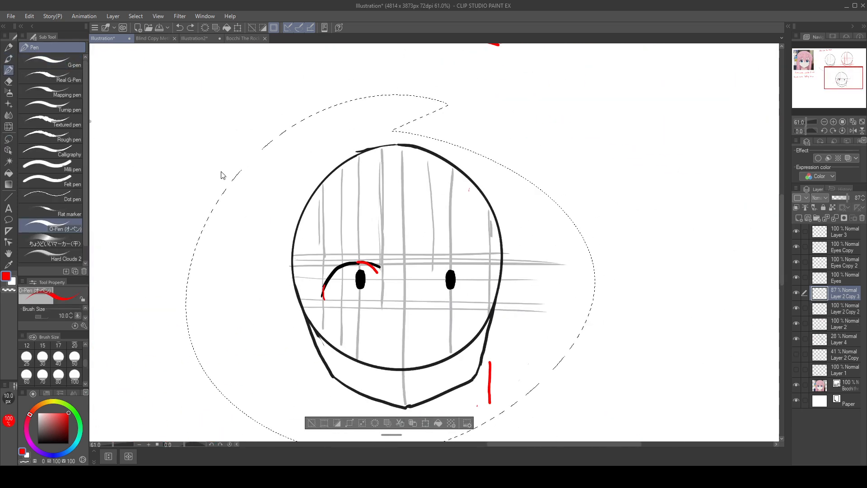
{"action": "key", "text": "ctrl+d"}
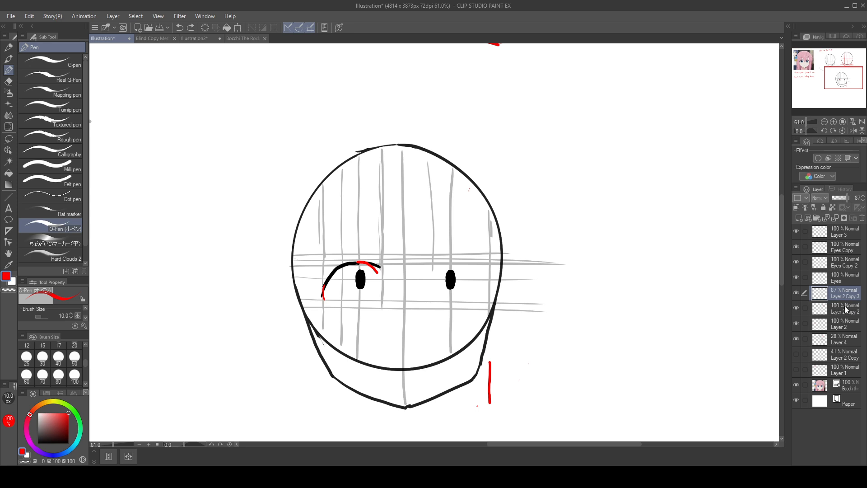
{"action": "key", "text": "ctrl+z"}
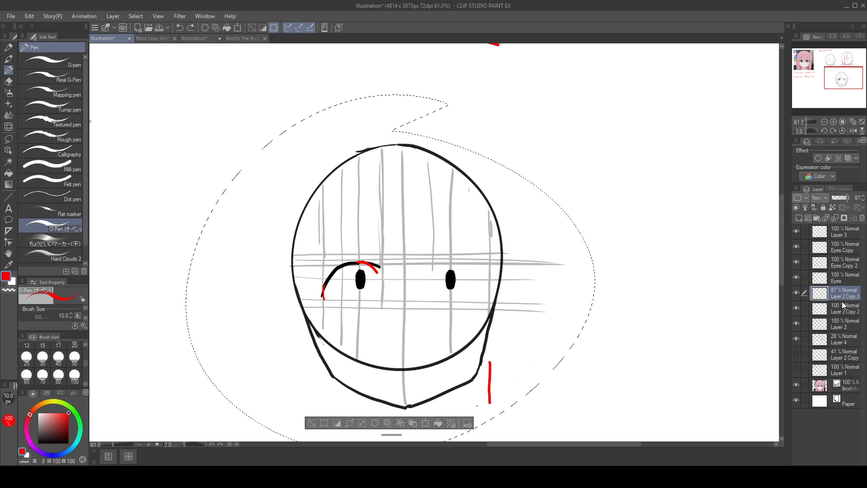
Step: Add Layer 4 to the layer selection and paste copies of the selected head outline and guide lines onto new layers
{"action": "left_click", "coordinate": [805, 339]}
{"action": "key", "text": "ctrl+c"}
{"action": "key", "text": "ctrl+v"}
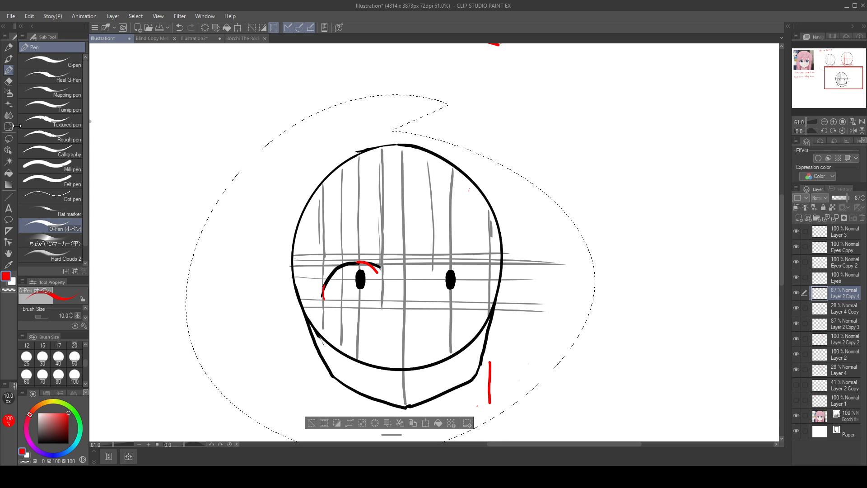
{"action": "left_click", "coordinate": [9, 139]}
{"action": "left_click_drag", "start_coordinate": [593, 248], "coordinate": [238, 109]}
{"action": "left_click_drag", "start_coordinate": [406, 155], "coordinate": [503, 184]}
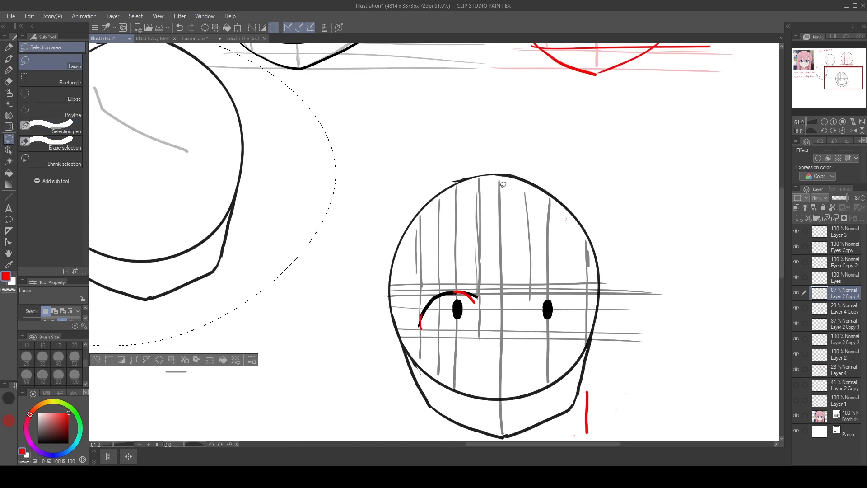
{"action": "key", "text": "ctrl+z"}
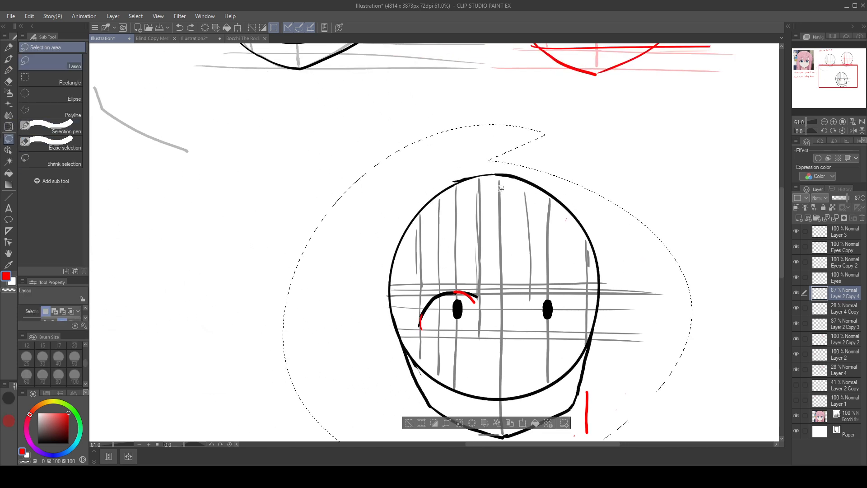
Step: Select the copied outline and guide layers together and move the complete head construction over the reference face
{"action": "left_click", "coordinate": [807, 309]}
{"action": "left_click_drag", "start_coordinate": [598, 252], "coordinate": [284, 127]}
{"action": "left_click_drag", "start_coordinate": [475, 157], "coordinate": [725, 310]}
{"action": "left_click_drag", "start_coordinate": [529, 248], "coordinate": [252, 93]}
{"action": "left_click_drag", "start_coordinate": [449, 140], "coordinate": [665, 258]}
{"action": "mouse_move", "coordinate": [504, 217]}
{"action": "left_mouse_down"}
{"action": "mouse_move", "coordinate": [407, 133]}
{"action": "mouse_move", "coordinate": [433, 167]}
{"action": "left_mouse_up"}
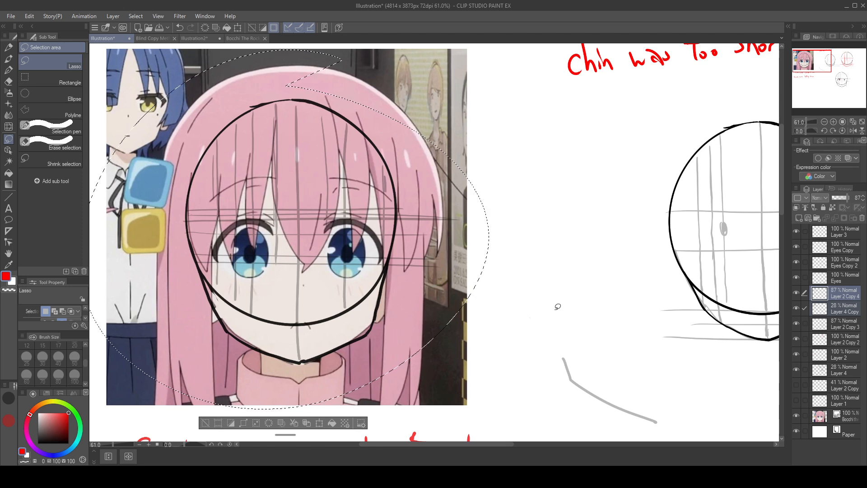
Step: On Layer 4 Copy, erase the pasted guide lines inside the head over the reference, and clear the selection
{"action": "left_click", "coordinate": [850, 311]}
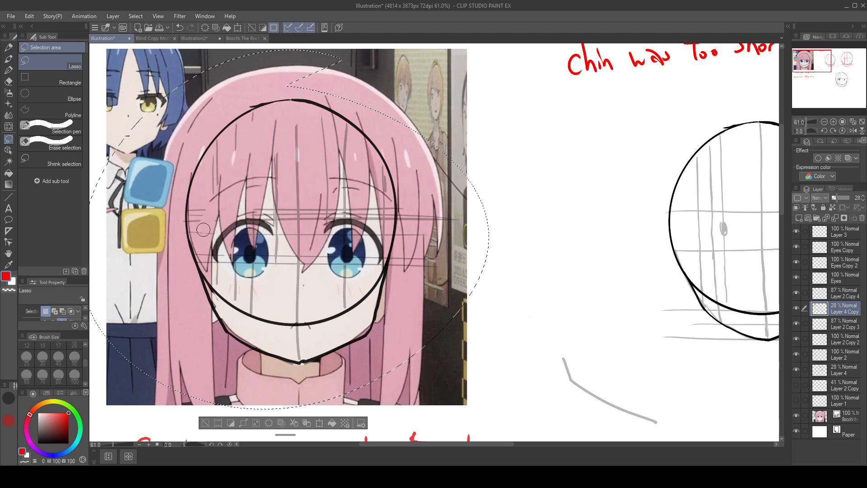
{"action": "mouse_move", "coordinate": [186, 277]}
{"action": "left_mouse_down"}
{"action": "mouse_move", "coordinate": [216, 244]}
{"action": "mouse_move", "coordinate": [226, 135]}
{"action": "mouse_move", "coordinate": [258, 262]}
{"action": "mouse_move", "coordinate": [254, 299]}
{"action": "mouse_move", "coordinate": [285, 214]}
{"action": "mouse_move", "coordinate": [256, 268]}
{"action": "mouse_move", "coordinate": [299, 316]}
{"action": "mouse_move", "coordinate": [259, 198]}
{"action": "mouse_move", "coordinate": [286, 294]}
{"action": "mouse_move", "coordinate": [261, 230]}
{"action": "mouse_move", "coordinate": [289, 163]}
{"action": "mouse_move", "coordinate": [299, 163]}
{"action": "mouse_move", "coordinate": [316, 227]}
{"action": "mouse_move", "coordinate": [311, 172]}
{"action": "mouse_move", "coordinate": [324, 268]}
{"action": "mouse_move", "coordinate": [297, 286]}
{"action": "mouse_move", "coordinate": [290, 220]}
{"action": "mouse_move", "coordinate": [302, 364]}
{"action": "mouse_move", "coordinate": [288, 282]}
{"action": "mouse_move", "coordinate": [332, 186]}
{"action": "mouse_move", "coordinate": [355, 186]}
{"action": "mouse_move", "coordinate": [350, 167]}
{"action": "mouse_move", "coordinate": [328, 222]}
{"action": "mouse_move", "coordinate": [341, 286]}
{"action": "mouse_move", "coordinate": [355, 247]}
{"action": "mouse_move", "coordinate": [327, 146]}
{"action": "mouse_move", "coordinate": [293, 154]}
{"action": "mouse_move", "coordinate": [361, 256]}
{"action": "mouse_move", "coordinate": [363, 239]}
{"action": "mouse_move", "coordinate": [384, 259]}
{"action": "mouse_move", "coordinate": [352, 242]}
{"action": "left_mouse_up"}
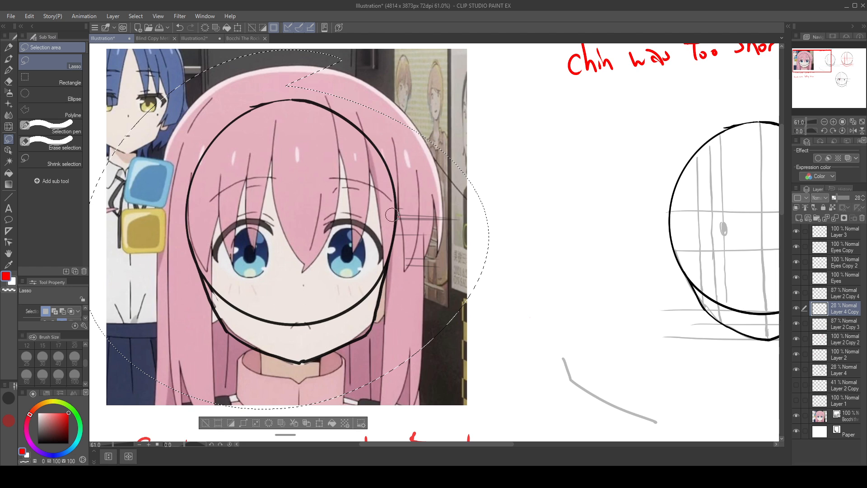
{"action": "key", "text": "p"}
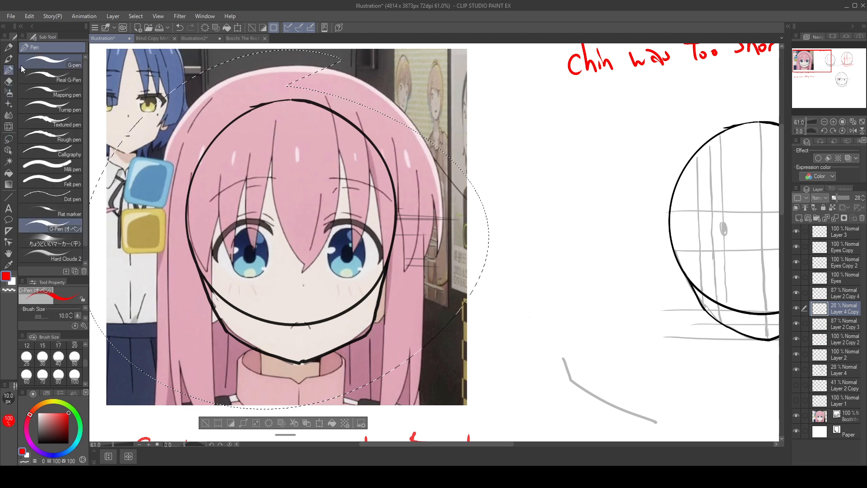
{"action": "left_click", "coordinate": [205, 423]}
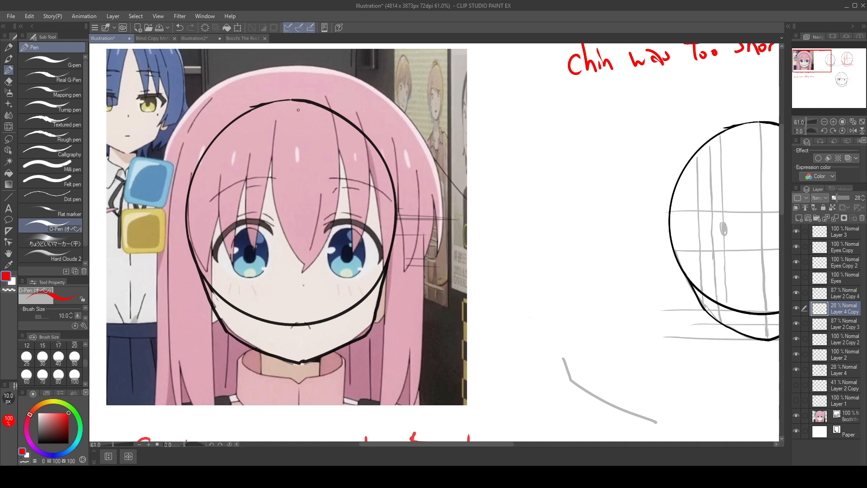
Step: Draw a red vertical centre line from crown to chin and a horizontal line across the circle's middle on the reference head
{"action": "left_click_drag", "start_coordinate": [299, 108], "coordinate": [303, 345]}
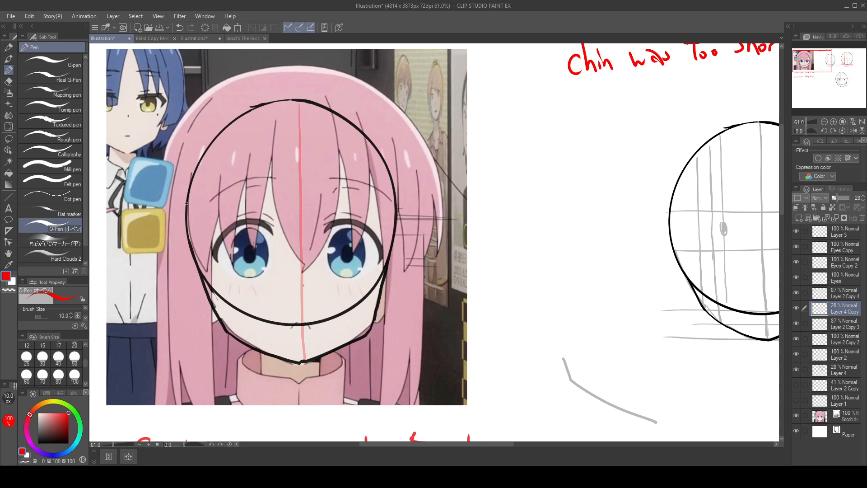
{"action": "left_click_drag", "start_coordinate": [187, 207], "coordinate": [447, 198]}
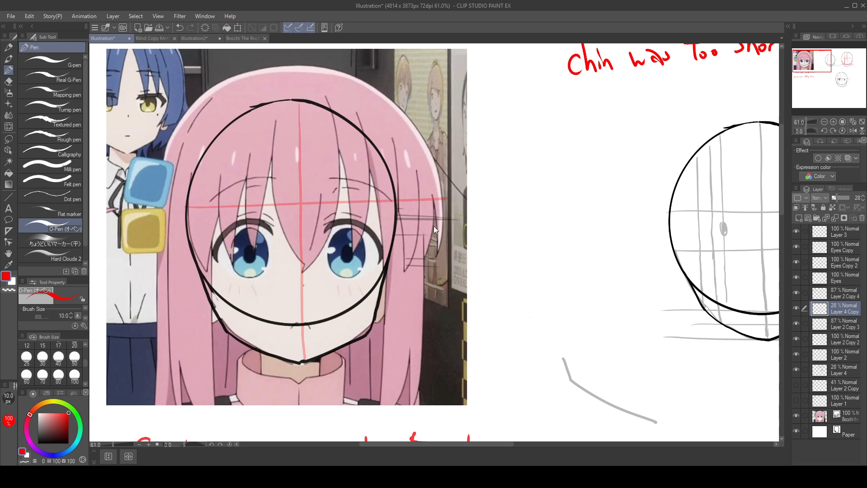
{"action": "key", "text": "ctrl+z"}
{"action": "left_click_drag", "start_coordinate": [185, 214], "coordinate": [396, 209]}
{"action": "key", "text": "ctrl+z"}
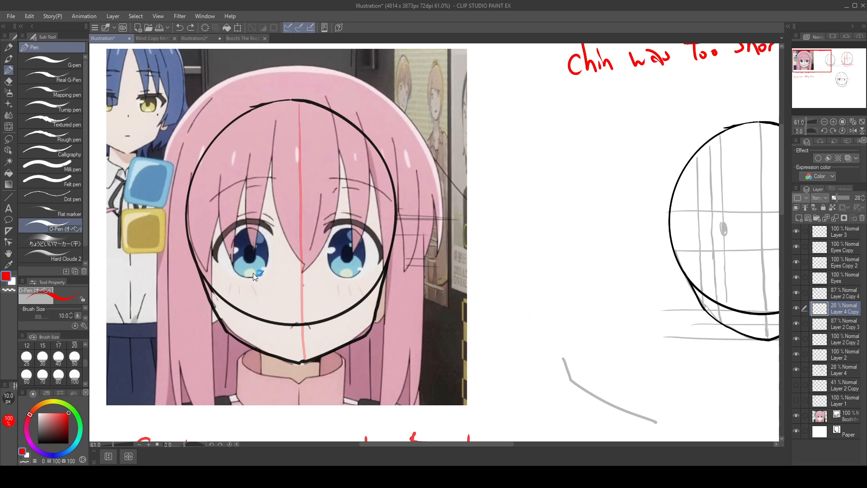
{"action": "left_click_drag", "start_coordinate": [185, 215], "coordinate": [407, 212]}
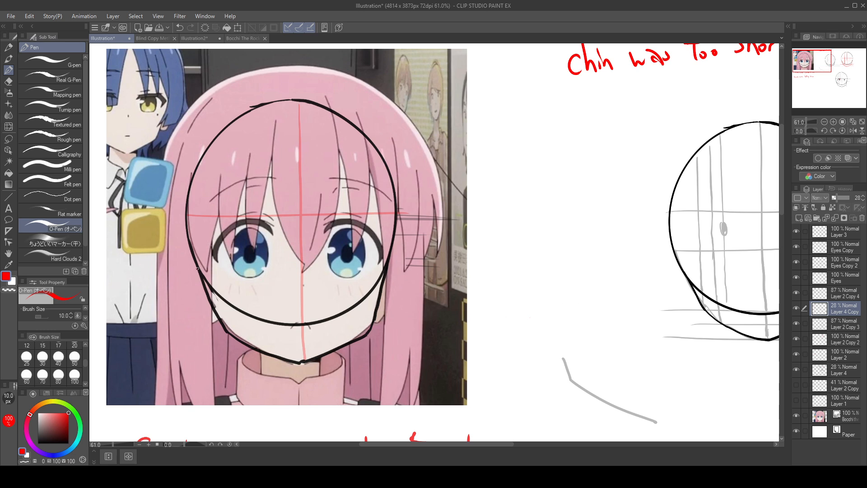
Step: Draw a red horizontal guide across the lower irises, save the file, and draw a vertical guide through the left pupil
{"action": "left_click_drag", "start_coordinate": [199, 266], "coordinate": [407, 271]}
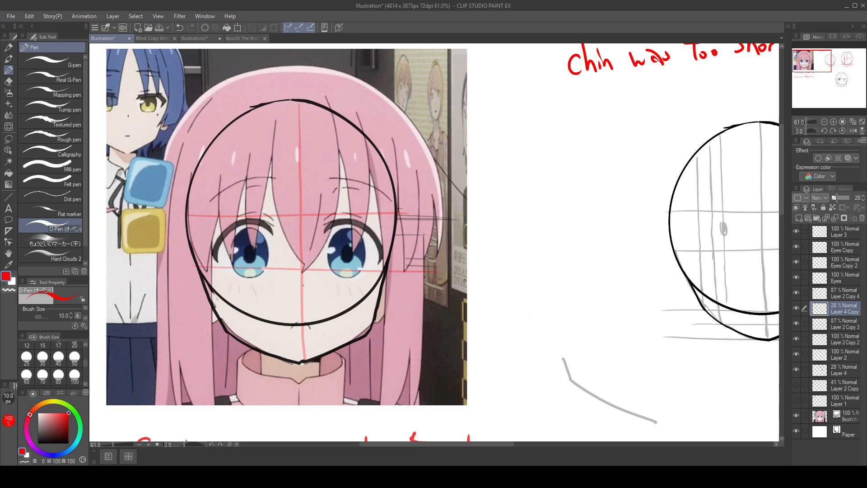
{"action": "key", "text": "ctrl+z"}
{"action": "left_click_drag", "start_coordinate": [200, 268], "coordinate": [393, 270]}
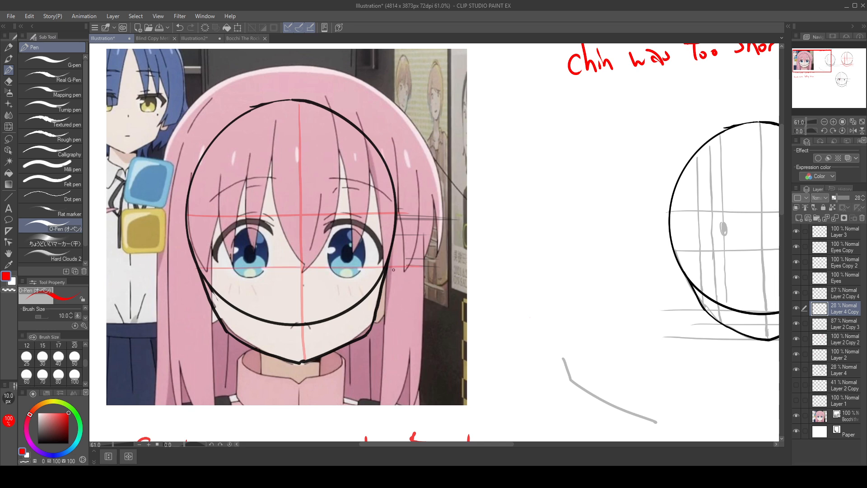
{"action": "key", "text": "ctrl+s"}
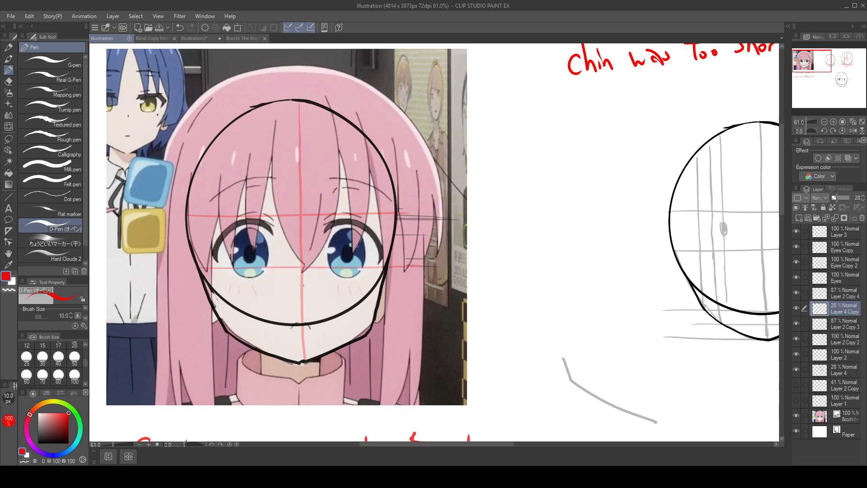
{"action": "left_click_drag", "start_coordinate": [250, 114], "coordinate": [251, 316]}
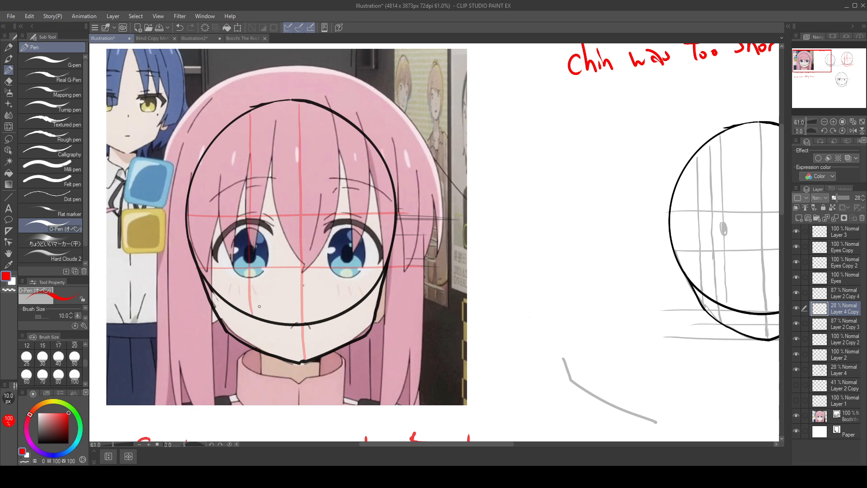
Step: Try marking the left eye guide's distances to the head edge and centre line with red arrows on the enlarged head, and undo them
{"action": "left_click_drag", "start_coordinate": [564, 325], "coordinate": [118, 317]}
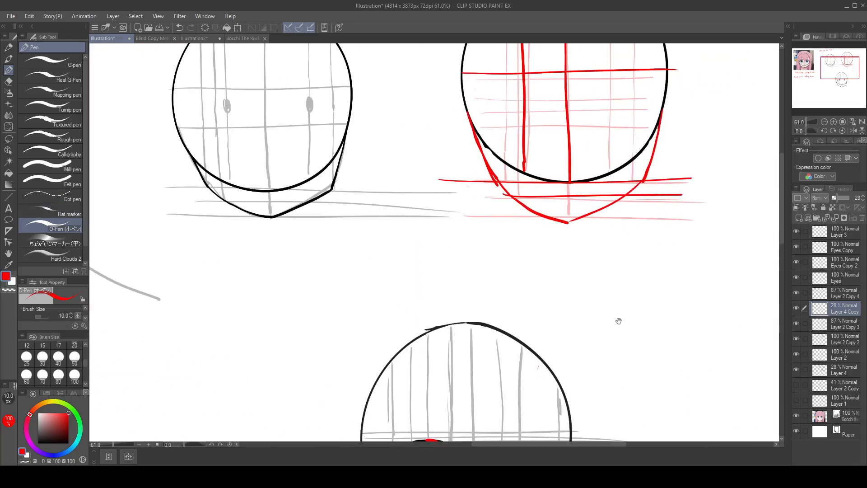
{"action": "left_click_drag", "start_coordinate": [618, 321], "coordinate": [654, 332]}
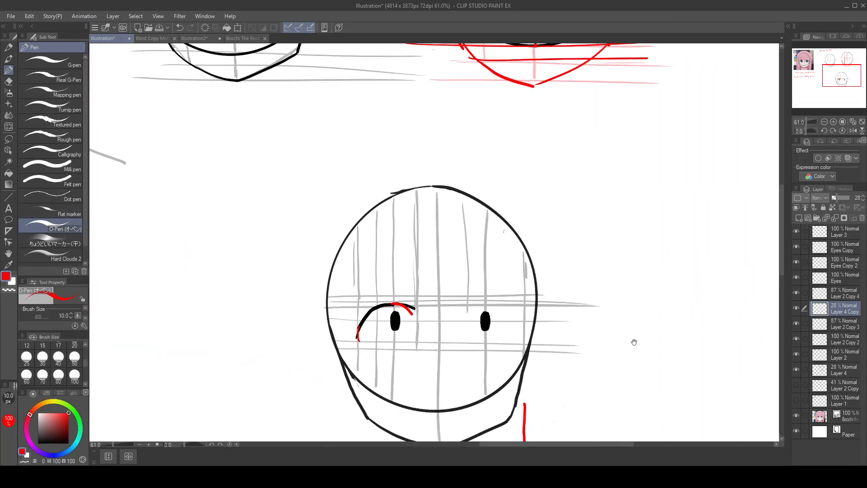
{"action": "left_click_drag", "start_coordinate": [342, 281], "coordinate": [341, 298]}
{"action": "left_click_drag", "start_coordinate": [332, 290], "coordinate": [436, 280]}
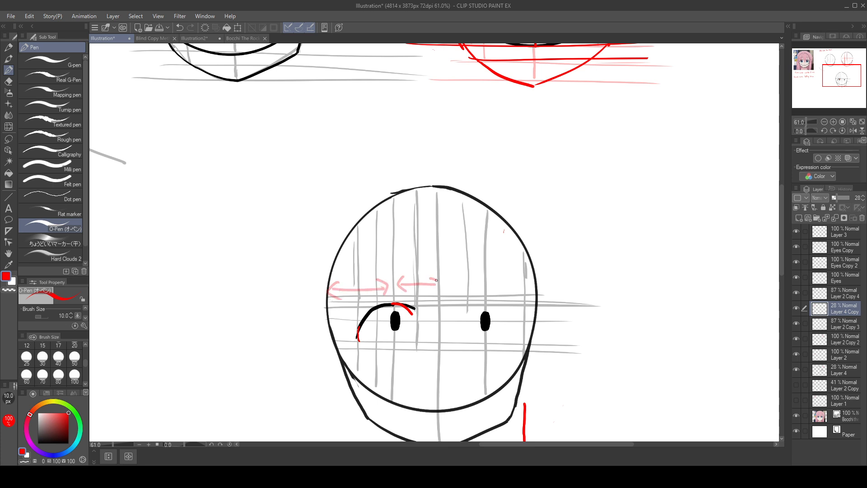
{"action": "key", "text": "ctrl+z"}
{"action": "key", "text": "ctrl+z"}
{"action": "key", "text": "ctrl+z"}
{"action": "key", "text": "ctrl+z"}
Step: Beside the reference head, draw two stacked red double arrows marking the spacing above and below the lower iris guide
{"action": "left_click_drag", "start_coordinate": [454, 293], "coordinate": [695, 485]}
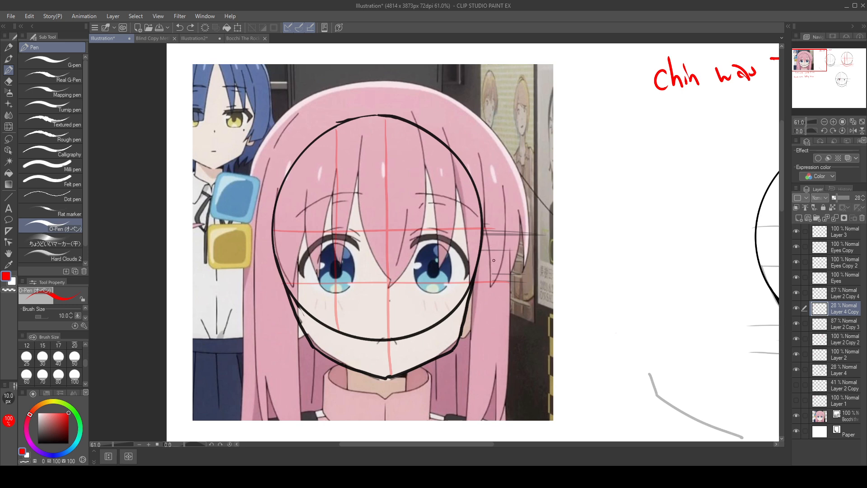
{"action": "mouse_move", "coordinate": [501, 233]}
{"action": "left_mouse_down"}
{"action": "mouse_move", "coordinate": [504, 272]}
{"action": "mouse_move", "coordinate": [510, 249]}
{"action": "mouse_move", "coordinate": [511, 266]}
{"action": "mouse_move", "coordinate": [498, 322]}
{"action": "left_mouse_up"}
{"action": "mouse_move", "coordinate": [498, 284]}
{"action": "left_mouse_down"}
{"action": "mouse_move", "coordinate": [492, 291]}
{"action": "mouse_move", "coordinate": [505, 293]}
{"action": "mouse_move", "coordinate": [506, 318]}
{"action": "left_mouse_up"}
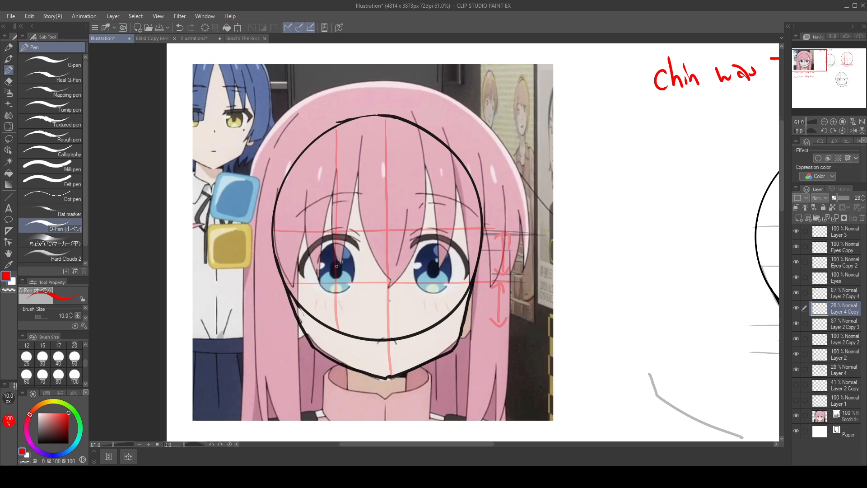
Step: Draw a red horizontal guide through both pupils and a double arrow between it and the guide above the eyes
{"action": "left_click_drag", "start_coordinate": [336, 266], "coordinate": [480, 267]}
{"action": "left_click_drag", "start_coordinate": [367, 242], "coordinate": [365, 261]}
{"action": "mouse_move", "coordinate": [360, 241]}
{"action": "left_mouse_down"}
{"action": "mouse_move", "coordinate": [369, 235]}
{"action": "mouse_move", "coordinate": [368, 251]}
{"action": "left_mouse_up"}
Step: Try one long red arrow with division ticks below the pupil guide, and undo it
{"action": "mouse_move", "coordinate": [361, 259]}
{"action": "left_mouse_down"}
{"action": "mouse_move", "coordinate": [373, 258]}
{"action": "mouse_move", "coordinate": [365, 330]}
{"action": "left_mouse_up"}
{"action": "left_click_drag", "start_coordinate": [356, 281], "coordinate": [370, 282]}
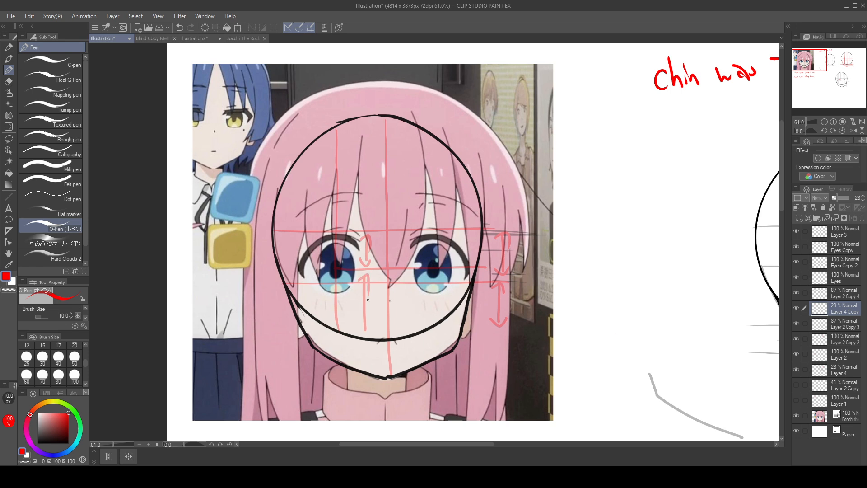
{"action": "left_click_drag", "start_coordinate": [359, 311], "coordinate": [374, 315]}
{"action": "key", "text": "ctrl+z"}
{"action": "key", "text": "ctrl+z"}
{"action": "key", "text": "ctrl+z"}
Step: Draw two stacked red double arrows from the pupil guide down toward the bottom of the circle, beside the left eye
{"action": "left_click", "coordinate": [8, 139]}
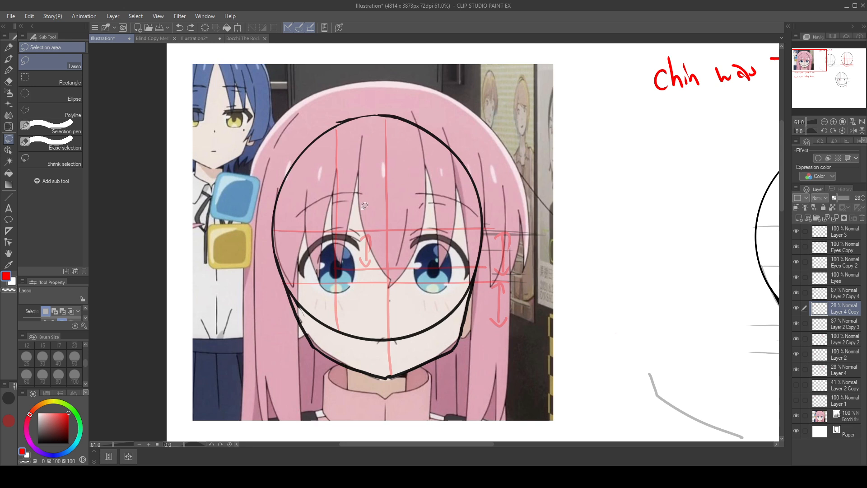
{"action": "left_click", "coordinate": [8, 70]}
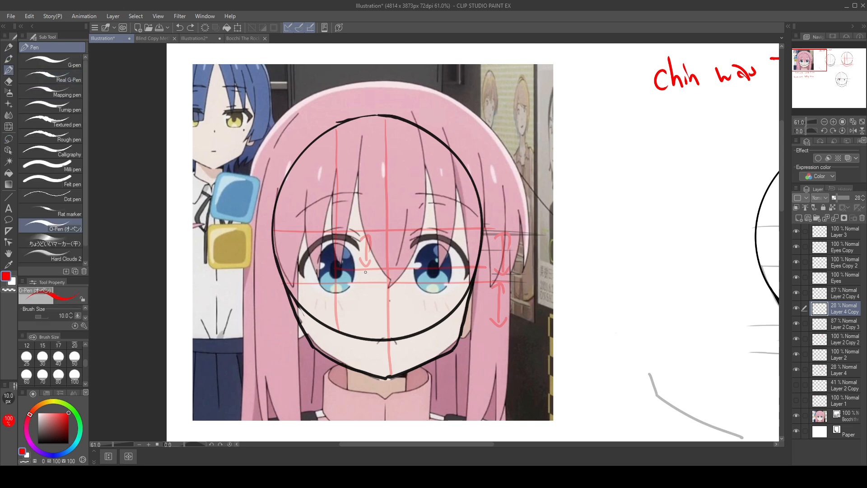
{"action": "mouse_move", "coordinate": [366, 272]}
{"action": "left_mouse_down"}
{"action": "mouse_move", "coordinate": [367, 299]}
{"action": "mouse_move", "coordinate": [365, 273]}
{"action": "mouse_move", "coordinate": [370, 279]}
{"action": "left_mouse_up"}
{"action": "left_click_drag", "start_coordinate": [364, 297], "coordinate": [369, 334]}
{"action": "mouse_move", "coordinate": [364, 314]}
{"action": "left_mouse_down"}
{"action": "mouse_move", "coordinate": [367, 307]}
{"action": "mouse_move", "coordinate": [371, 315]}
{"action": "left_mouse_up"}
{"action": "left_click_drag", "start_coordinate": [364, 328], "coordinate": [370, 337]}
{"action": "left_click_drag", "start_coordinate": [369, 336], "coordinate": [376, 322]}
Step: Compare the measured guides on the reference face with the eye placement on the enlarged head construction
{"action": "left_click_drag", "start_coordinate": [574, 426], "coordinate": [147, 276]}
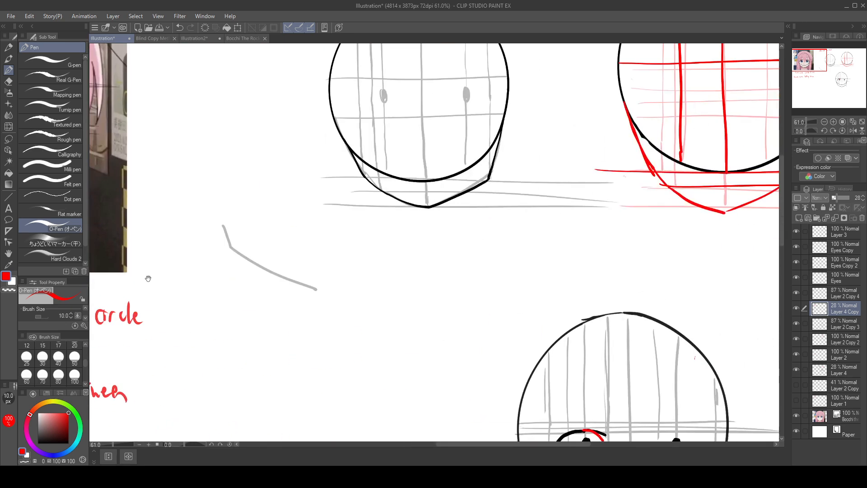
{"action": "mouse_move", "coordinate": [533, 314]}
{"action": "left_mouse_down"}
{"action": "mouse_move", "coordinate": [337, 201]}
{"action": "mouse_move", "coordinate": [509, 229]}
{"action": "left_mouse_up"}
{"action": "left_click_drag", "start_coordinate": [541, 335], "coordinate": [804, 431]}
{"action": "left_click_drag", "start_coordinate": [460, 313], "coordinate": [619, 423]}
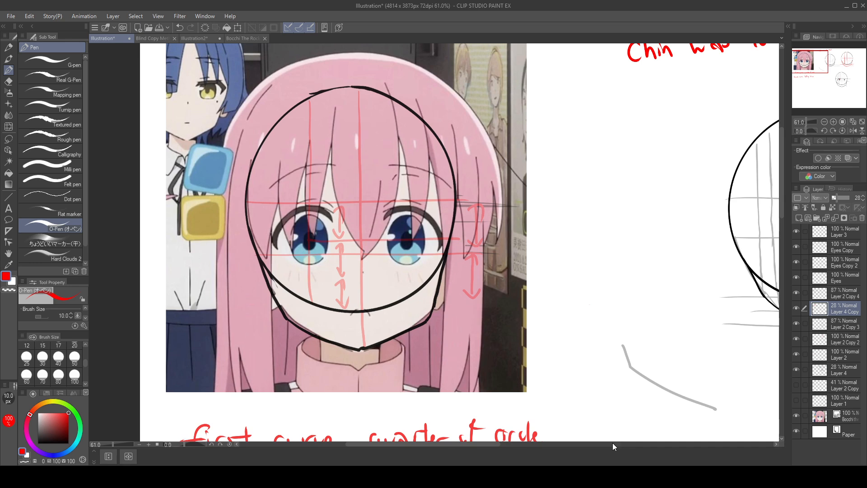
{"action": "mouse_move", "coordinate": [626, 304]}
{"action": "left_mouse_down"}
{"action": "mouse_move", "coordinate": [725, 286]}
{"action": "mouse_move", "coordinate": [399, 164]}
{"action": "left_mouse_up"}
{"action": "left_click_drag", "start_coordinate": [619, 315], "coordinate": [228, 216]}
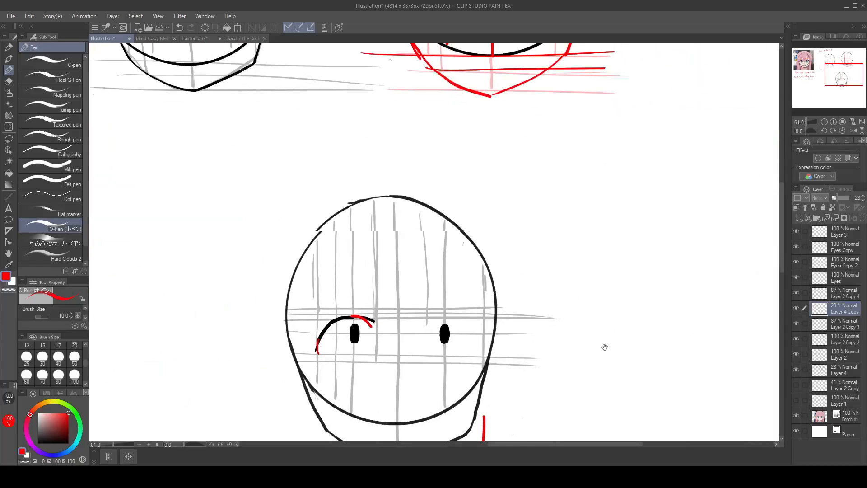
{"action": "left_click_drag", "start_coordinate": [605, 347], "coordinate": [602, 279]}
Step: Erase the left pupil and upper lash from the enlarged head, working on the Eyes and Eyes Copy 2 layers
{"action": "left_click", "coordinate": [845, 262]}
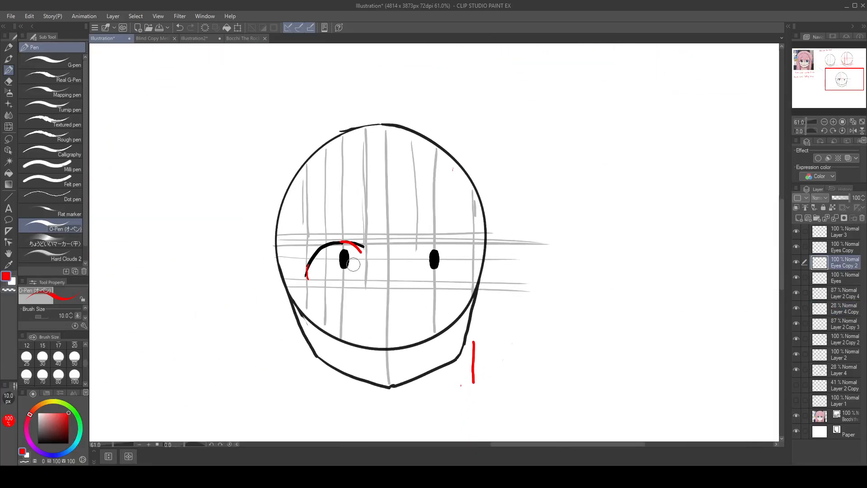
{"action": "left_click", "coordinate": [844, 277]}
{"action": "left_click_drag", "start_coordinate": [340, 254], "coordinate": [346, 264]}
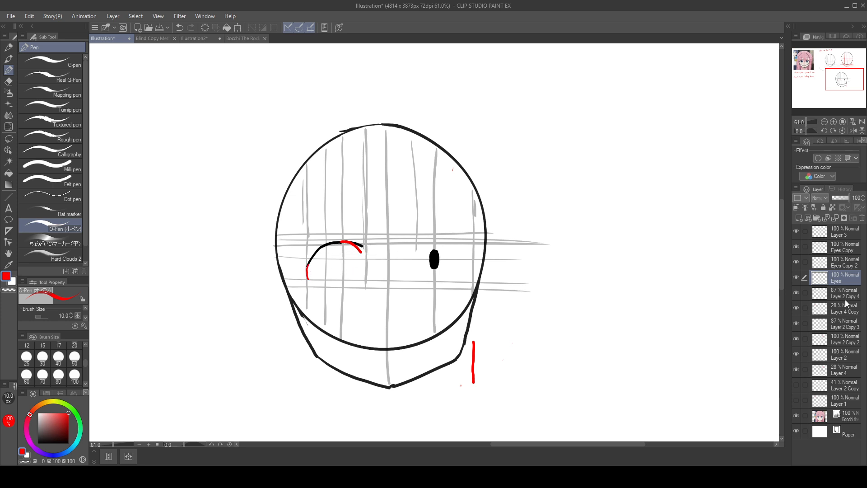
{"action": "key", "text": "ctrl+z"}
{"action": "mouse_move", "coordinate": [362, 245]}
{"action": "left_mouse_down"}
{"action": "mouse_move", "coordinate": [325, 277]}
{"action": "mouse_move", "coordinate": [316, 256]}
{"action": "mouse_move", "coordinate": [342, 234]}
{"action": "mouse_move", "coordinate": [362, 246]}
{"action": "left_mouse_up"}
{"action": "left_click", "coordinate": [852, 261]}
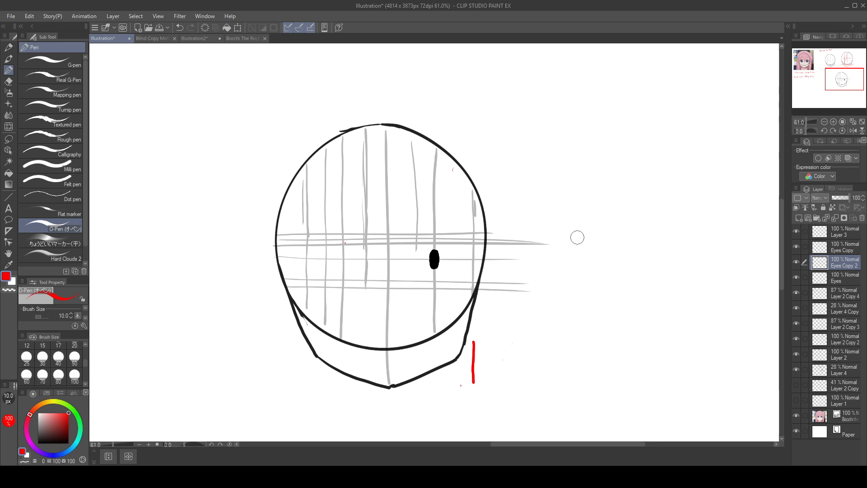
Step: Erase the grey guide lines on Layer 4 and the remaining pupil on Eyes Copy from the enlarged head
{"action": "left_click_drag", "start_coordinate": [519, 288], "coordinate": [609, 293]}
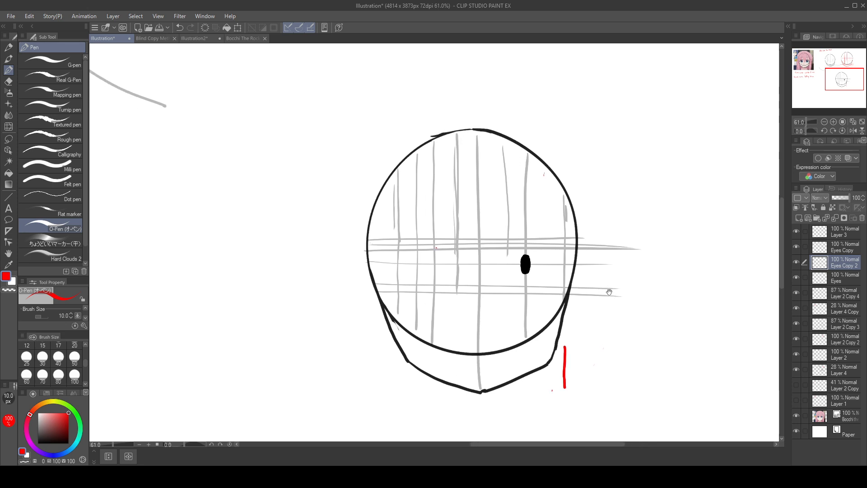
{"action": "left_click_drag", "start_coordinate": [722, 280], "coordinate": [656, 263]}
{"action": "left_click", "coordinate": [844, 366]}
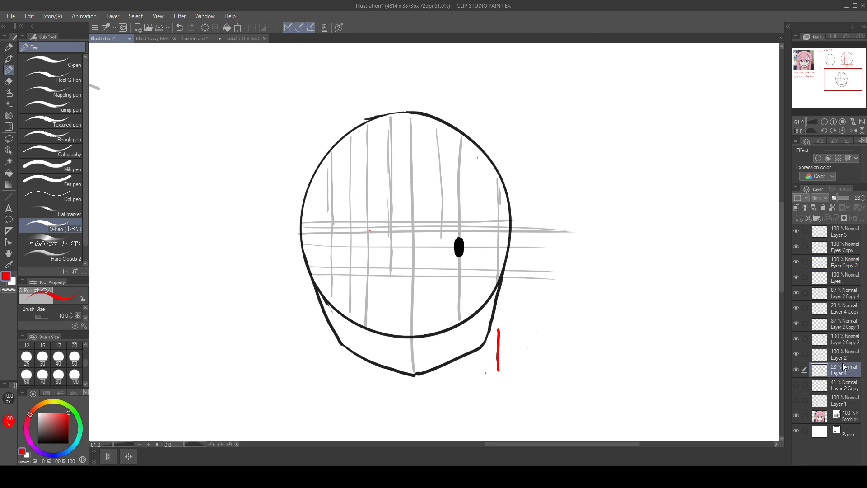
{"action": "mouse_move", "coordinate": [365, 132]}
{"action": "left_mouse_down"}
{"action": "mouse_move", "coordinate": [342, 271]}
{"action": "mouse_move", "coordinate": [333, 177]}
{"action": "mouse_move", "coordinate": [315, 226]}
{"action": "mouse_move", "coordinate": [360, 192]}
{"action": "mouse_move", "coordinate": [422, 102]}
{"action": "mouse_move", "coordinate": [356, 304]}
{"action": "mouse_move", "coordinate": [402, 313]}
{"action": "mouse_move", "coordinate": [540, 191]}
{"action": "mouse_move", "coordinate": [456, 324]}
{"action": "mouse_move", "coordinate": [492, 194]}
{"action": "mouse_move", "coordinate": [431, 205]}
{"action": "mouse_move", "coordinate": [403, 233]}
{"action": "mouse_move", "coordinate": [468, 158]}
{"action": "mouse_move", "coordinate": [550, 188]}
{"action": "mouse_move", "coordinate": [528, 304]}
{"action": "mouse_move", "coordinate": [600, 184]}
{"action": "mouse_move", "coordinate": [462, 166]}
{"action": "mouse_move", "coordinate": [331, 187]}
{"action": "mouse_move", "coordinate": [474, 151]}
{"action": "mouse_move", "coordinate": [485, 178]}
{"action": "left_mouse_up"}
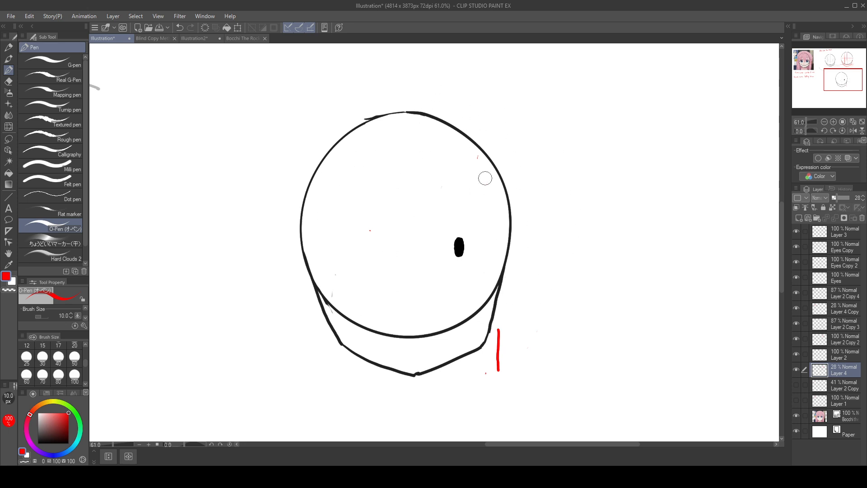
{"action": "left_click", "coordinate": [846, 263]}
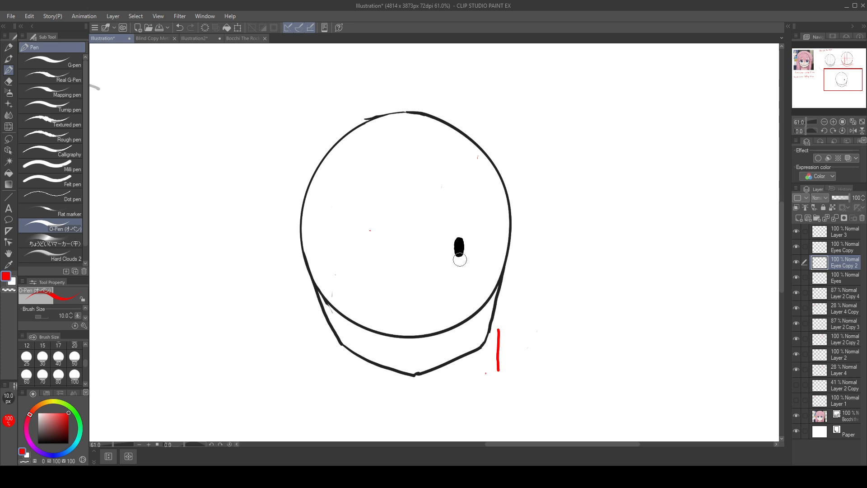
{"action": "left_click", "coordinate": [845, 247]}
{"action": "mouse_move", "coordinate": [458, 246]}
{"action": "left_mouse_down"}
{"action": "mouse_move", "coordinate": [460, 256]}
{"action": "mouse_move", "coordinate": [463, 238]}
{"action": "left_mouse_up"}
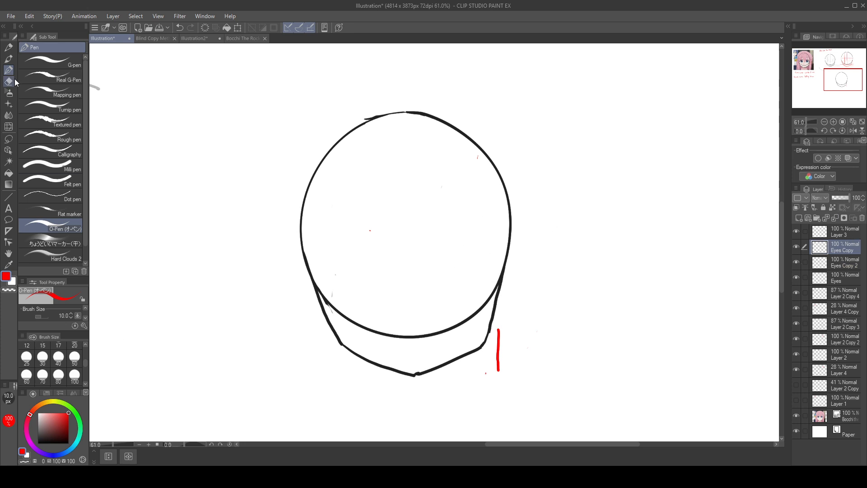
Step: Draw a vertical centre line and a horizontal midline across the enlarged head on Layer 4, using black
{"action": "left_click", "coordinate": [38, 443]}
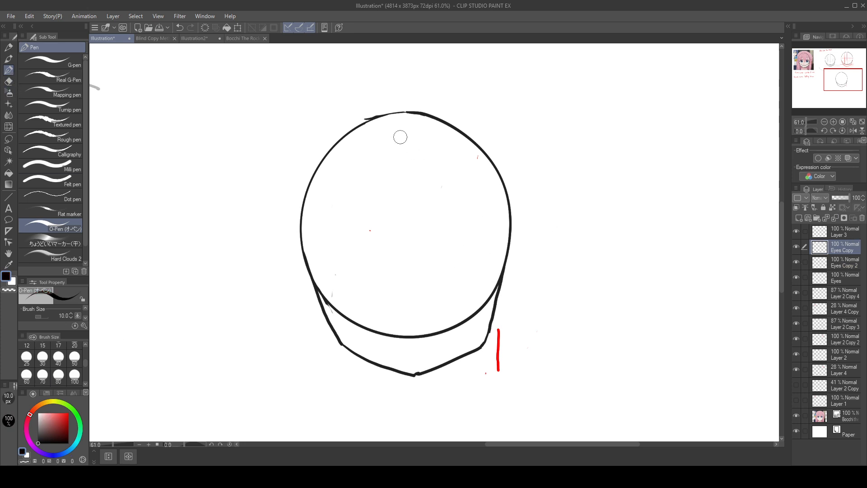
{"action": "left_click_drag", "start_coordinate": [410, 114], "coordinate": [418, 361]}
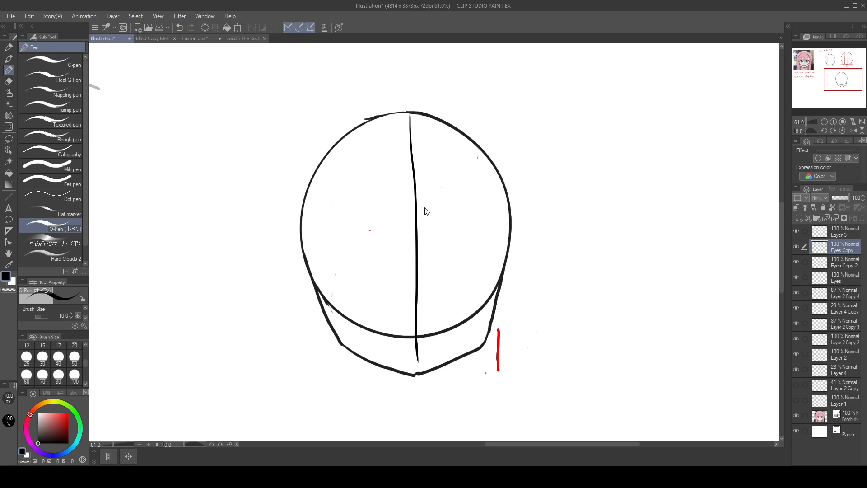
{"action": "key", "text": "ctrl+z"}
{"action": "left_click", "coordinate": [844, 369]}
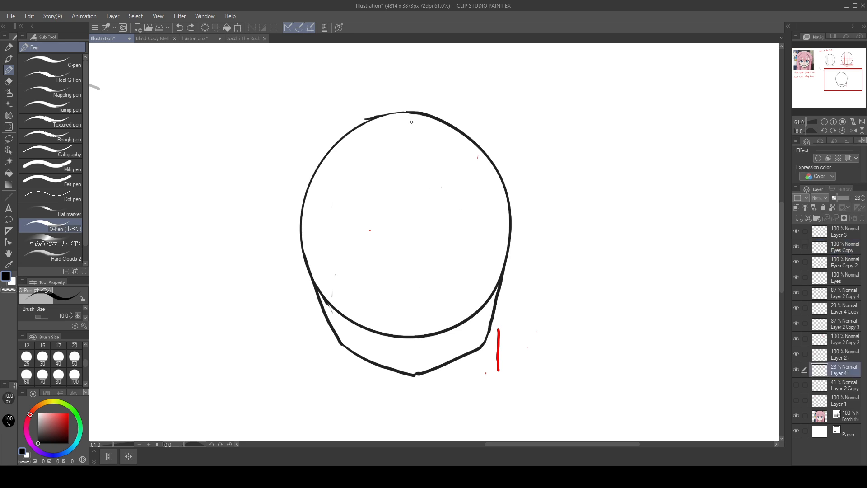
{"action": "left_click_drag", "start_coordinate": [409, 113], "coordinate": [415, 373]}
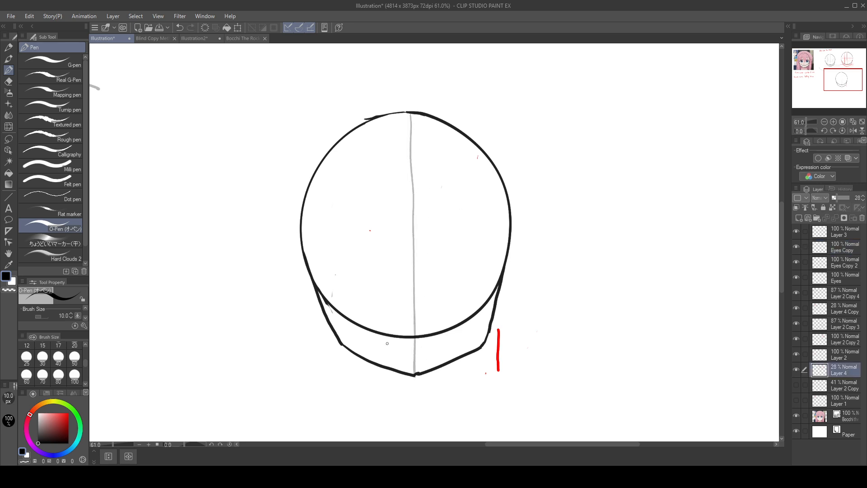
{"action": "left_click_drag", "start_coordinate": [297, 230], "coordinate": [566, 235]}
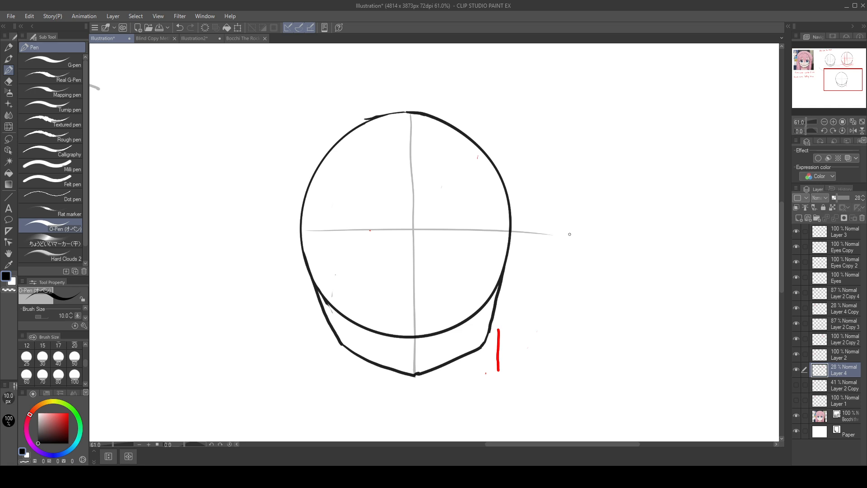
Step: Try measuring the circle's upper and lower halves with double arrows beside the enlarged head, moving the lower arrow up to compare
{"action": "mouse_move", "coordinate": [570, 118]}
{"action": "left_mouse_down"}
{"action": "mouse_move", "coordinate": [568, 231]}
{"action": "mouse_move", "coordinate": [584, 143]}
{"action": "left_mouse_up"}
{"action": "mouse_move", "coordinate": [555, 219]}
{"action": "left_mouse_down"}
{"action": "mouse_move", "coordinate": [586, 225]}
{"action": "mouse_move", "coordinate": [568, 320]}
{"action": "left_mouse_up"}
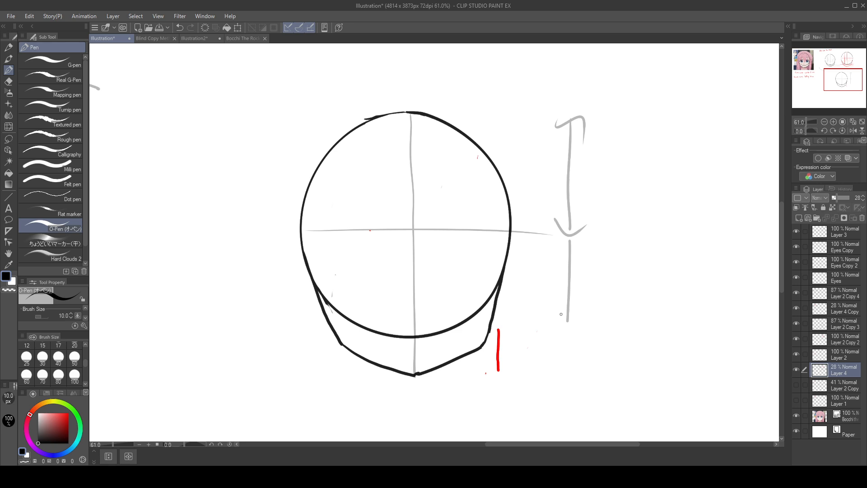
{"action": "mouse_move", "coordinate": [559, 241]}
{"action": "left_mouse_down"}
{"action": "mouse_move", "coordinate": [576, 236]}
{"action": "mouse_move", "coordinate": [573, 253]}
{"action": "left_mouse_up"}
{"action": "left_click_drag", "start_coordinate": [561, 314], "coordinate": [568, 328]}
{"action": "left_click_drag", "start_coordinate": [568, 328], "coordinate": [584, 312]}
{"action": "left_click", "coordinate": [8, 139]}
{"action": "mouse_move", "coordinate": [557, 239]}
{"action": "left_mouse_down"}
{"action": "mouse_move", "coordinate": [585, 234]}
{"action": "mouse_move", "coordinate": [539, 256]}
{"action": "mouse_move", "coordinate": [616, 186]}
{"action": "mouse_move", "coordinate": [618, 154]}
{"action": "left_mouse_up"}
{"action": "key", "text": "ctrl+z"}
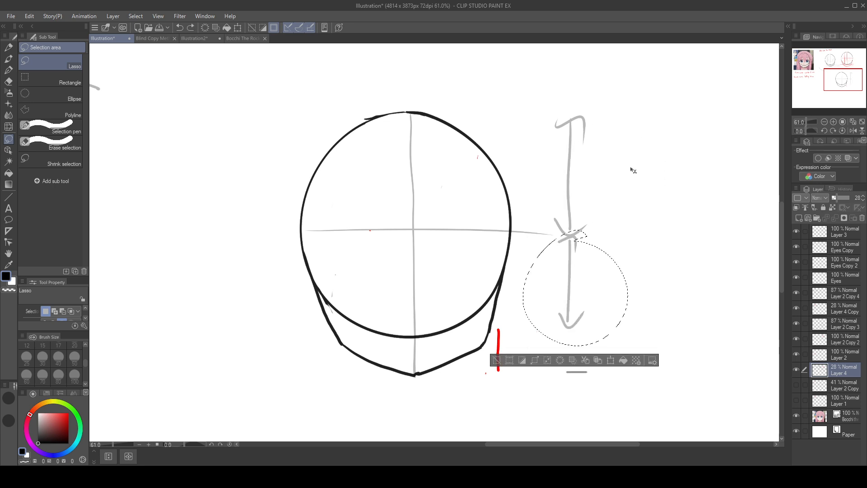
Step: Draw a double arrow beside the reference face, spanning from the circle's top to the upper horizontal guide
{"action": "left_click_drag", "start_coordinate": [291, 242], "coordinate": [560, 298]}
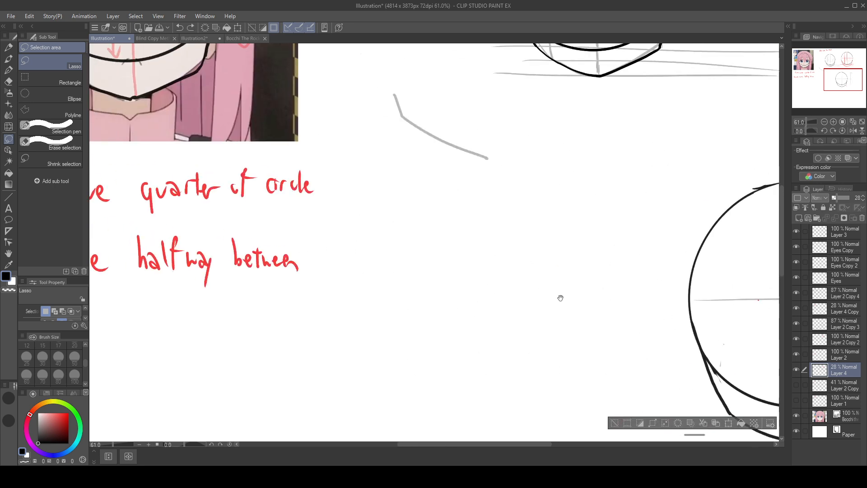
{"action": "left_click_drag", "start_coordinate": [330, 263], "coordinate": [480, 487]}
{"action": "left_click_drag", "start_coordinate": [530, 290], "coordinate": [566, 331]}
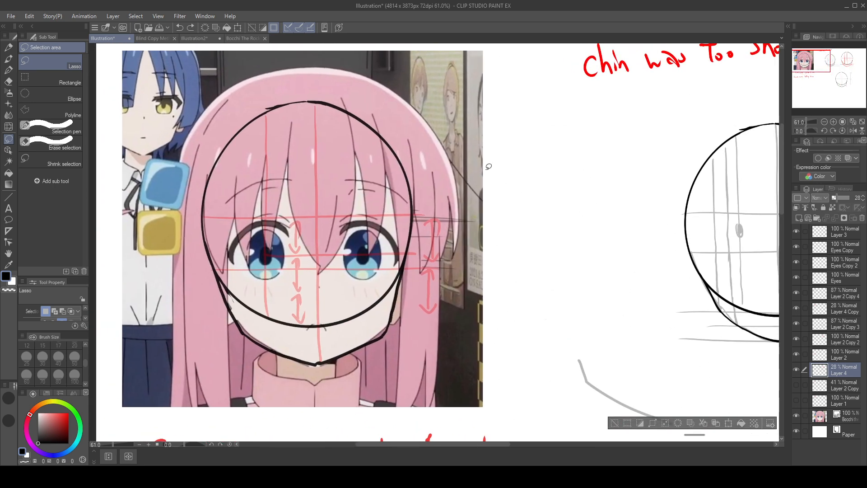
{"action": "key", "text": "p"}
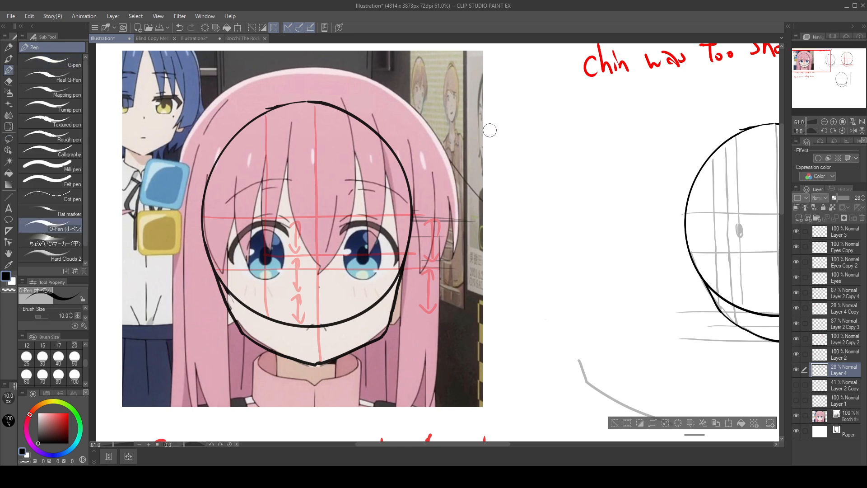
{"action": "key", "text": "ctrl+d"}
{"action": "left_click_drag", "start_coordinate": [475, 101], "coordinate": [475, 221]}
{"action": "key", "text": "ctrl+z"}
{"action": "left_click_drag", "start_coordinate": [517, 108], "coordinate": [522, 216]}
{"action": "left_click_drag", "start_coordinate": [508, 114], "coordinate": [531, 135]}
{"action": "mouse_move", "coordinate": [512, 207]}
{"action": "left_mouse_down"}
{"action": "mouse_move", "coordinate": [519, 216]}
{"action": "mouse_move", "coordinate": [540, 191]}
{"action": "left_mouse_up"}
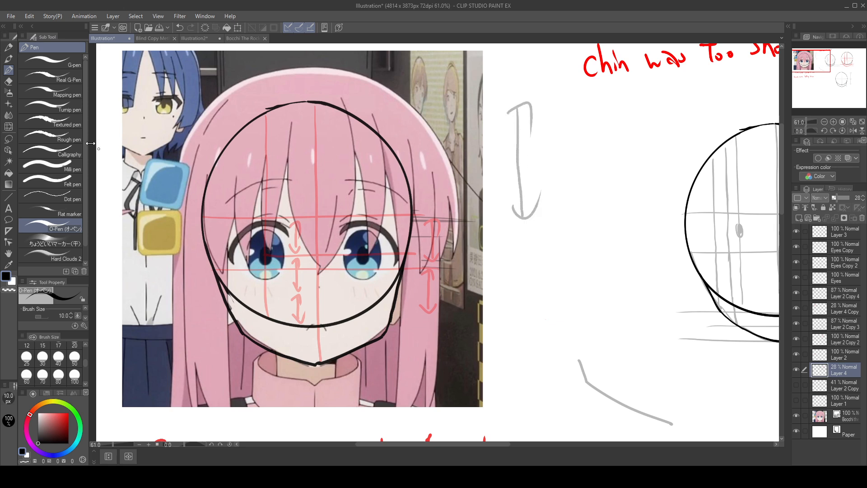
Step: Lasso the double arrow, move it over the circle's lower half on the reference face to compare lengths, and undo the move
{"action": "left_click", "coordinate": [8, 139]}
{"action": "mouse_move", "coordinate": [545, 88]}
{"action": "left_mouse_down"}
{"action": "mouse_move", "coordinate": [597, 164]}
{"action": "mouse_move", "coordinate": [546, 88]}
{"action": "left_mouse_up"}
{"action": "mouse_move", "coordinate": [554, 148]}
{"action": "left_mouse_down"}
{"action": "mouse_move", "coordinate": [473, 203]}
{"action": "mouse_move", "coordinate": [346, 259]}
{"action": "mouse_move", "coordinate": [332, 244]}
{"action": "left_mouse_up"}
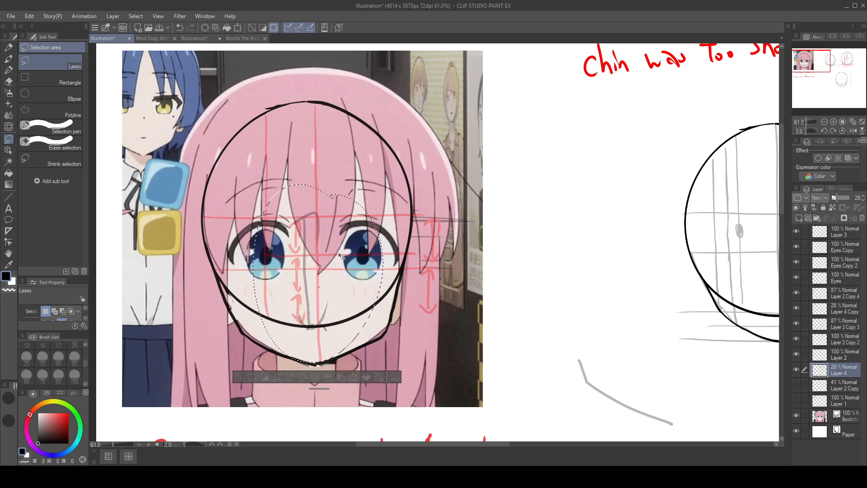
{"action": "key", "text": "ctrl+z"}
{"action": "key", "text": "ctrl+z"}
{"action": "key", "text": "ctrl+z"}
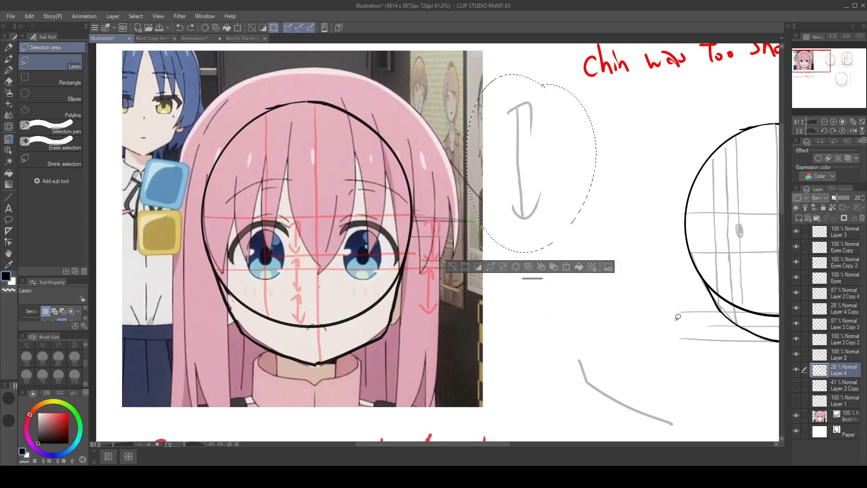
Step: Try a vertical measuring line in the enlarged head's upper right quarter and remove it
{"action": "mouse_move", "coordinate": [641, 348]}
{"action": "left_mouse_down"}
{"action": "mouse_move", "coordinate": [138, 229]}
{"action": "mouse_move", "coordinate": [497, 209]}
{"action": "left_mouse_up"}
{"action": "mouse_move", "coordinate": [518, 308]}
{"action": "left_mouse_down"}
{"action": "mouse_move", "coordinate": [622, 257]}
{"action": "mouse_move", "coordinate": [608, 275]}
{"action": "mouse_move", "coordinate": [615, 259]}
{"action": "mouse_move", "coordinate": [616, 275]}
{"action": "mouse_move", "coordinate": [614, 212]}
{"action": "mouse_move", "coordinate": [597, 229]}
{"action": "mouse_move", "coordinate": [596, 250]}
{"action": "mouse_move", "coordinate": [627, 324]}
{"action": "mouse_move", "coordinate": [612, 374]}
{"action": "mouse_move", "coordinate": [601, 360]}
{"action": "mouse_move", "coordinate": [629, 347]}
{"action": "left_mouse_up"}
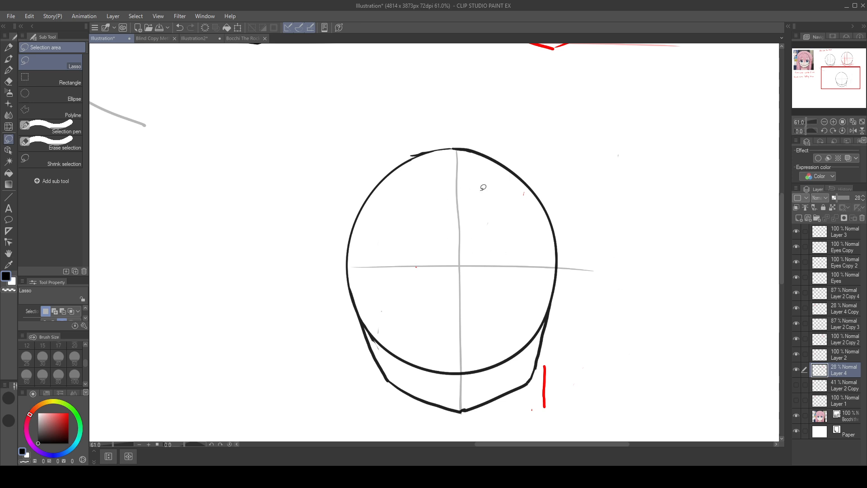
{"action": "left_click_drag", "start_coordinate": [493, 158], "coordinate": [496, 257]}
{"action": "left_click", "coordinate": [491, 213]}
{"action": "left_click", "coordinate": [14, 73]}
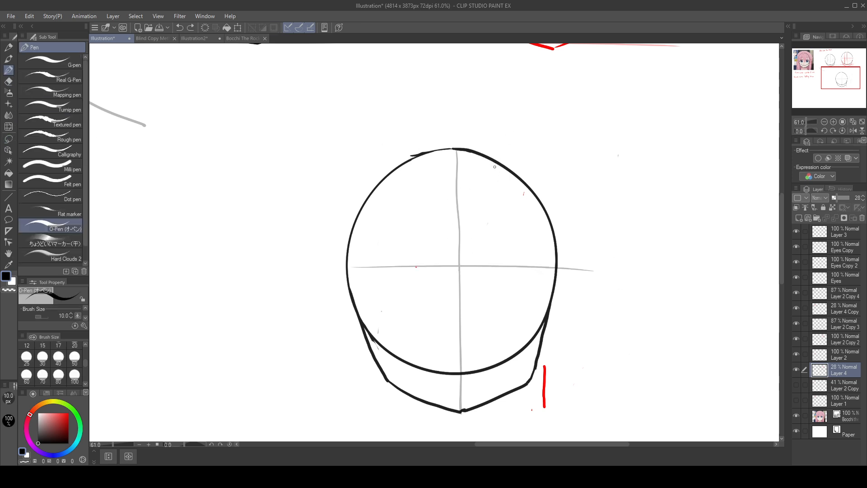
{"action": "left_click_drag", "start_coordinate": [494, 160], "coordinate": [497, 258]}
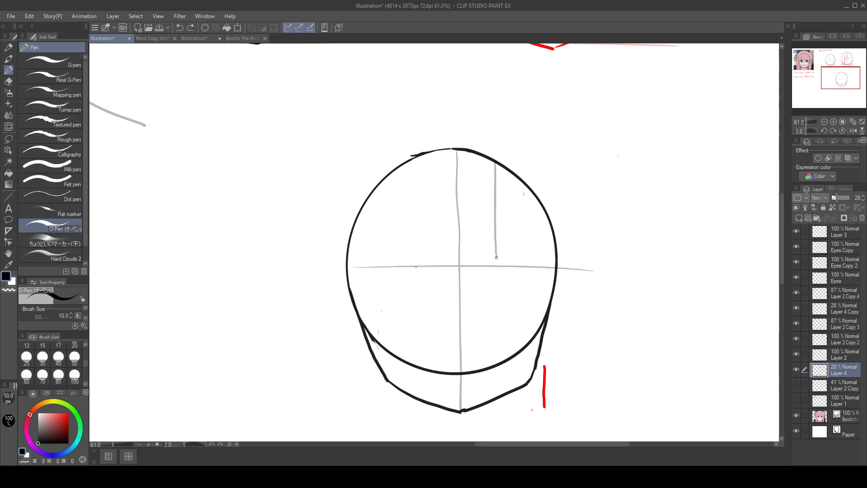
{"action": "left_click", "coordinate": [8, 139]}
{"action": "mouse_move", "coordinate": [504, 138]}
{"action": "left_mouse_down"}
{"action": "mouse_move", "coordinate": [480, 227]}
{"action": "mouse_move", "coordinate": [508, 259]}
{"action": "left_mouse_up"}
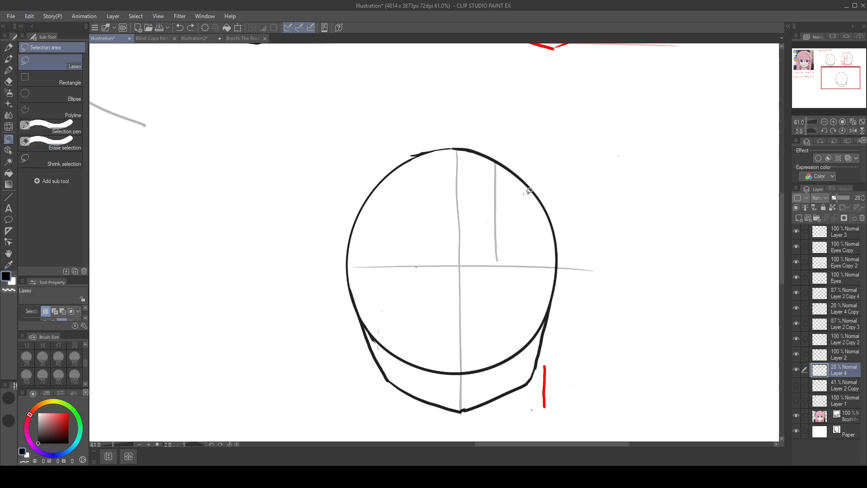
{"action": "key", "text": "Delete"}
{"action": "left_click", "coordinate": [8, 70]}
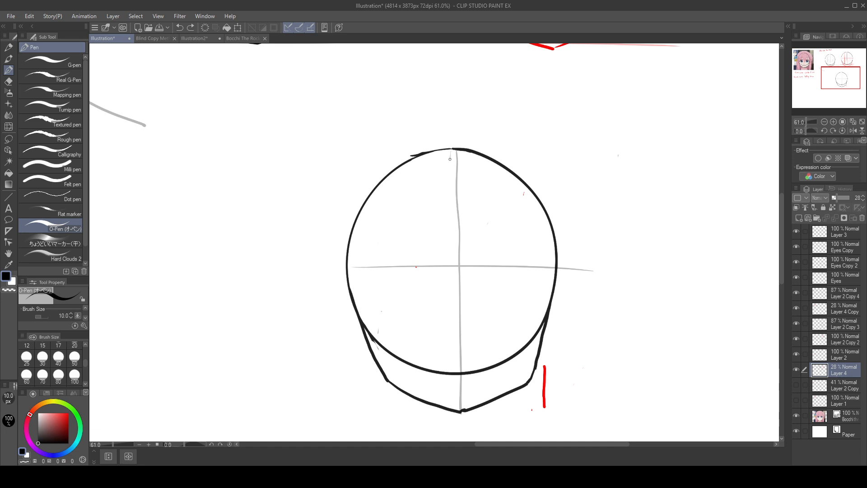
{"action": "key", "text": "ctrl+z"}
Step: Try a measuring line beside the upper centre line, lasso and move it down over the lower half, and undo the move
{"action": "left_click_drag", "start_coordinate": [449, 155], "coordinate": [449, 263]}
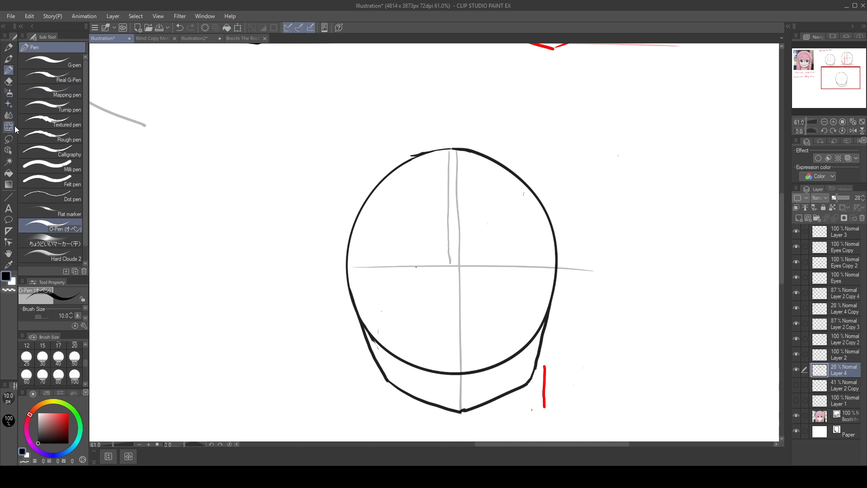
{"action": "key", "text": "m"}
{"action": "mouse_move", "coordinate": [451, 140]}
{"action": "left_mouse_down"}
{"action": "mouse_move", "coordinate": [427, 192]}
{"action": "mouse_move", "coordinate": [437, 251]}
{"action": "mouse_move", "coordinate": [448, 259]}
{"action": "mouse_move", "coordinate": [458, 245]}
{"action": "mouse_move", "coordinate": [433, 230]}
{"action": "mouse_move", "coordinate": [445, 263]}
{"action": "mouse_move", "coordinate": [455, 262]}
{"action": "mouse_move", "coordinate": [452, 141]}
{"action": "left_mouse_up"}
{"action": "key", "text": "ctrl+z"}
{"action": "left_click_drag", "start_coordinate": [456, 194], "coordinate": [456, 299]}
{"action": "key", "text": "ctrl+z"}
{"action": "key", "text": "ctrl+z"}
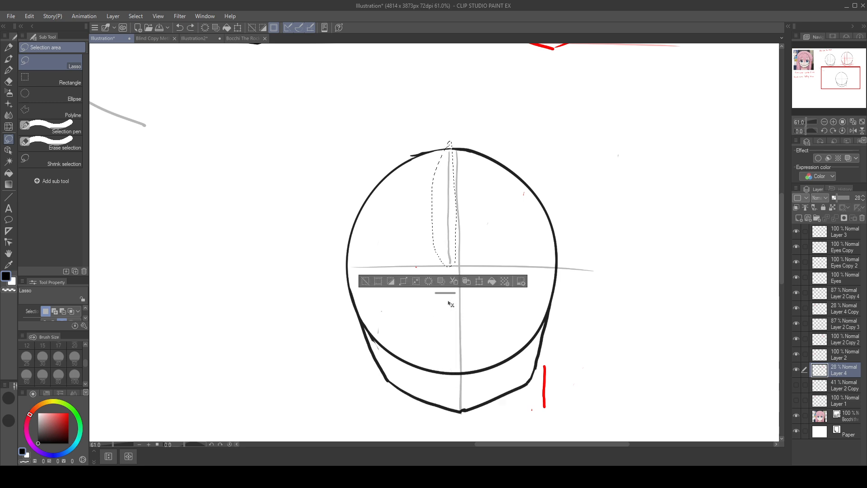
Step: Draw a vertical line from the midline toward the circle's bottom, beside the centre line, with two ticks dividing it into thirds
{"action": "mouse_move", "coordinate": [446, 323]}
{"action": "left_mouse_down"}
{"action": "mouse_move", "coordinate": [488, 339]}
{"action": "mouse_move", "coordinate": [643, 341]}
{"action": "left_mouse_up"}
{"action": "mouse_move", "coordinate": [129, 253]}
{"action": "left_mouse_down"}
{"action": "mouse_move", "coordinate": [468, 449]}
{"action": "mouse_move", "coordinate": [470, 479]}
{"action": "left_mouse_up"}
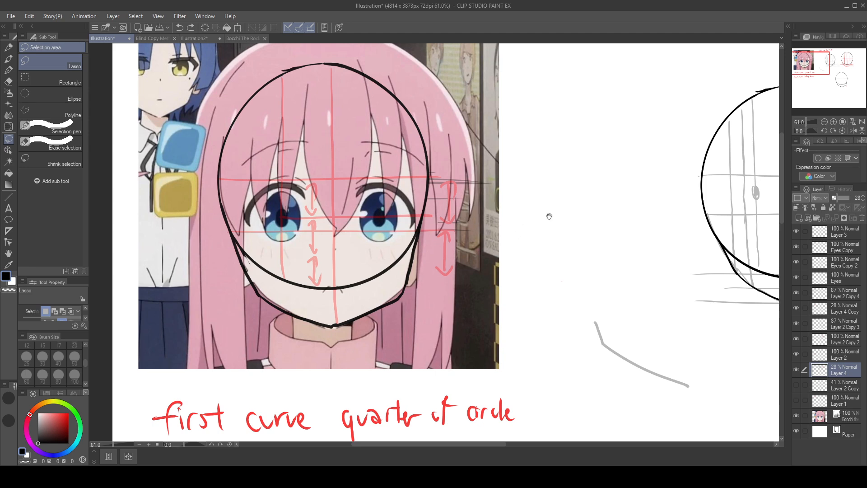
{"action": "left_click_drag", "start_coordinate": [550, 216], "coordinate": [314, 121]}
{"action": "mouse_move", "coordinate": [641, 347]}
{"action": "left_mouse_down"}
{"action": "mouse_move", "coordinate": [399, 245]}
{"action": "mouse_move", "coordinate": [778, 364]}
{"action": "left_mouse_up"}
{"action": "mouse_move", "coordinate": [523, 320]}
{"action": "left_mouse_down"}
{"action": "mouse_move", "coordinate": [684, 446]}
{"action": "mouse_move", "coordinate": [671, 462]}
{"action": "mouse_move", "coordinate": [318, 220]}
{"action": "left_mouse_up"}
{"action": "left_click_drag", "start_coordinate": [618, 300], "coordinate": [428, 174]}
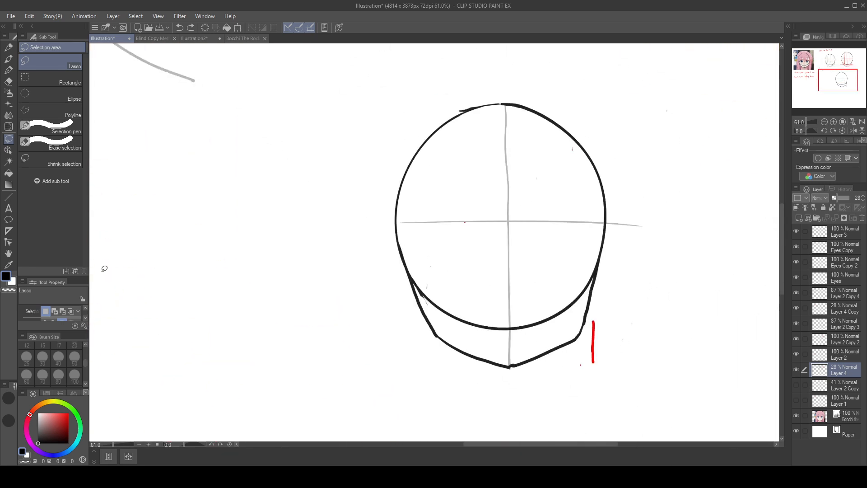
{"action": "key", "text": "p"}
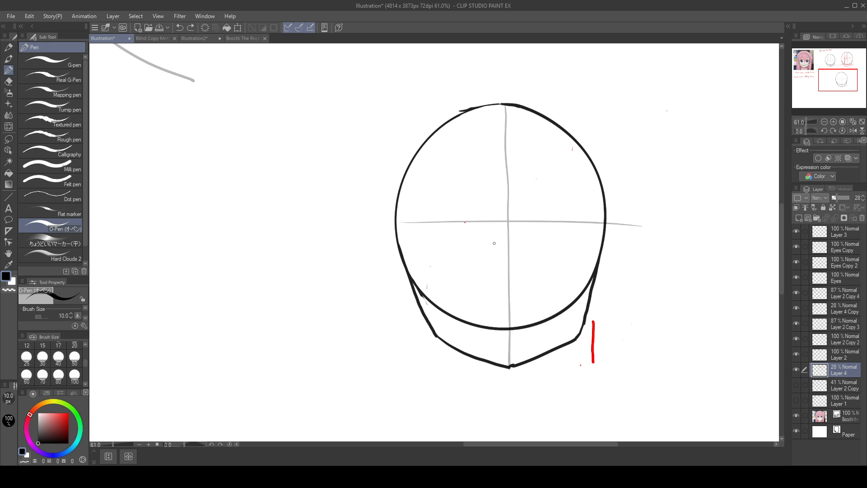
{"action": "left_click_drag", "start_coordinate": [494, 227], "coordinate": [496, 316]}
{"action": "left_click_drag", "start_coordinate": [495, 254], "coordinate": [510, 258]}
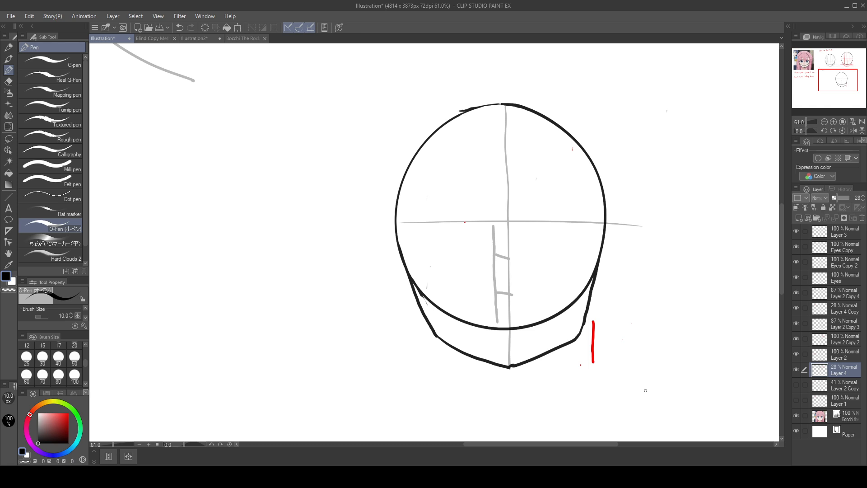
Step: Try a small double arrow spanning the first third, move it down to check the other divisions, and undo it
{"action": "left_click_drag", "start_coordinate": [528, 223], "coordinate": [534, 258]}
{"action": "left_click", "coordinate": [8, 139]}
{"action": "left_click_drag", "start_coordinate": [525, 221], "coordinate": [538, 309]}
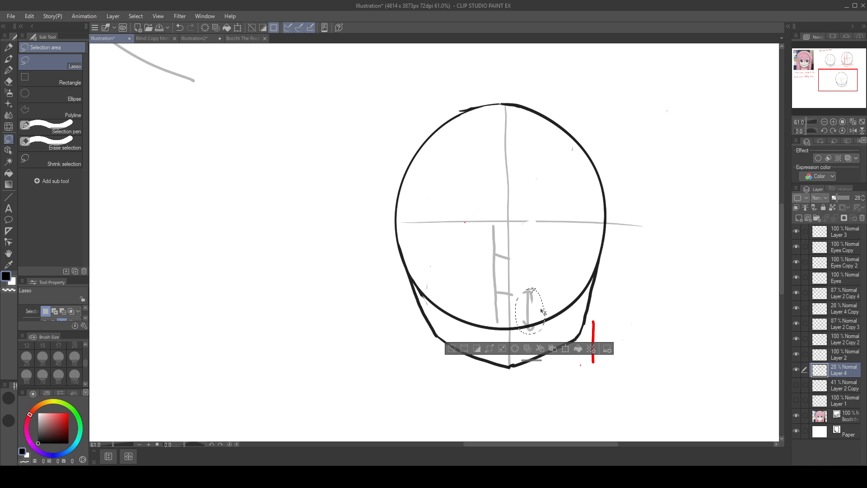
{"action": "key", "text": "ctrl+z"}
{"action": "key", "text": "ctrl+z"}
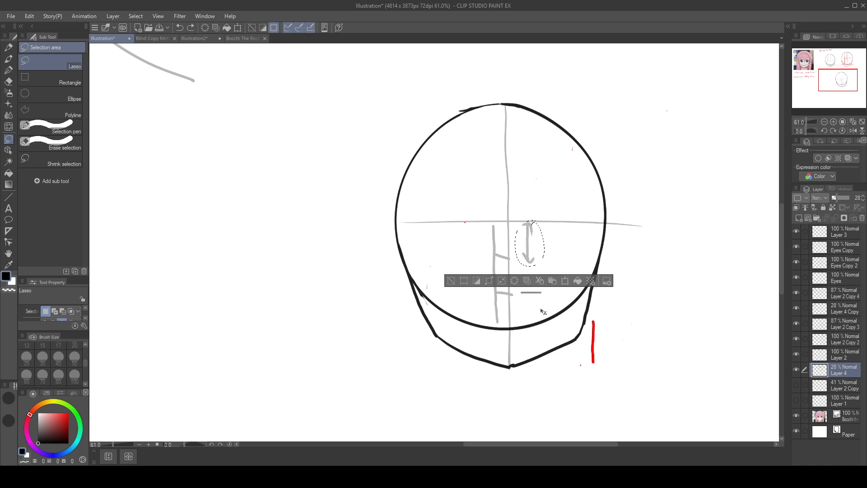
{"action": "key", "text": "ctrl+z"}
{"action": "key", "text": "ctrl+z"}
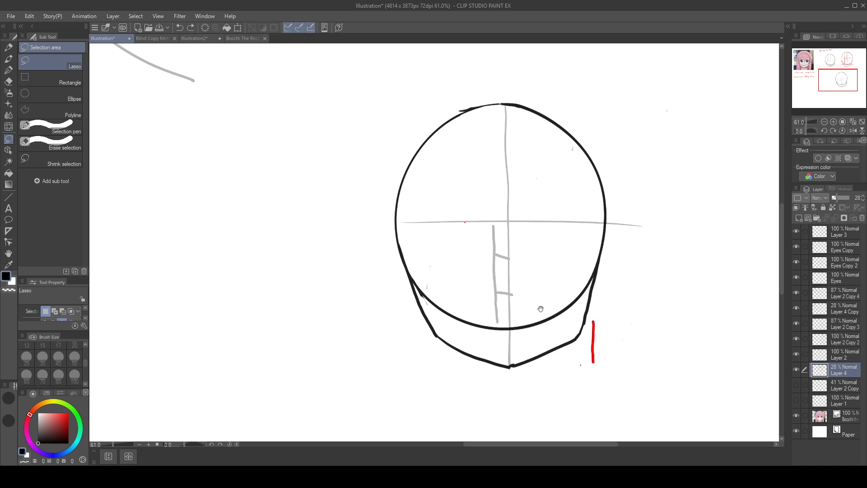
Step: With the pen, draw a horizontal guide line across the enlarged head's lower half at the first third tick, after checking the reference
{"action": "left_click_drag", "start_coordinate": [398, 289], "coordinate": [511, 312]}
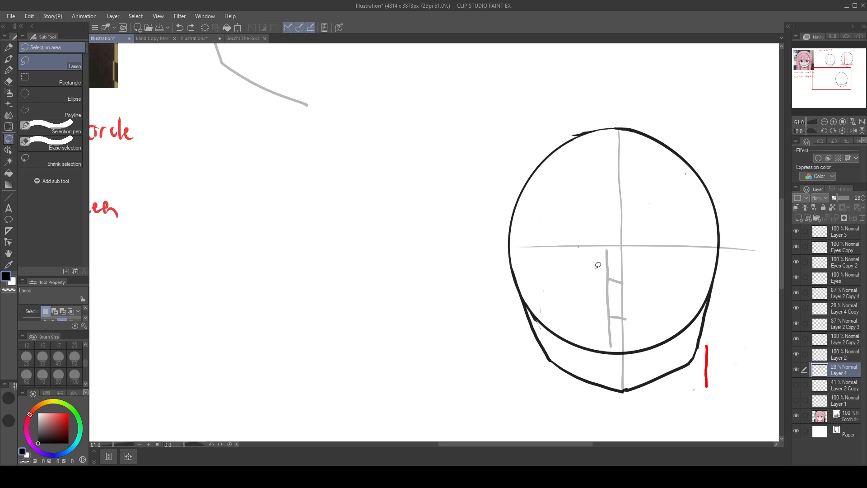
{"action": "key", "text": "p"}
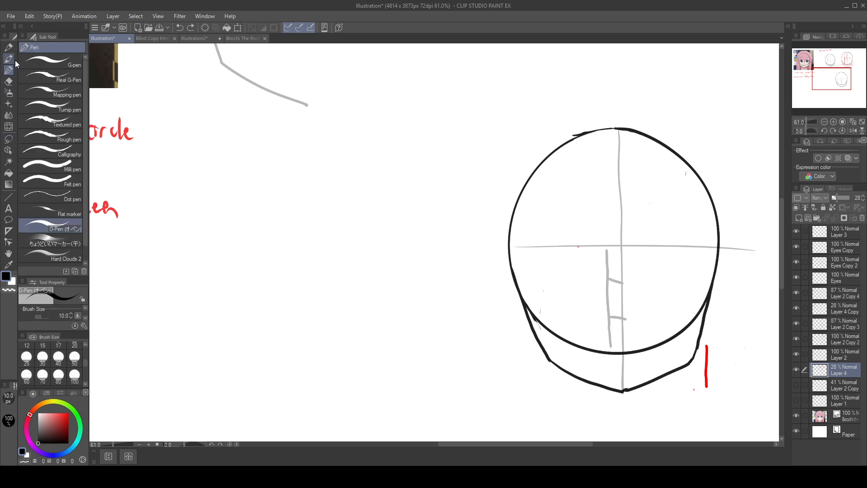
{"action": "left_click_drag", "start_coordinate": [423, 299], "coordinate": [709, 387]}
{"action": "left_click_drag", "start_coordinate": [353, 325], "coordinate": [461, 456]}
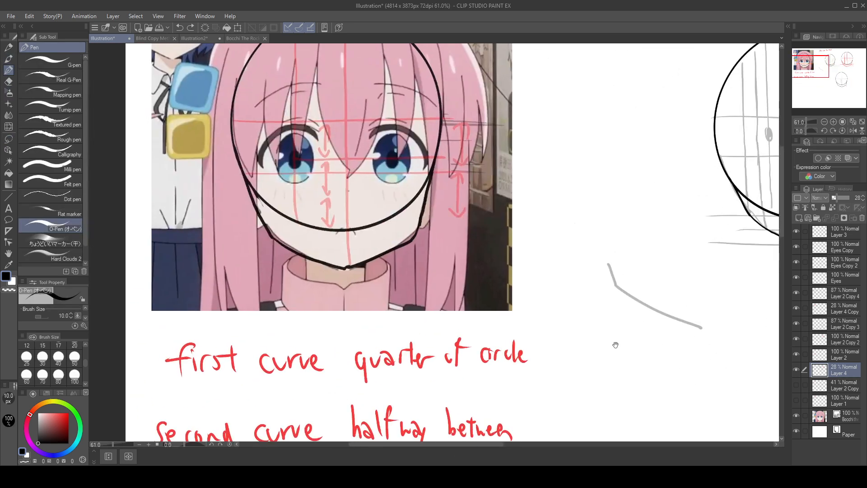
{"action": "left_click_drag", "start_coordinate": [633, 338], "coordinate": [581, 334]}
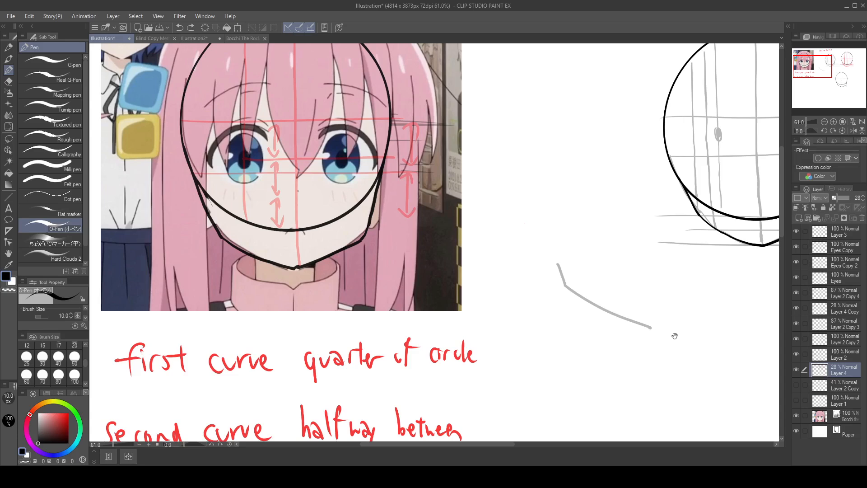
{"action": "mouse_move", "coordinate": [674, 332]}
{"action": "left_mouse_down"}
{"action": "mouse_move", "coordinate": [433, 285]}
{"action": "mouse_move", "coordinate": [454, 227]}
{"action": "mouse_move", "coordinate": [490, 211]}
{"action": "left_mouse_up"}
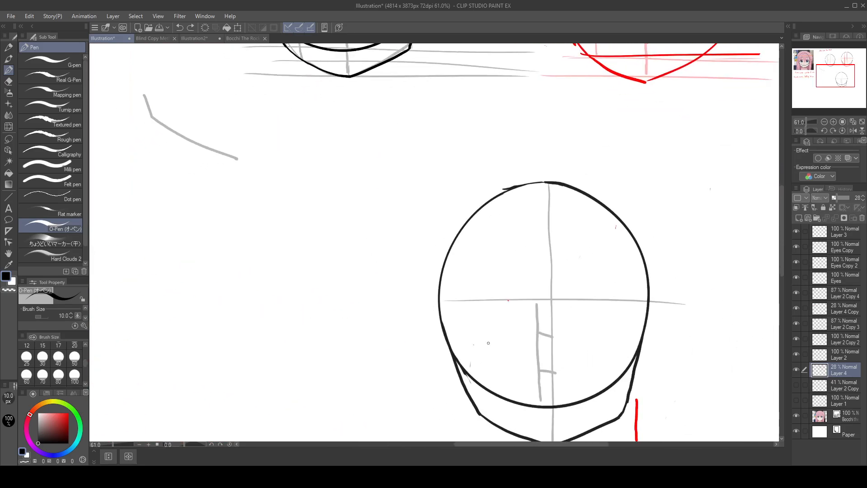
{"action": "left_click_drag", "start_coordinate": [486, 333], "coordinate": [665, 337]}
{"action": "left_click_drag", "start_coordinate": [453, 312], "coordinate": [437, 294]}
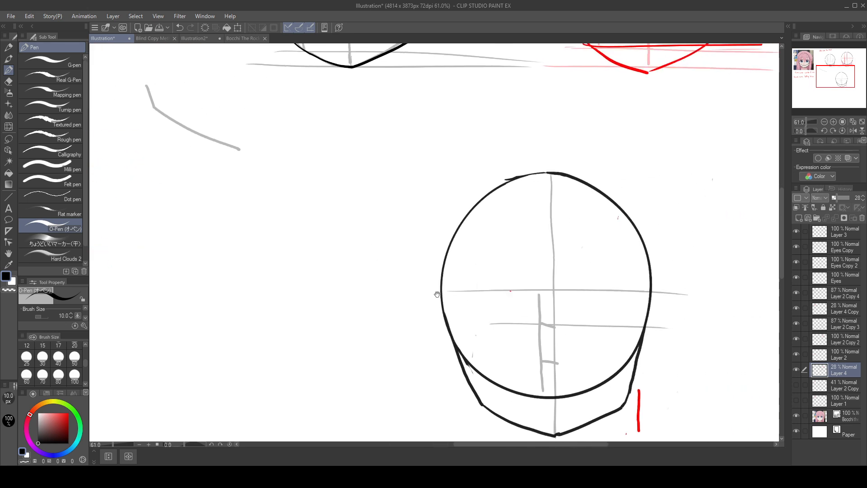
Step: Try a vertical eye line between the circle's left edge and centre line, compare both gaps with double arrows, and undo everything
{"action": "left_click_drag", "start_coordinate": [509, 195], "coordinate": [506, 324]}
{"action": "left_click_drag", "start_coordinate": [513, 241], "coordinate": [519, 255]}
{"action": "left_click_drag", "start_coordinate": [515, 244], "coordinate": [546, 244]}
{"action": "mouse_move", "coordinate": [461, 241]}
{"action": "left_mouse_down"}
{"action": "mouse_move", "coordinate": [450, 248]}
{"action": "mouse_move", "coordinate": [460, 256]}
{"action": "left_mouse_up"}
{"action": "left_click_drag", "start_coordinate": [452, 248], "coordinate": [500, 250]}
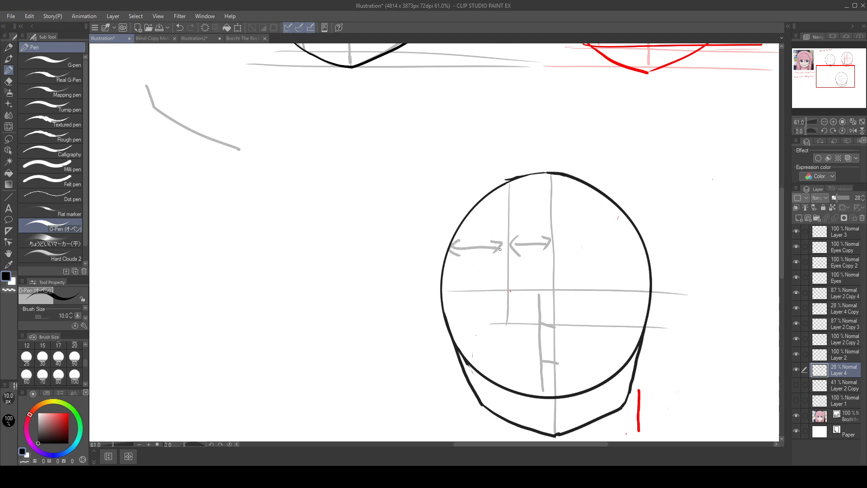
{"action": "key", "text": "ctrl+z"}
{"action": "key", "text": "ctrl+z"}
{"action": "key", "text": "ctrl+z"}
{"action": "key", "text": "ctrl+z"}
{"action": "key", "text": "ctrl+z"}
{"action": "key", "text": "ctrl+z"}
{"action": "key", "text": "ctrl+z"}
{"action": "key", "text": "ctrl+z"}
Step: Draw a vertical eye line from the circle's upper left edge down to the first-third line, redoing weak attempts and undoing the trial pupil
{"action": "left_click_drag", "start_coordinate": [497, 191], "coordinate": [499, 277]}
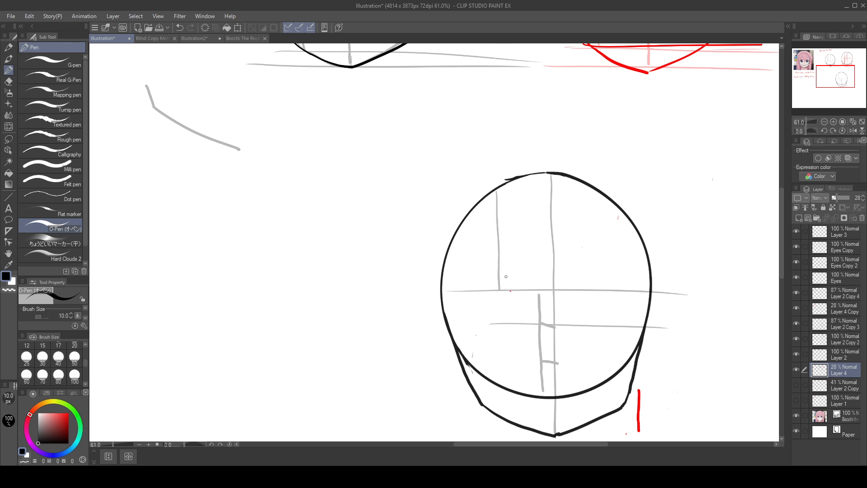
{"action": "key", "text": "ctrl+z"}
{"action": "left_click_drag", "start_coordinate": [500, 188], "coordinate": [500, 253]}
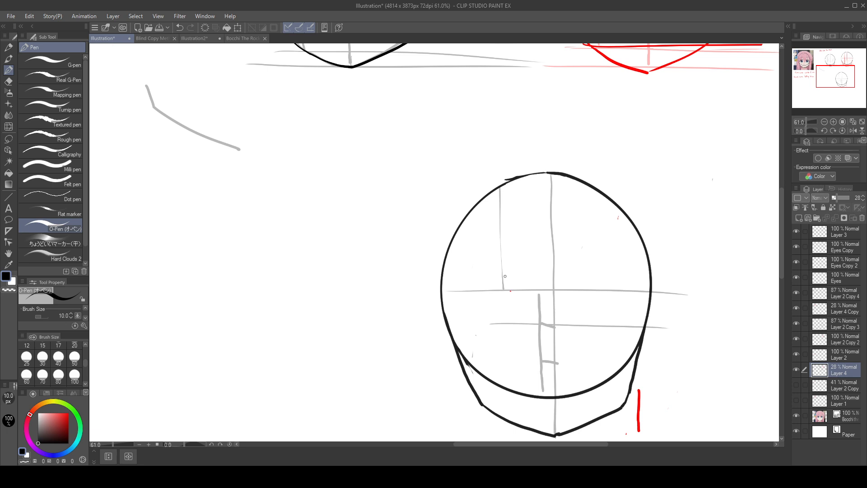
{"action": "key", "text": "ctrl+z"}
{"action": "left_click_drag", "start_coordinate": [501, 187], "coordinate": [500, 328]}
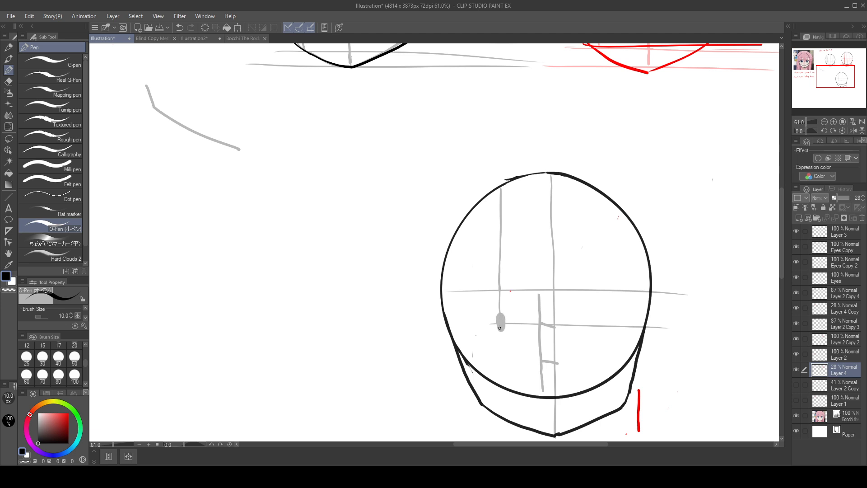
{"action": "left_click_drag", "start_coordinate": [655, 364], "coordinate": [604, 302]}
{"action": "key", "text": "ctrl+z"}
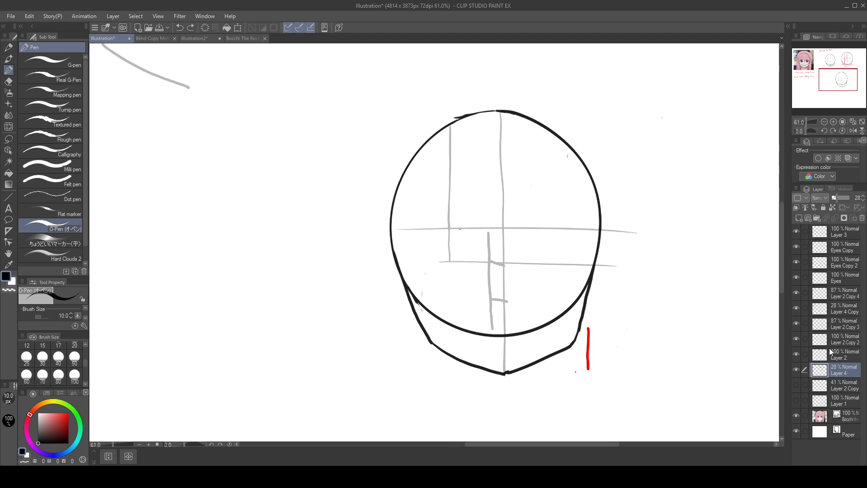
Step: Go through the copied layers and rename Layer 2 Copy 3 as Current Layer
{"action": "left_click", "coordinate": [850, 358]}
{"action": "left_click", "coordinate": [855, 296]}
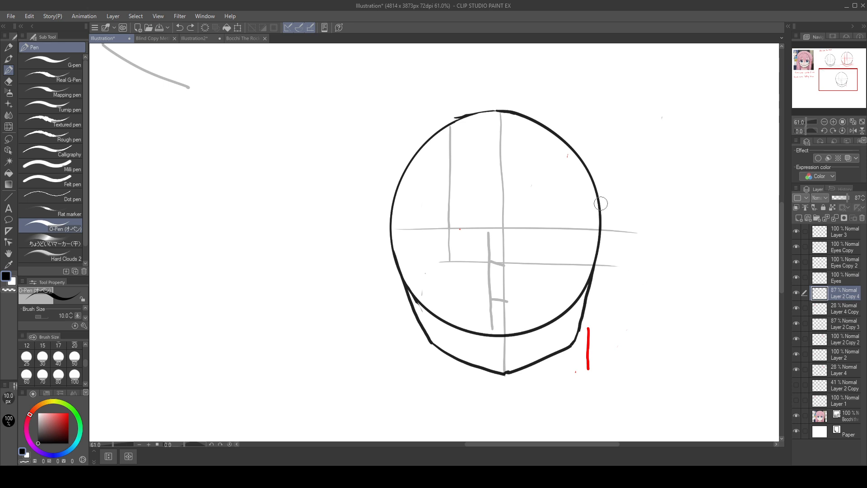
{"action": "left_click", "coordinate": [854, 253]}
{"action": "left_click", "coordinate": [848, 277]}
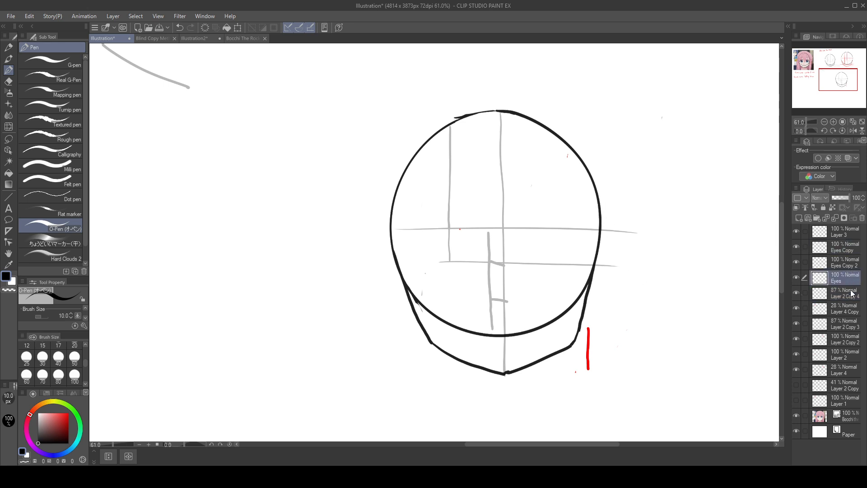
{"action": "left_click", "coordinate": [851, 293]}
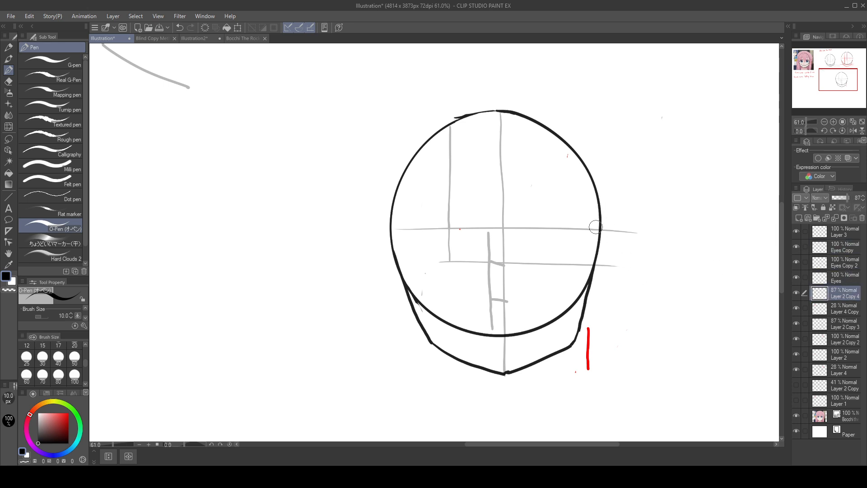
{"action": "left_click", "coordinate": [855, 309]}
{"action": "left_click", "coordinate": [853, 354]}
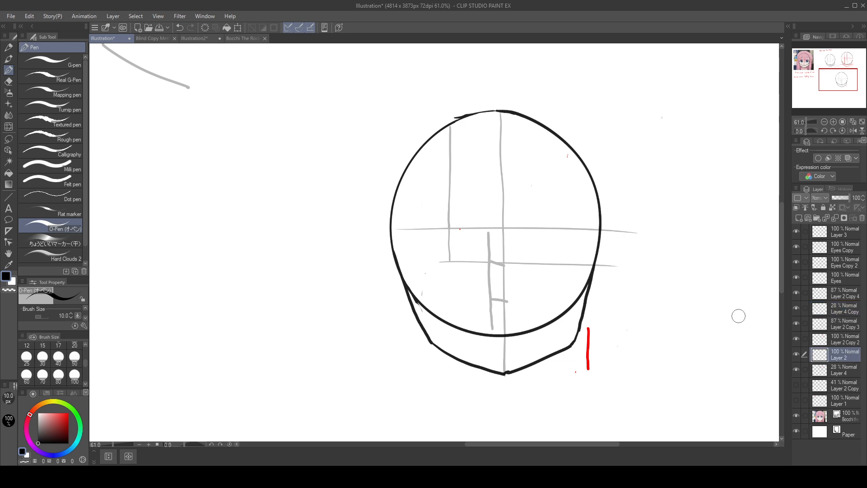
{"action": "left_click", "coordinate": [854, 342]}
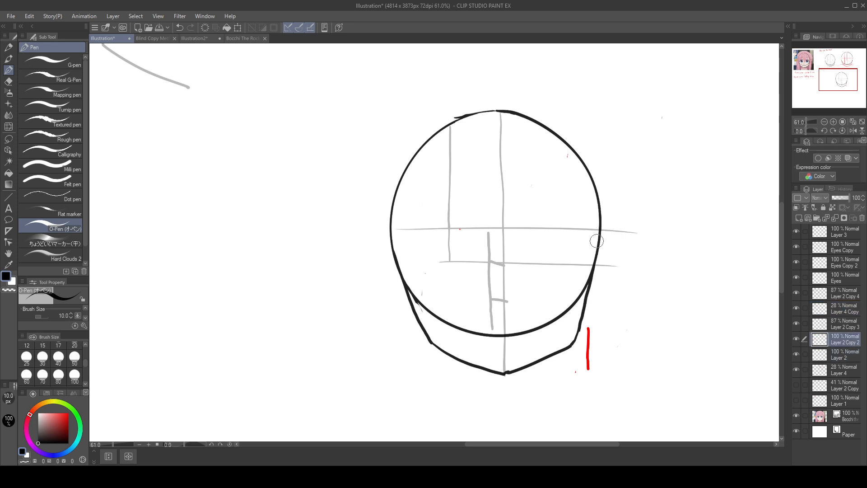
{"action": "left_click", "coordinate": [853, 323]}
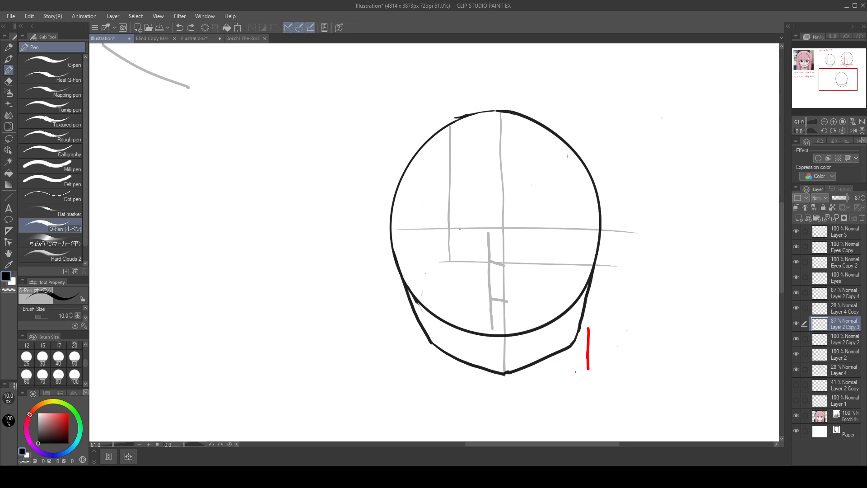
{"action": "key", "text": "Return"}
Step: Mark a small black dot near the lower end of the enlarged head's vertical eye line
{"action": "left_click_drag", "start_coordinate": [449, 256], "coordinate": [450, 262]}
{"action": "key", "text": "ctrl+z"}
{"action": "left_click", "coordinate": [450, 254]}
Step: Mark the left pupil's upper and lower limits on the reference face with short black strokes
{"action": "left_click_drag", "start_coordinate": [183, 182], "coordinate": [513, 327]}
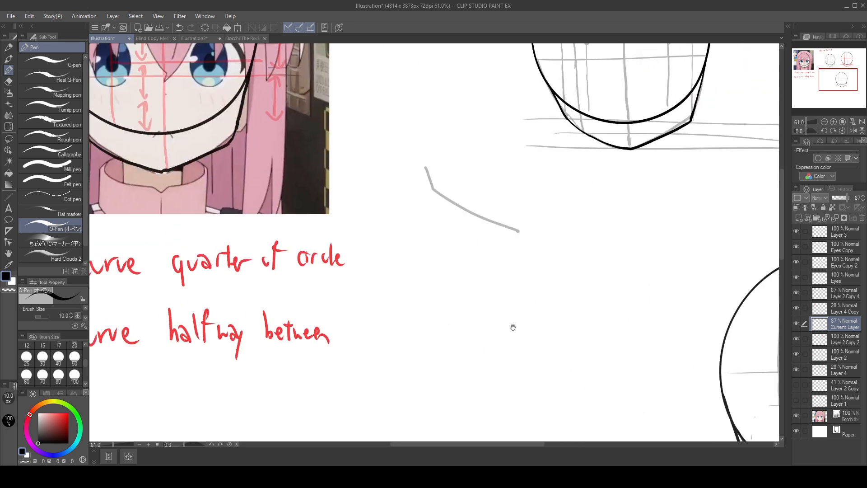
{"action": "left_click_drag", "start_coordinate": [378, 274], "coordinate": [645, 416]}
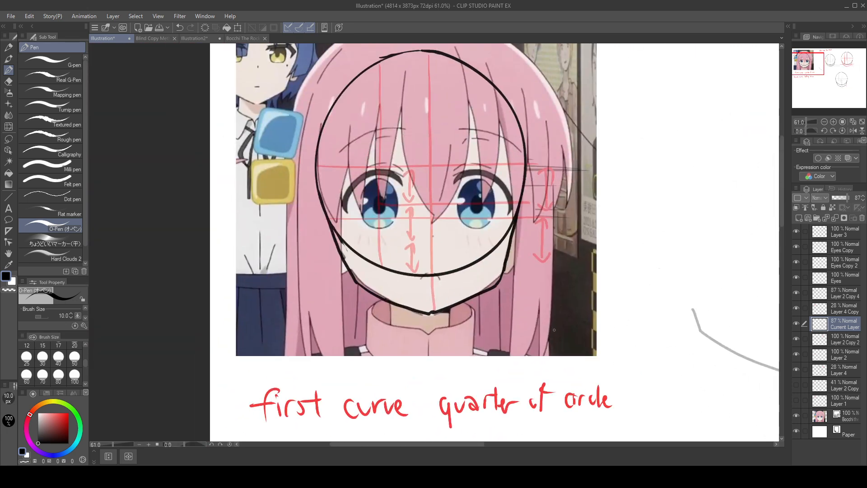
{"action": "mouse_move", "coordinate": [371, 194]}
{"action": "left_mouse_down"}
{"action": "mouse_move", "coordinate": [393, 196]}
{"action": "mouse_move", "coordinate": [397, 212]}
{"action": "left_mouse_up"}
Step: Try a vertical line and horizontal measuring lines in black across the reference's left eye, and undo them
{"action": "left_click_drag", "start_coordinate": [362, 179], "coordinate": [364, 224]}
{"action": "left_click_drag", "start_coordinate": [361, 173], "coordinate": [364, 222]}
{"action": "left_click_drag", "start_coordinate": [321, 194], "coordinate": [378, 196]}
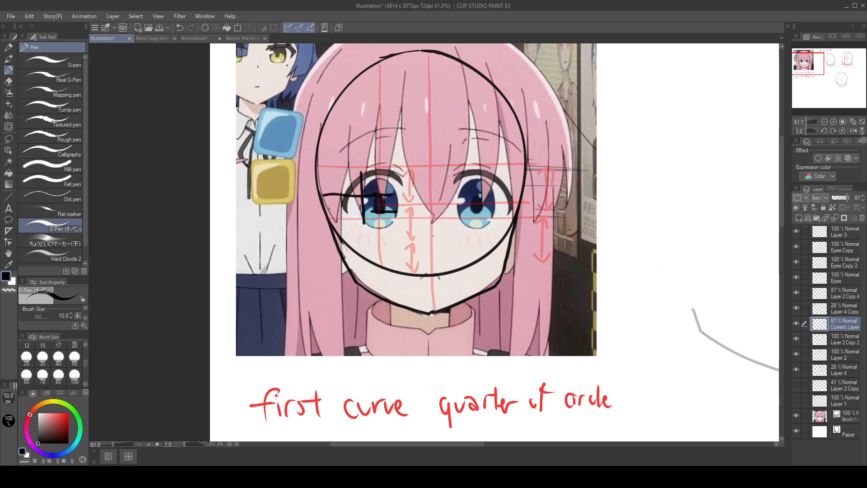
{"action": "left_click_drag", "start_coordinate": [328, 208], "coordinate": [367, 213]}
{"action": "key", "text": "ctrl+z"}
{"action": "key", "text": "ctrl+z"}
{"action": "key", "text": "ctrl+z"}
Step: Switch back to Layer 4 and try a small mark left of the enlarged head's eye line, undoing it
{"action": "left_click_drag", "start_coordinate": [682, 357], "coordinate": [325, 230]}
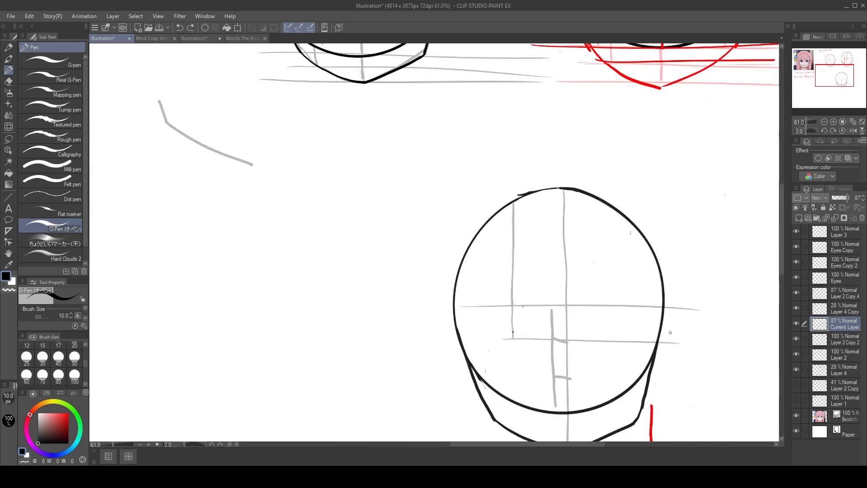
{"action": "left_click", "coordinate": [853, 372]}
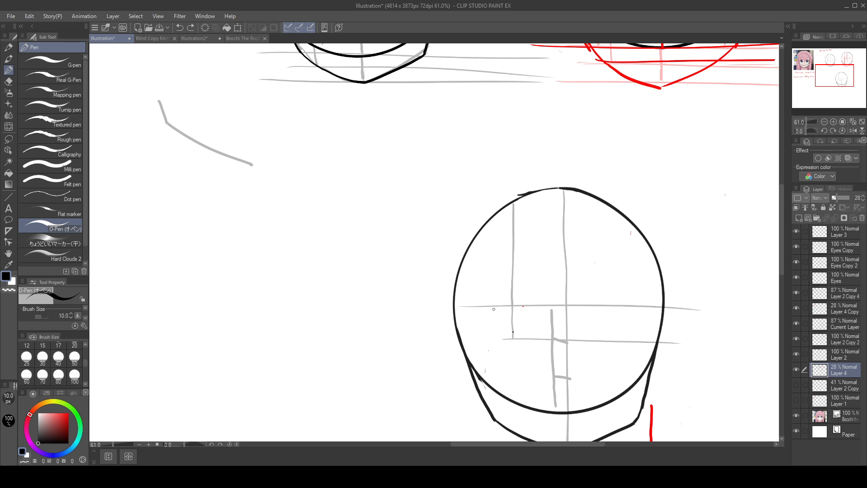
{"action": "mouse_move", "coordinate": [494, 309]}
{"action": "left_mouse_down"}
{"action": "mouse_move", "coordinate": [494, 335]}
{"action": "mouse_move", "coordinate": [502, 319]}
{"action": "left_mouse_up"}
{"action": "key", "text": "ctrl+z"}
{"action": "key", "text": "ctrl+z"}
Step: Draw a short horizontal guide from the circle's edge across the reference's left eye, undoing the vertical attempts at its outer side
{"action": "left_click_drag", "start_coordinate": [339, 250], "coordinate": [693, 410]}
{"action": "left_click_drag", "start_coordinate": [491, 279], "coordinate": [668, 351]}
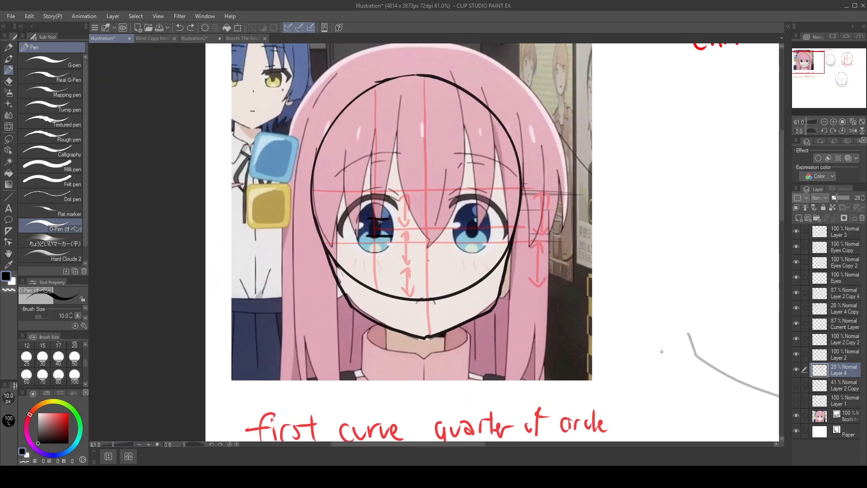
{"action": "left_click_drag", "start_coordinate": [349, 194], "coordinate": [355, 241]}
{"action": "key", "text": "ctrl+z"}
{"action": "left_click_drag", "start_coordinate": [350, 194], "coordinate": [353, 236]}
{"action": "key", "text": "ctrl+z"}
{"action": "left_click_drag", "start_coordinate": [323, 219], "coordinate": [360, 219]}
Step: Add a short vertical guide left of the enlarged head's eye line, between the midline and the first-third line
{"action": "left_click_drag", "start_coordinate": [602, 275], "coordinate": [499, 238]}
{"action": "left_click_drag", "start_coordinate": [463, 190], "coordinate": [432, 171]}
{"action": "left_click_drag", "start_coordinate": [727, 333], "coordinate": [749, 340]}
{"action": "left_click_drag", "start_coordinate": [485, 288], "coordinate": [731, 415]}
{"action": "mouse_move", "coordinate": [564, 314]}
{"action": "left_mouse_down"}
{"action": "mouse_move", "coordinate": [667, 377]}
{"action": "mouse_move", "coordinate": [496, 253]}
{"action": "left_mouse_up"}
{"action": "left_click_drag", "start_coordinate": [698, 319], "coordinate": [550, 222]}
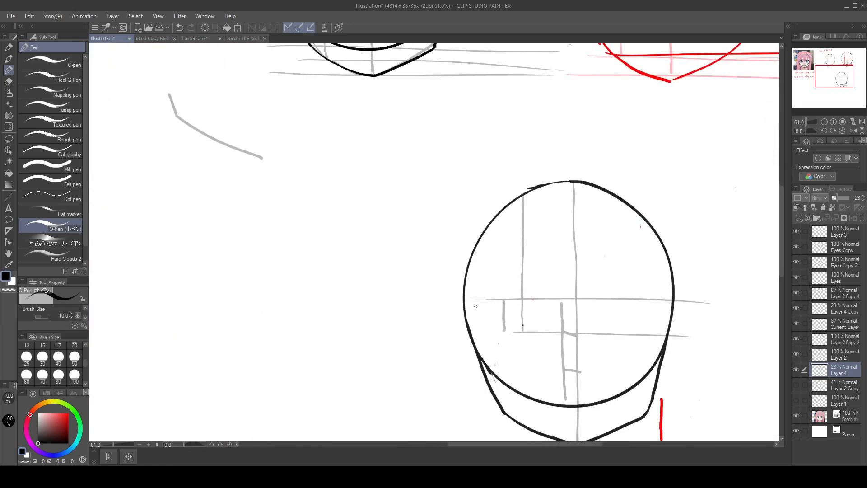
Step: Draw a horizontal guide just below the midline from the circle's left edge to the centre line, redoing it until straight
{"action": "left_click_drag", "start_coordinate": [469, 312], "coordinate": [553, 317]}
{"action": "key", "text": "ctrl+z"}
{"action": "left_click_drag", "start_coordinate": [469, 314], "coordinate": [543, 315]}
{"action": "key", "text": "ctrl+z"}
{"action": "left_click_drag", "start_coordinate": [466, 315], "coordinate": [555, 317]}
{"action": "key", "text": "ctrl+z"}
{"action": "left_click_drag", "start_coordinate": [465, 313], "coordinate": [576, 310]}
{"action": "key", "text": "ctrl+z"}
{"action": "left_click_drag", "start_coordinate": [466, 313], "coordinate": [578, 311]}
Step: Sketch guides around the reference's left eye to check its height and outer edge, undoing the spare stroke
{"action": "left_click_drag", "start_coordinate": [379, 251], "coordinate": [622, 263]}
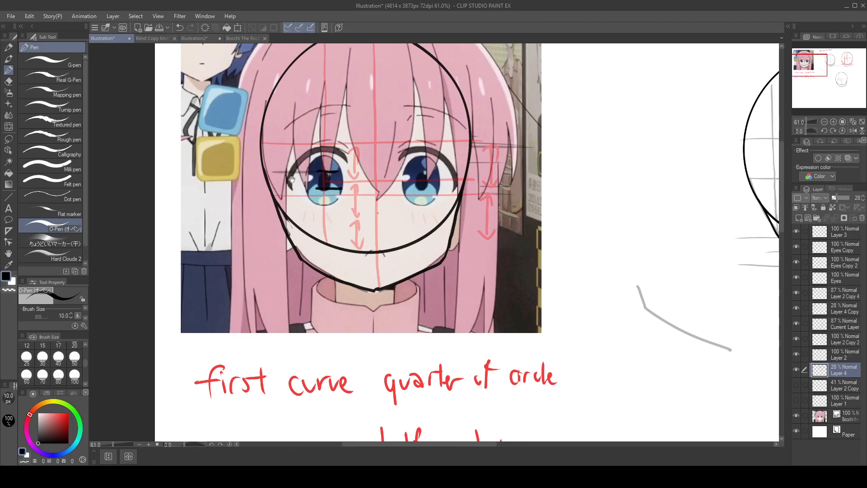
{"action": "left_click_drag", "start_coordinate": [276, 189], "coordinate": [449, 188]}
{"action": "left_click_drag", "start_coordinate": [299, 150], "coordinate": [300, 199]}
{"action": "key", "text": "ctrl+z"}
{"action": "left_click_drag", "start_coordinate": [624, 297], "coordinate": [313, 161]}
{"action": "left_click_drag", "start_coordinate": [629, 264], "coordinate": [473, 168]}
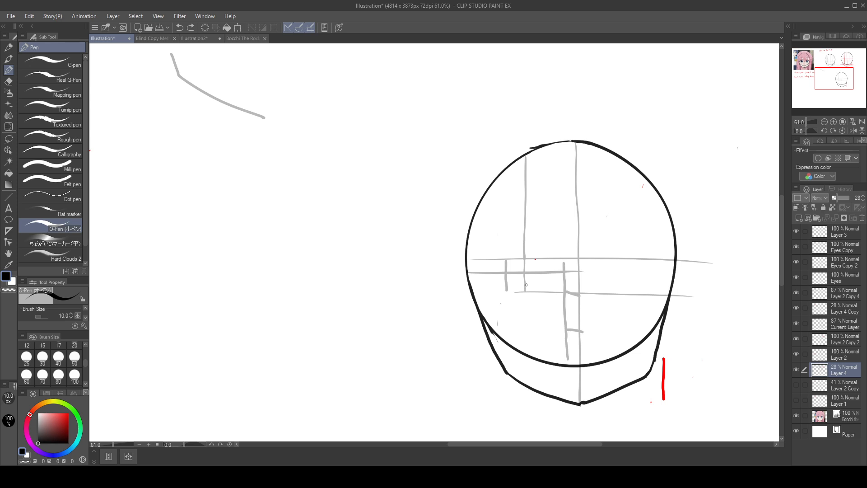
Step: Sketch and fill a grey oval pupil where the enlarged head's eye line meets the first-third line
{"action": "mouse_move", "coordinate": [525, 275]}
{"action": "left_mouse_down"}
{"action": "mouse_move", "coordinate": [524, 289]}
{"action": "mouse_move", "coordinate": [525, 276]}
{"action": "mouse_move", "coordinate": [533, 285]}
{"action": "left_mouse_up"}
{"action": "mouse_move", "coordinate": [582, 305]}
{"action": "left_mouse_down"}
{"action": "mouse_move", "coordinate": [679, 348]}
{"action": "mouse_move", "coordinate": [630, 395]}
{"action": "mouse_move", "coordinate": [621, 282]}
{"action": "mouse_move", "coordinate": [564, 288]}
{"action": "left_mouse_up"}
{"action": "mouse_move", "coordinate": [500, 279]}
{"action": "left_mouse_down"}
{"action": "mouse_move", "coordinate": [509, 292]}
{"action": "mouse_move", "coordinate": [504, 272]}
{"action": "left_mouse_up"}
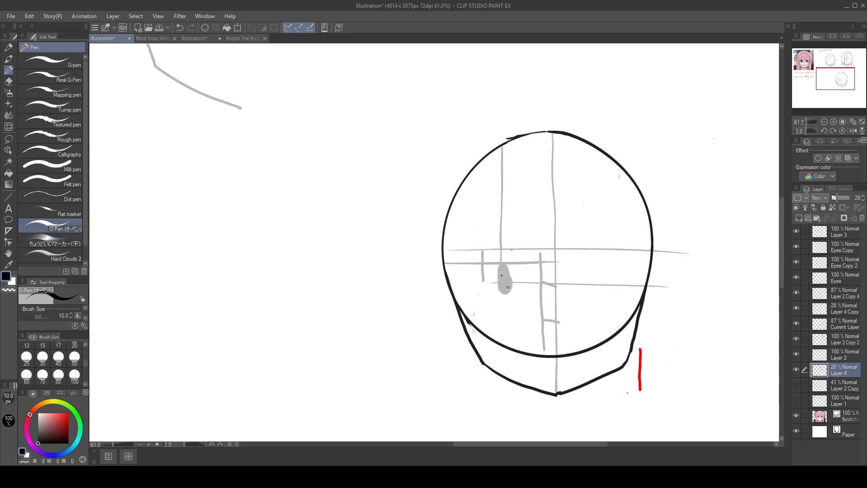
Step: Lasso the enlarged head, include Current Layer with Layer 4, move it over the reference face to compare, and undo the move
{"action": "left_click", "coordinate": [11, 140]}
{"action": "mouse_move", "coordinate": [607, 100]}
{"action": "left_mouse_down"}
{"action": "mouse_move", "coordinate": [507, 87]}
{"action": "mouse_move", "coordinate": [605, 116]}
{"action": "mouse_move", "coordinate": [608, 102]}
{"action": "left_mouse_up"}
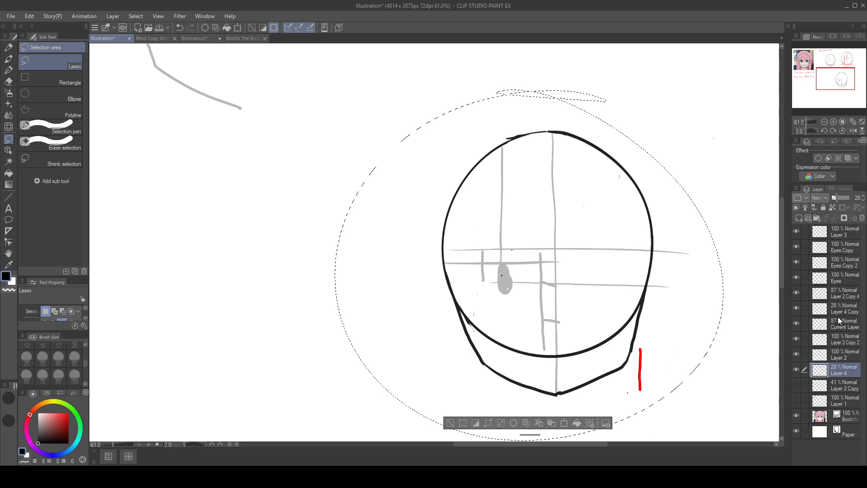
{"action": "left_click", "coordinate": [807, 324]}
{"action": "mouse_move", "coordinate": [587, 294]}
{"action": "left_mouse_down"}
{"action": "mouse_move", "coordinate": [373, 185]}
{"action": "mouse_move", "coordinate": [408, 155]}
{"action": "mouse_move", "coordinate": [735, 358]}
{"action": "left_mouse_up"}
{"action": "mouse_move", "coordinate": [555, 322]}
{"action": "left_mouse_down"}
{"action": "mouse_move", "coordinate": [223, 118]}
{"action": "mouse_move", "coordinate": [242, 117]}
{"action": "left_mouse_up"}
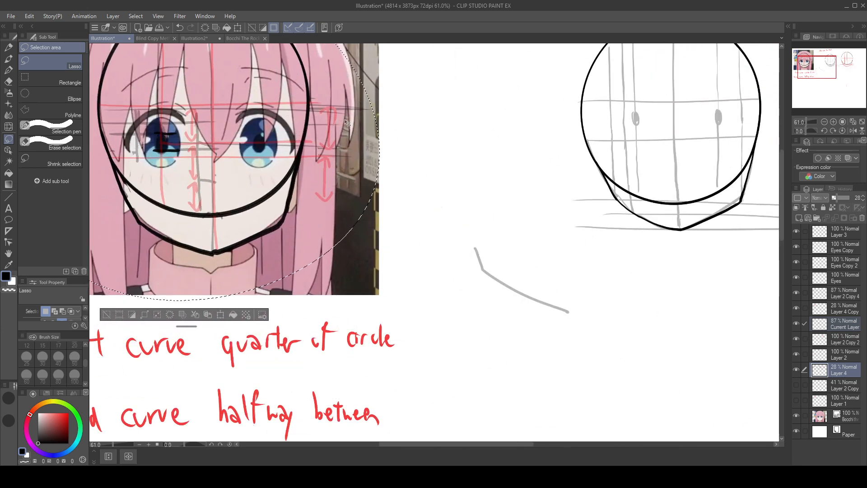
{"action": "left_click_drag", "start_coordinate": [481, 197], "coordinate": [613, 288]}
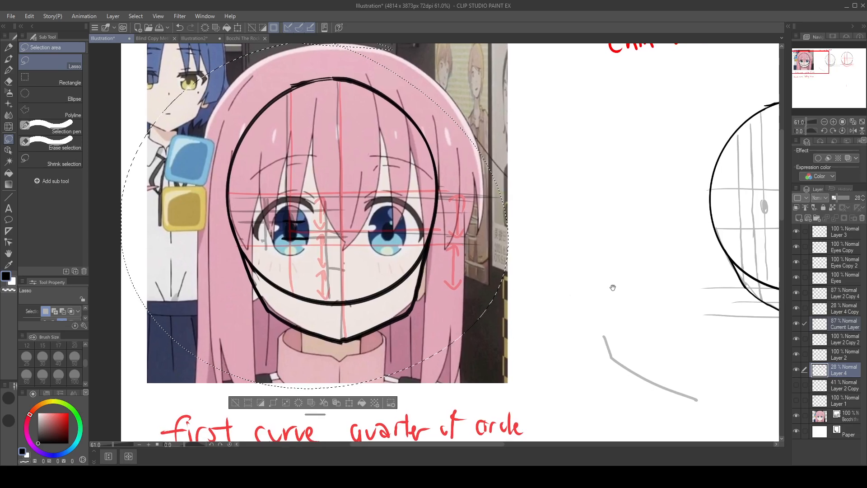
{"action": "key", "text": "ctrl+z"}
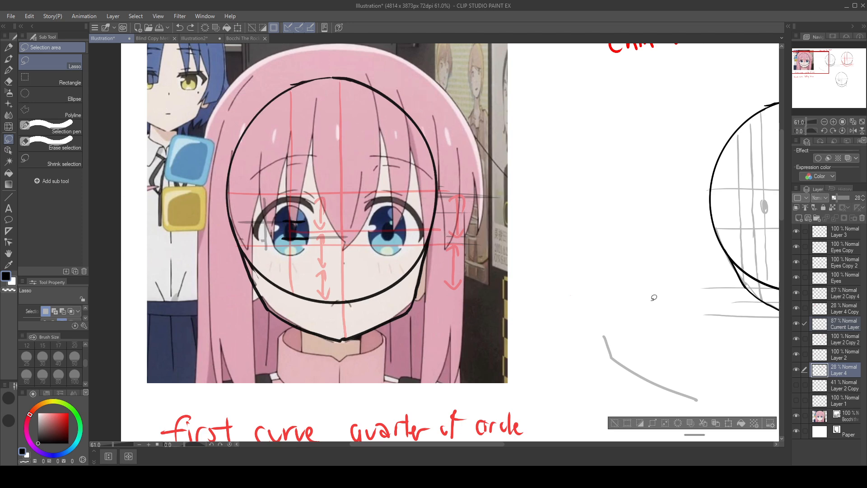
{"action": "left_click_drag", "start_coordinate": [654, 297], "coordinate": [276, 146]}
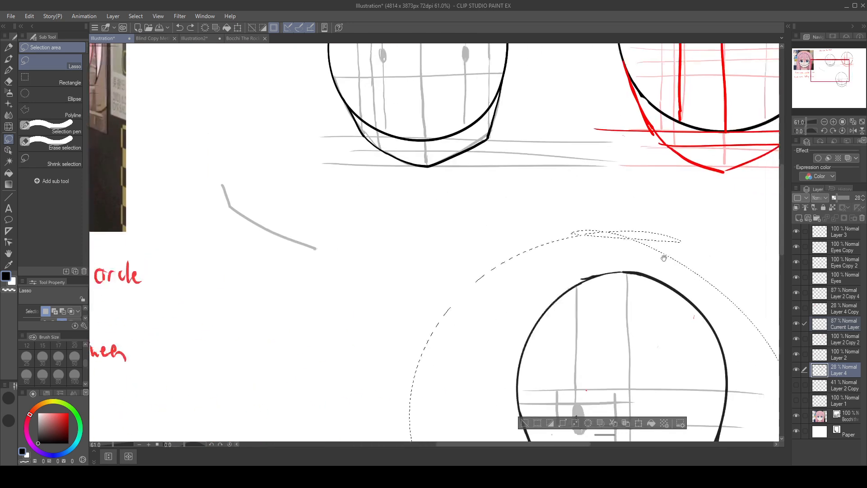
Step: Undo the lasso selection and the grey pupil on the enlarged head
{"action": "mouse_move", "coordinate": [666, 259]}
{"action": "left_mouse_down"}
{"action": "mouse_move", "coordinate": [528, 169]}
{"action": "mouse_move", "coordinate": [543, 170]}
{"action": "mouse_move", "coordinate": [538, 183]}
{"action": "left_mouse_up"}
{"action": "key", "text": "ctrl+z"}
{"action": "key", "text": "ctrl+z"}
{"action": "key", "text": "ctrl+z"}
{"action": "key", "text": "ctrl+z"}
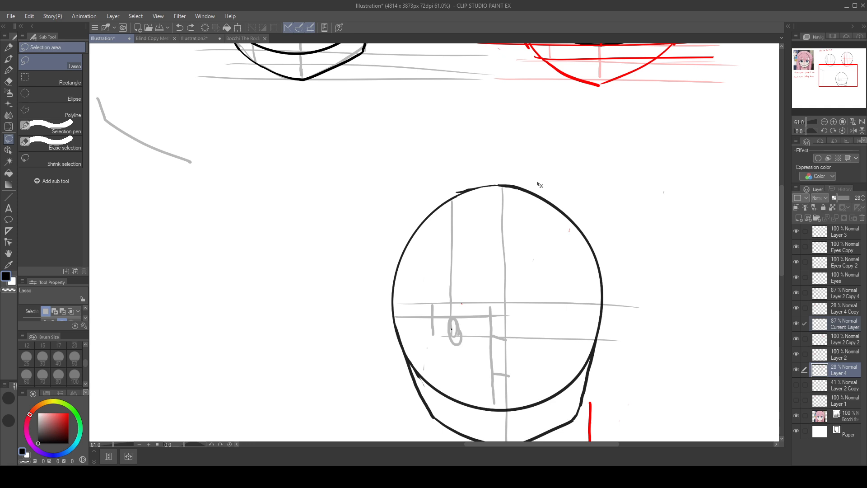
{"action": "key", "text": "ctrl+z"}
Step: Draw a horizontal guide across the enlarged head's lower half, midway between the two third ticks, redoing the first attempt
{"action": "left_click", "coordinate": [9, 70]}
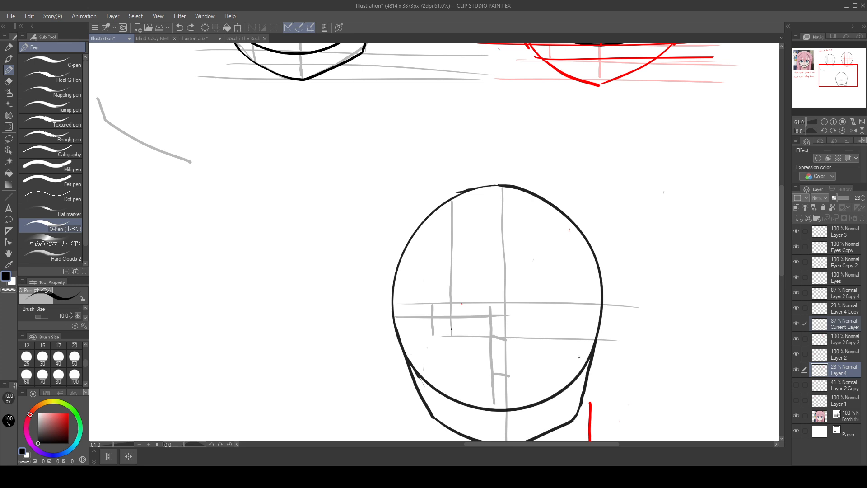
{"action": "left_click_drag", "start_coordinate": [406, 353], "coordinate": [614, 360]}
{"action": "key", "text": "ctrl+z"}
{"action": "left_click_drag", "start_coordinate": [407, 355], "coordinate": [609, 357]}
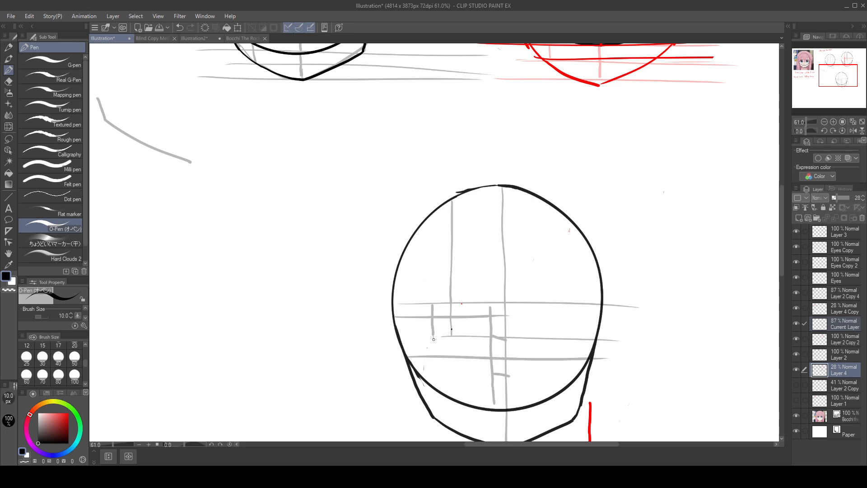
Step: Draw another short horizontal guide through the enlarged head's eye area, just below the upper short one, and compare it with the reference face
{"action": "left_click_drag", "start_coordinate": [396, 327], "coordinate": [490, 329]}
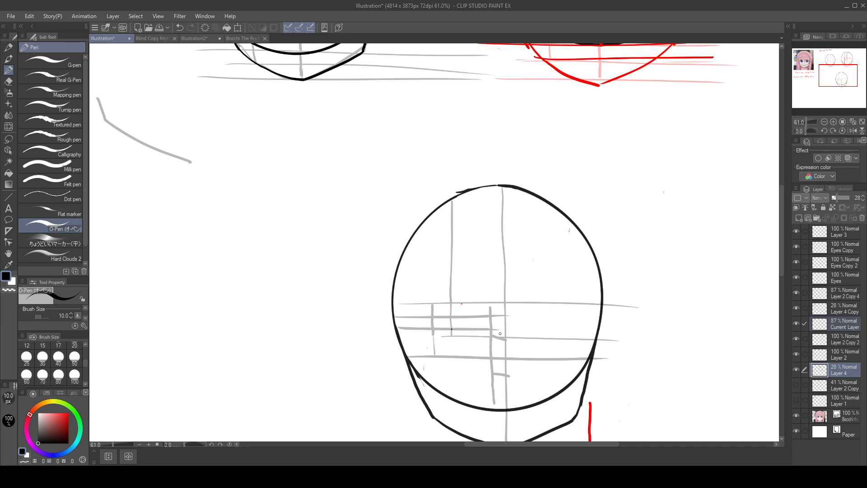
{"action": "left_click_drag", "start_coordinate": [295, 241], "coordinate": [551, 339]}
{"action": "left_click_drag", "start_coordinate": [390, 286], "coordinate": [650, 415]}
{"action": "left_click_drag", "start_coordinate": [547, 328], "coordinate": [592, 366]}
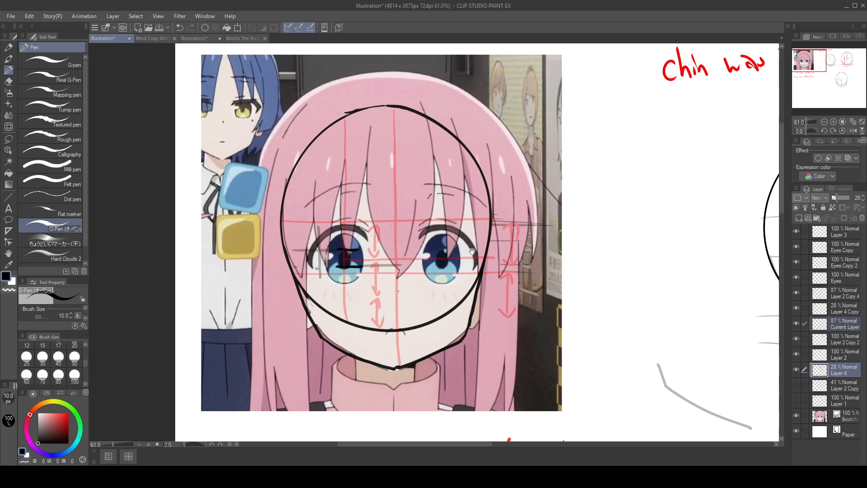
{"action": "left_click_drag", "start_coordinate": [646, 322], "coordinate": [332, 192]}
{"action": "mouse_move", "coordinate": [649, 353]}
{"action": "left_mouse_down"}
{"action": "mouse_move", "coordinate": [521, 300]}
{"action": "mouse_move", "coordinate": [387, 228]}
{"action": "left_mouse_up"}
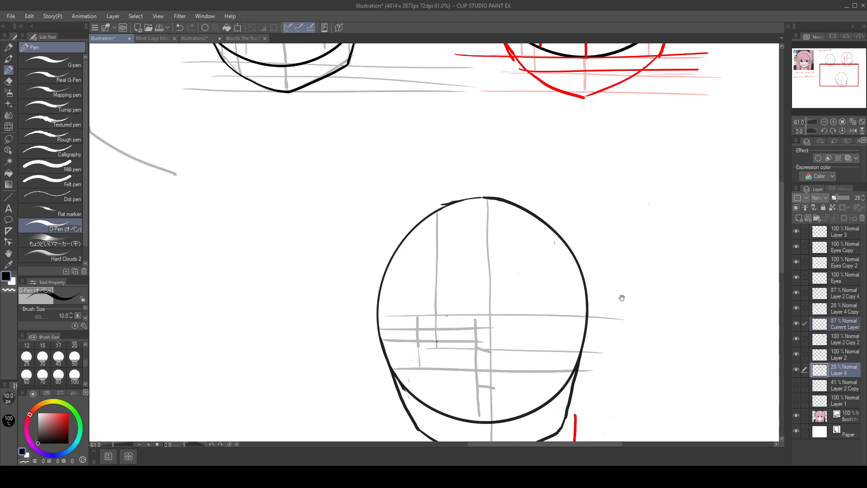
Step: On Current Layer, draw a small filled black oval pupil where the enlarged head's left vertical guide meets the eye line
{"action": "left_click_drag", "start_coordinate": [622, 298], "coordinate": [746, 349]}
{"action": "left_click_drag", "start_coordinate": [502, 316], "coordinate": [731, 401]}
{"action": "mouse_move", "coordinate": [590, 317]}
{"action": "left_mouse_down"}
{"action": "mouse_move", "coordinate": [733, 353]}
{"action": "mouse_move", "coordinate": [537, 220]}
{"action": "left_mouse_up"}
{"action": "mouse_move", "coordinate": [679, 261]}
{"action": "left_mouse_down"}
{"action": "mouse_move", "coordinate": [542, 173]}
{"action": "mouse_move", "coordinate": [628, 252]}
{"action": "left_mouse_up"}
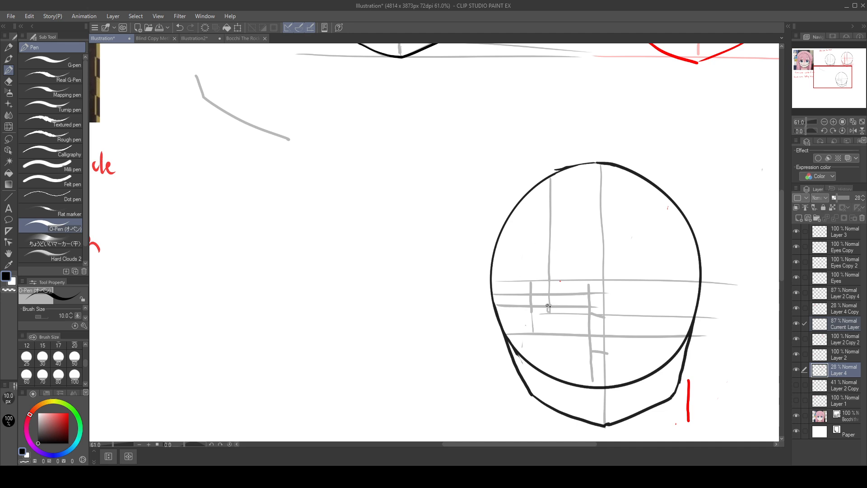
{"action": "key", "text": "ctrl+z"}
{"action": "left_click", "coordinate": [850, 323]}
{"action": "left_click_drag", "start_coordinate": [552, 306], "coordinate": [552, 313]}
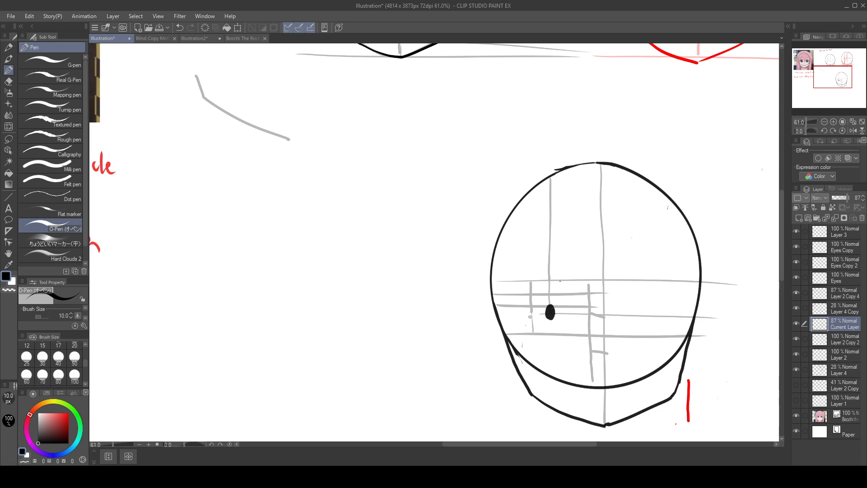
Step: Try a rounded eye outline around the black pupil and undo it
{"action": "mouse_move", "coordinate": [530, 317]}
{"action": "left_mouse_down"}
{"action": "mouse_move", "coordinate": [569, 298]}
{"action": "mouse_move", "coordinate": [570, 328]}
{"action": "left_mouse_up"}
{"action": "left_click_drag", "start_coordinate": [567, 294], "coordinate": [576, 320]}
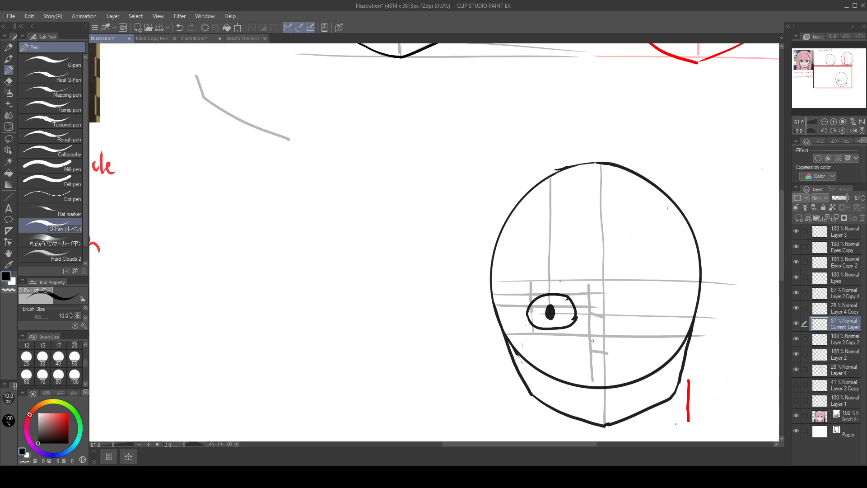
{"action": "key", "text": "ctrl+z"}
{"action": "key", "text": "ctrl+z"}
{"action": "key", "text": "ctrl+z"}
{"action": "key", "text": "ctrl+z"}
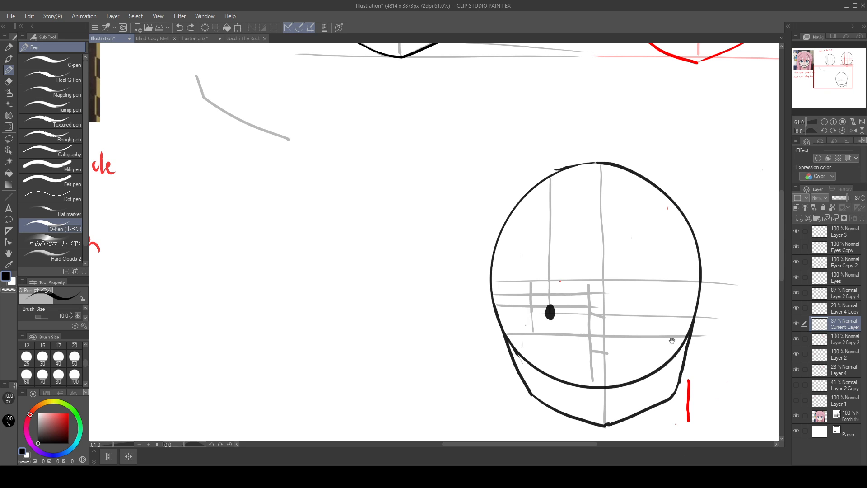
Step: Lasso the enlarged head, move it over the reference face to compare the pupil position, and undo the move and selection
{"action": "left_click_drag", "start_coordinate": [672, 341], "coordinate": [590, 289]}
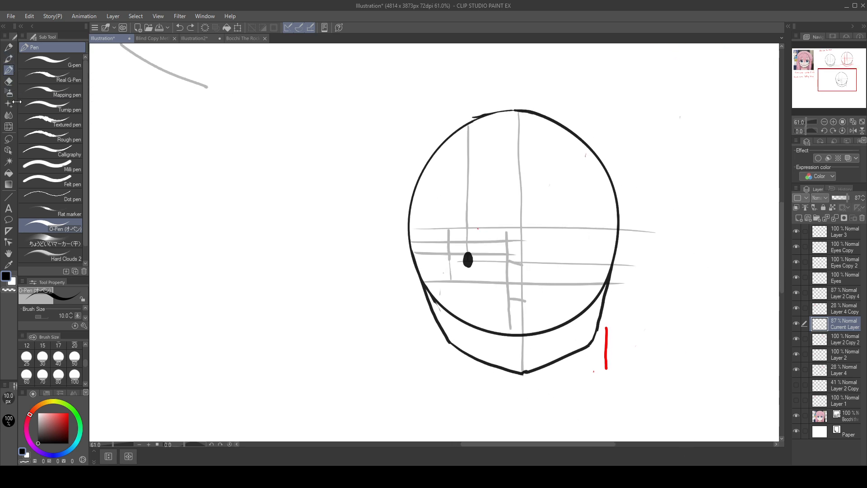
{"action": "left_click", "coordinate": [9, 139]}
{"action": "mouse_move", "coordinate": [563, 84]}
{"action": "left_mouse_down"}
{"action": "mouse_move", "coordinate": [673, 155]}
{"action": "mouse_move", "coordinate": [565, 89]}
{"action": "left_mouse_up"}
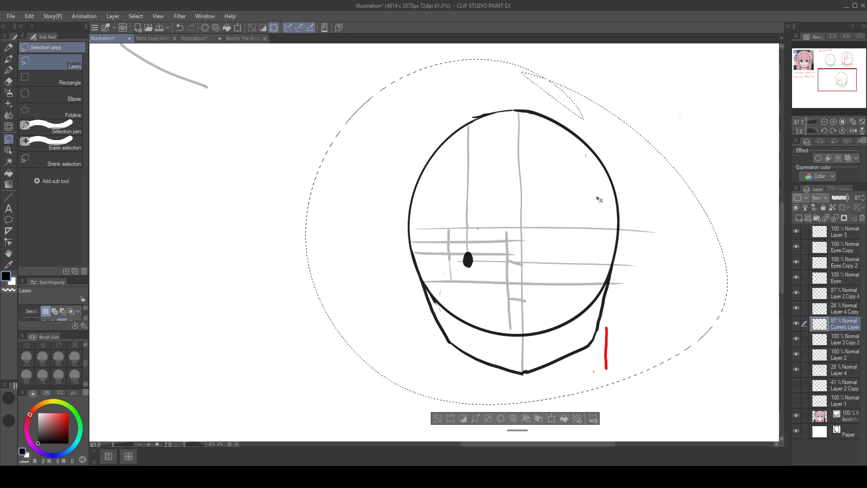
{"action": "mouse_move", "coordinate": [600, 199]}
{"action": "left_mouse_down"}
{"action": "mouse_move", "coordinate": [282, 107]}
{"action": "mouse_move", "coordinate": [381, 176]}
{"action": "mouse_move", "coordinate": [473, 223]}
{"action": "mouse_move", "coordinate": [364, 197]}
{"action": "mouse_move", "coordinate": [267, 131]}
{"action": "left_mouse_up"}
{"action": "left_click_drag", "start_coordinate": [557, 183], "coordinate": [756, 340]}
{"action": "mouse_move", "coordinate": [540, 318]}
{"action": "left_mouse_down"}
{"action": "mouse_move", "coordinate": [373, 162]}
{"action": "mouse_move", "coordinate": [364, 166]}
{"action": "mouse_move", "coordinate": [374, 167]}
{"action": "left_mouse_up"}
{"action": "key", "text": "ctrl+z"}
{"action": "key", "text": "ctrl+z"}
{"action": "key", "text": "ctrl+z"}
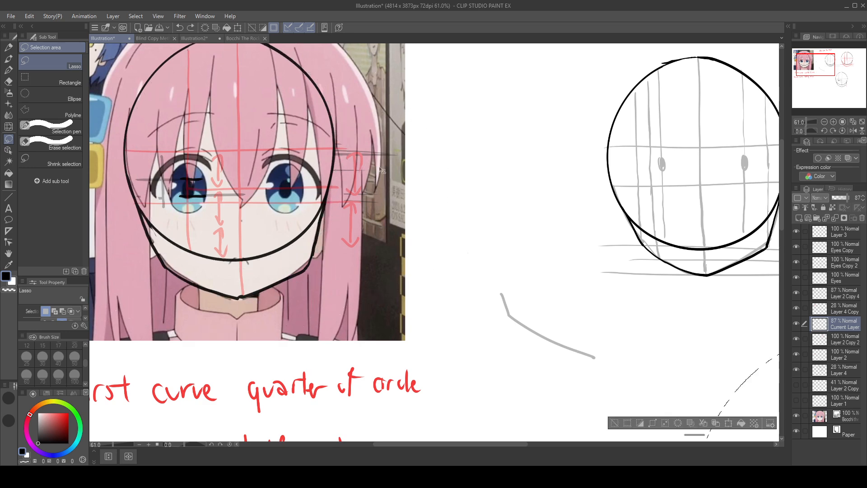
{"action": "left_click_drag", "start_coordinate": [591, 269], "coordinate": [346, 125]}
{"action": "key", "text": "ctrl+d"}
{"action": "left_click_drag", "start_coordinate": [626, 312], "coordinate": [332, 140]}
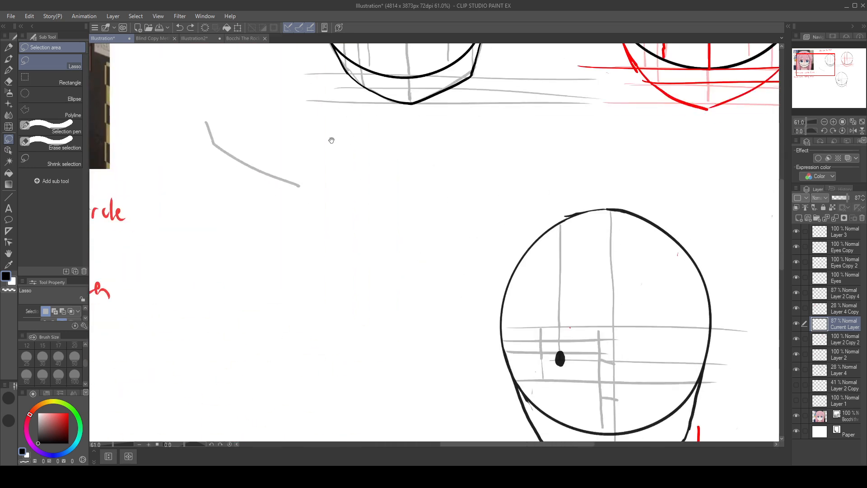
{"action": "left_click_drag", "start_coordinate": [614, 333], "coordinate": [509, 312]}
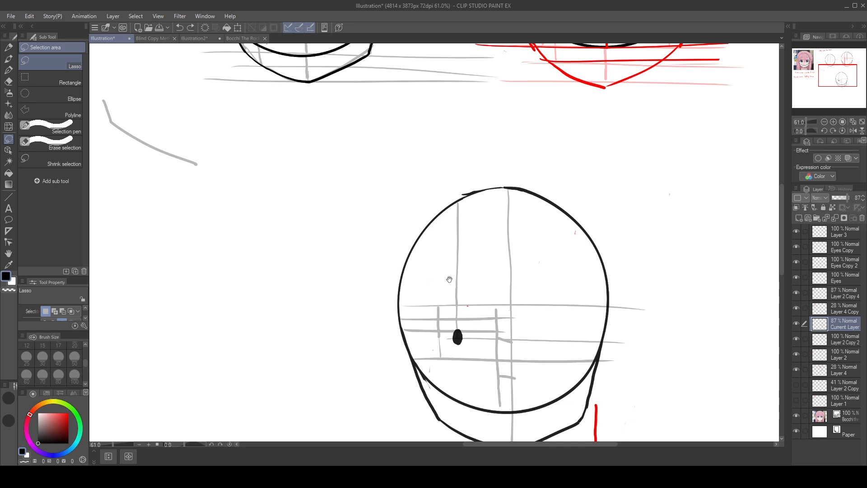
{"action": "left_click_drag", "start_coordinate": [449, 276], "coordinate": [515, 265]}
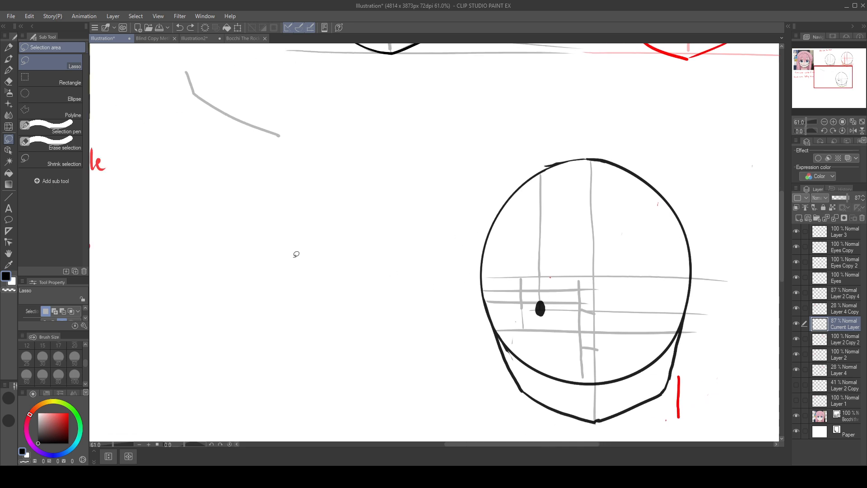
Step: With the pen, sketch a thick upper lash arc and a thin lower lid curve around the black pupil, redoing unsatisfactory strokes
{"action": "left_click", "coordinate": [8, 70]}
{"action": "mouse_move", "coordinate": [118, 144]}
{"action": "left_mouse_down"}
{"action": "mouse_move", "coordinate": [399, 290]}
{"action": "mouse_move", "coordinate": [389, 289]}
{"action": "left_mouse_up"}
{"action": "left_click_drag", "start_coordinate": [573, 307], "coordinate": [482, 294]}
{"action": "left_click_drag", "start_coordinate": [660, 293], "coordinate": [490, 286]}
{"action": "left_click_drag", "start_coordinate": [535, 346], "coordinate": [590, 333]}
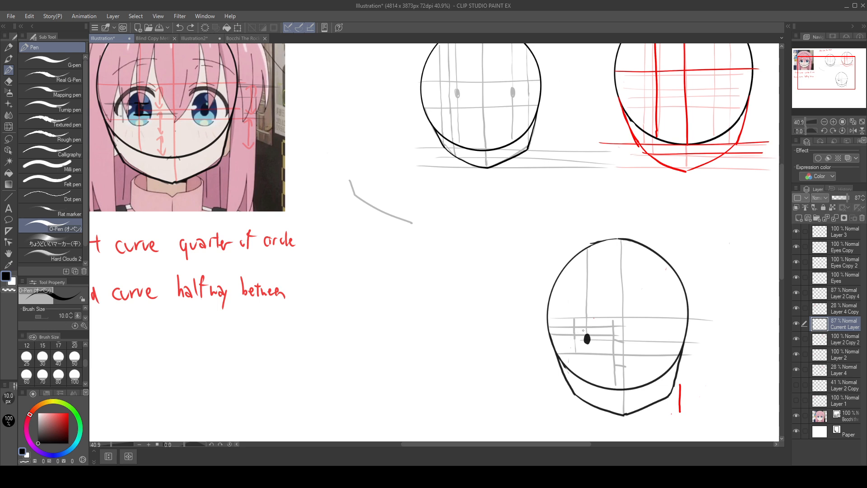
{"action": "left_click_drag", "start_coordinate": [564, 275], "coordinate": [563, 293]}
{"action": "left_click_drag", "start_coordinate": [570, 328], "coordinate": [595, 326]}
{"action": "key", "text": "ctrl+z"}
{"action": "mouse_move", "coordinate": [605, 325]}
{"action": "left_mouse_down"}
{"action": "mouse_move", "coordinate": [582, 326]}
{"action": "mouse_move", "coordinate": [573, 337]}
{"action": "mouse_move", "coordinate": [594, 322]}
{"action": "left_mouse_up"}
{"action": "key", "text": "ctrl+z"}
{"action": "left_click_drag", "start_coordinate": [571, 331], "coordinate": [599, 318]}
{"action": "key", "text": "ctrl+z"}
{"action": "left_click_drag", "start_coordinate": [575, 325], "coordinate": [569, 331]}
{"action": "left_click_drag", "start_coordinate": [570, 348], "coordinate": [579, 355]}
{"action": "left_click_drag", "start_coordinate": [599, 320], "coordinate": [602, 340]}
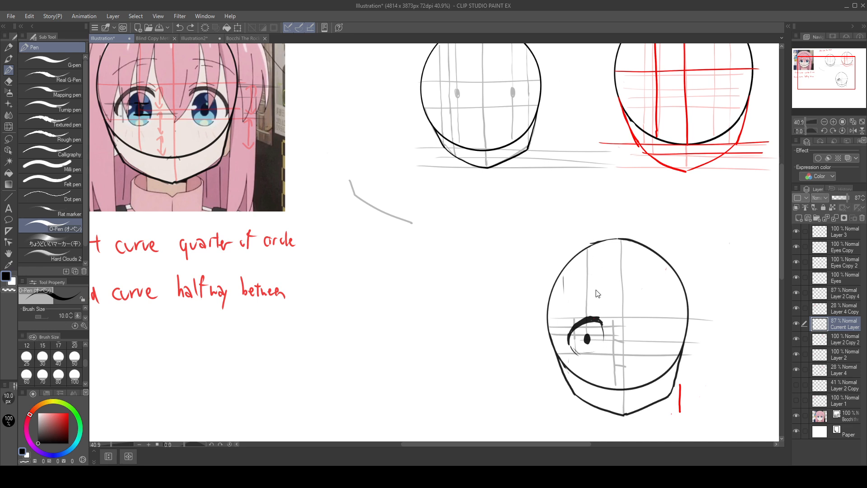
Step: Draw a thin oval iris around the pupil and close the eye's inner side, redoing unsatisfactory strokes
{"action": "key", "text": "ctrl+z"}
{"action": "mouse_move", "coordinate": [602, 322]}
{"action": "left_mouse_down"}
{"action": "mouse_move", "coordinate": [601, 349]}
{"action": "mouse_move", "coordinate": [590, 355]}
{"action": "mouse_move", "coordinate": [604, 346]}
{"action": "mouse_move", "coordinate": [587, 353]}
{"action": "mouse_move", "coordinate": [593, 334]}
{"action": "mouse_move", "coordinate": [580, 330]}
{"action": "mouse_move", "coordinate": [588, 354]}
{"action": "left_mouse_up"}
{"action": "key", "text": "ctrl+z"}
{"action": "key", "text": "ctrl+z"}
{"action": "left_click_drag", "start_coordinate": [588, 323], "coordinate": [601, 352]}
{"action": "key", "text": "ctrl+z"}
{"action": "key", "text": "ctrl+z"}
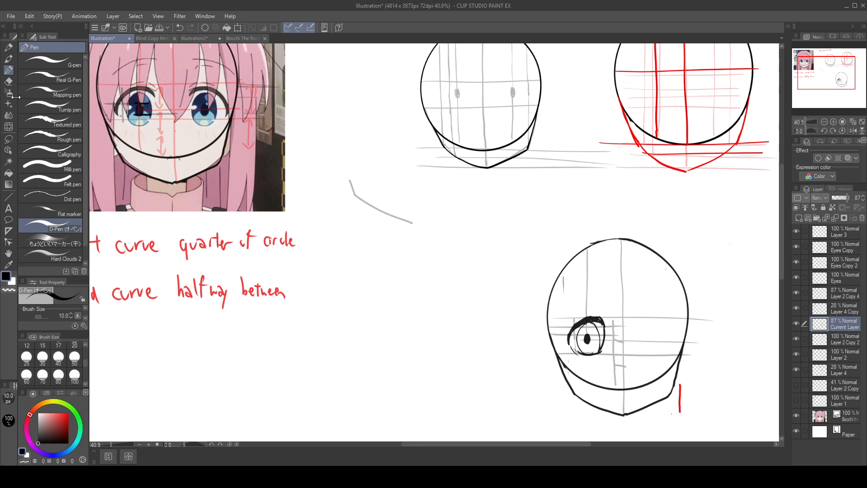
Step: Lasso the enlarged head with its sketched eye and overlay it on the reference face to compare the eye shapes
{"action": "left_click", "coordinate": [9, 139]}
{"action": "mouse_move", "coordinate": [648, 216]}
{"action": "left_mouse_down"}
{"action": "mouse_move", "coordinate": [478, 265]}
{"action": "mouse_move", "coordinate": [616, 197]}
{"action": "mouse_move", "coordinate": [609, 196]}
{"action": "left_mouse_up"}
{"action": "mouse_move", "coordinate": [668, 245]}
{"action": "left_mouse_down"}
{"action": "mouse_move", "coordinate": [548, 214]}
{"action": "mouse_move", "coordinate": [293, 108]}
{"action": "left_mouse_up"}
{"action": "left_click_drag", "start_coordinate": [510, 197], "coordinate": [646, 370]}
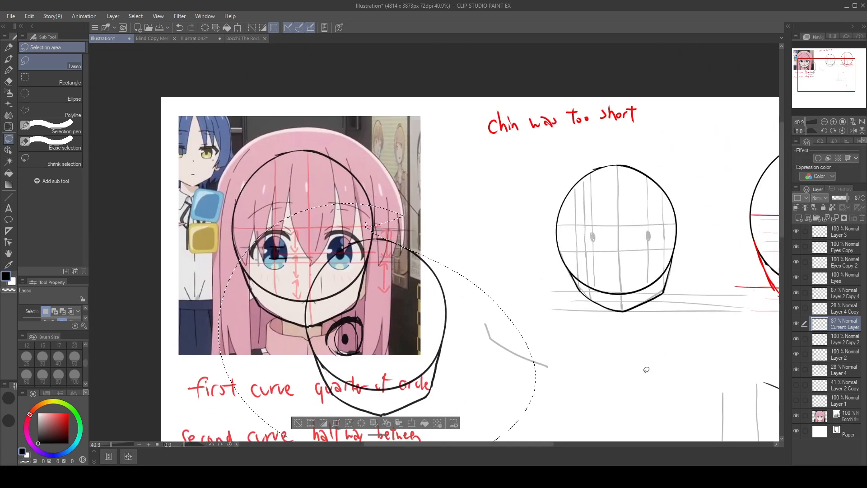
{"action": "mouse_move", "coordinate": [419, 331]}
{"action": "left_mouse_down"}
{"action": "mouse_move", "coordinate": [382, 248]}
{"action": "mouse_move", "coordinate": [340, 243]}
{"action": "left_mouse_up"}
{"action": "left_click_drag", "start_coordinate": [439, 212], "coordinate": [488, 203]}
{"action": "left_click_drag", "start_coordinate": [422, 225], "coordinate": [600, 210]}
{"action": "mouse_move", "coordinate": [432, 242]}
{"action": "left_mouse_down"}
{"action": "mouse_move", "coordinate": [439, 243]}
{"action": "mouse_move", "coordinate": [433, 247]}
{"action": "left_mouse_up"}
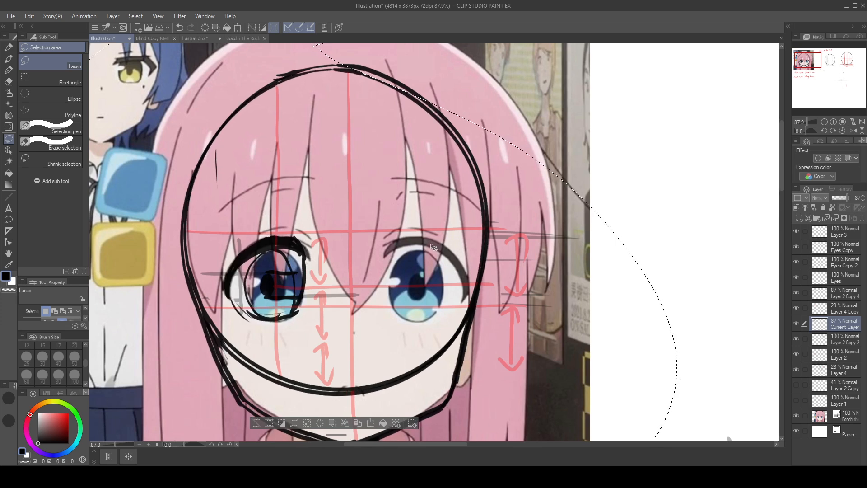
Step: Nudge the overlaid head to align with the reference circle, and undo the moves and the lasso selection
{"action": "left_click_drag", "start_coordinate": [402, 285], "coordinate": [405, 285]}
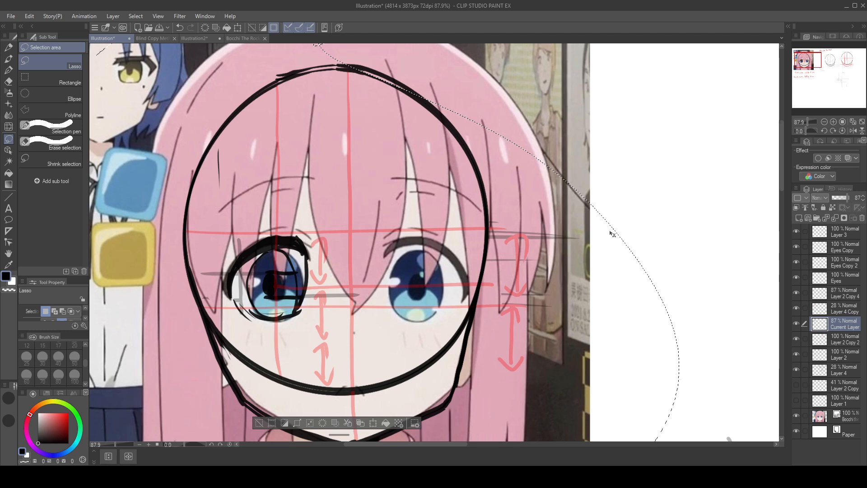
{"action": "left_click_drag", "start_coordinate": [573, 288], "coordinate": [699, 246]}
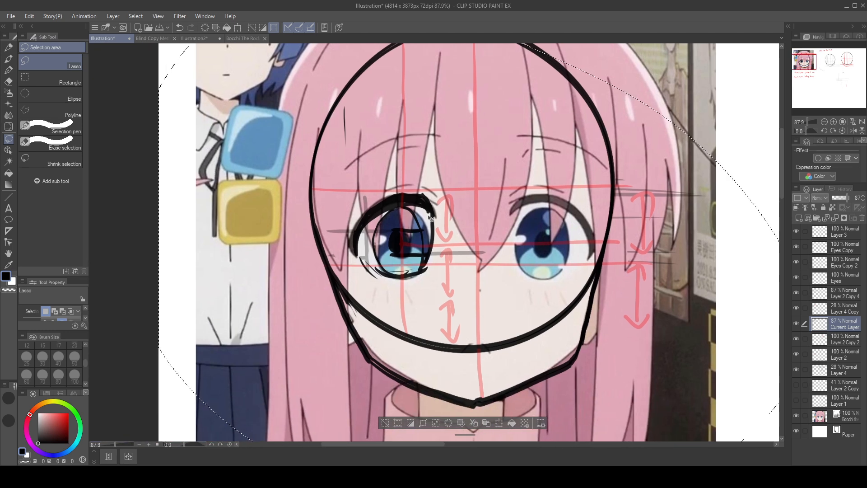
{"action": "key", "text": "ctrl+z"}
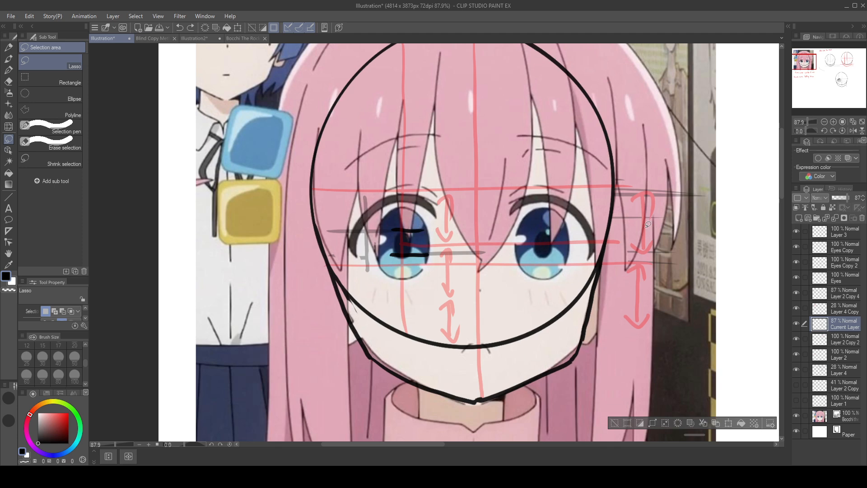
{"action": "left_click_drag", "start_coordinate": [618, 226], "coordinate": [338, 78]}
{"action": "key", "text": "ctrl+z"}
{"action": "mouse_move", "coordinate": [764, 374]}
{"action": "left_mouse_down"}
{"action": "mouse_move", "coordinate": [696, 332]}
{"action": "mouse_move", "coordinate": [238, 131]}
{"action": "left_mouse_up"}
{"action": "left_click_drag", "start_coordinate": [495, 273], "coordinate": [220, 188]}
{"action": "scroll", "coordinate": [649, 239], "scroll_direction": "down", "scroll_amount": 11}
{"action": "left_click_drag", "start_coordinate": [644, 287], "coordinate": [592, 226]}
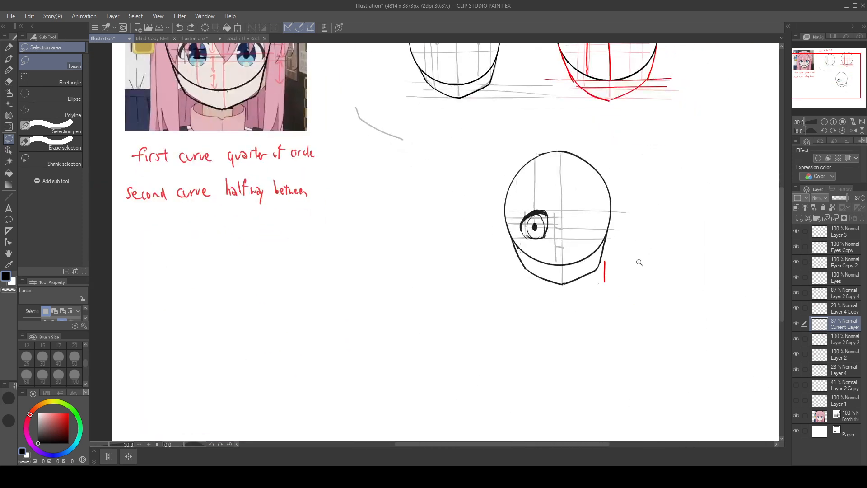
Step: Remove the two short black horizontal marks over the pupil of the reference face's left-hand eye
{"action": "scroll", "coordinate": [644, 263], "scroll_direction": "up", "scroll_amount": 6}
{"action": "left_click_drag", "start_coordinate": [370, 153], "coordinate": [513, 267]}
{"action": "left_click_drag", "start_coordinate": [282, 117], "coordinate": [647, 351]}
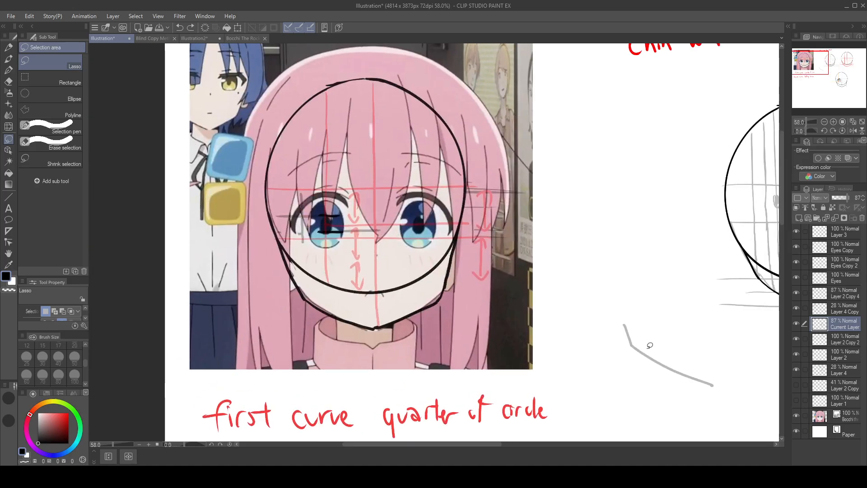
{"action": "scroll", "coordinate": [496, 292], "scroll_direction": "up", "scroll_amount": 3}
{"action": "scroll", "coordinate": [516, 299], "scroll_direction": "up", "scroll_amount": 9}
{"action": "left_click_drag", "start_coordinate": [397, 262], "coordinate": [636, 298]}
{"action": "scroll", "coordinate": [637, 298], "scroll_direction": "down", "scroll_amount": 5}
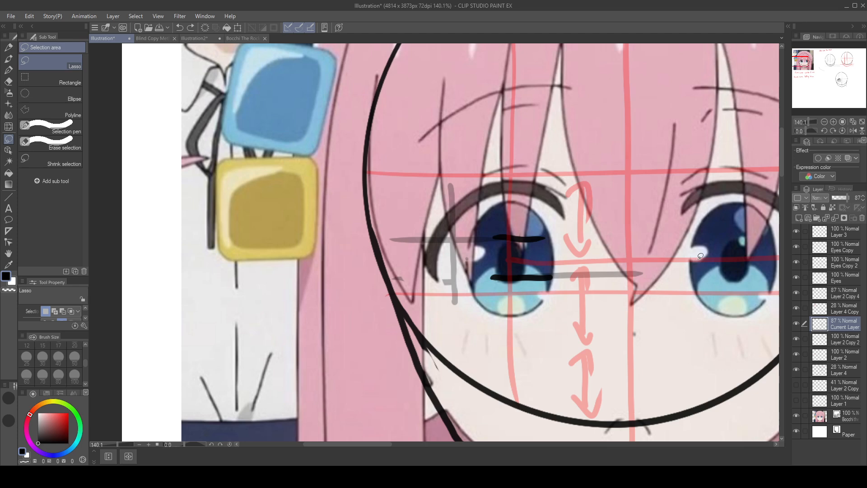
{"action": "left_click_drag", "start_coordinate": [700, 256], "coordinate": [626, 241]}
{"action": "scroll", "coordinate": [626, 240], "scroll_direction": "down", "scroll_amount": 2}
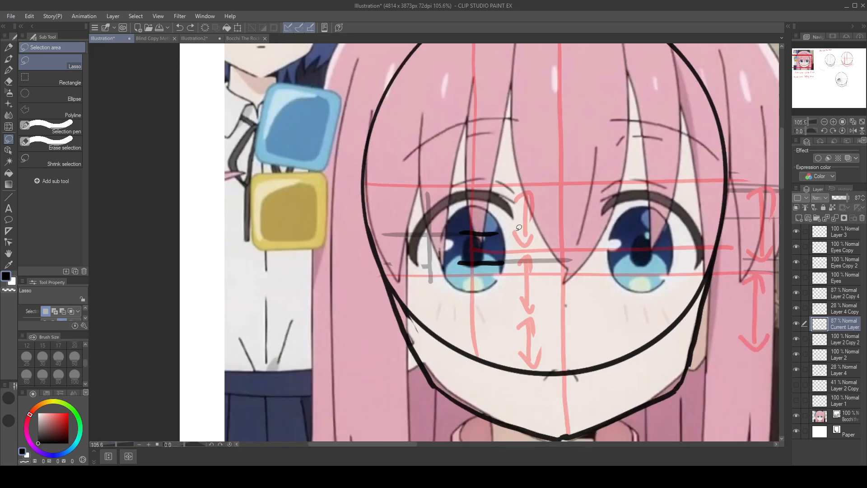
{"action": "mouse_move", "coordinate": [496, 231]}
{"action": "left_mouse_down"}
{"action": "mouse_move", "coordinate": [447, 256]}
{"action": "mouse_move", "coordinate": [506, 230]}
{"action": "mouse_move", "coordinate": [492, 266]}
{"action": "mouse_move", "coordinate": [509, 272]}
{"action": "left_mouse_up"}
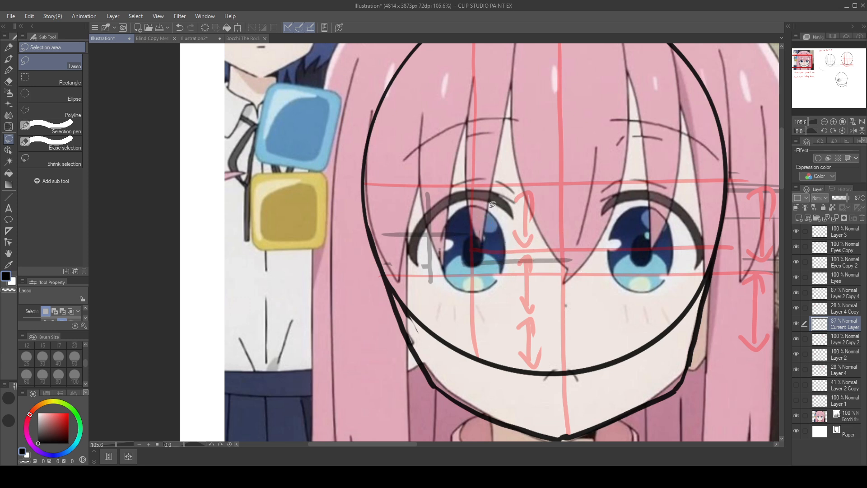
Step: Clear the stray lasso selection and make Layer 4 the active layer for pen drawing
{"action": "left_click_drag", "start_coordinate": [560, 193], "coordinate": [546, 253]}
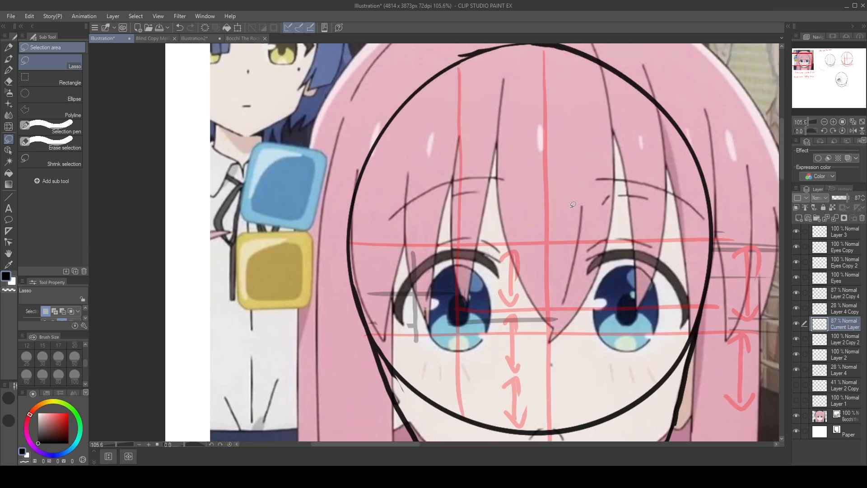
{"action": "left_click_drag", "start_coordinate": [539, 94], "coordinate": [472, 98]}
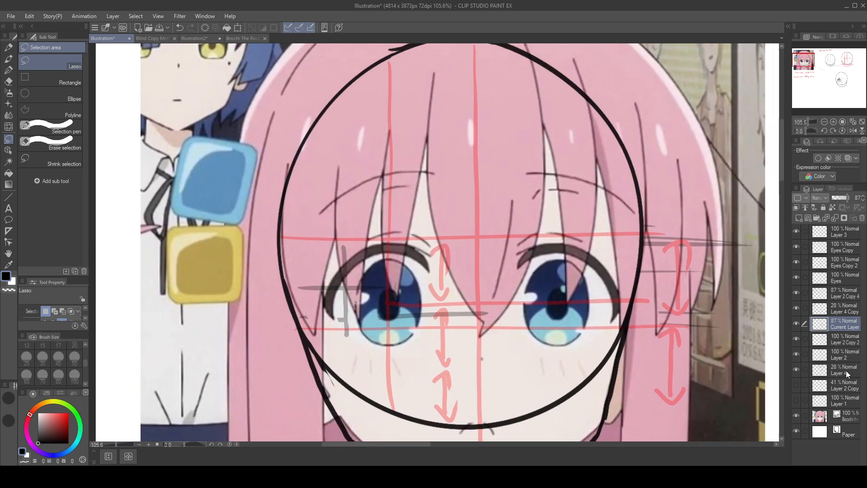
{"action": "left_click", "coordinate": [851, 401]}
{"action": "mouse_move", "coordinate": [578, 180]}
{"action": "left_mouse_down"}
{"action": "mouse_move", "coordinate": [571, 156]}
{"action": "mouse_move", "coordinate": [577, 184]}
{"action": "left_mouse_up"}
{"action": "key", "text": "p"}
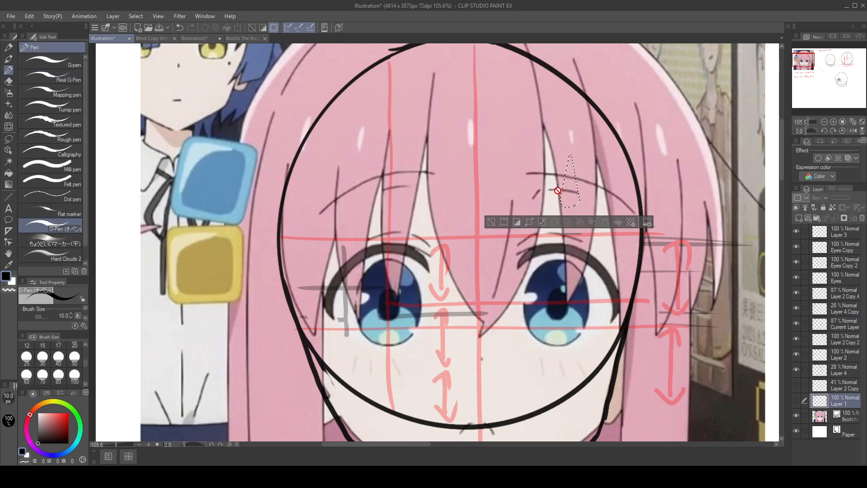
{"action": "key", "text": "ctrl+d"}
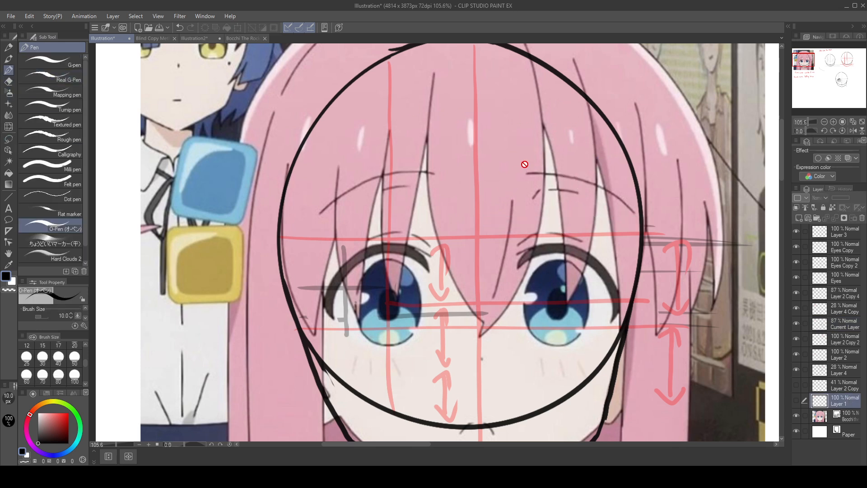
{"action": "left_click", "coordinate": [846, 370]}
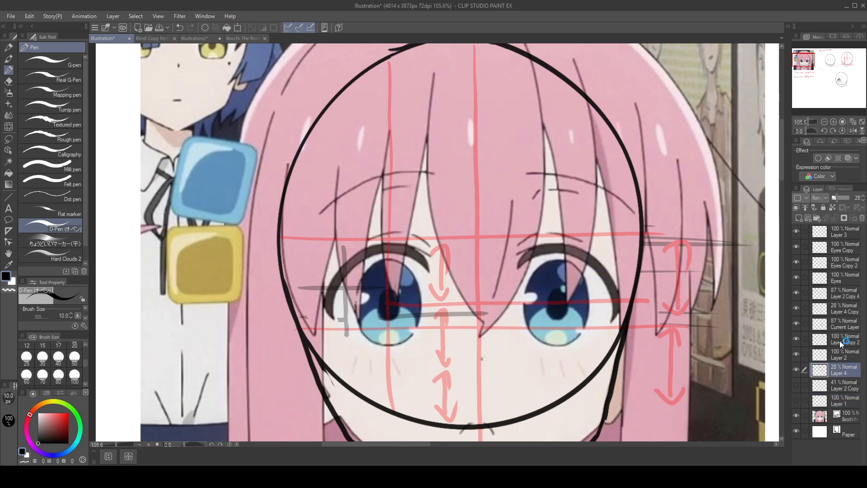
Step: Draw a long vertical guide through the outer part of the reference's left-hand eye, from forehead to cheek, undoing and redrawing misplaced attempts
{"action": "left_click_drag", "start_coordinate": [594, 167], "coordinate": [598, 203]}
{"action": "key", "text": "ctrl+z"}
{"action": "left_click_drag", "start_coordinate": [346, 103], "coordinate": [357, 388]}
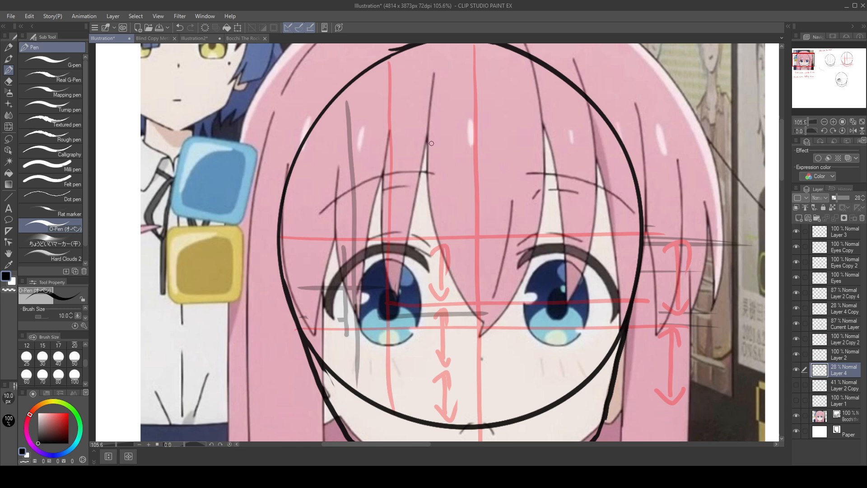
{"action": "key", "text": "ctrl+z"}
{"action": "mouse_move", "coordinate": [351, 114]}
{"action": "left_mouse_down"}
{"action": "mouse_move", "coordinate": [359, 318]}
{"action": "mouse_move", "coordinate": [334, 120]}
{"action": "mouse_move", "coordinate": [342, 307]}
{"action": "left_mouse_up"}
{"action": "key", "text": "ctrl+z"}
{"action": "left_click_drag", "start_coordinate": [358, 92], "coordinate": [356, 396]}
{"action": "key", "text": "ctrl+z"}
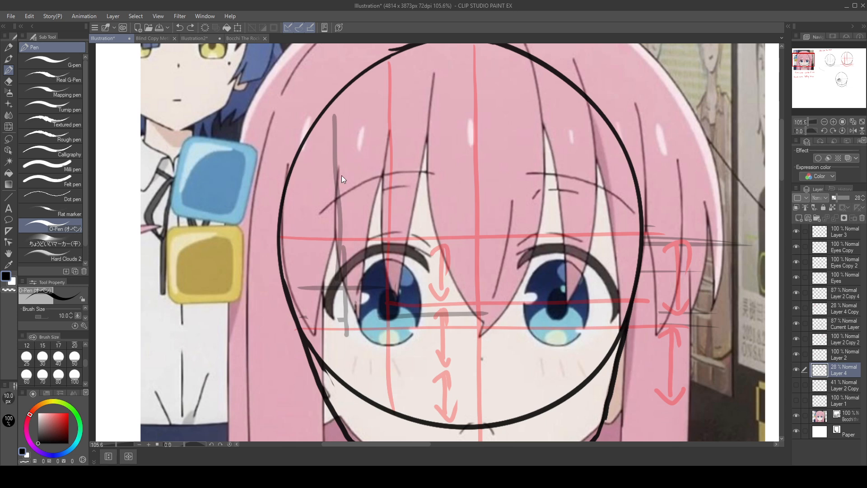
{"action": "key", "text": "ctrl+z"}
{"action": "left_click_drag", "start_coordinate": [340, 108], "coordinate": [334, 372]}
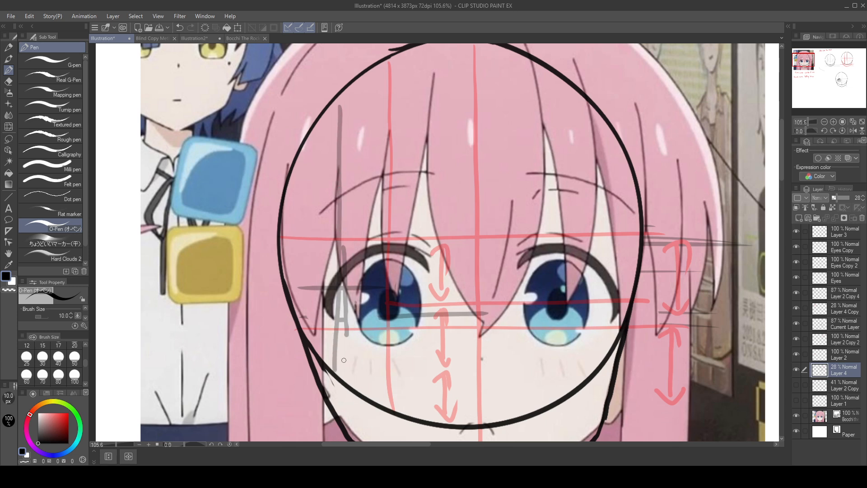